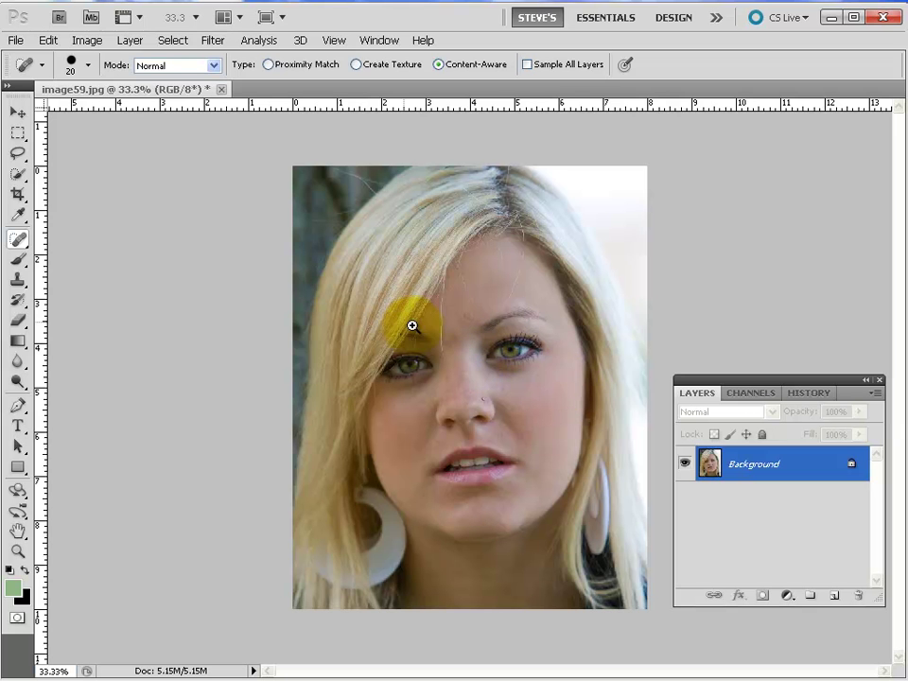
Examine the catchlights and reflections in both eyes of the portrait, close up and at full-image view.
left_click_drag(598, 397, 345, 320)
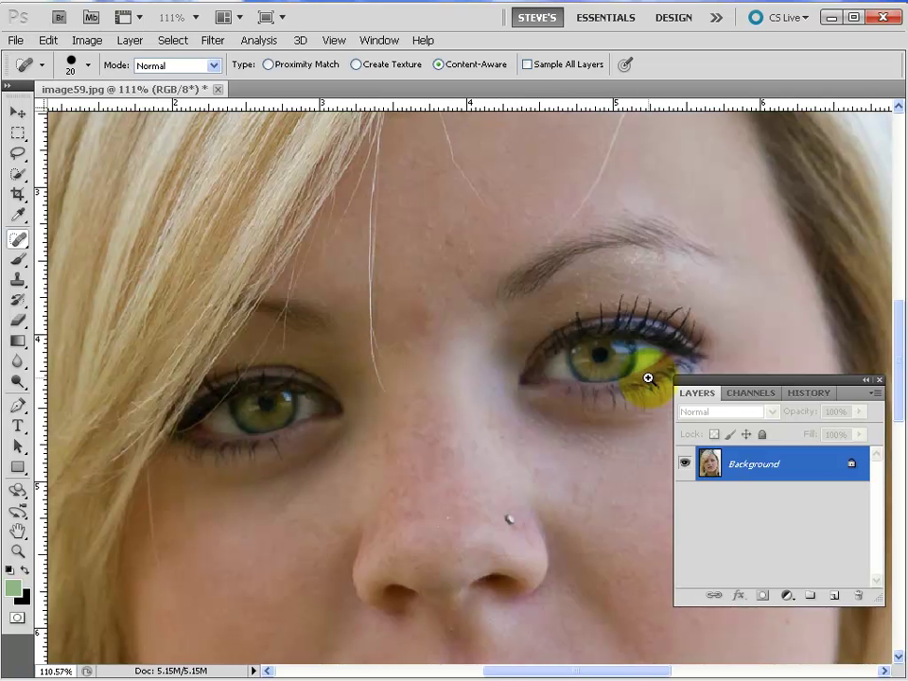
mouse_move(573, 385)
left_mouse_down()
mouse_move(527, 339)
mouse_move(601, 320)
mouse_move(566, 250)
mouse_move(496, 339)
mouse_move(614, 334)
mouse_move(586, 320)
left_mouse_up()
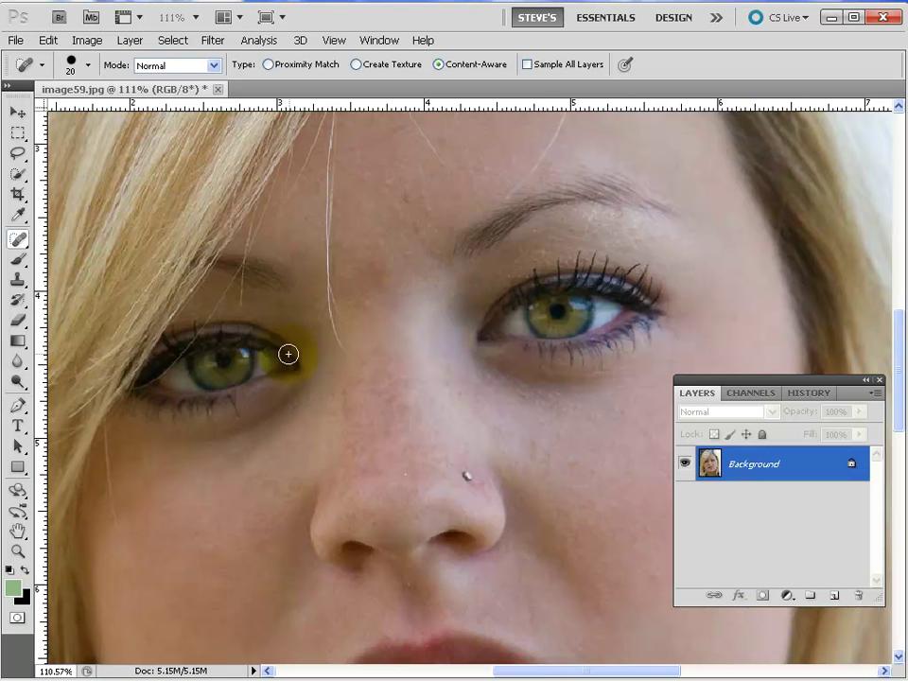
left_click_drag(248, 357, 248, 357)
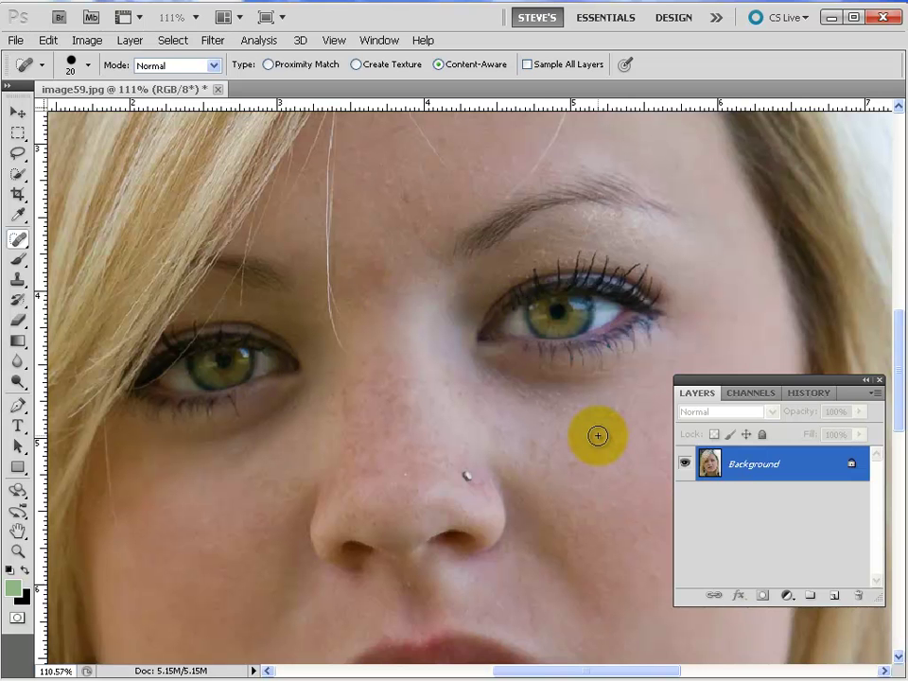
left_click(18, 112)
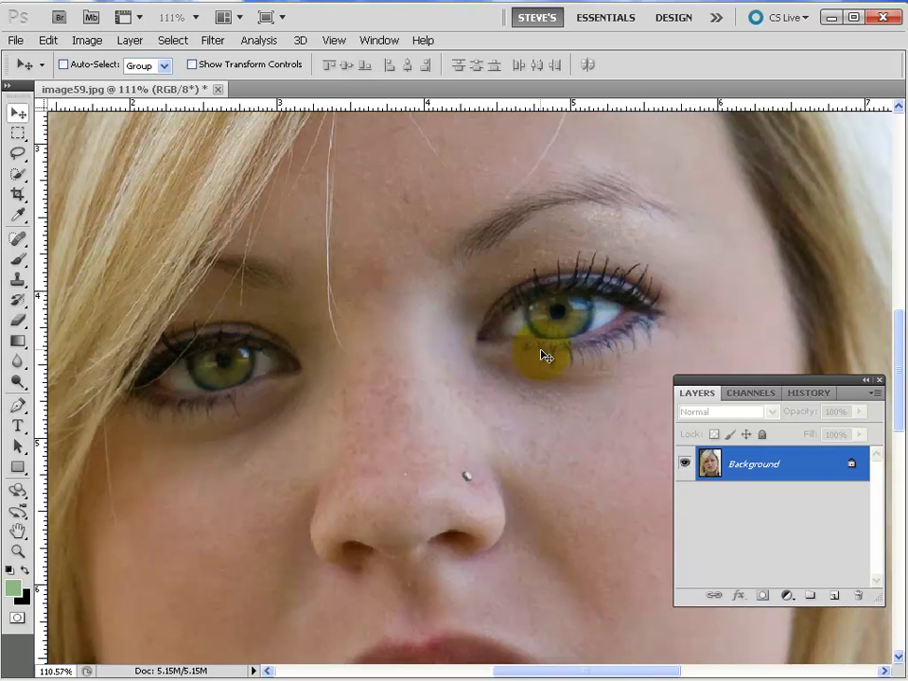
left_click_drag(541, 344, 288, 224)
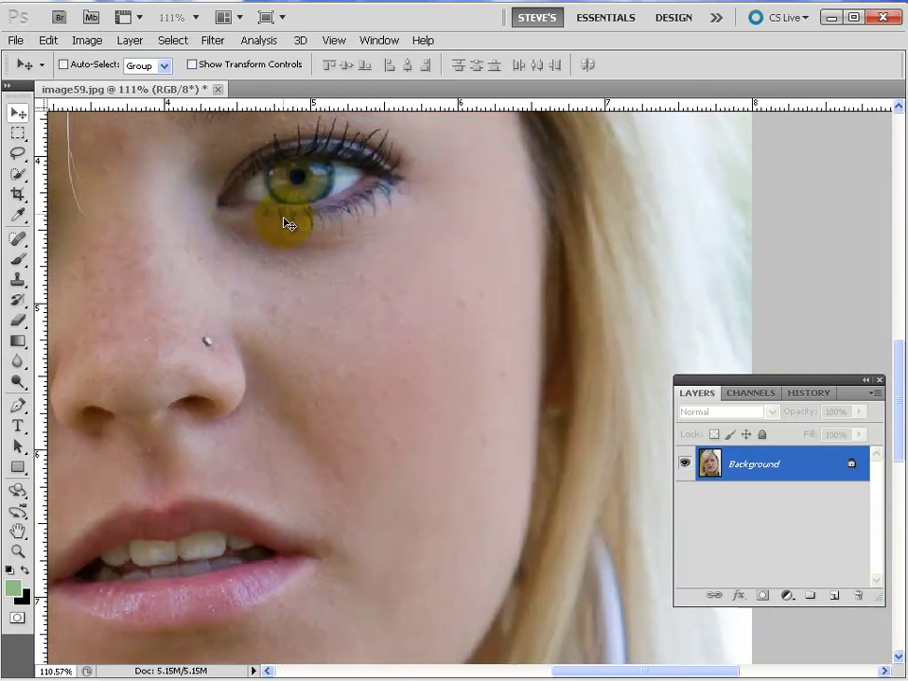
scroll(288, 246, "down", 4)
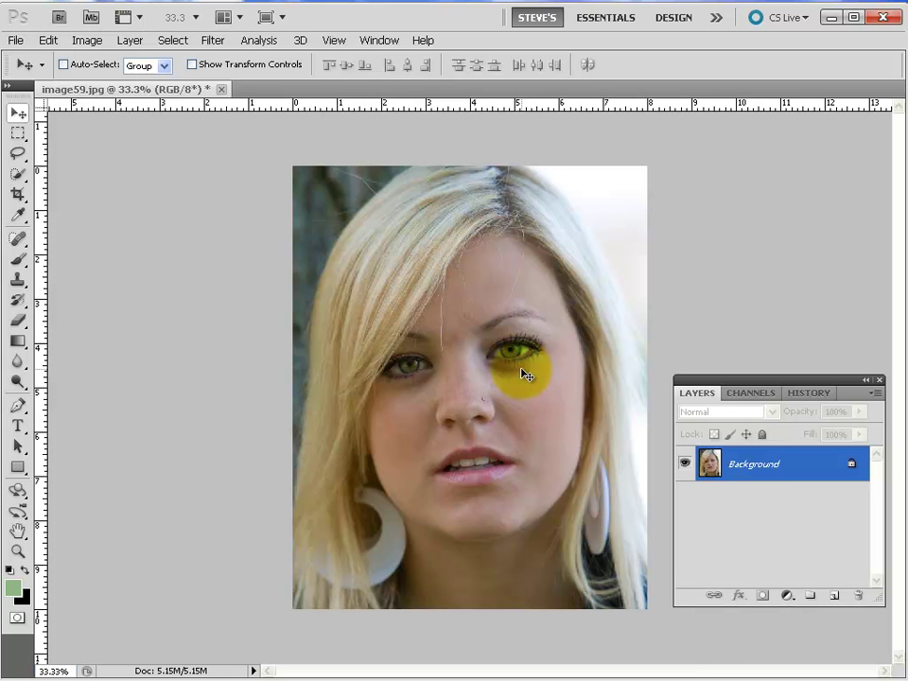
scroll(526, 375, "up", 4)
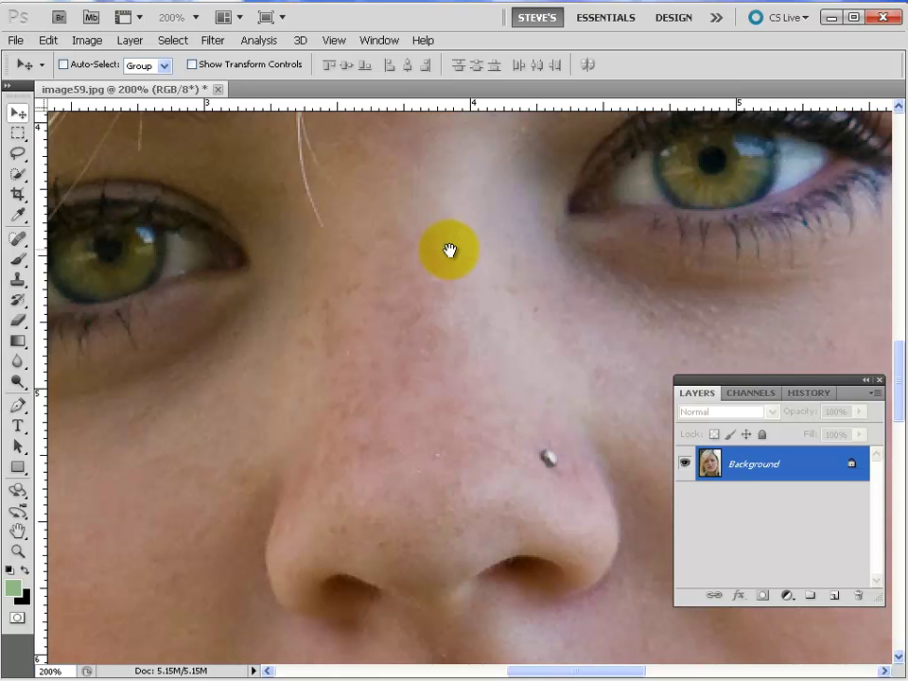
left_click_drag(454, 253, 318, 365)
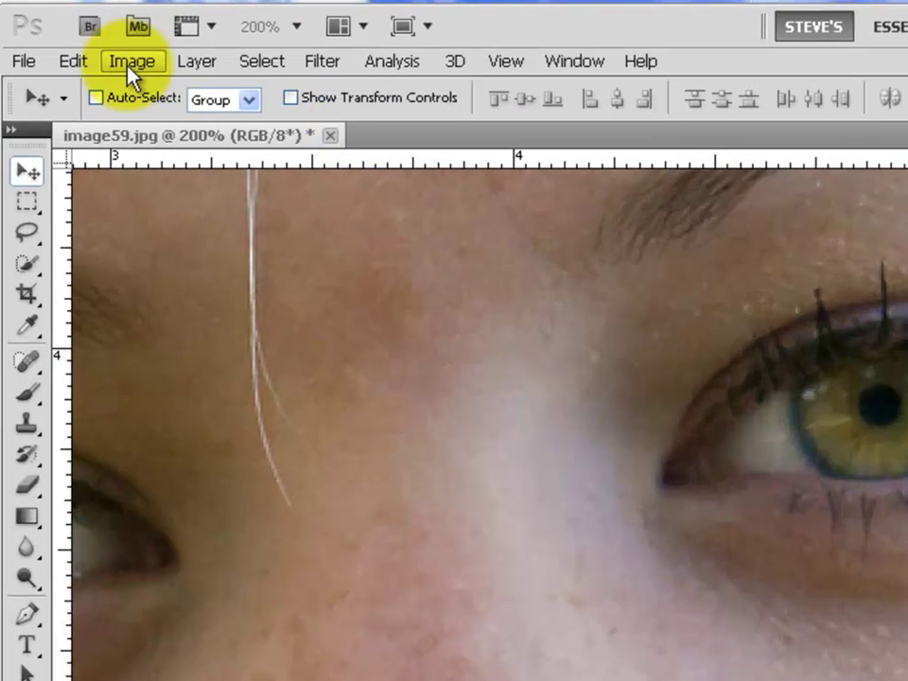
Check the portrait's pixel dimensions and resolution in Image Size without changing them.
left_click(130, 63)
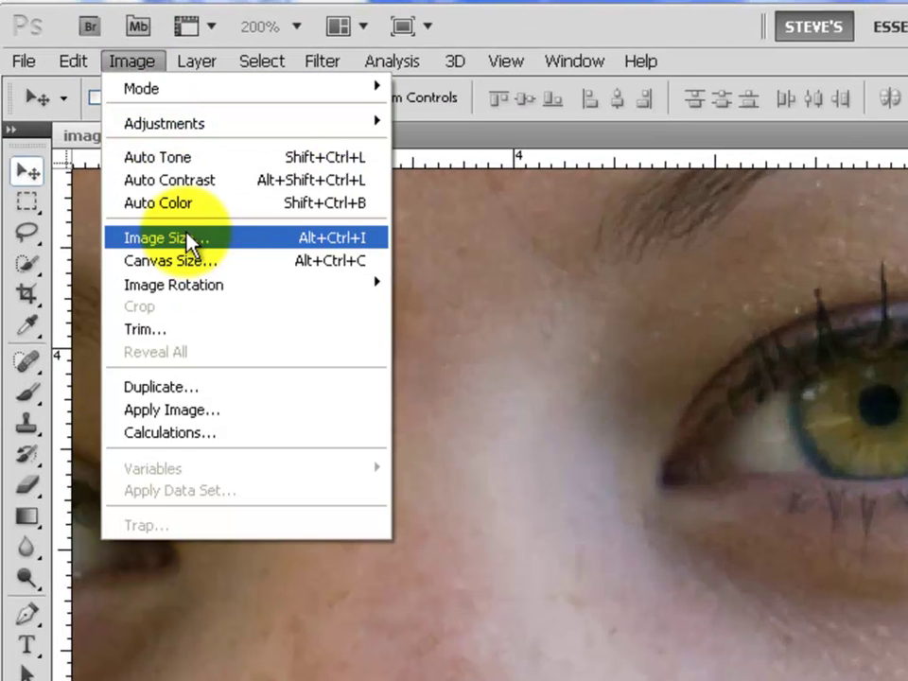
left_click(188, 237)
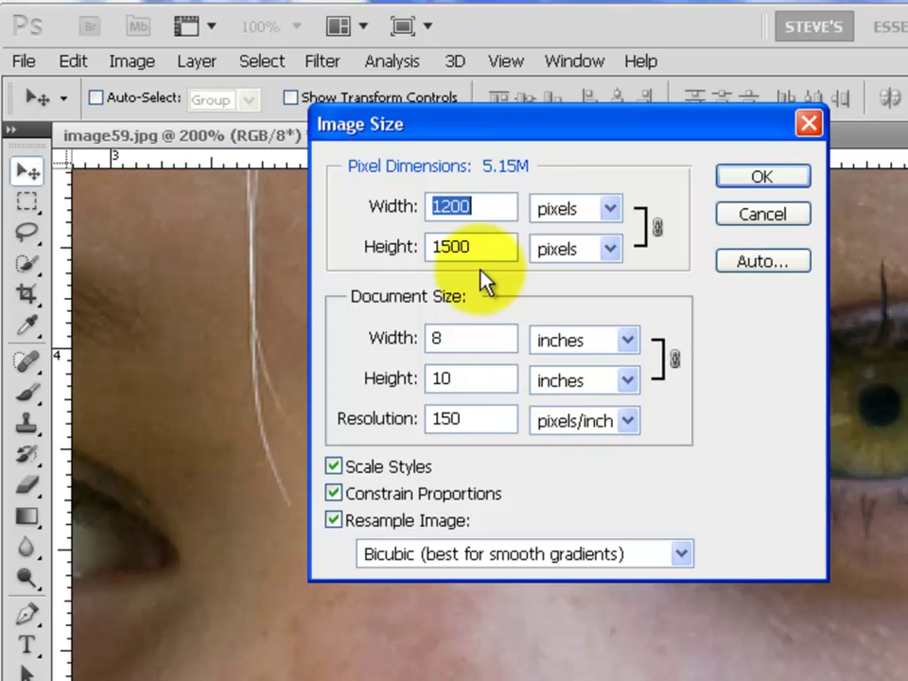
left_click(467, 419)
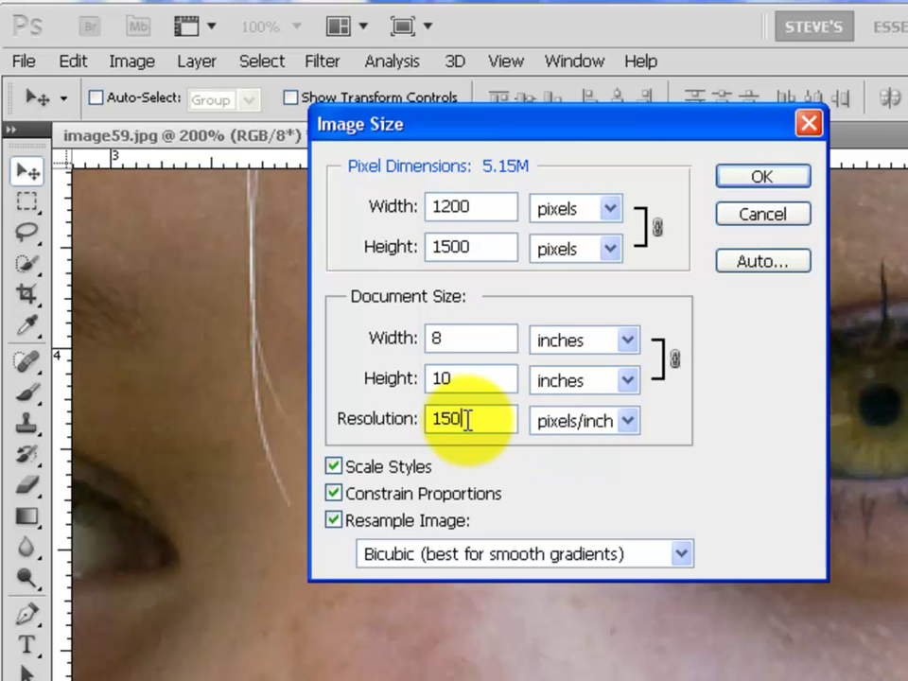
left_click_drag(452, 419, 416, 419)
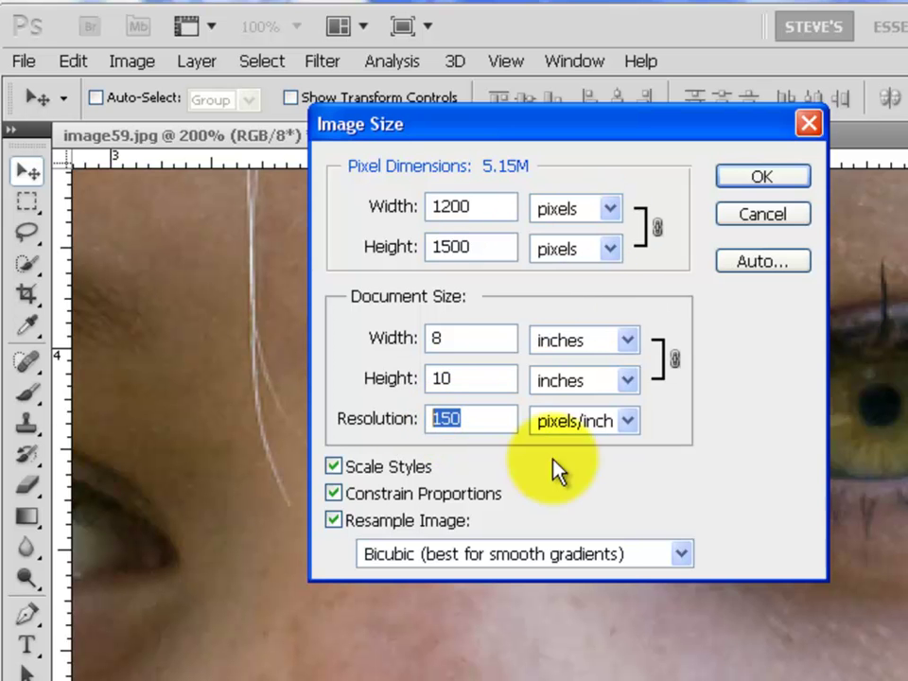
left_click(756, 220)
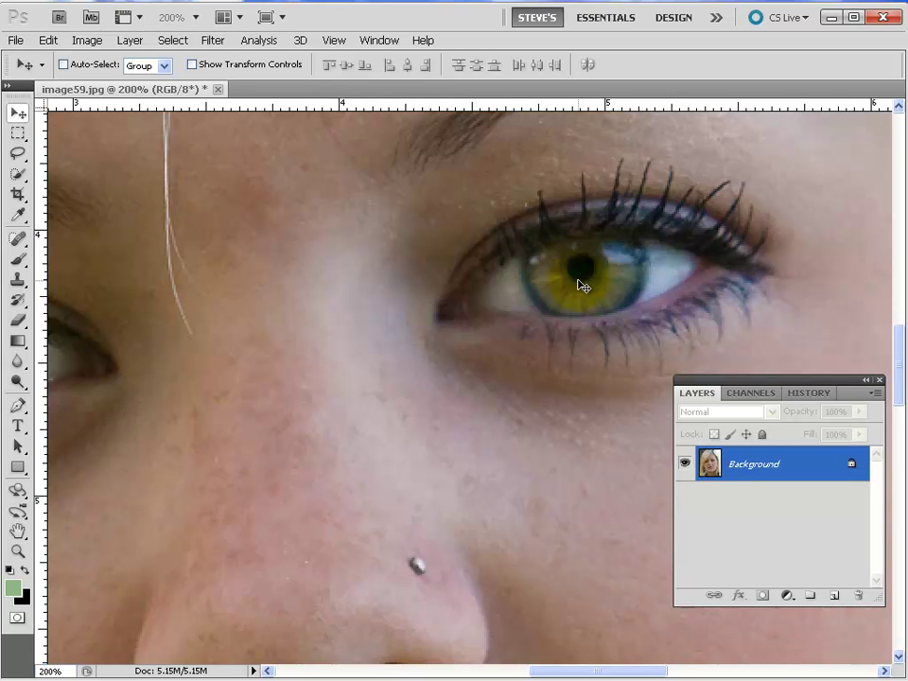
left_click(629, 313)
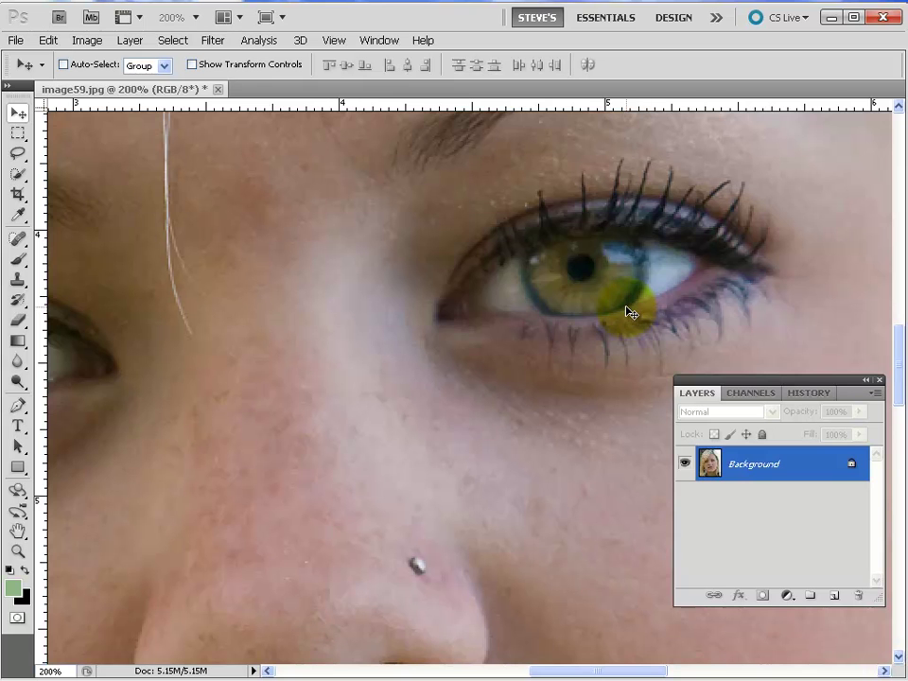
left_click(582, 314)
left_click(479, 289)
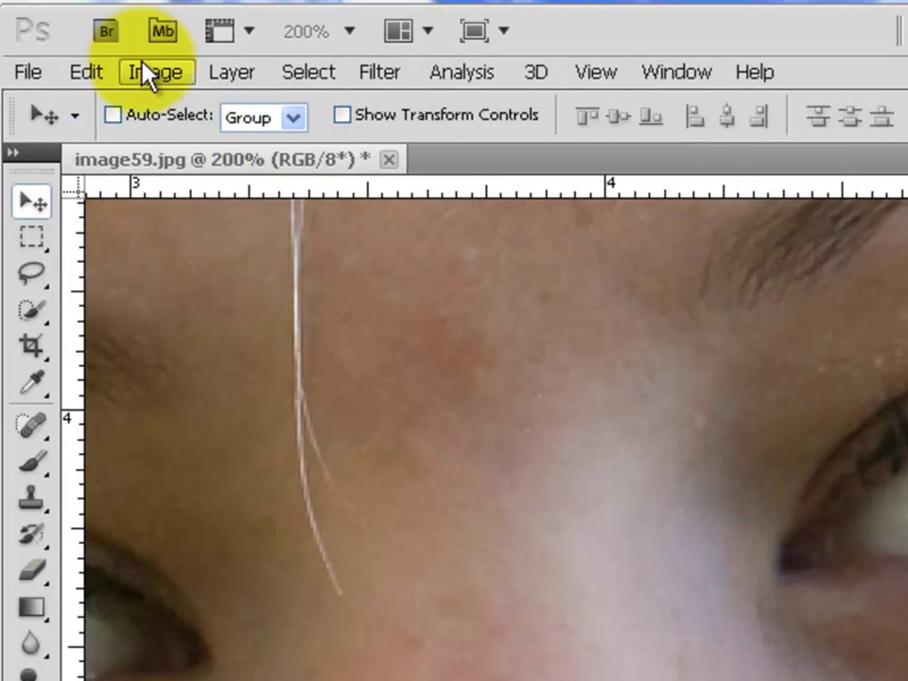
Resample the portrait to a resolution of 300 pixels/inch using Bicubic Smoother (best for enlargement).
left_click(88, 42)
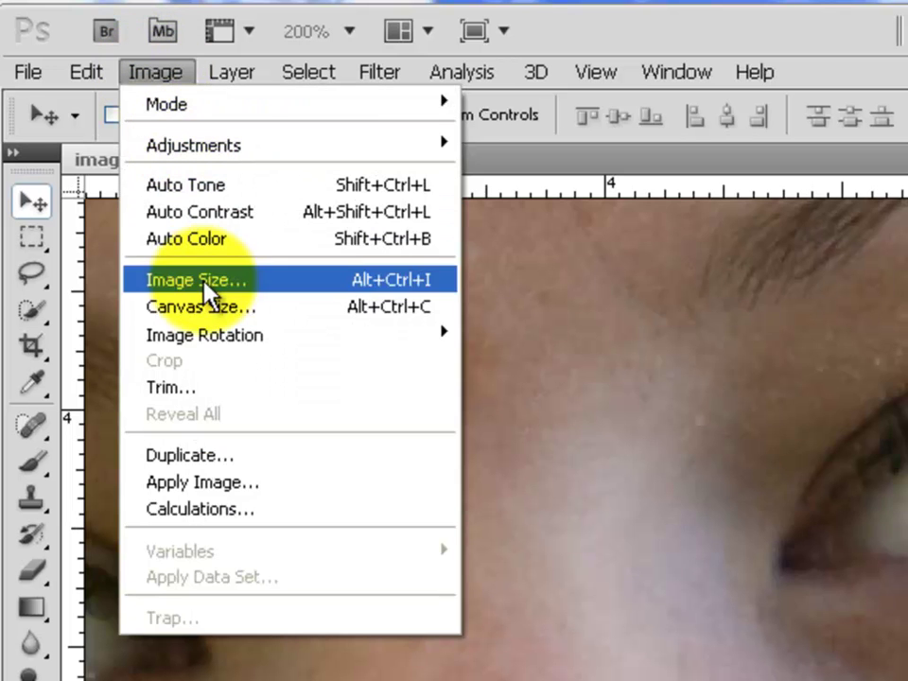
left_click(210, 286)
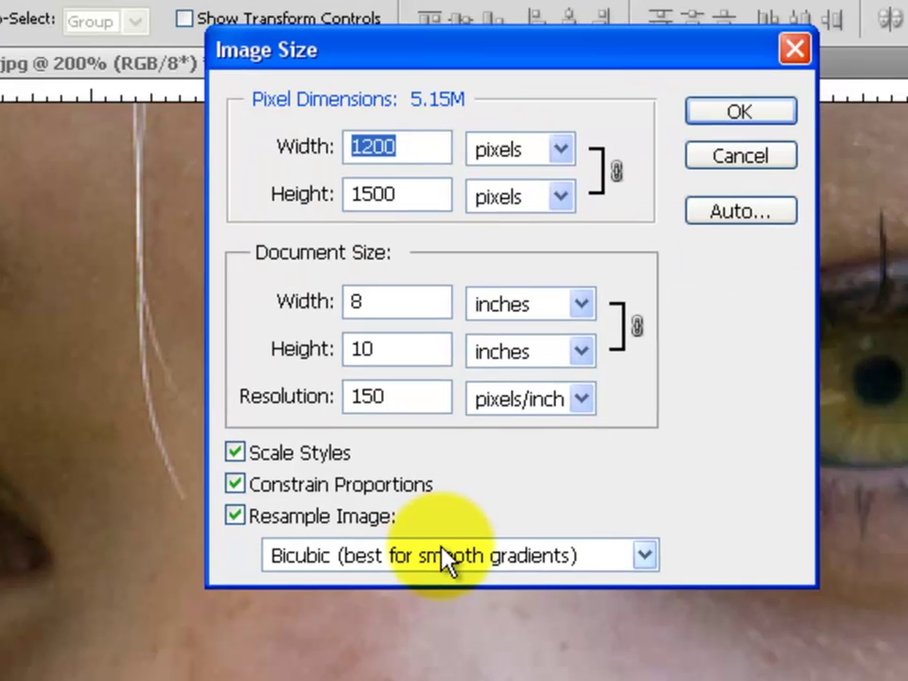
left_click(449, 558)
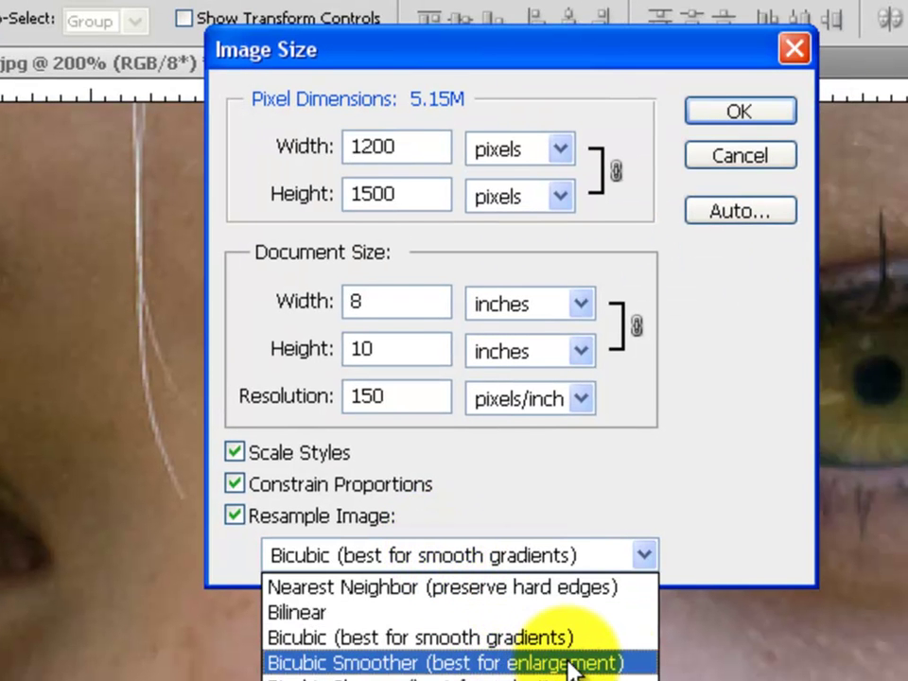
left_click(606, 662)
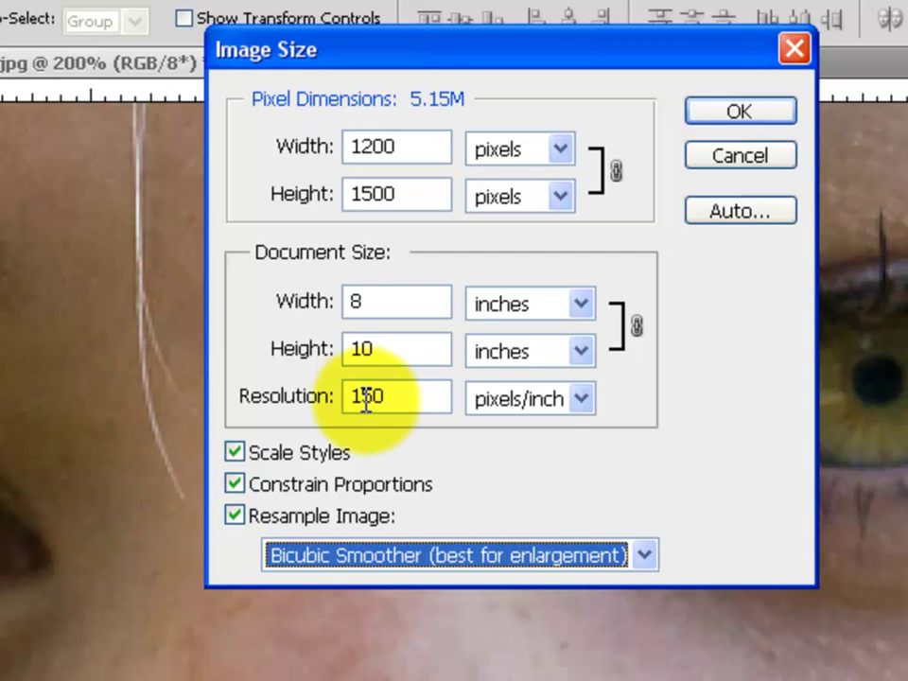
left_click(294, 395)
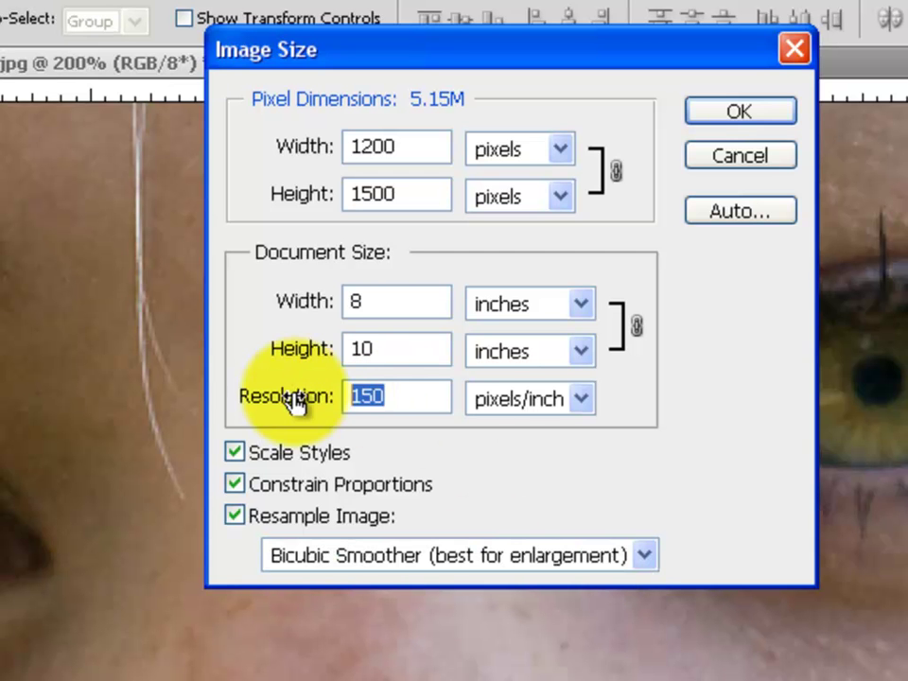
type("300")
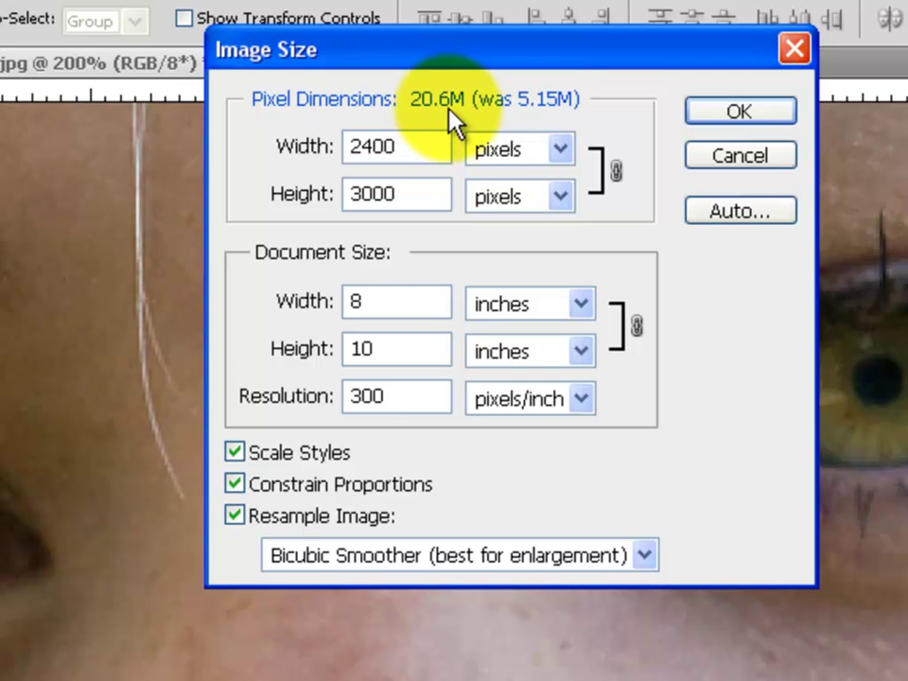
left_click(436, 393)
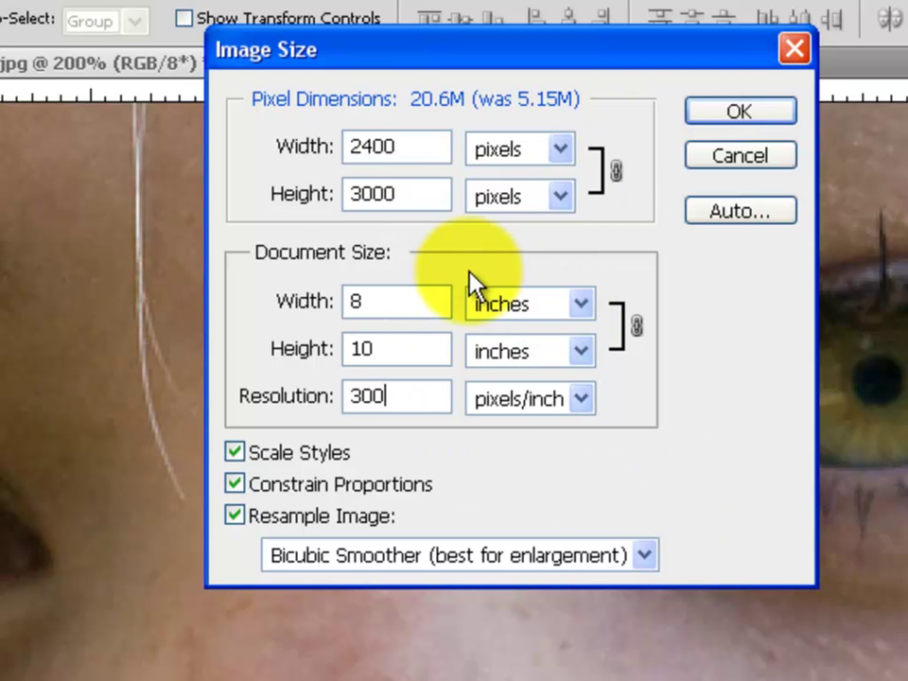
left_click(725, 116)
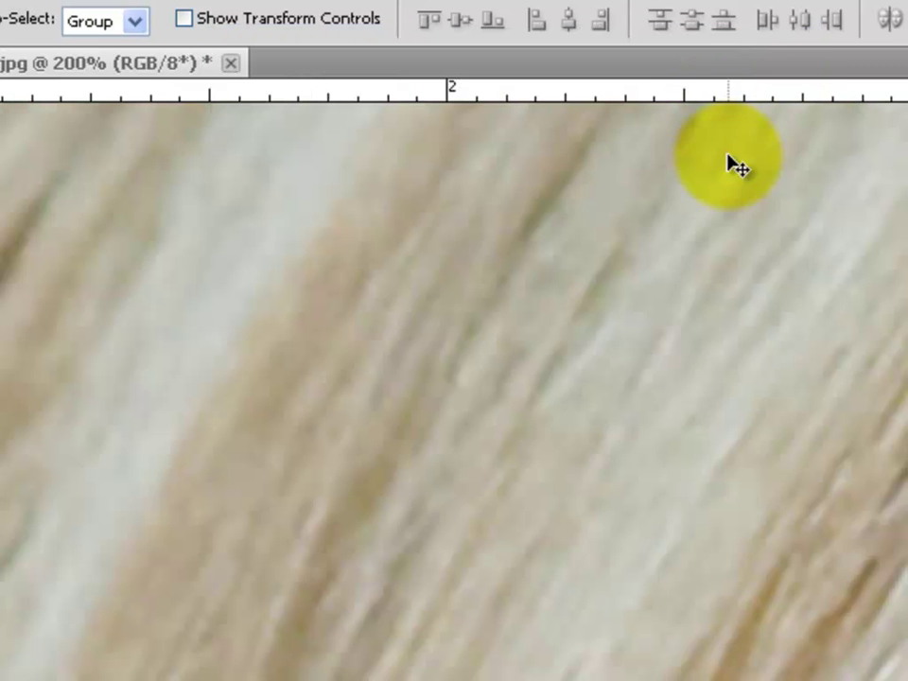
View the whole enlarged portrait and undo the image resize.
key("ctrl+minus")
key("ctrl+minus")
key("ctrl+minus")
key("ctrl+minus")
key("ctrl+minus")
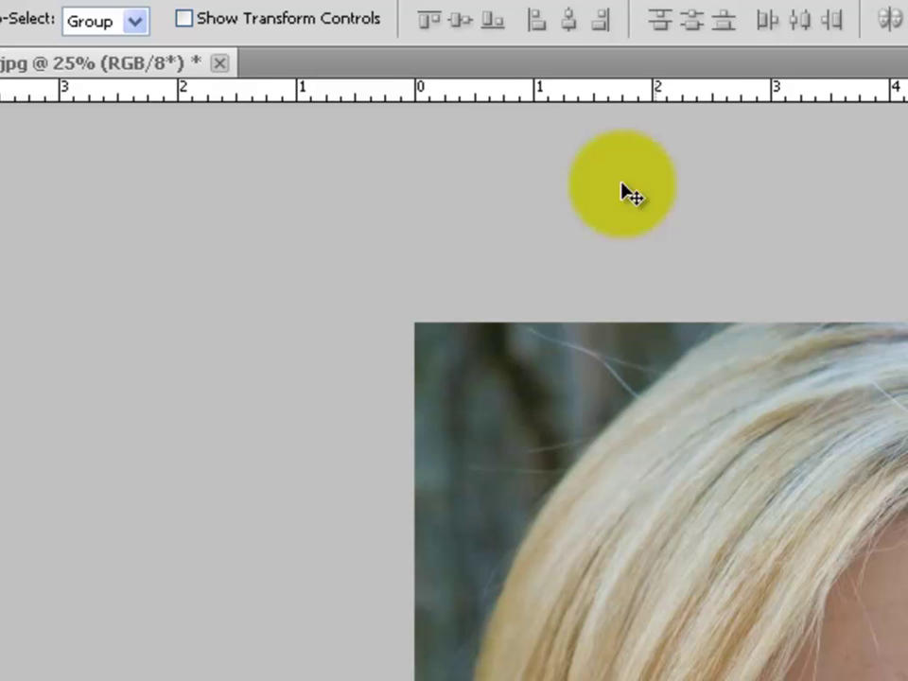
left_click_drag(675, 482, 415, 189)
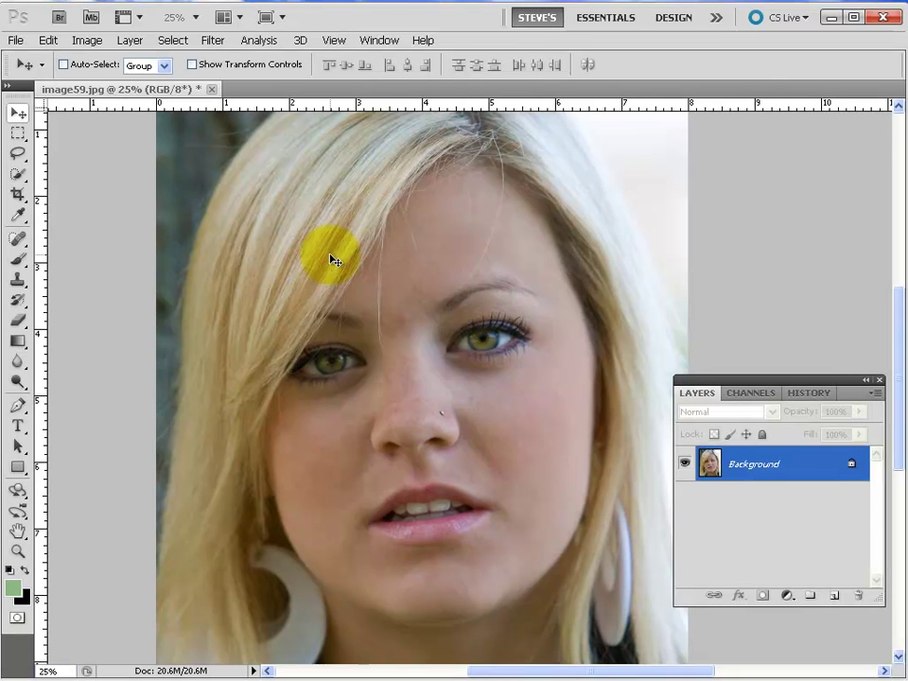
key("ctrl+z")
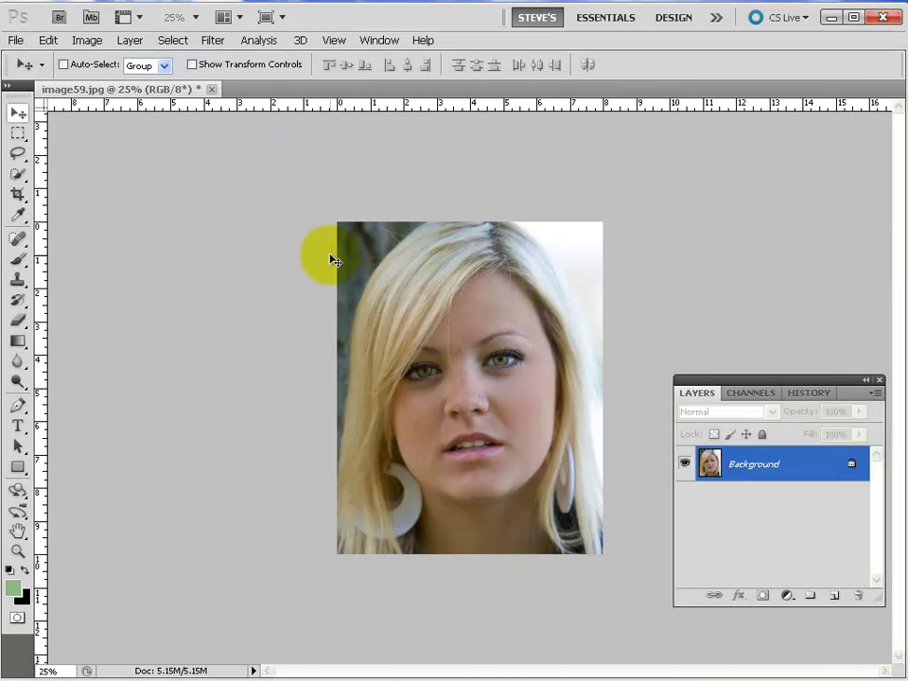
key("super")
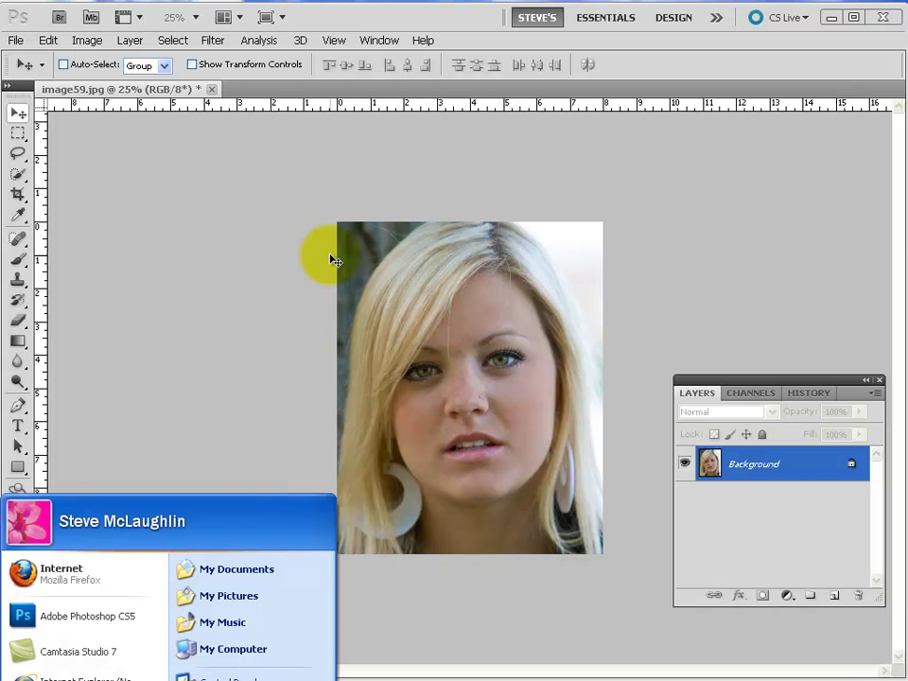
key("Escape")
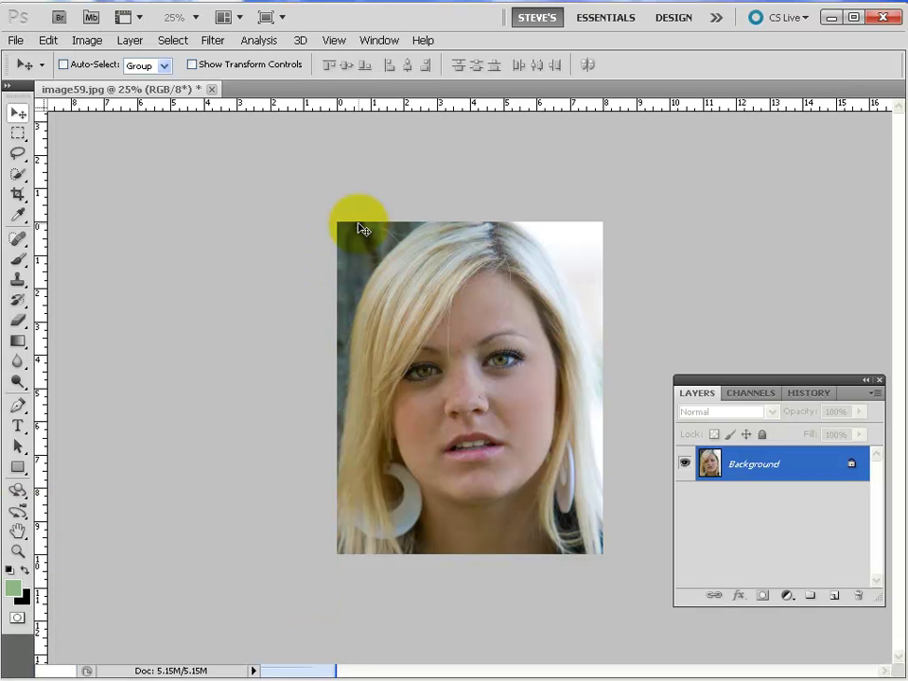
Add a blank layer above the Background and activate the Clone Stamp tool for retouching the eye.
key("ctrl+plus")
key("ctrl+plus")
key("ctrl+plus")
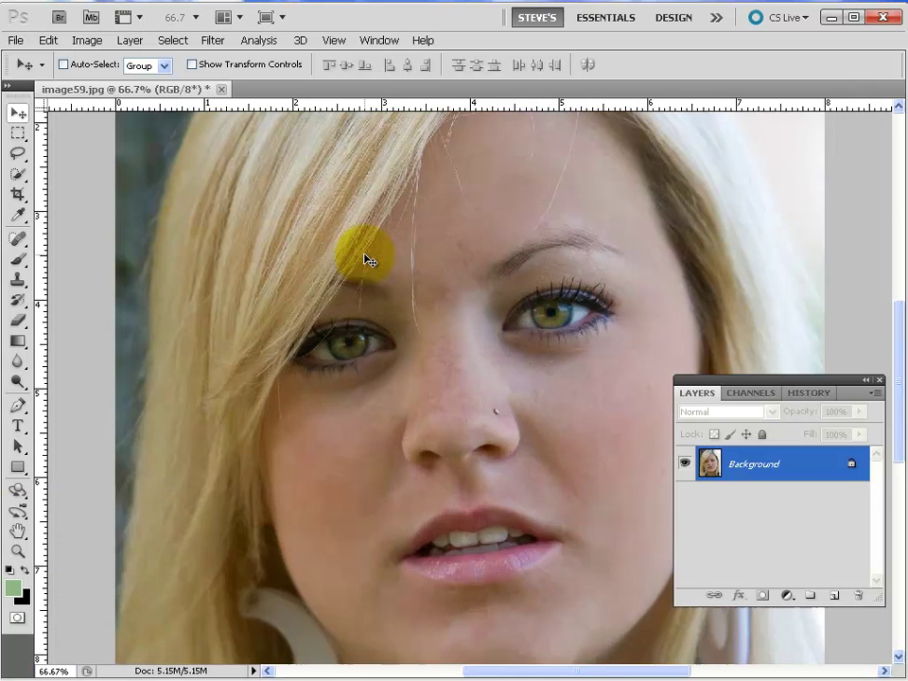
key("ctrl+plus")
key("ctrl+plus")
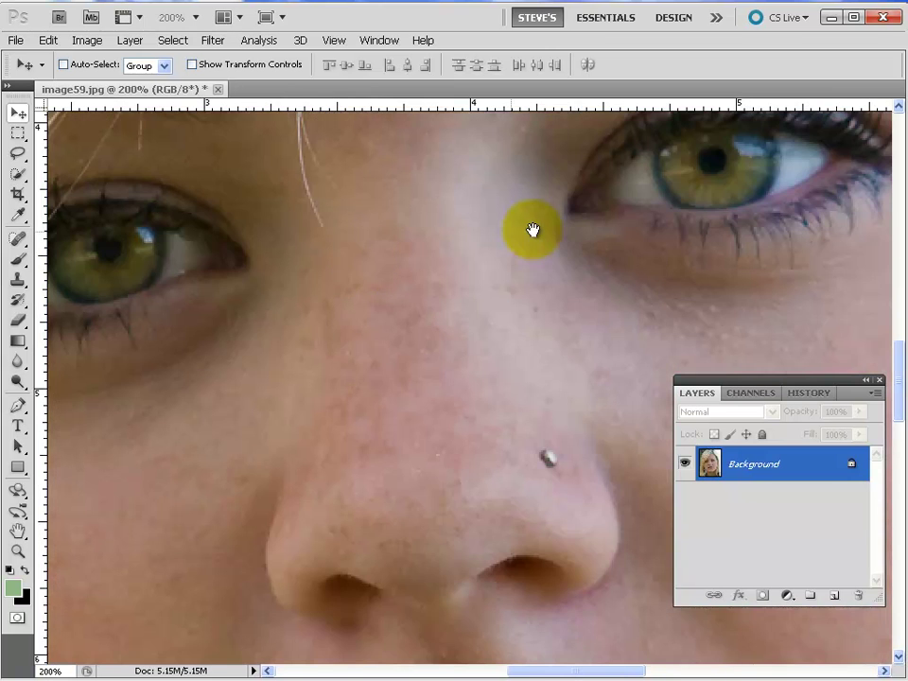
left_click_drag(551, 264, 381, 347)
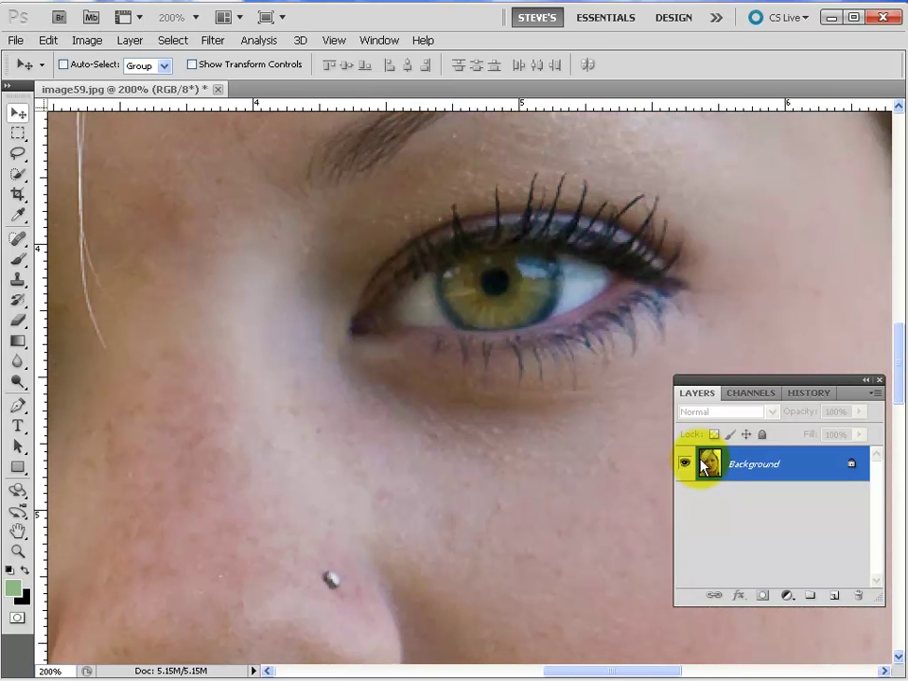
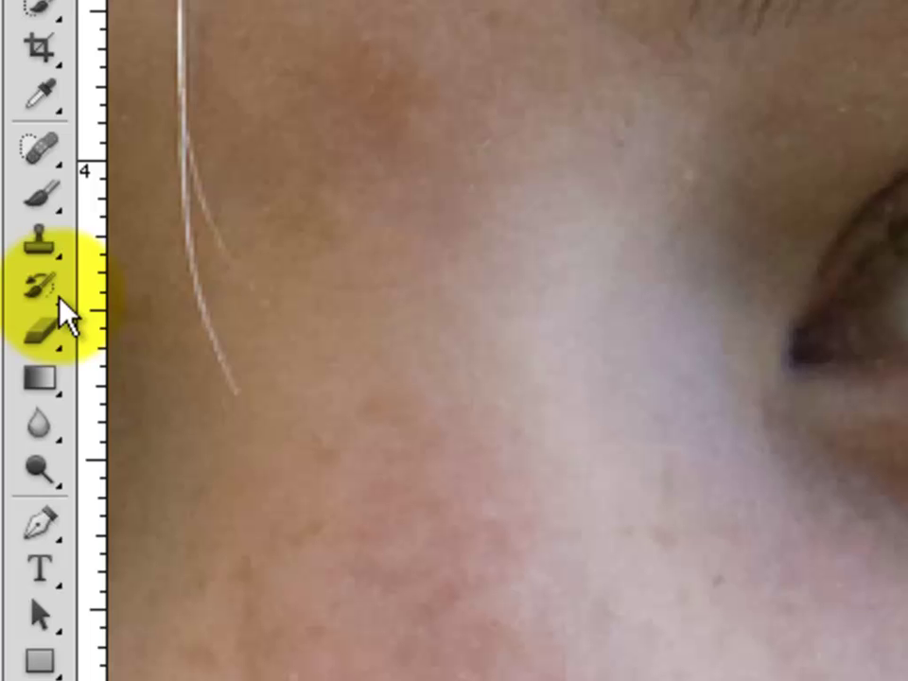
left_click(19, 280)
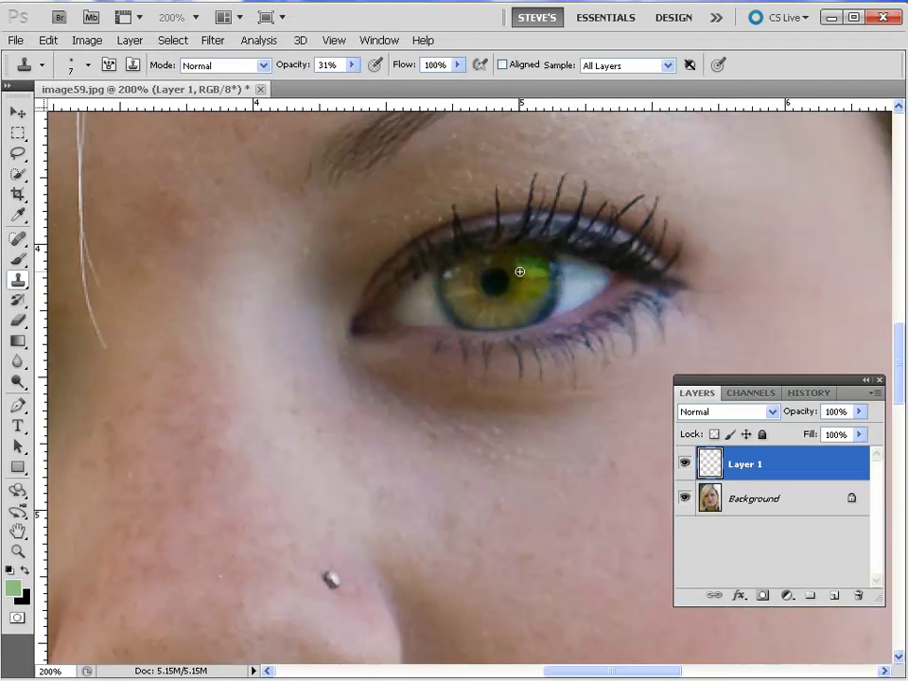
Try a Clone Stamp stroke over the reflection in the iris and undo it.
left_click_drag(519, 271, 543, 285)
key("ctrl+z")
Choose the Soft Round Pressure Size tip for the Clone Stamp and turn off its Shape Dynamics.
left_click_drag(417, 217, 580, 349)
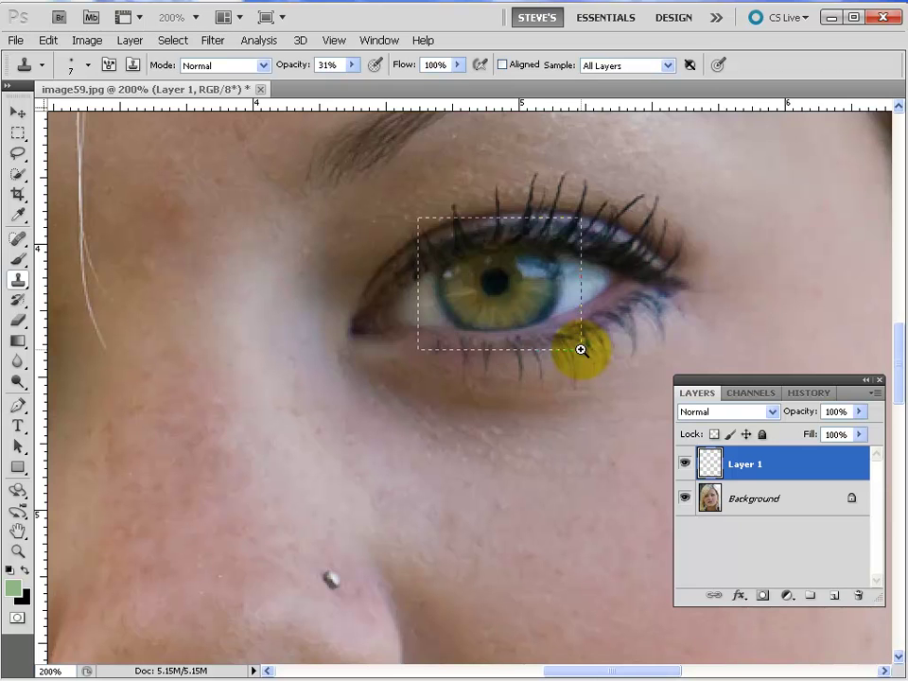
left_click_drag(580, 350, 415, 258)
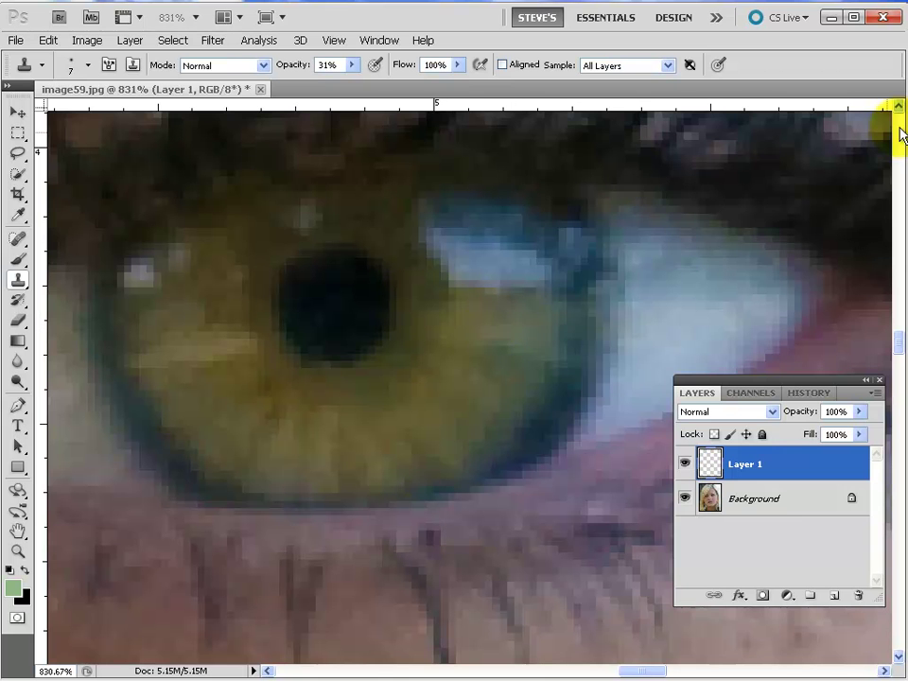
key("F5")
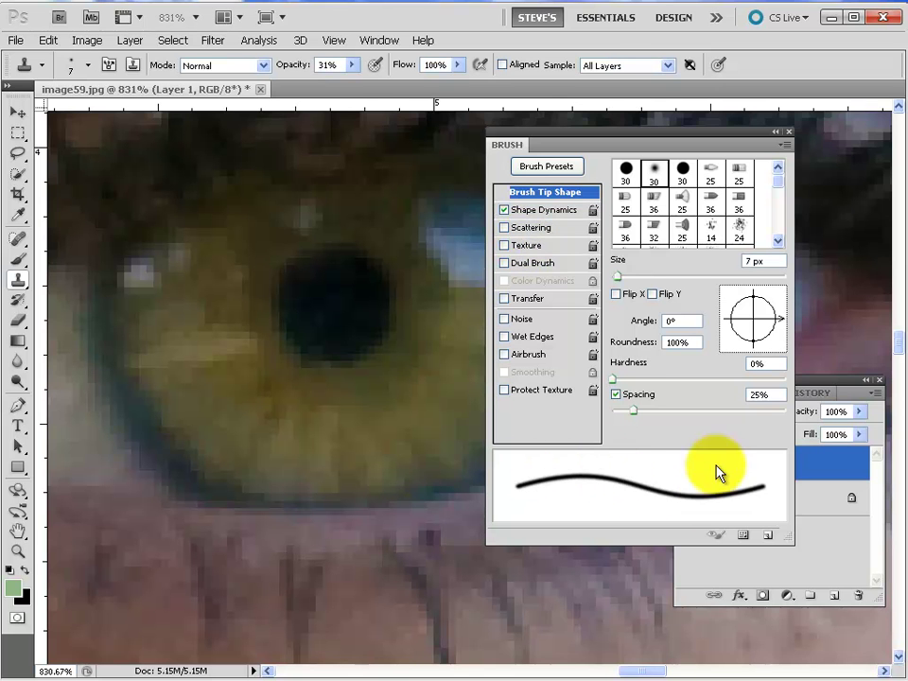
left_click(504, 210)
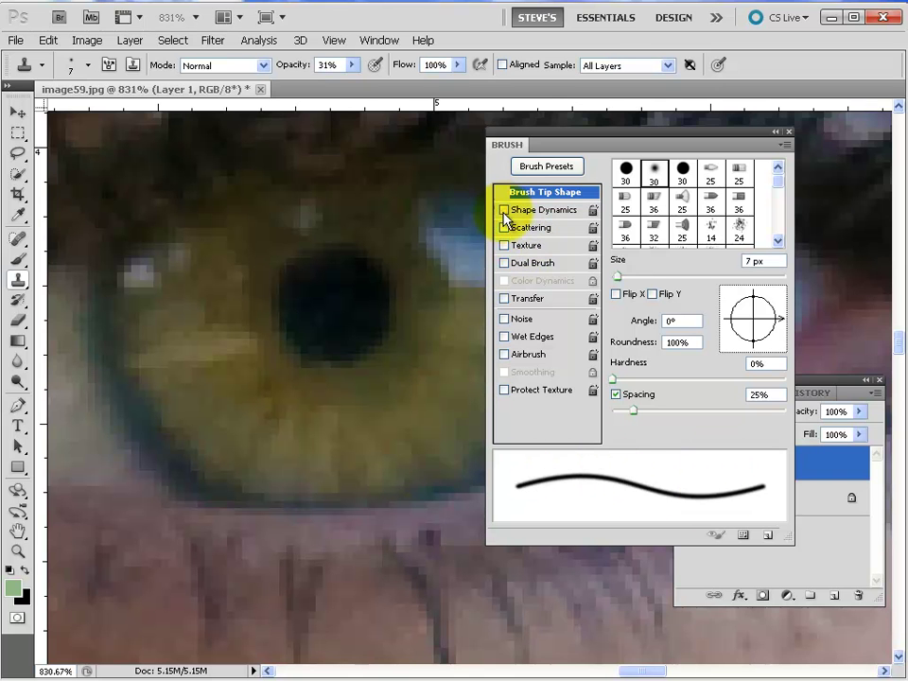
left_click(72, 67)
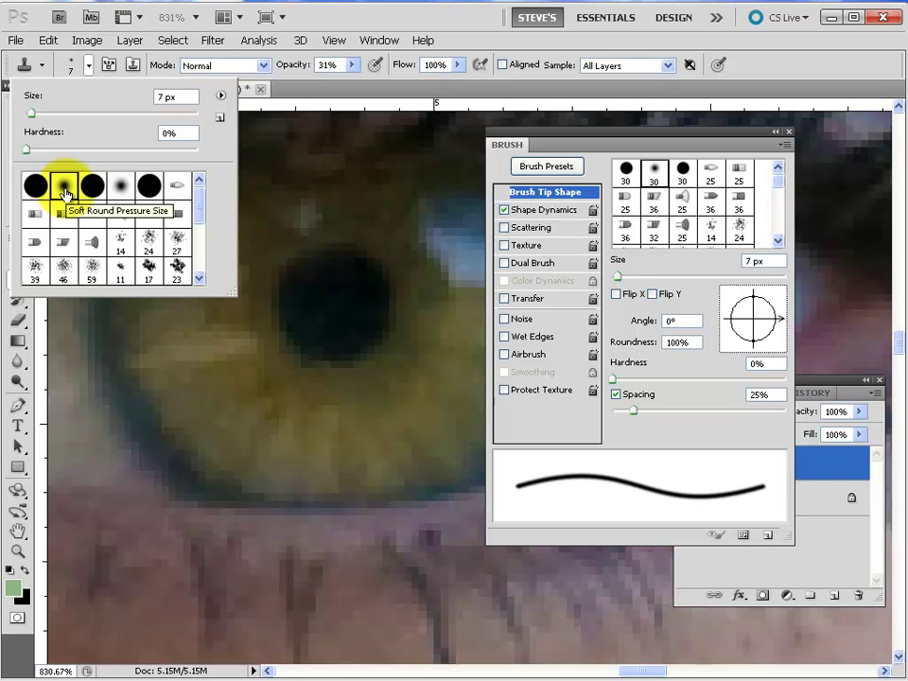
left_click(504, 216)
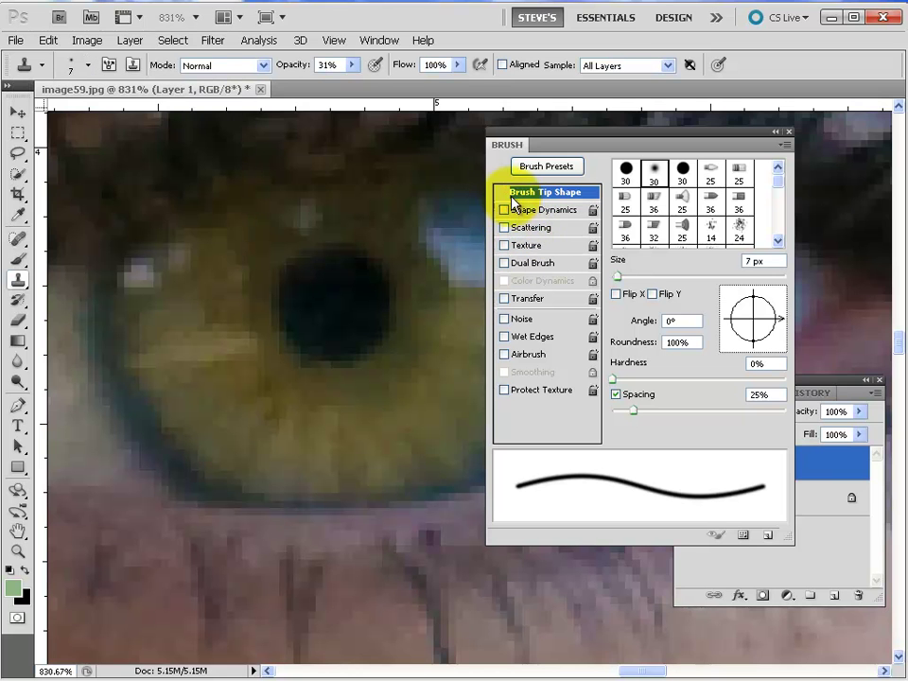
left_click_drag(598, 134, 688, 131)
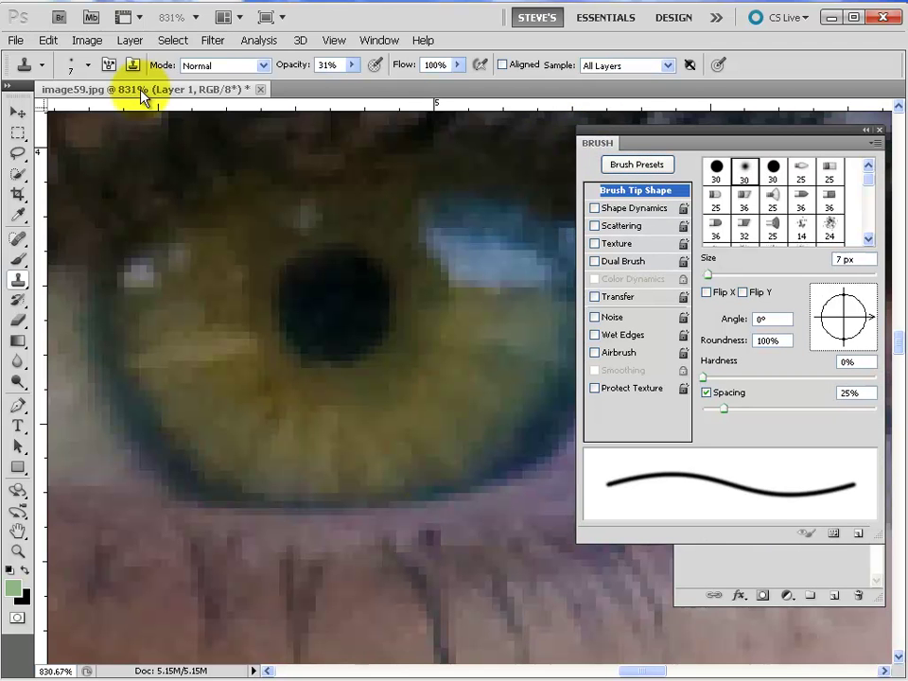
Try the Clone Stamp on the iris with an 11 px brush and return the brush size to 7 px.
left_click(74, 62)
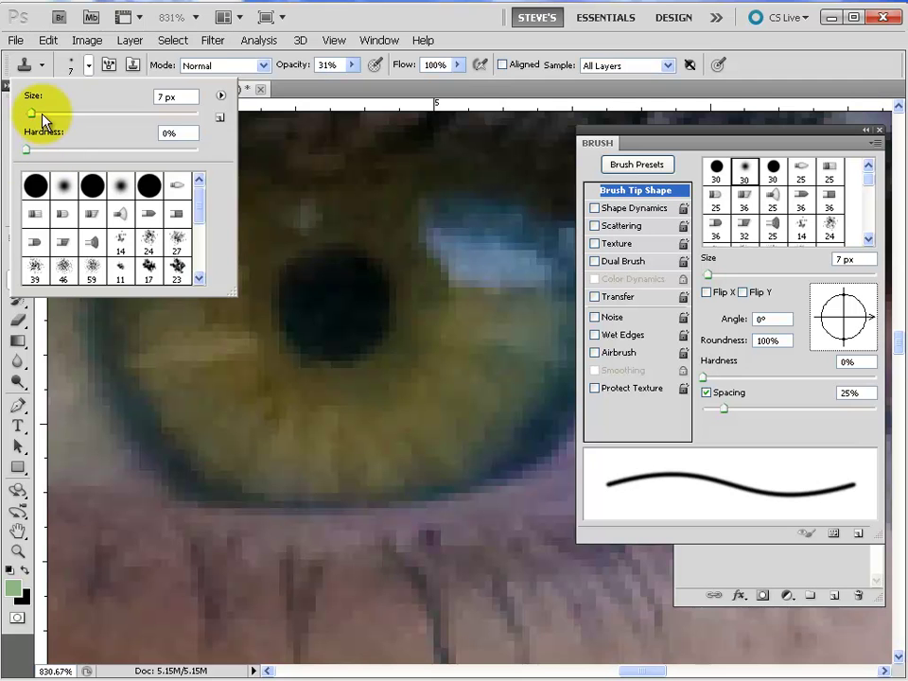
left_click_drag(33, 116, 36, 115)
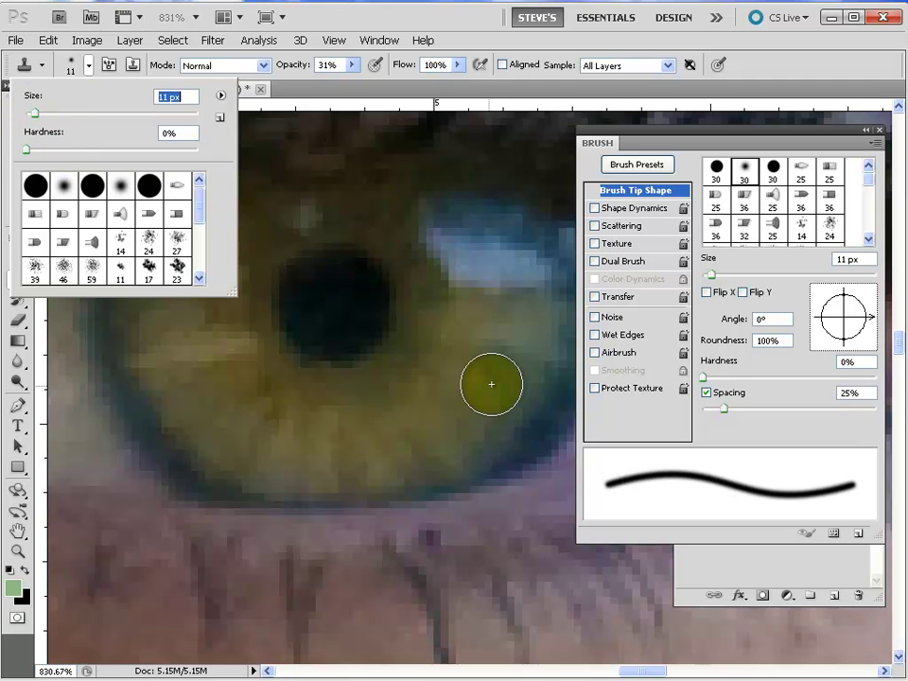
left_click(308, 287)
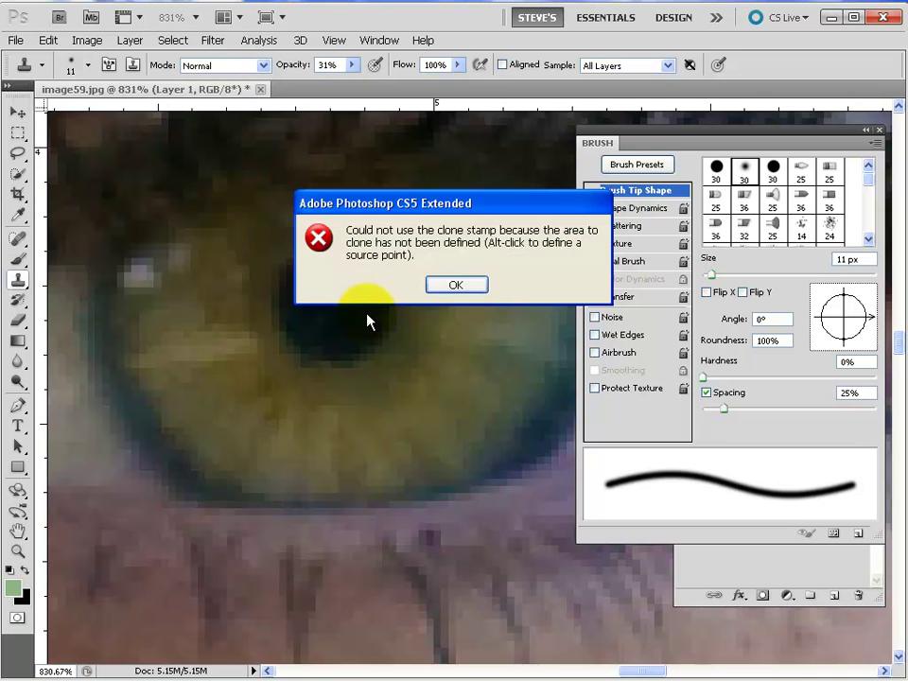
left_click(461, 285)
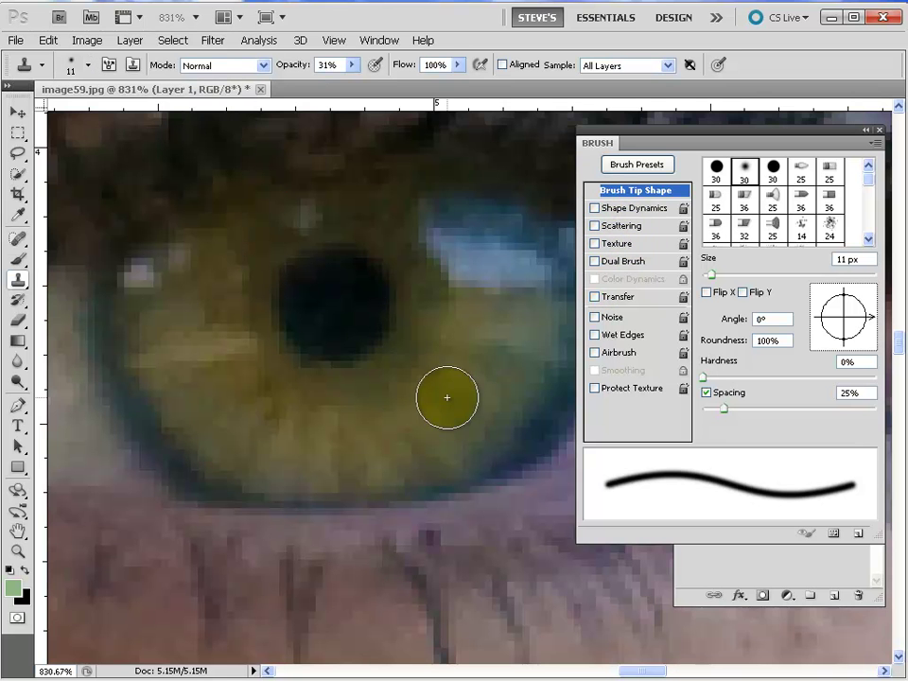
key("bracketleft")
key("bracketleft")
key("bracketleft")
key("bracketleft")
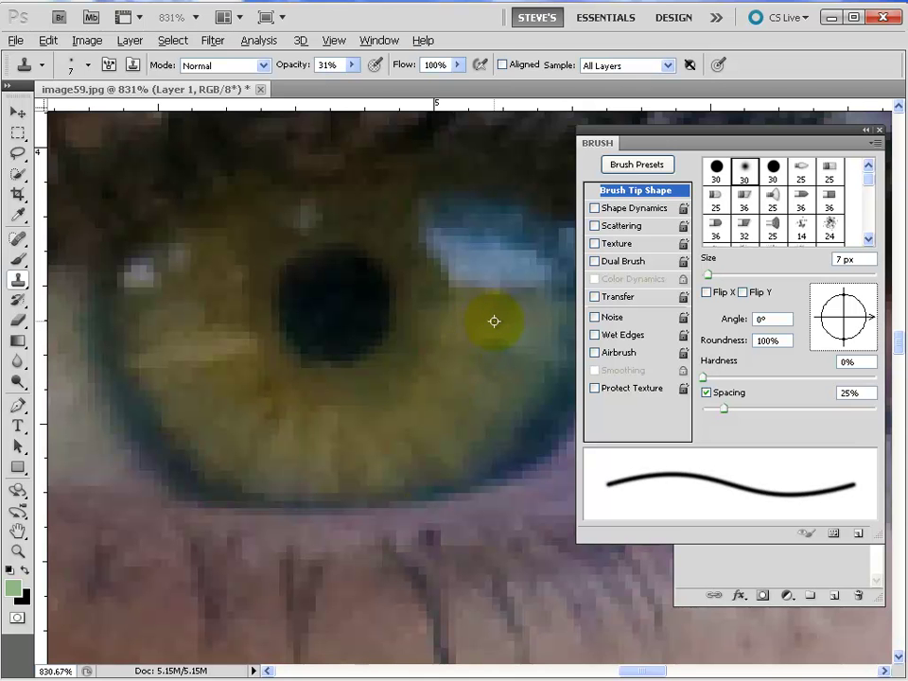
Clone iris texture at 31% opacity over the lower edge of the large reflection and move the Brush settings out of the way.
mouse_move(518, 287)
left_mouse_down()
mouse_move(457, 278)
mouse_move(484, 265)
left_mouse_up()
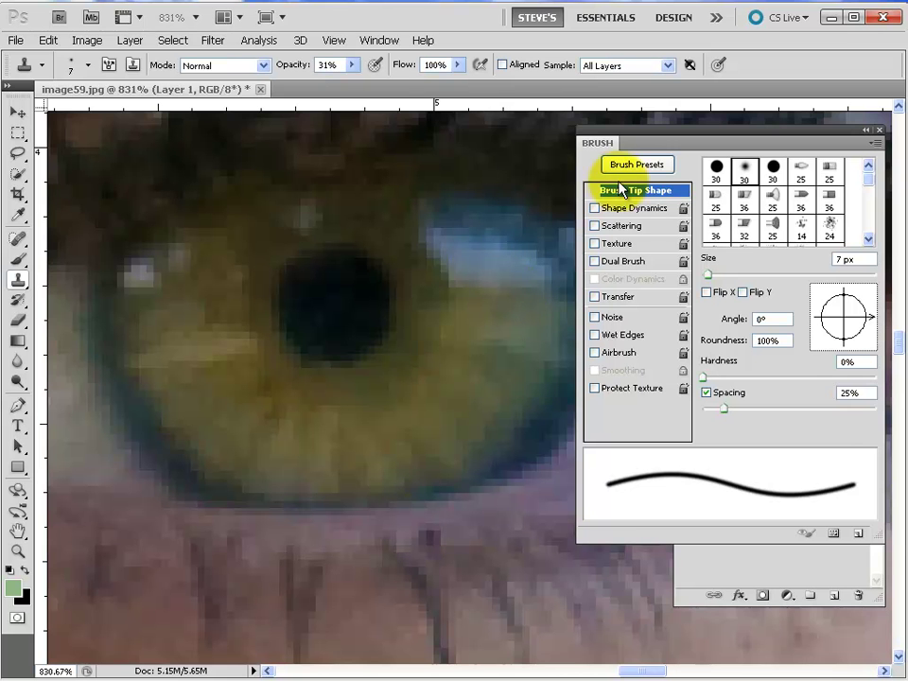
left_click_drag(626, 130, 906, 129)
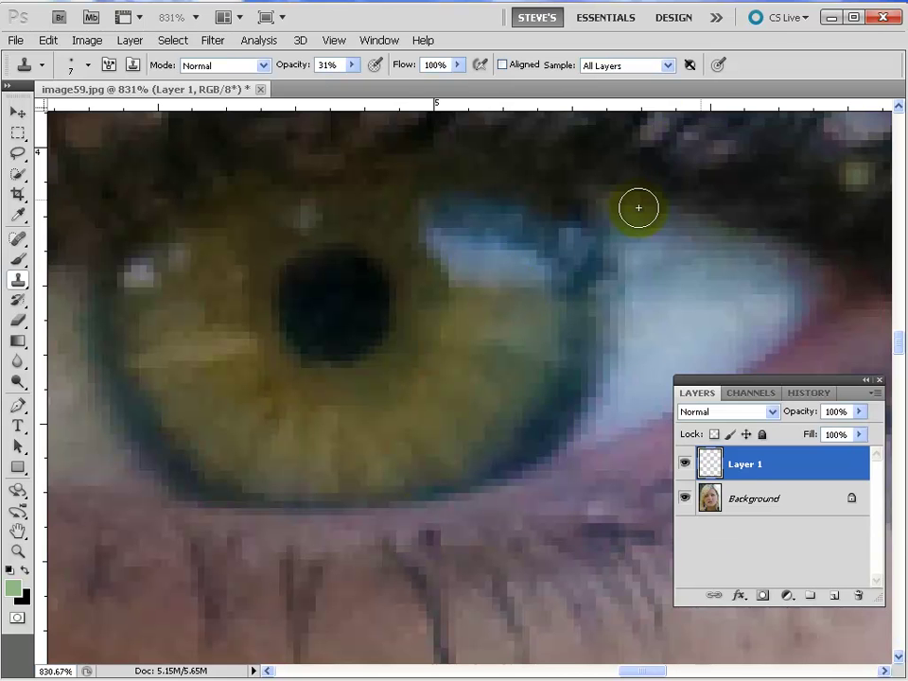
left_click(715, 435)
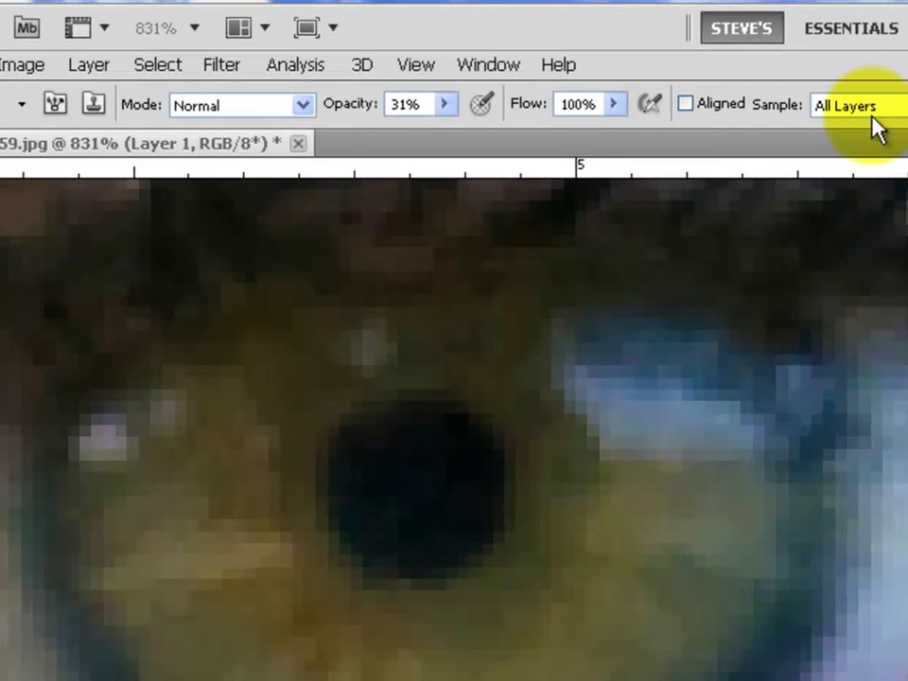
Set the Clone Stamp opacity to 100% and clone iris texture over the pale main area of the large reflection.
left_click(444, 104)
left_click_drag(466, 139, 543, 146)
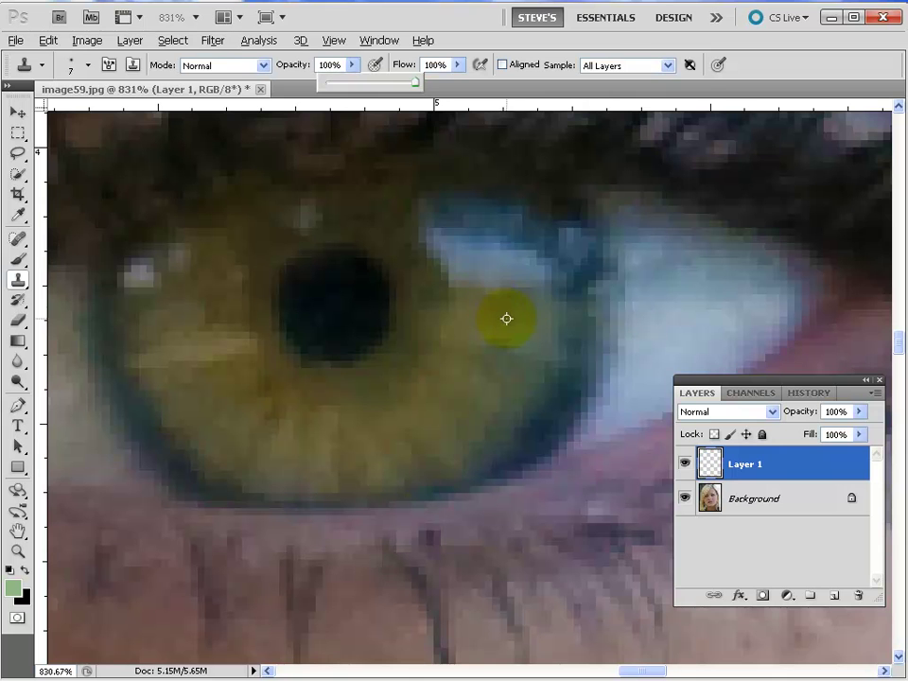
left_click(704, 466, "alt")
mouse_move(521, 296)
left_mouse_down()
mouse_move(525, 271)
mouse_move(475, 284)
mouse_move(469, 268)
mouse_move(543, 259)
mouse_move(533, 301)
mouse_move(499, 279)
left_mouse_up()
left_click(450, 313, "alt")
left_click(450, 273)
left_click(441, 284, "alt")
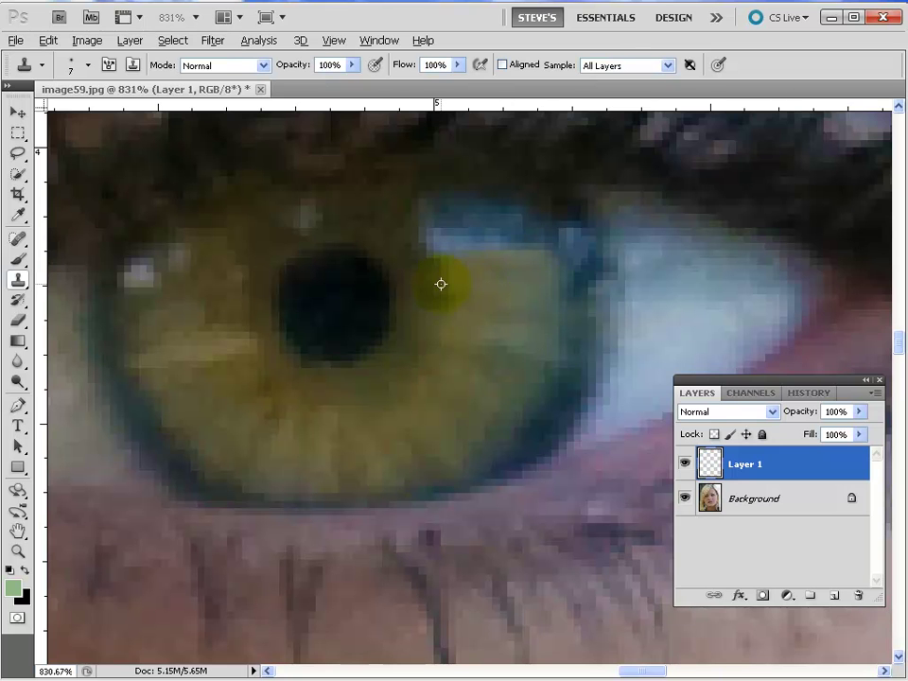
mouse_move(438, 244)
left_mouse_down()
mouse_move(434, 237)
mouse_move(514, 237)
mouse_move(529, 250)
mouse_move(523, 235)
mouse_move(482, 280)
left_mouse_up()
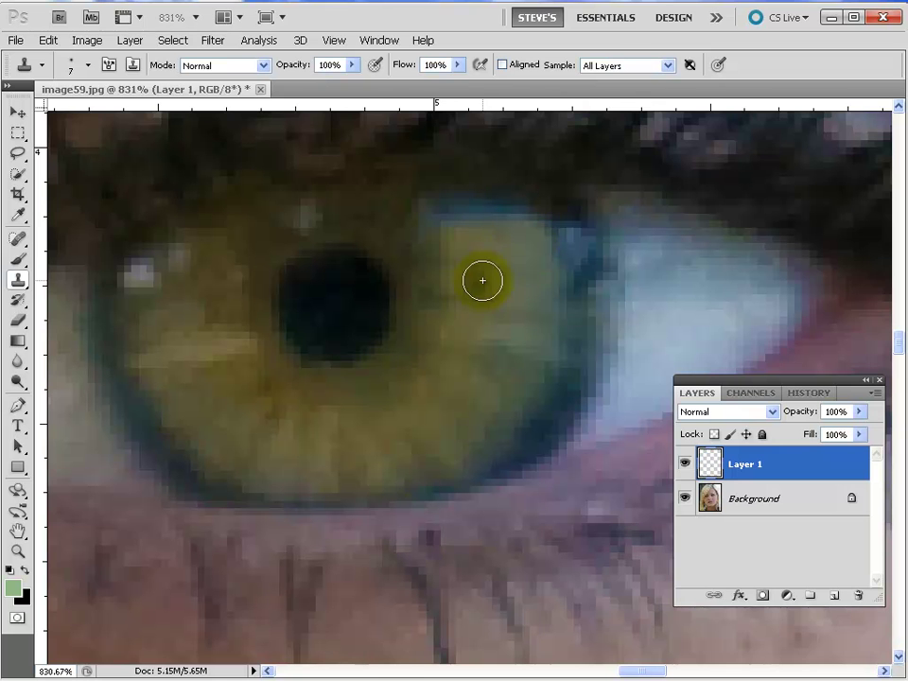
Clone nearby iris and dark lash-line texture over the remaining blue upper edge of the large reflection.
left_click(434, 251, "alt")
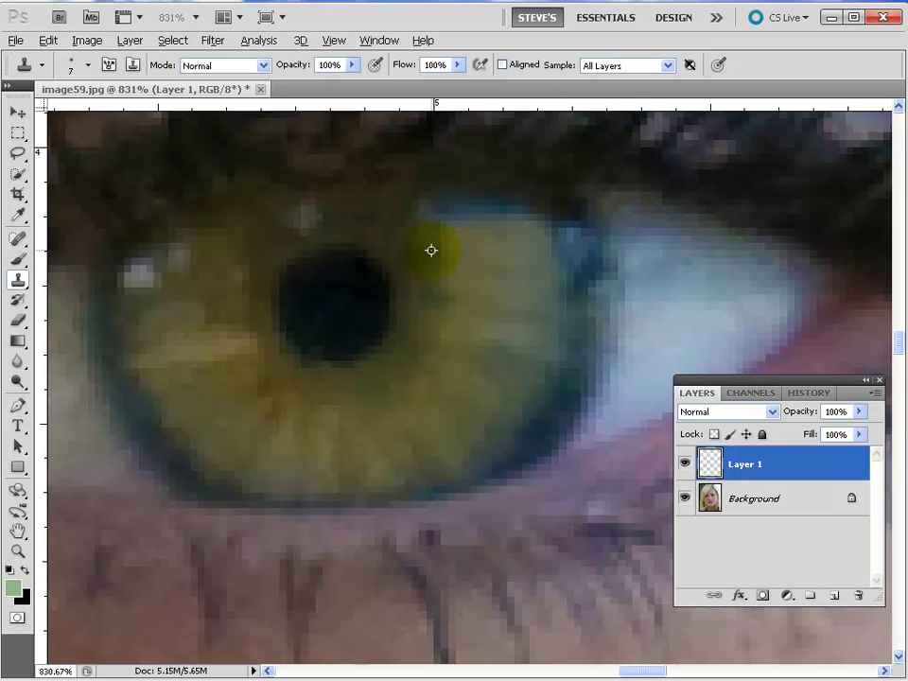
mouse_move(433, 224)
left_mouse_down()
mouse_move(448, 211)
mouse_move(513, 211)
mouse_move(506, 181)
mouse_move(420, 181)
mouse_move(404, 223)
mouse_move(411, 252)
left_mouse_up()
left_click(510, 177, "alt")
left_click(376, 204, "alt")
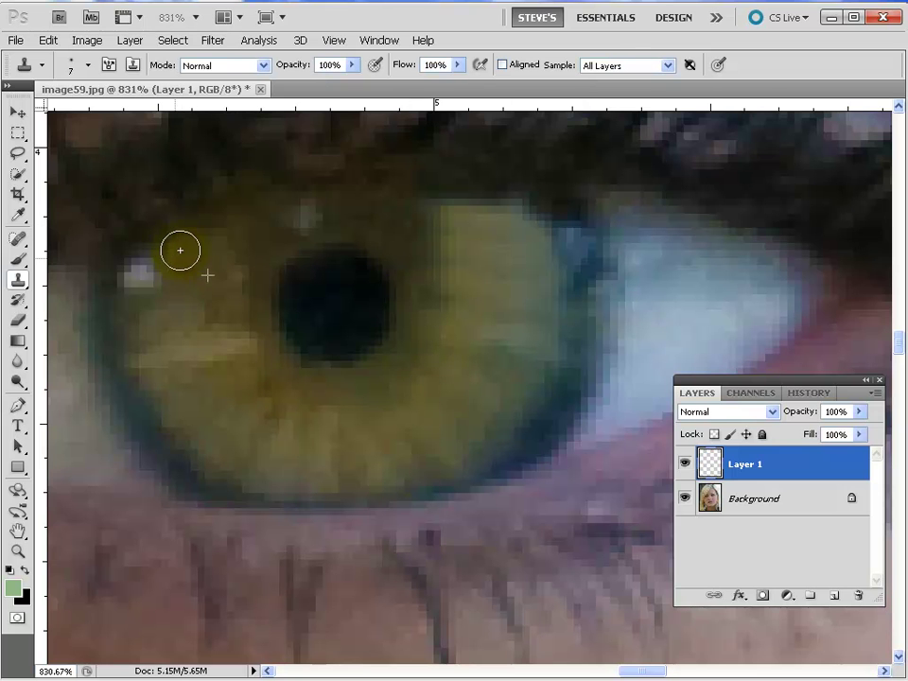
Clone out the small highlight above the pupil and the bright spots on the nose side of the iris.
left_click(344, 213, "alt")
left_click_drag(302, 213, 300, 215)
left_click(180, 252, "alt")
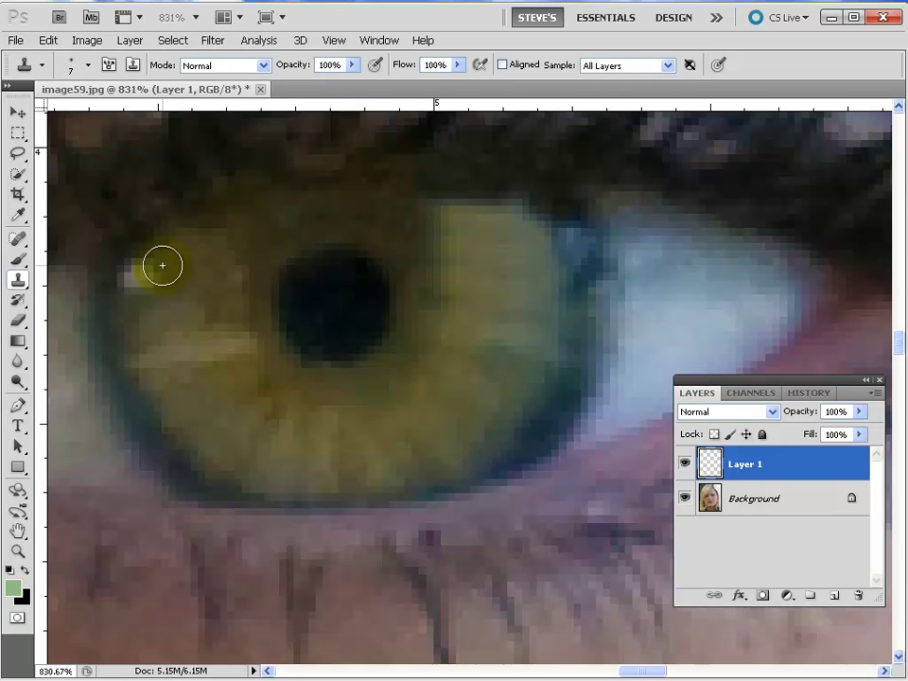
mouse_move(158, 266)
left_mouse_down()
mouse_move(133, 271)
mouse_move(121, 289)
left_mouse_up()
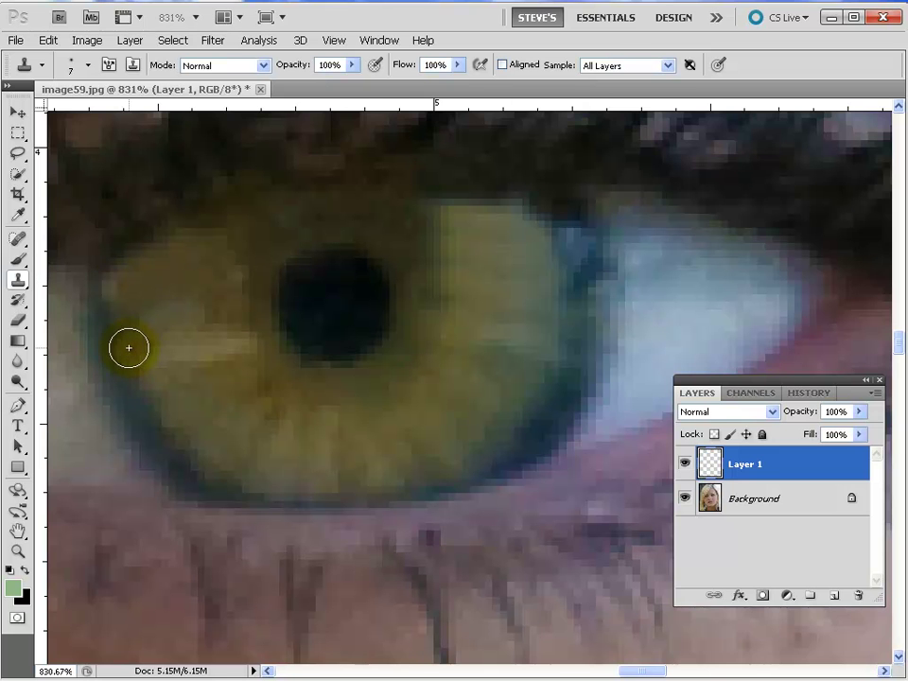
Rebuild the dark outer rim on the nose side of the iris by cloning from the rim just below.
left_click_drag(107, 340, 102, 336)
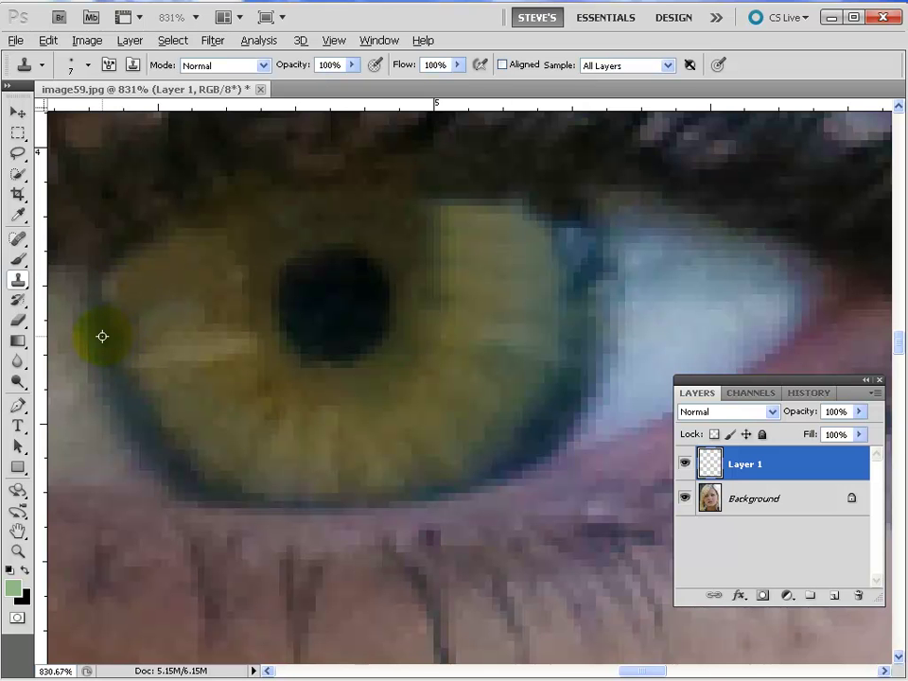
left_click(104, 330, "alt")
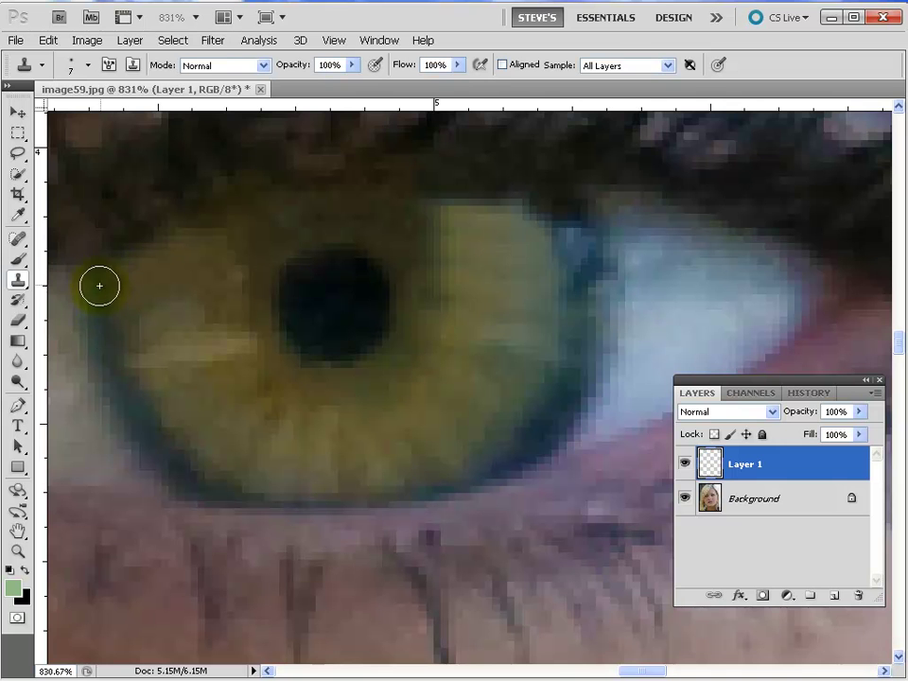
left_click_drag(95, 289, 97, 309)
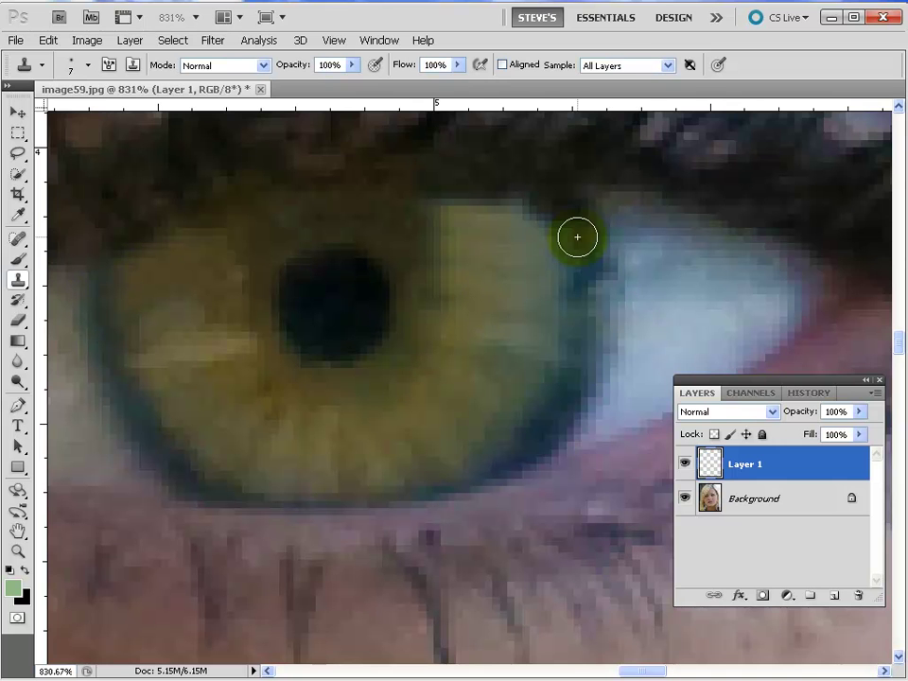
mouse_move(571, 214)
left_mouse_down()
mouse_move(603, 332)
mouse_move(559, 424)
mouse_move(598, 372)
mouse_move(585, 255)
mouse_move(594, 365)
mouse_move(547, 429)
mouse_move(574, 380)
mouse_move(562, 260)
left_mouse_up()
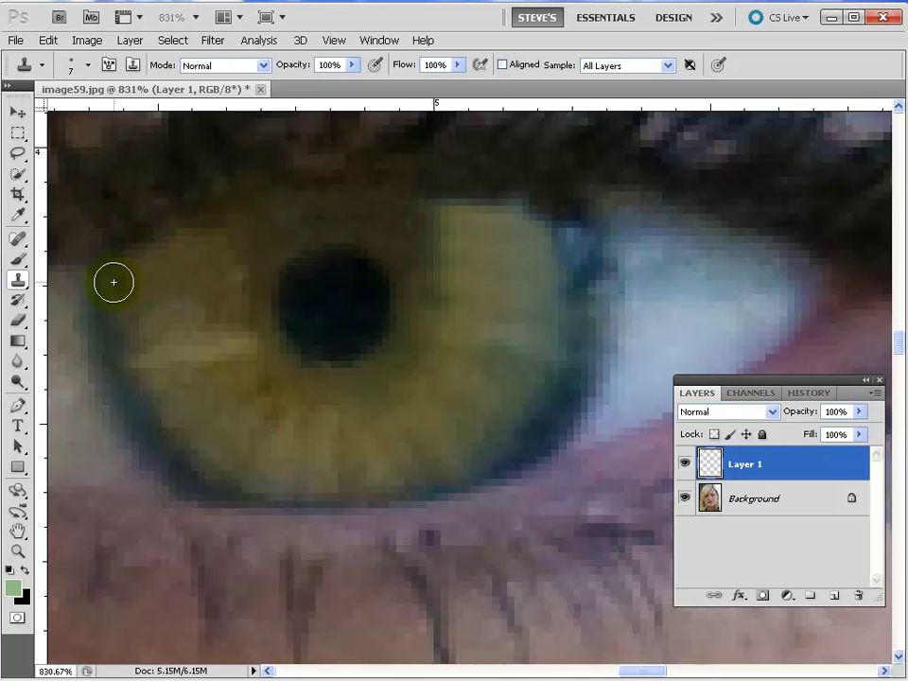
Activate the Brush tool with the default black and white colors, and undo a black test stroke below the pupil.
left_click(17, 258)
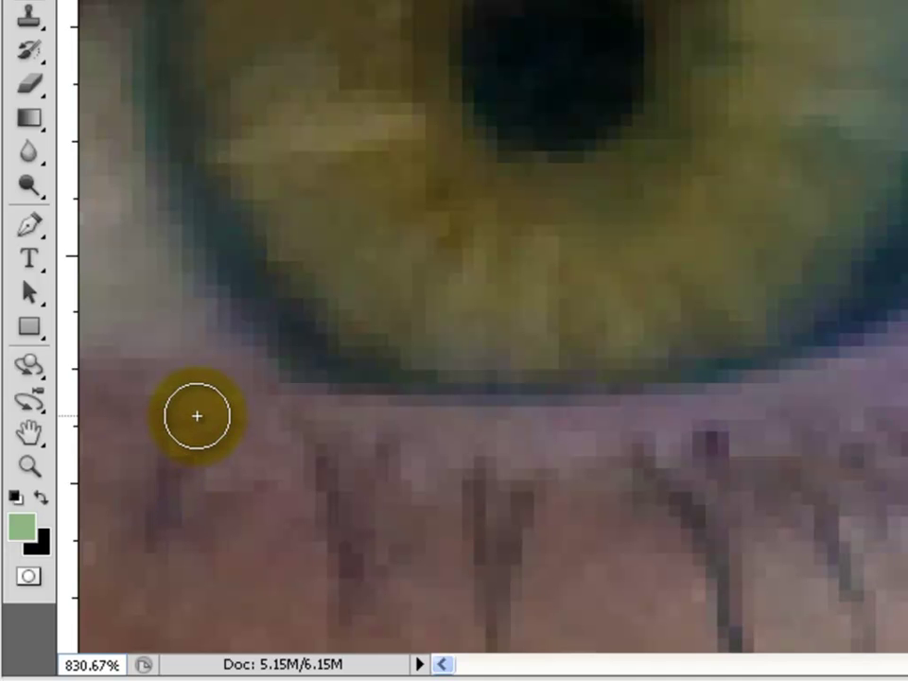
key("d")
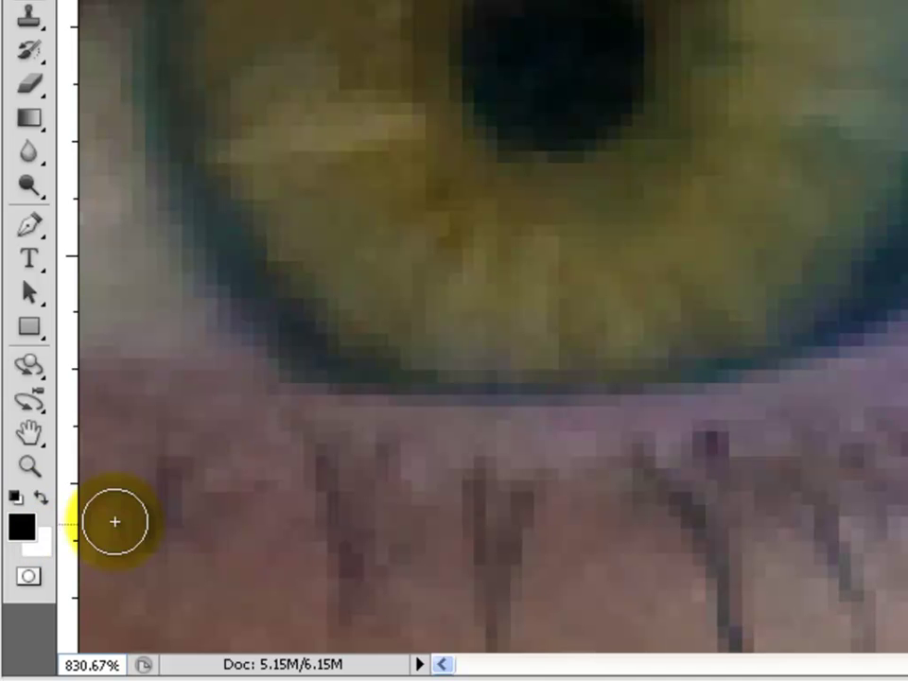
left_click_drag(433, 236, 711, 266)
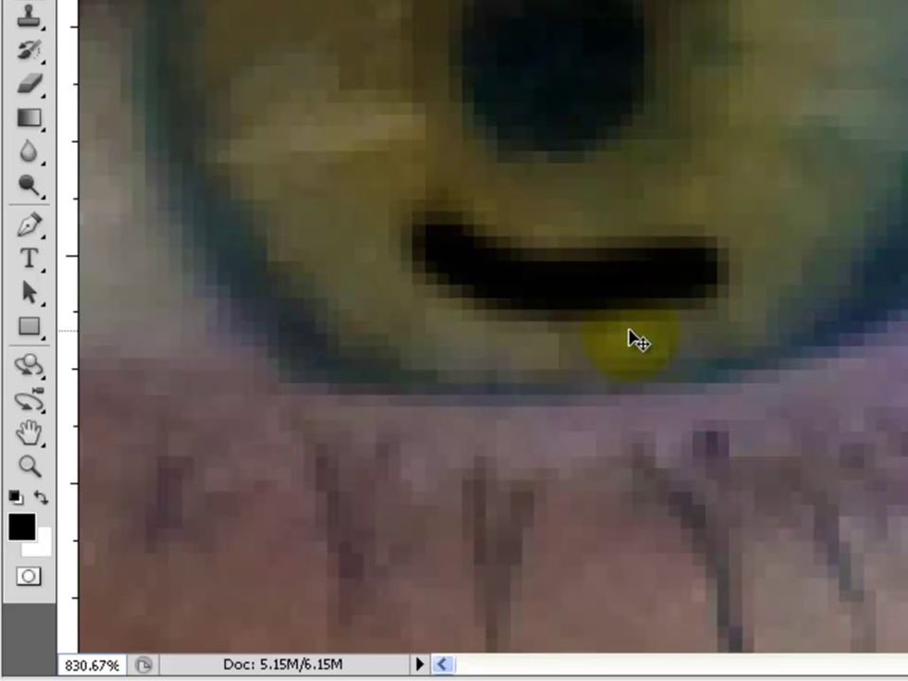
key("ctrl+z")
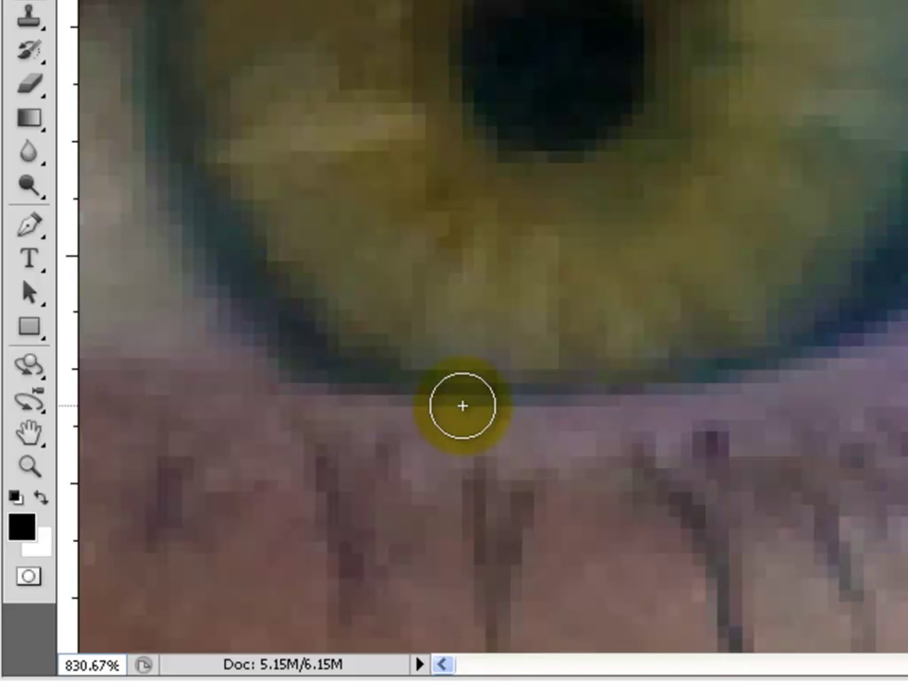
Swap the foreground and background colors back and forth, ending with white as the foreground color.
key("x")
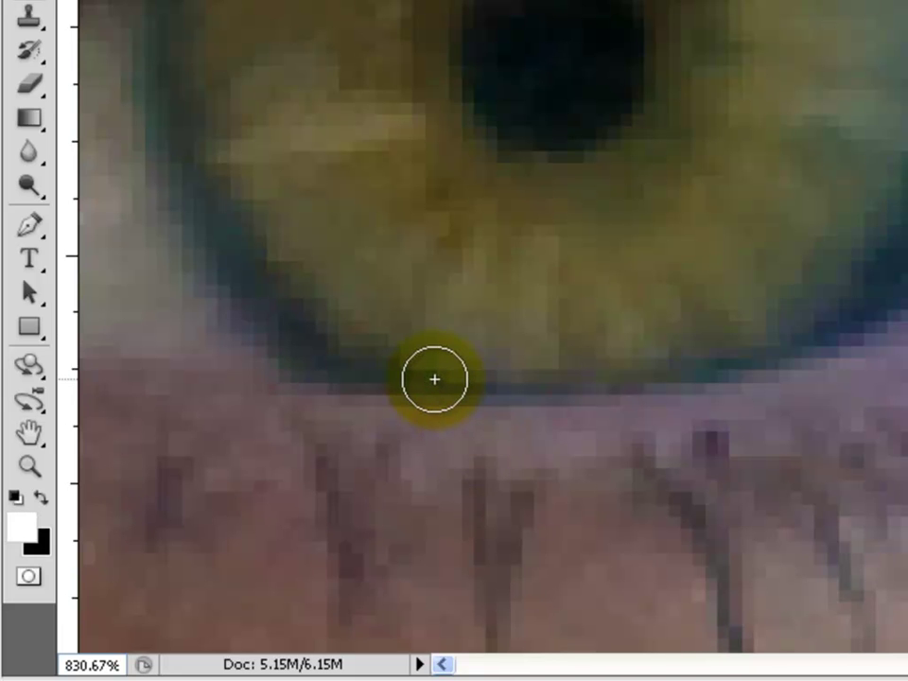
key("x")
key("x")
key("x")
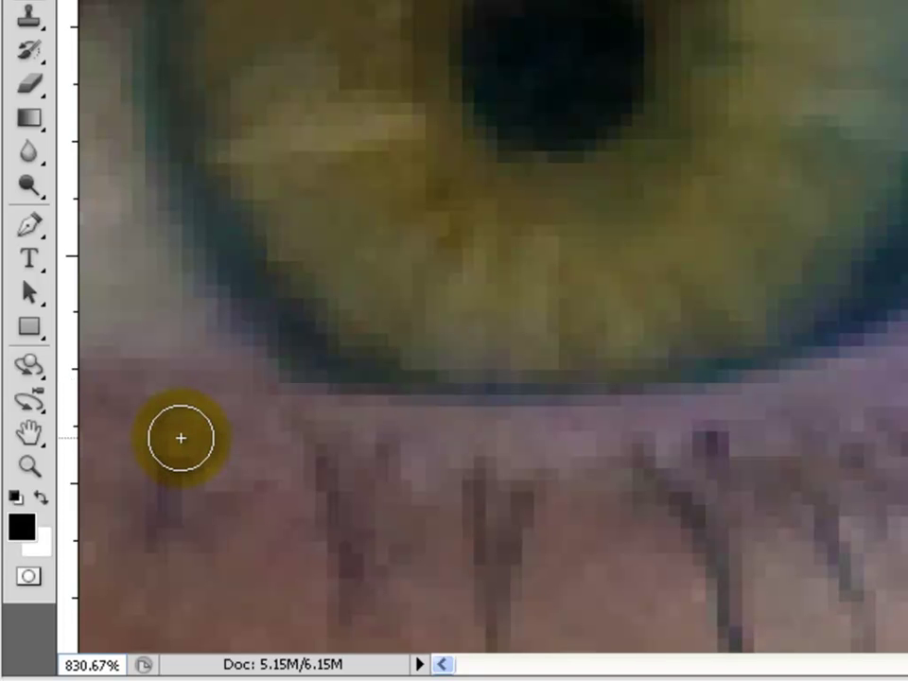
key("x")
key("x")
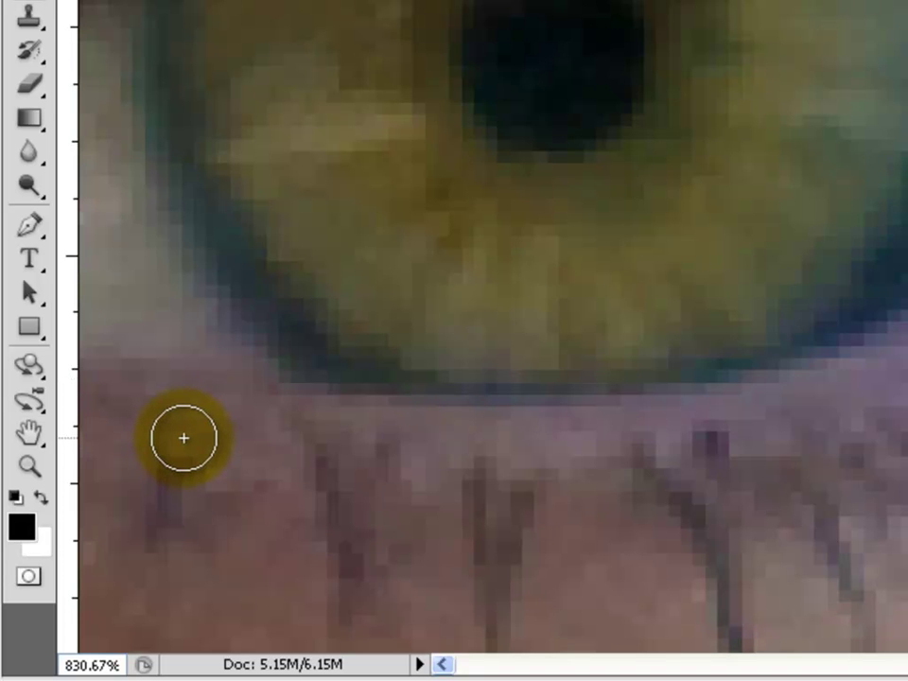
key("x")
key("x")
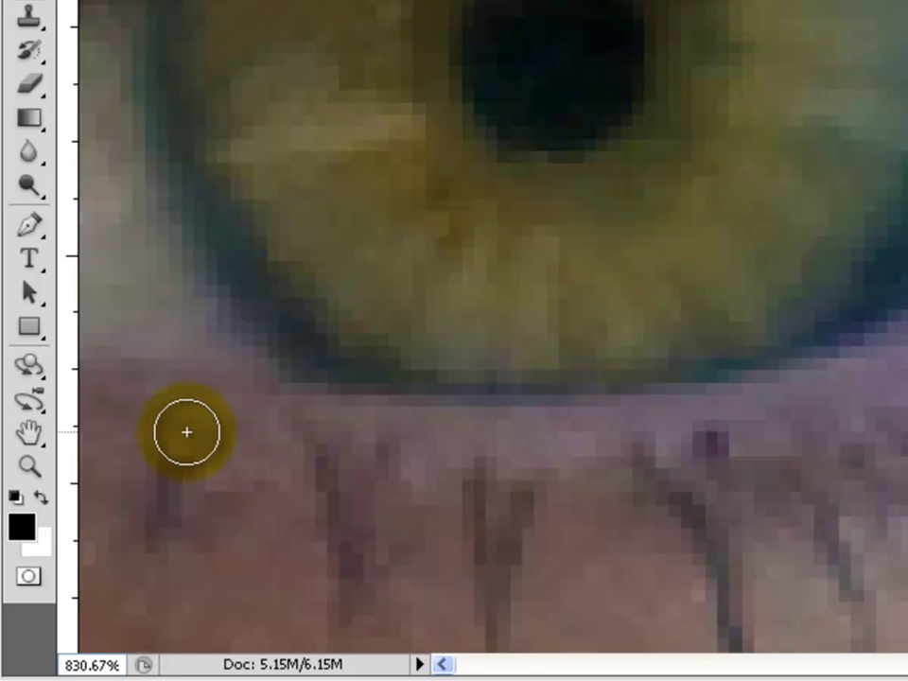
key("x")
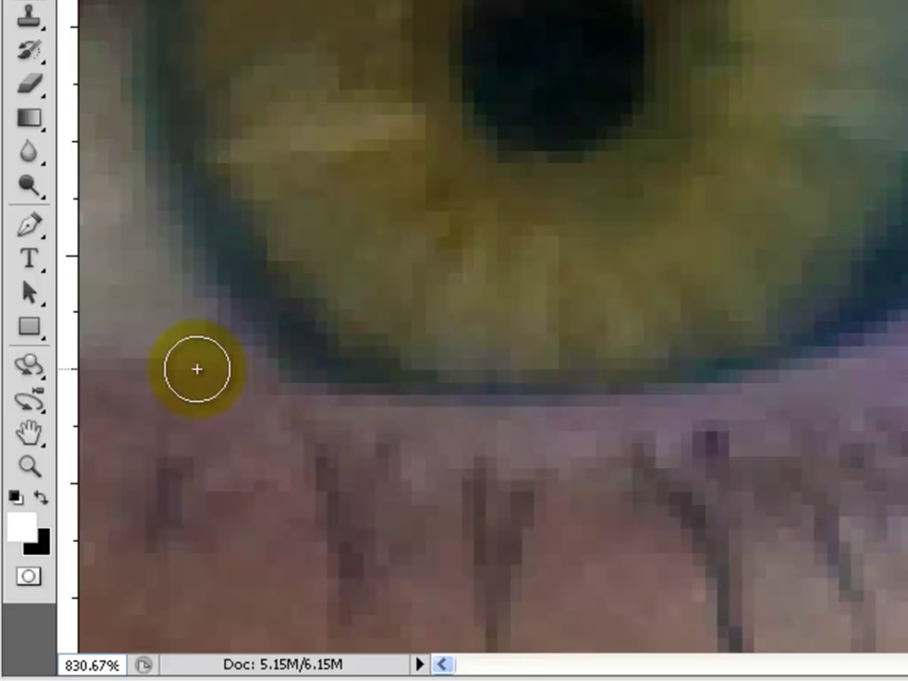
Make black the foreground color, try a brush stroke along the iris rim beside the outer eye corner, and undo it.
key("x")
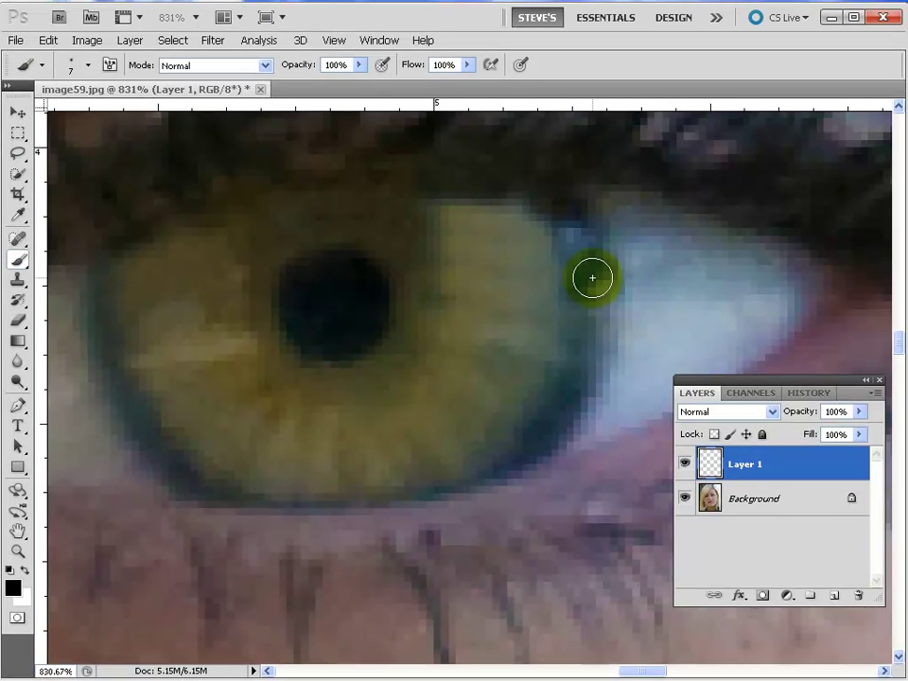
mouse_move(576, 221)
left_mouse_down()
mouse_move(585, 328)
mouse_move(608, 326)
left_mouse_up()
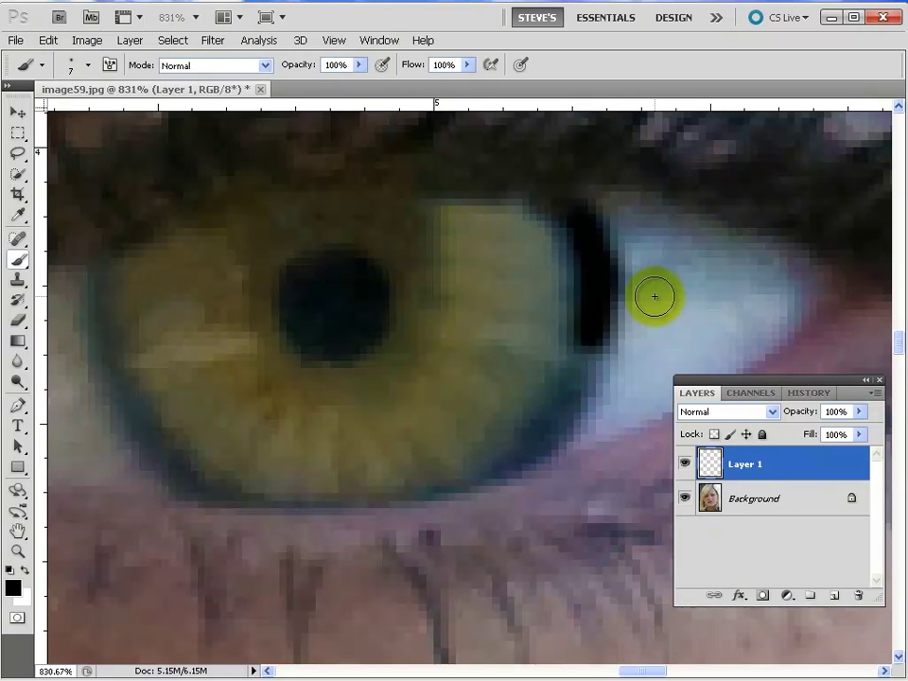
key("ctrl+z")
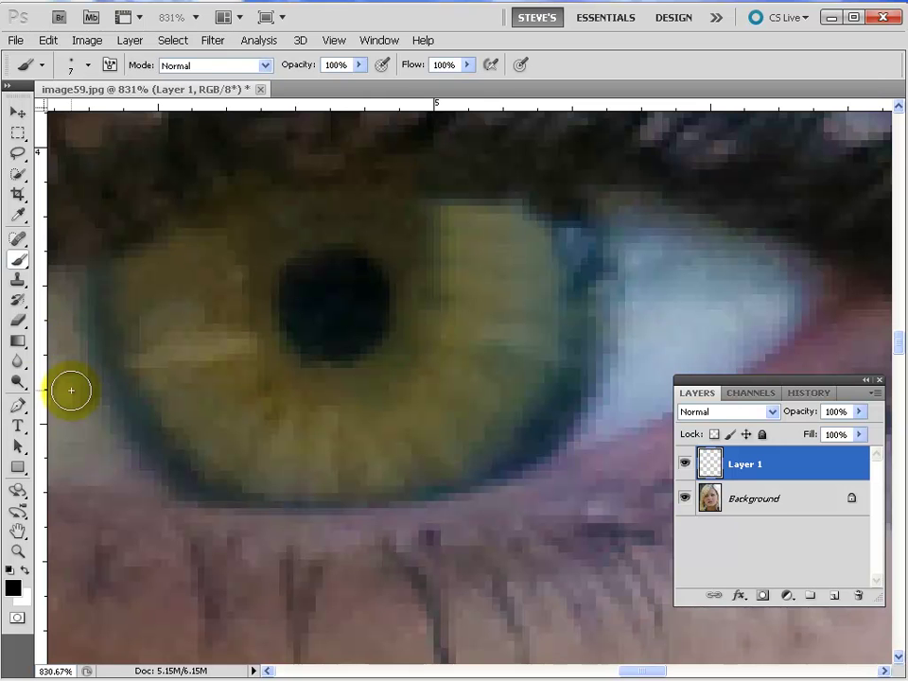
Activate the Burn tool and, on the Background layer, darken the outer rim around the sides and bottom of the iris.
left_click_drag(17, 382, 85, 380)
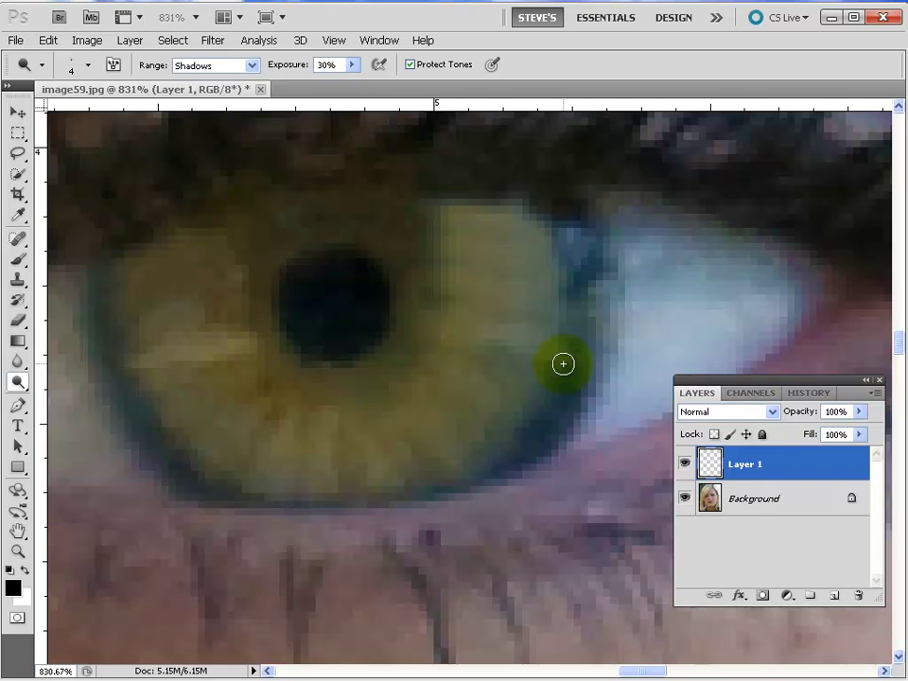
left_click(740, 499)
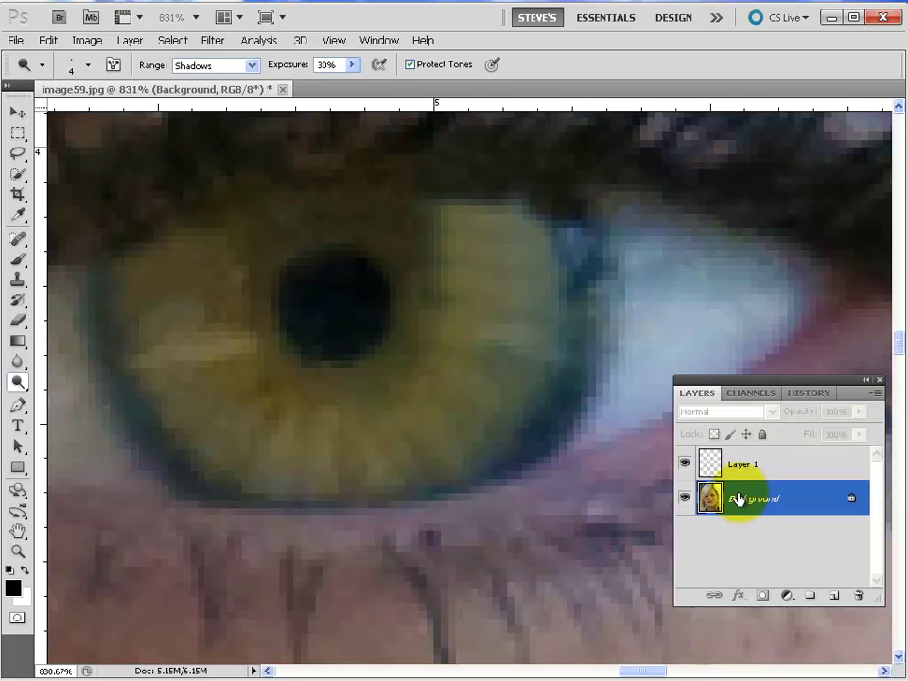
mouse_move(578, 310)
left_mouse_down()
mouse_move(576, 230)
mouse_move(581, 325)
mouse_move(570, 279)
mouse_move(571, 240)
mouse_move(580, 330)
mouse_move(567, 379)
mouse_move(532, 439)
mouse_move(583, 370)
mouse_move(510, 474)
mouse_move(487, 483)
mouse_move(517, 457)
mouse_move(482, 483)
mouse_move(387, 493)
mouse_move(586, 216)
mouse_move(571, 225)
mouse_move(578, 286)
mouse_move(561, 211)
mouse_move(573, 235)
mouse_move(488, 403)
mouse_move(74, 275)
mouse_move(90, 270)
mouse_move(84, 317)
mouse_move(104, 381)
mouse_move(176, 463)
mouse_move(115, 350)
mouse_move(102, 271)
mouse_move(91, 280)
mouse_move(91, 331)
mouse_move(104, 371)
mouse_move(139, 417)
left_mouse_up()
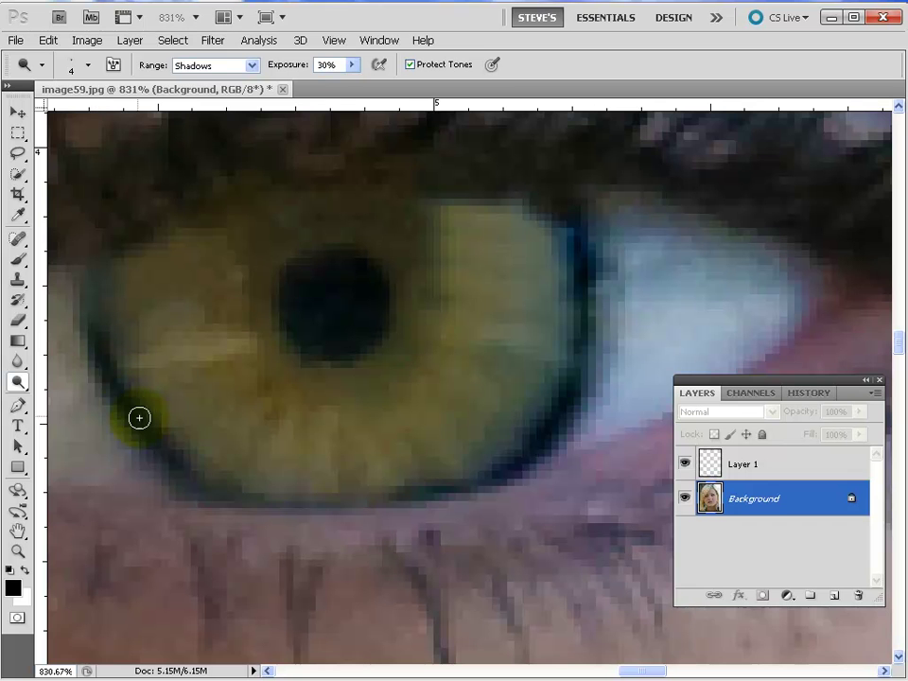
mouse_move(178, 467)
left_mouse_down()
mouse_move(255, 496)
mouse_move(396, 497)
mouse_move(264, 497)
left_mouse_up()
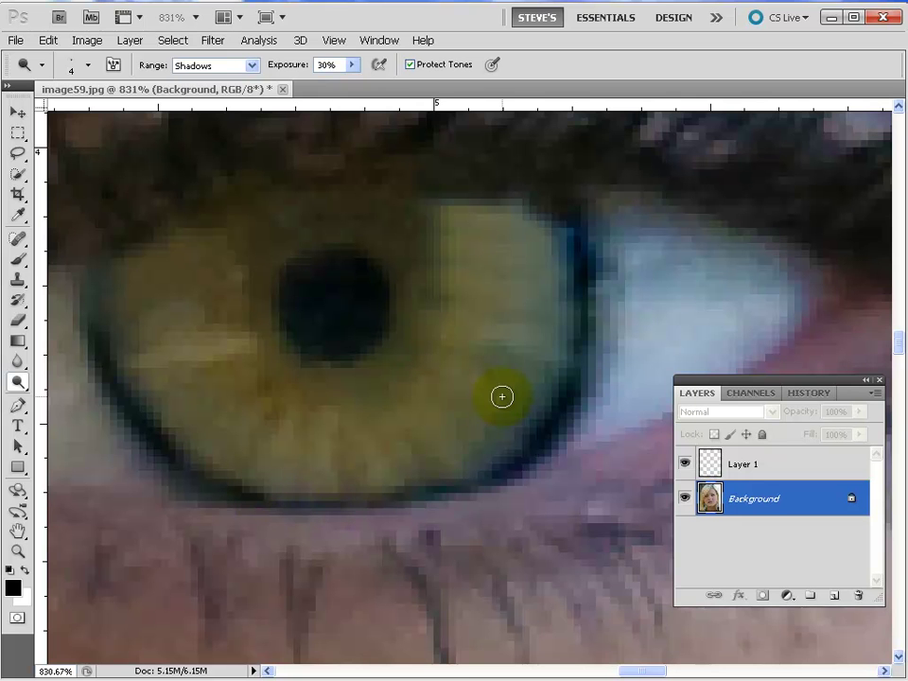
Burn the outer rim around the sides and bottom of the other eye's iris on the Background layer.
mouse_move(282, 355)
left_mouse_down()
mouse_move(90, 279)
mouse_move(154, 314)
mouse_move(158, 279)
mouse_move(242, 377)
mouse_move(158, 292)
mouse_move(218, 352)
mouse_move(169, 301)
left_mouse_up()
mouse_move(169, 301)
left_mouse_down()
mouse_move(217, 351)
mouse_move(186, 351)
mouse_move(173, 338)
mouse_move(465, 330)
left_mouse_up()
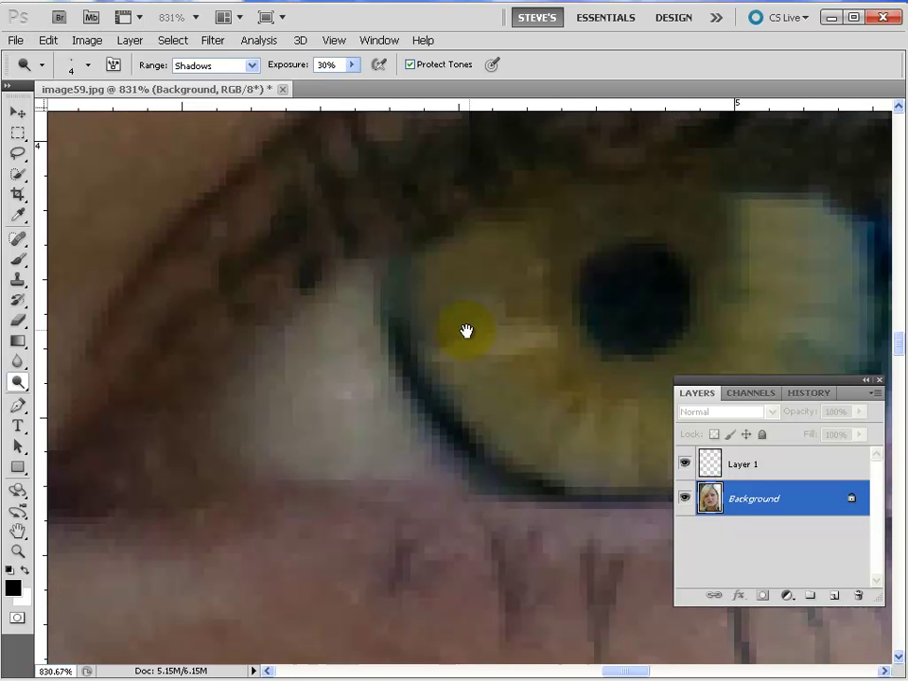
left_click_drag(199, 335, 633, 310)
mouse_move(131, 347)
left_mouse_down()
mouse_move(486, 372)
mouse_move(142, 361)
mouse_move(355, 436)
mouse_move(519, 264)
mouse_move(444, 312)
mouse_move(545, 294)
left_mouse_up()
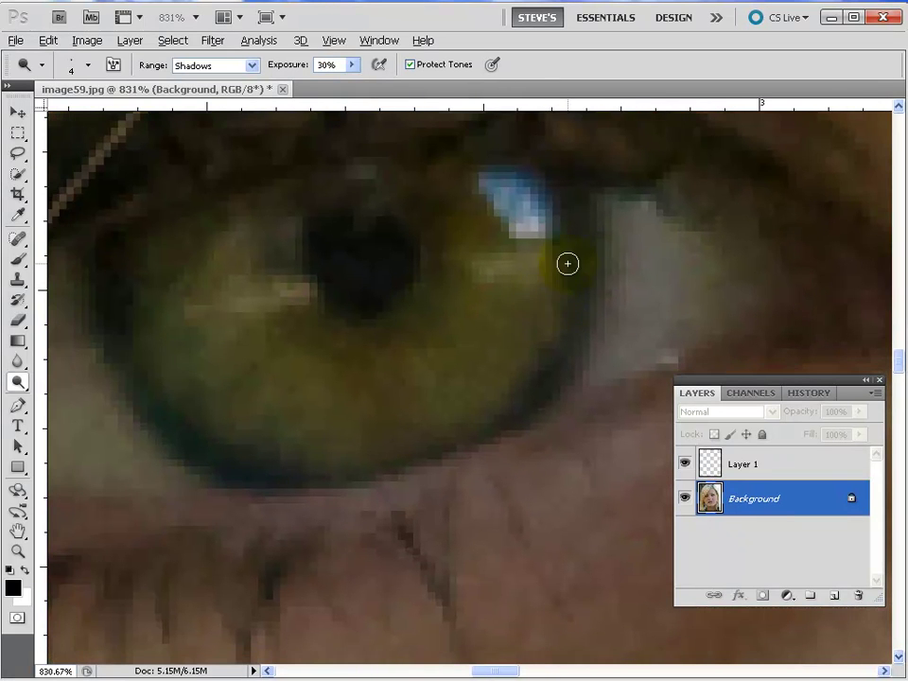
mouse_move(580, 235)
left_mouse_down()
mouse_move(570, 206)
mouse_move(578, 301)
mouse_move(556, 363)
mouse_move(518, 413)
mouse_move(482, 424)
mouse_move(484, 431)
mouse_move(514, 414)
mouse_move(480, 437)
mouse_move(335, 479)
mouse_move(259, 479)
left_mouse_up()
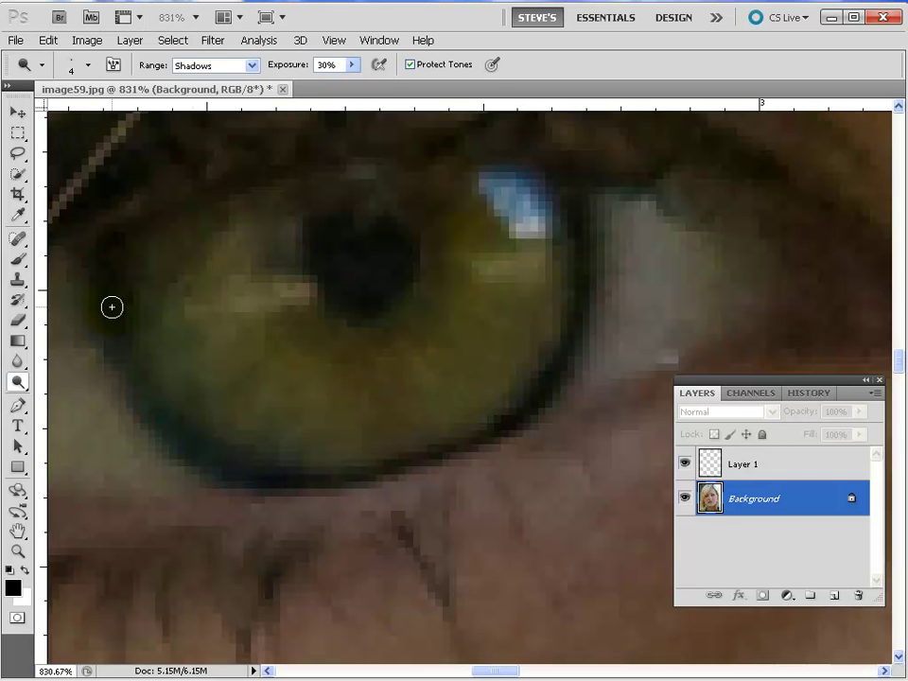
mouse_move(103, 272)
left_mouse_down()
mouse_move(136, 383)
mouse_move(161, 419)
mouse_move(192, 441)
left_mouse_up()
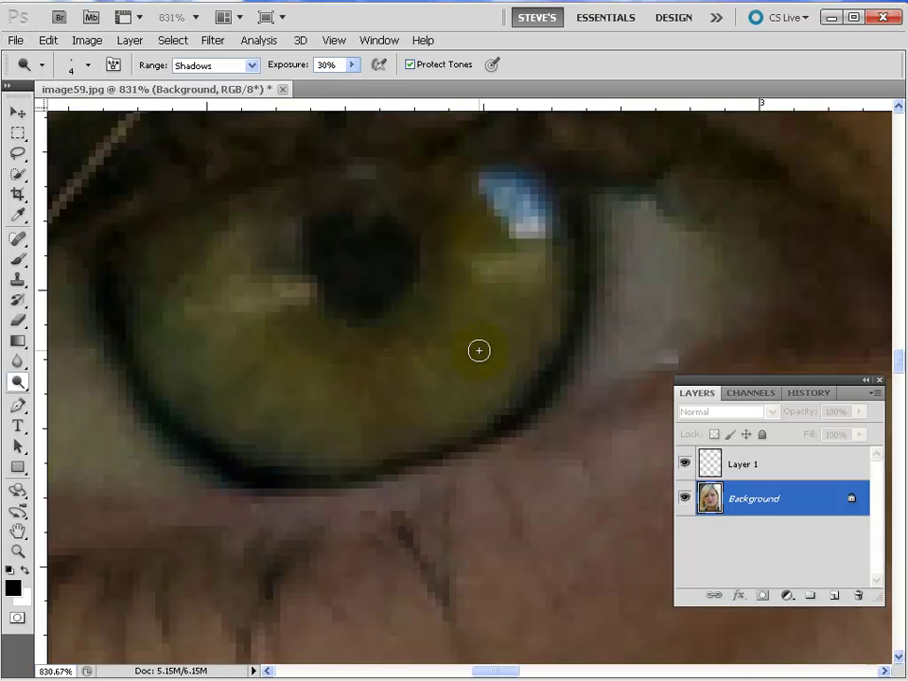
Show the original image59.jpg snapshot from the history and examine the unretouched eye at 100% zoom.
key("ctrl+minus")
key("ctrl+minus")
key("ctrl+minus")
key("ctrl+minus")
key("ctrl+minus")
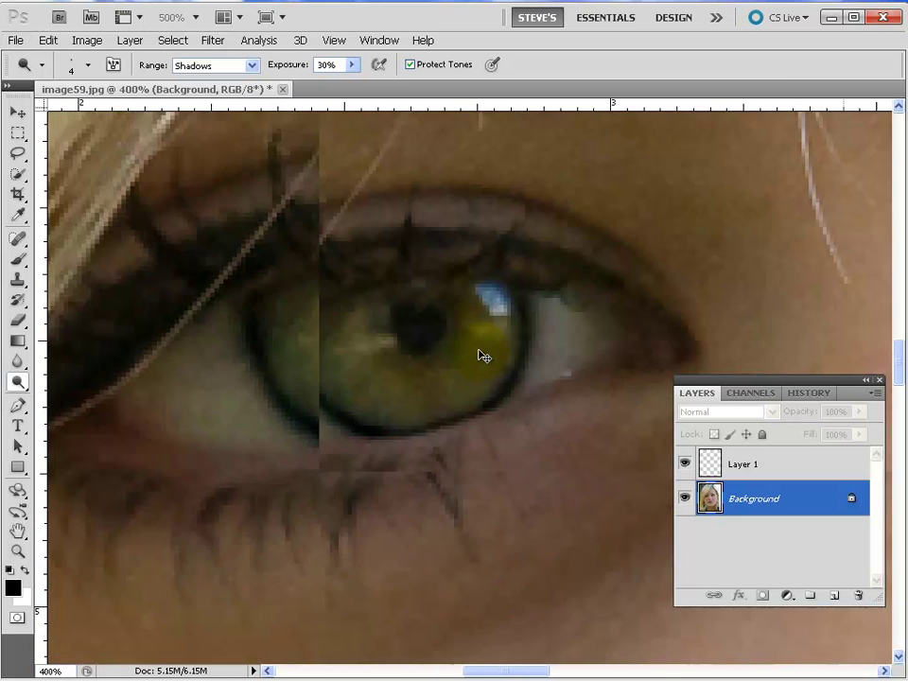
key("ctrl+minus")
key("ctrl+minus")
key("ctrl+minus")
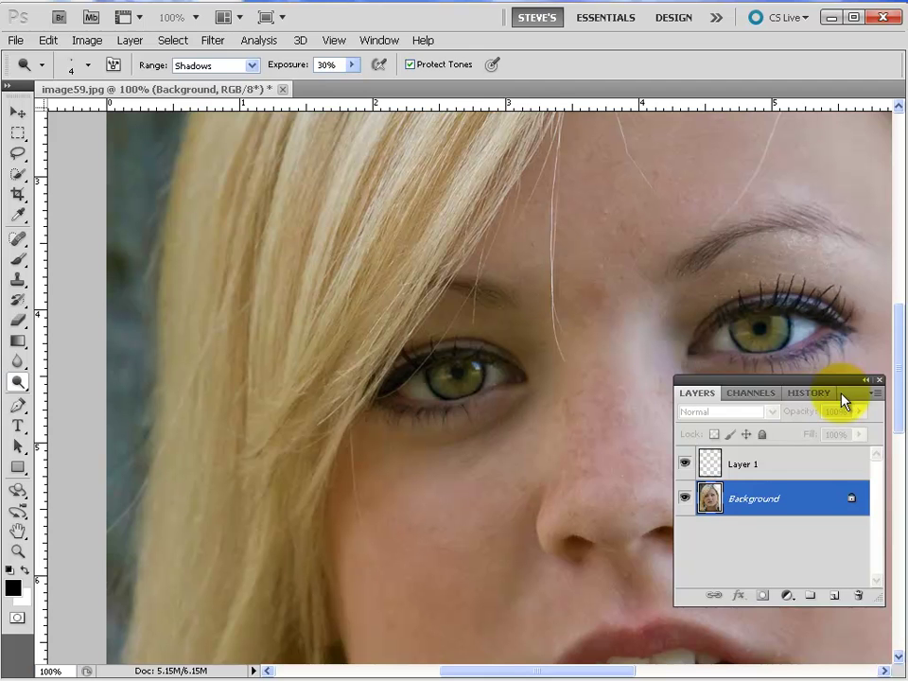
left_click(815, 393)
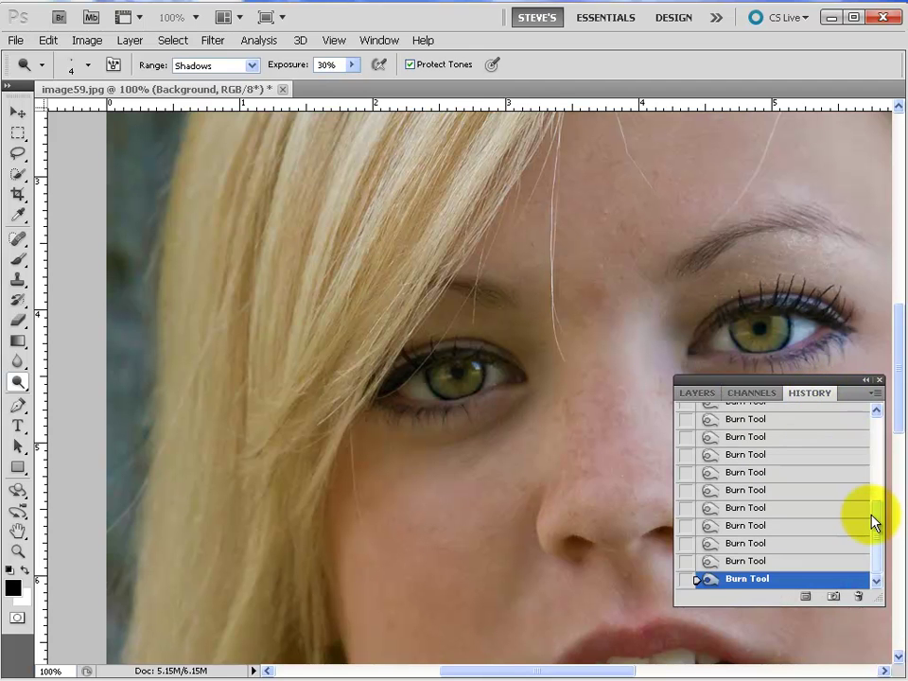
left_click_drag(874, 526, 874, 435)
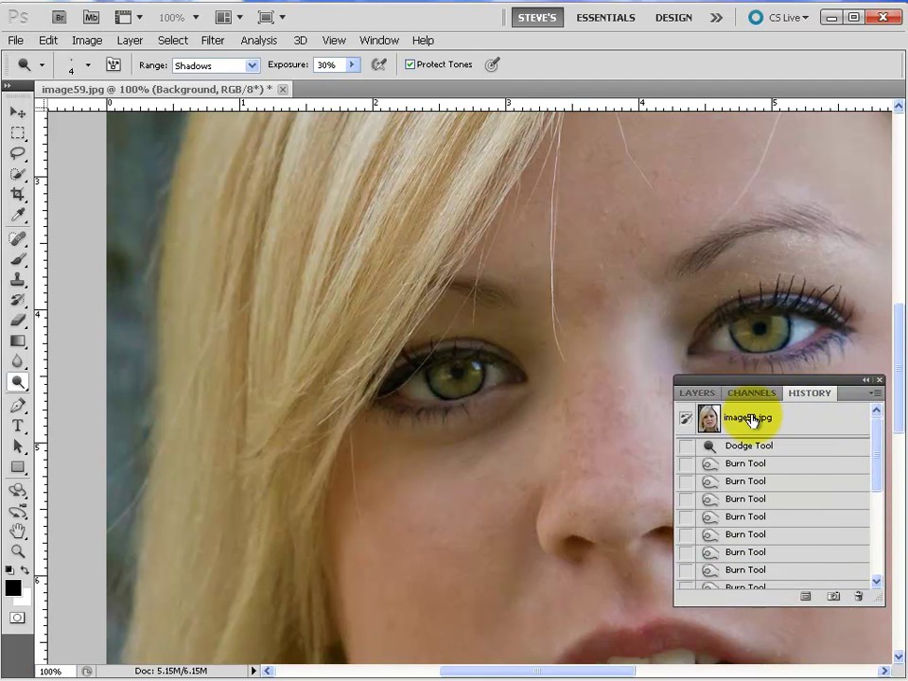
left_click(752, 420)
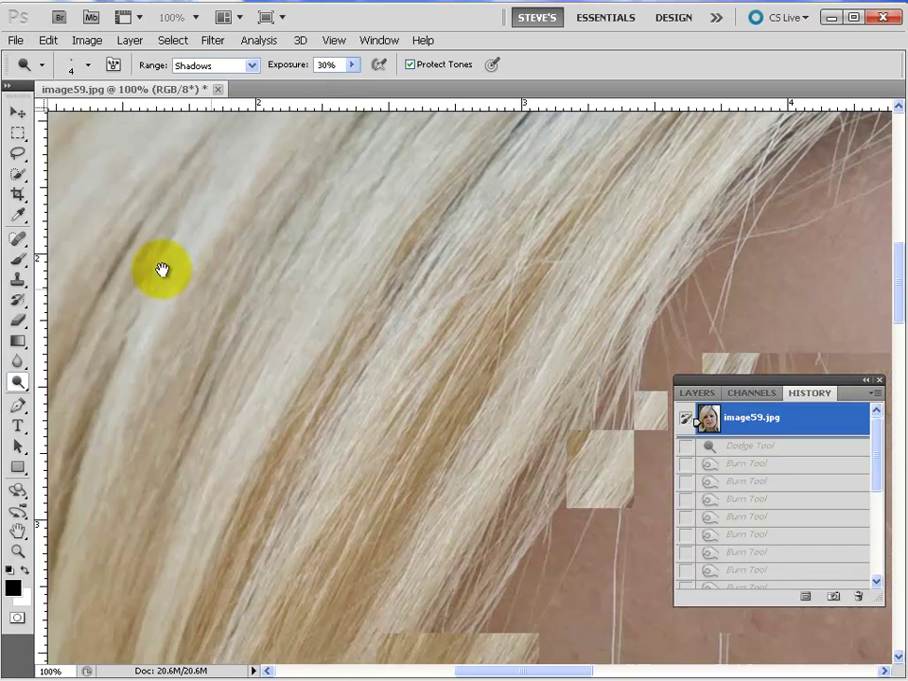
left_click_drag(648, 289, 100, 144)
left_click_drag(376, 418, 415, 145)
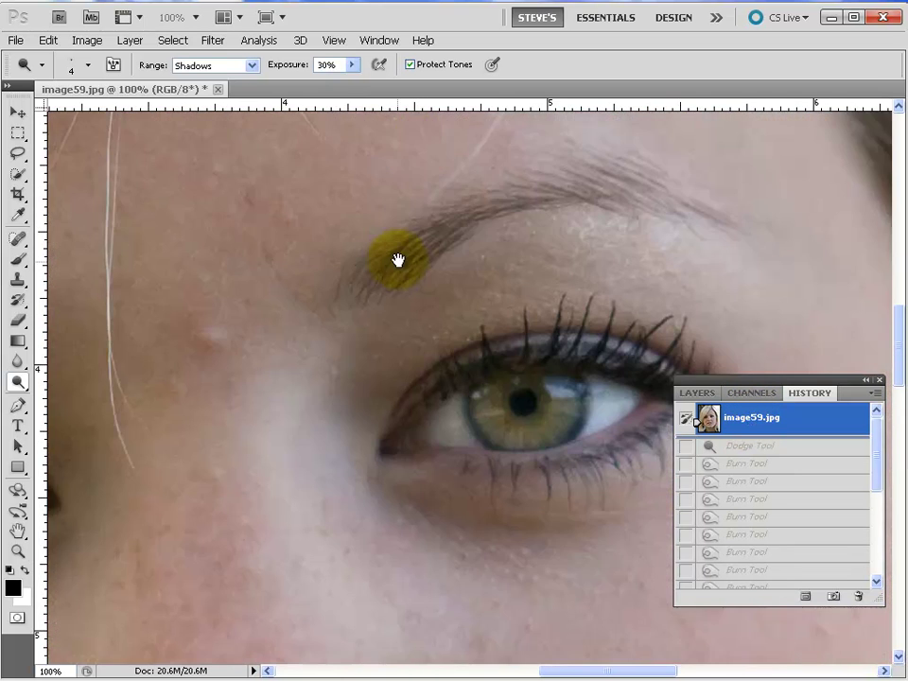
left_click_drag(398, 260, 449, 145)
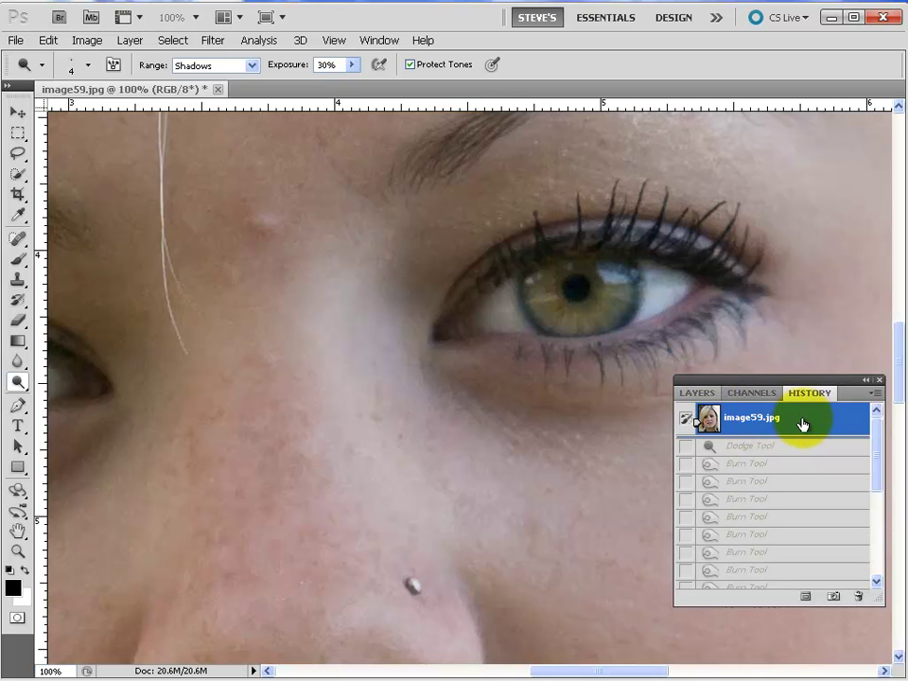
Return to the latest Burn Tool history state and examine both retouched eyes for comparison.
left_click_drag(877, 454, 879, 573)
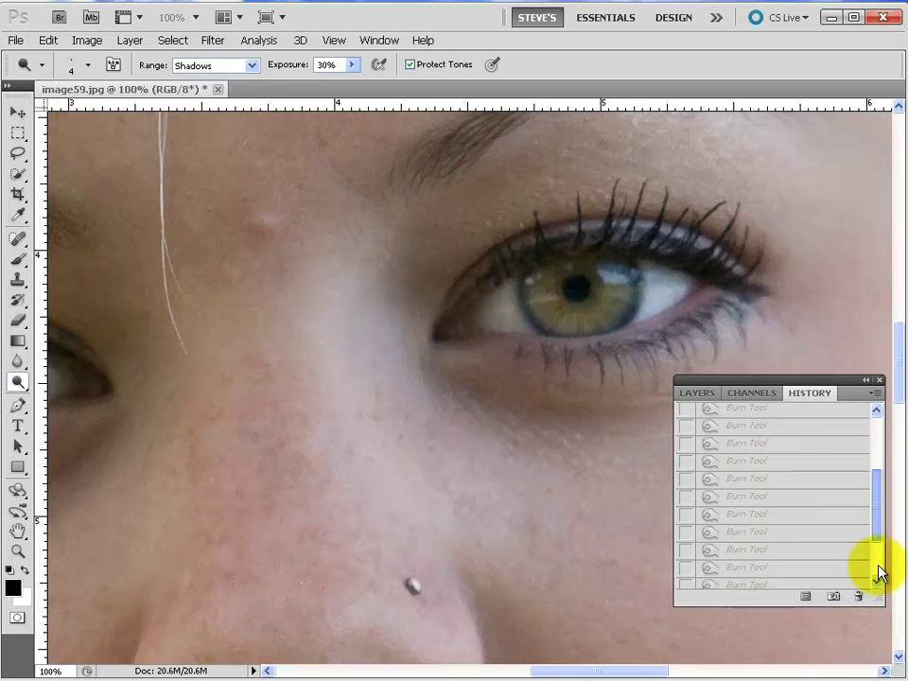
left_click(761, 580)
key("super")
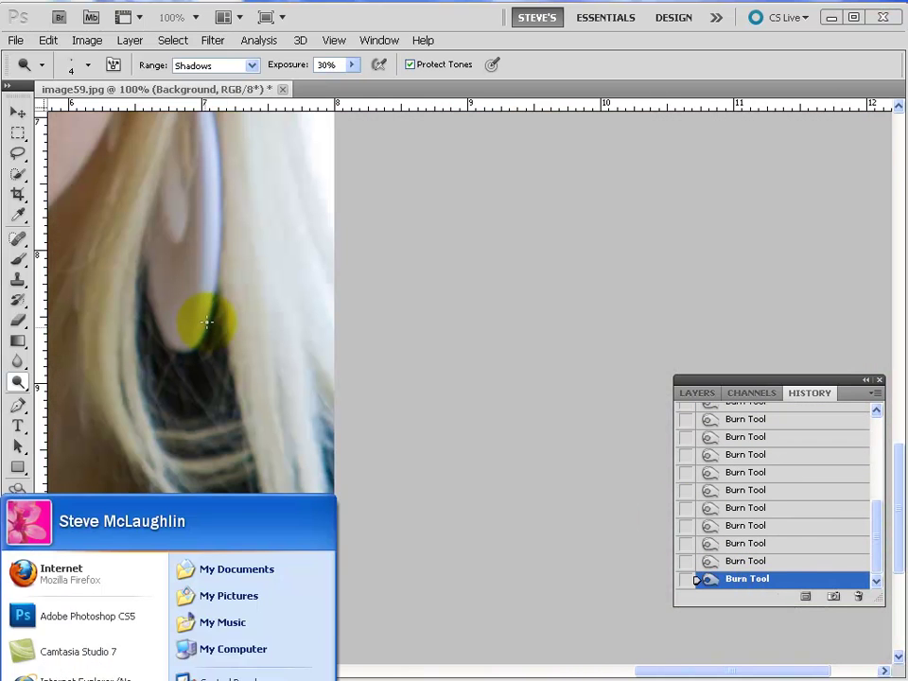
key("Escape")
left_click_drag(220, 320, 736, 536)
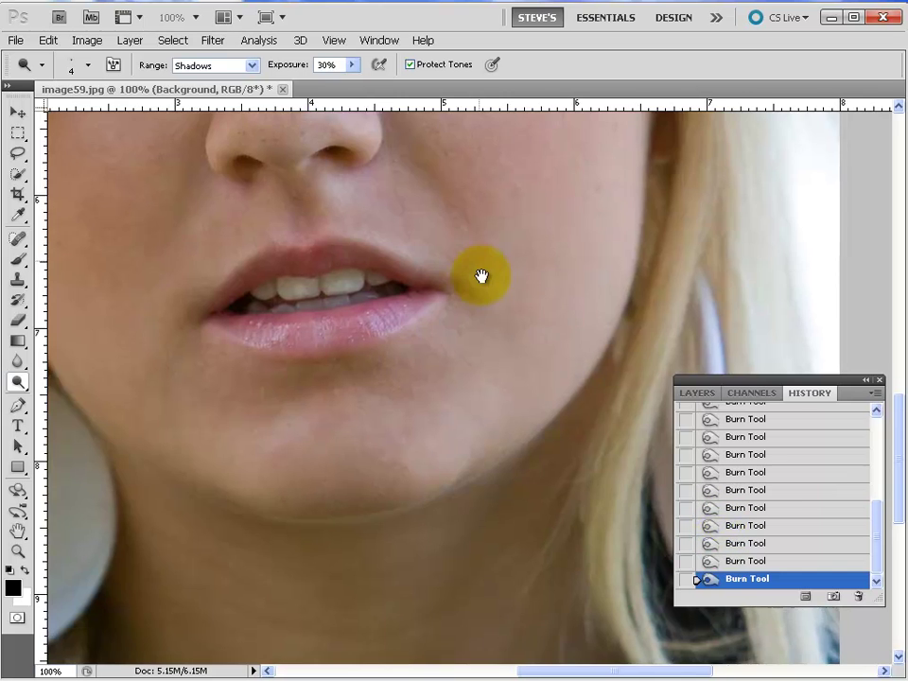
left_click_drag(479, 268, 575, 524)
left_click_drag(523, 364, 527, 448)
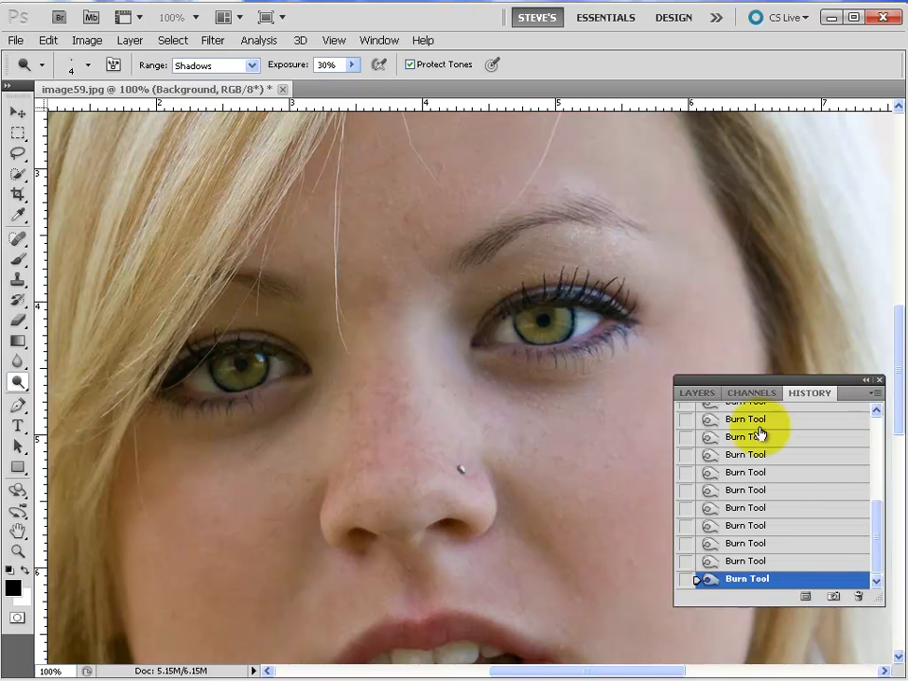
Compare several early Burn Tool history states, and revert the image to the Dodge Tool state before them.
scroll(877, 455, "up", 1)
scroll(878, 454, "up", 2)
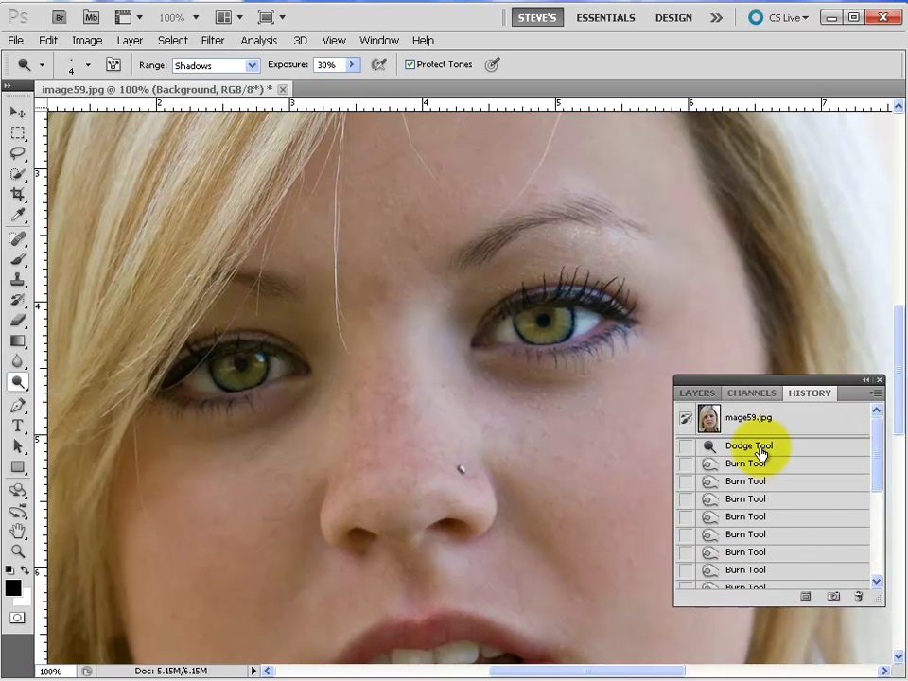
left_click(758, 451)
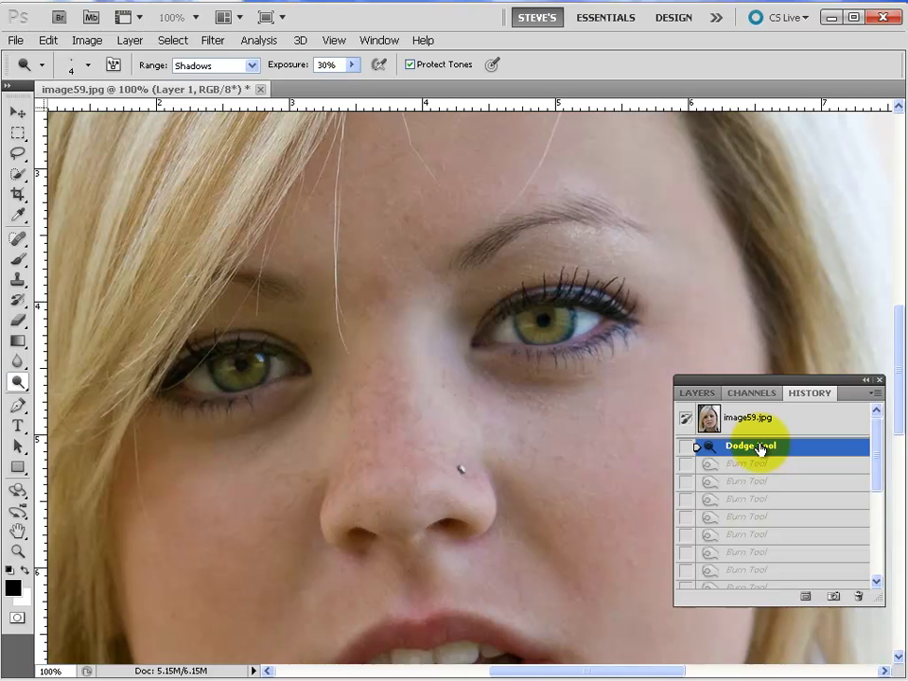
left_click(761, 466)
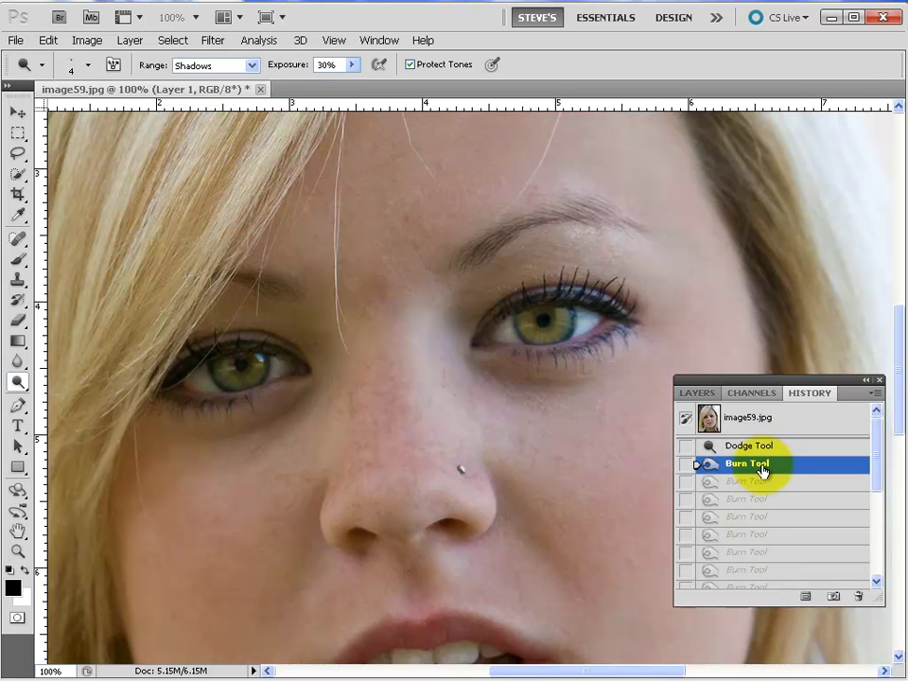
left_click(764, 498)
left_click(771, 537)
left_click_drag(770, 566, 768, 556)
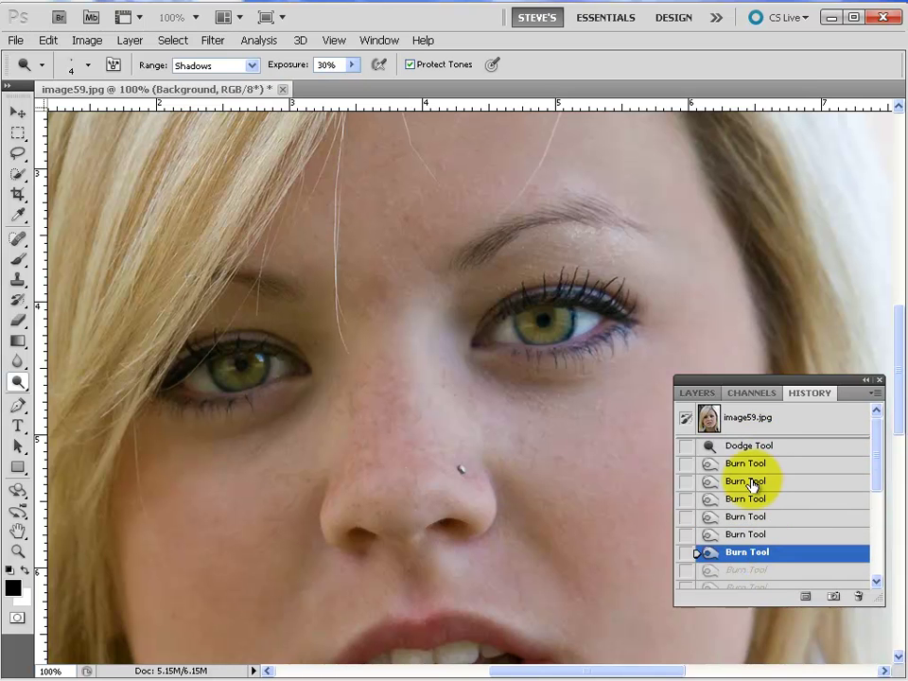
left_click(760, 448)
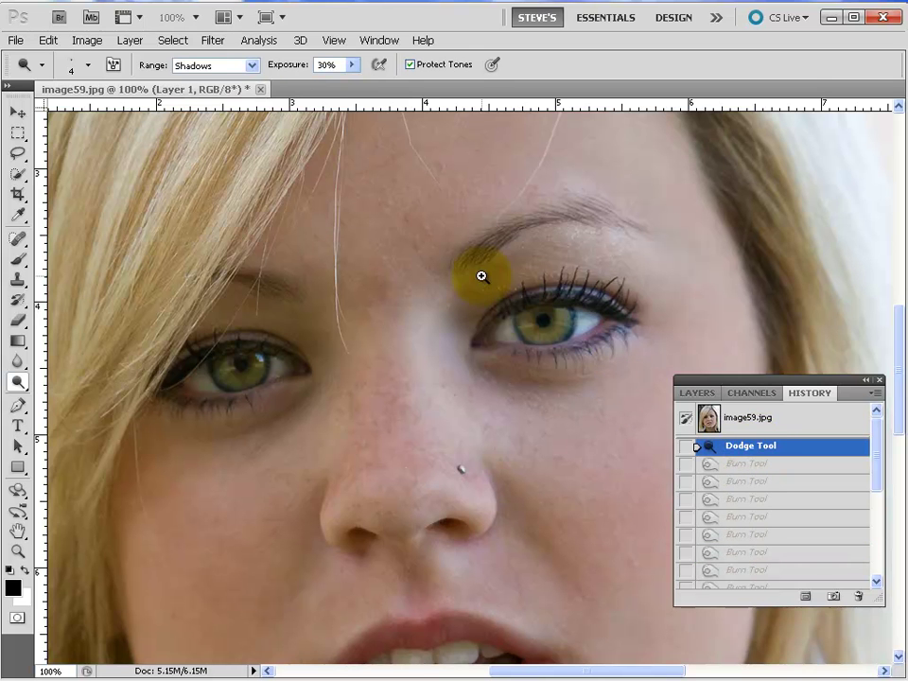
Close in on the eye with the cloned-out reflections and set the Burn tool's range to Midtones and exposure to 20%.
left_click_drag(480, 273, 580, 325)
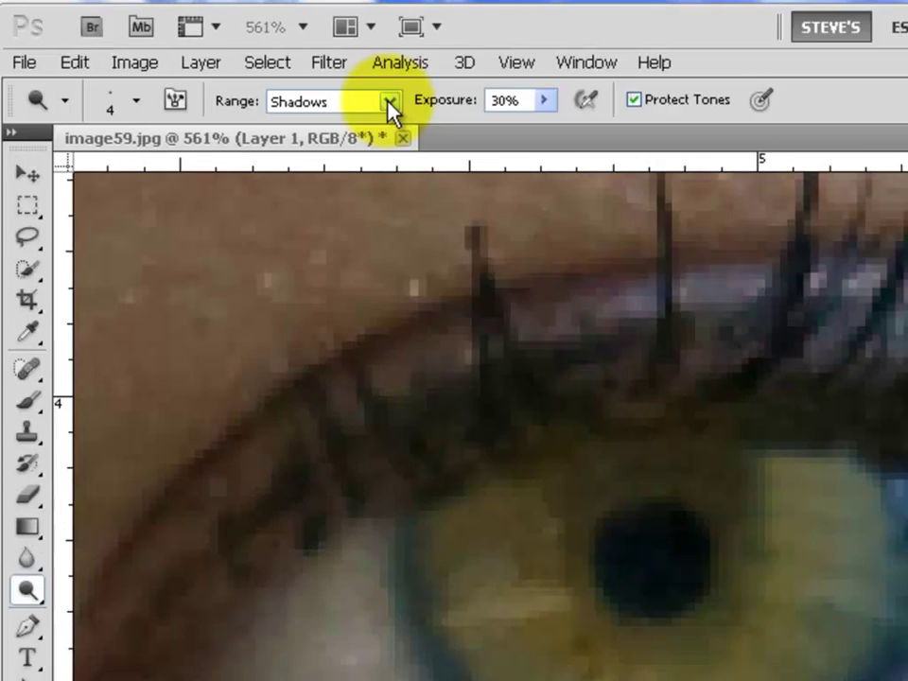
left_click(252, 66)
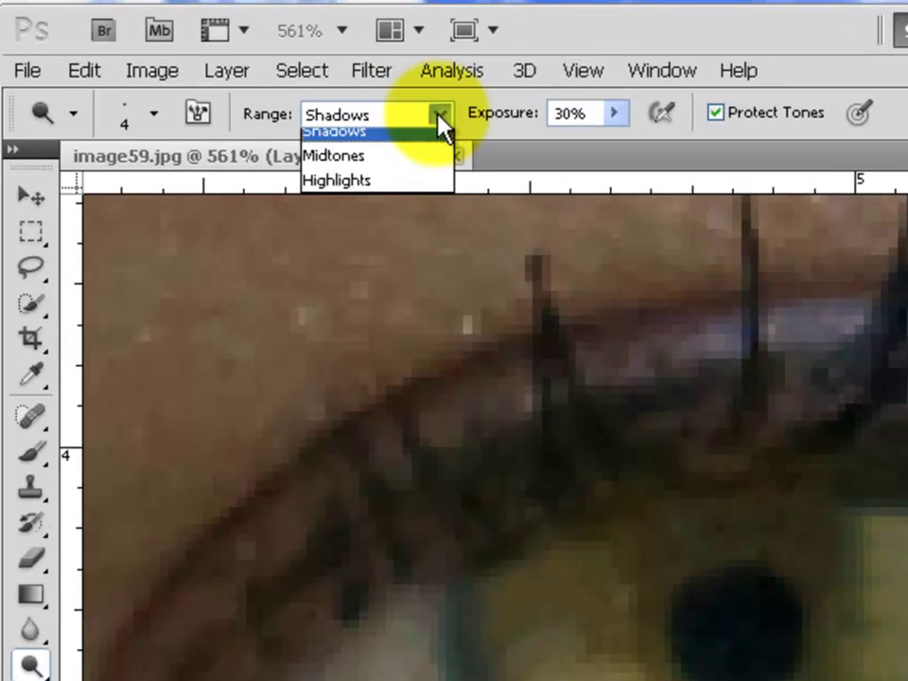
left_click(403, 168)
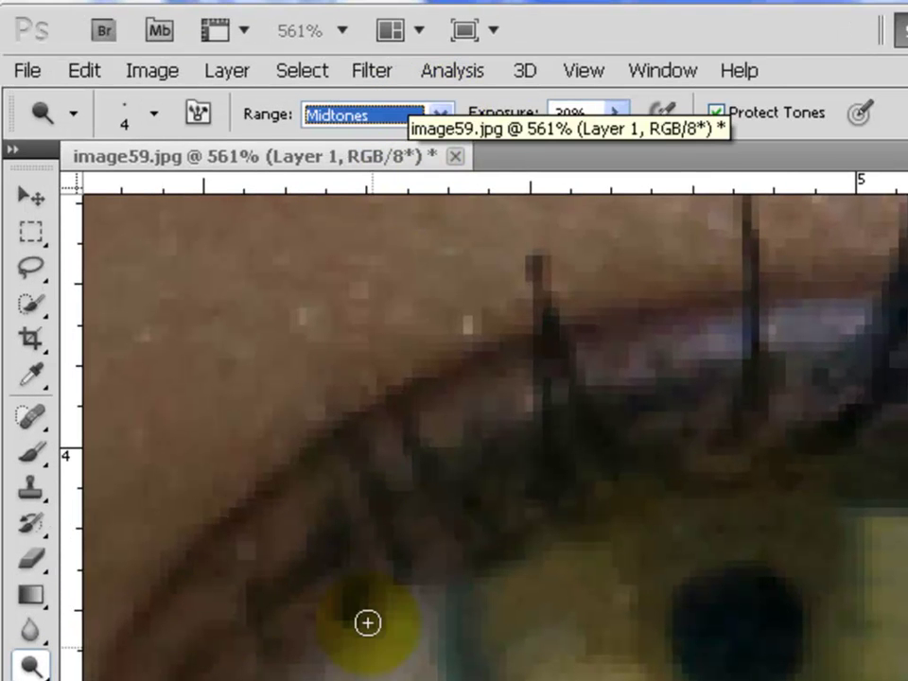
left_click(613, 112)
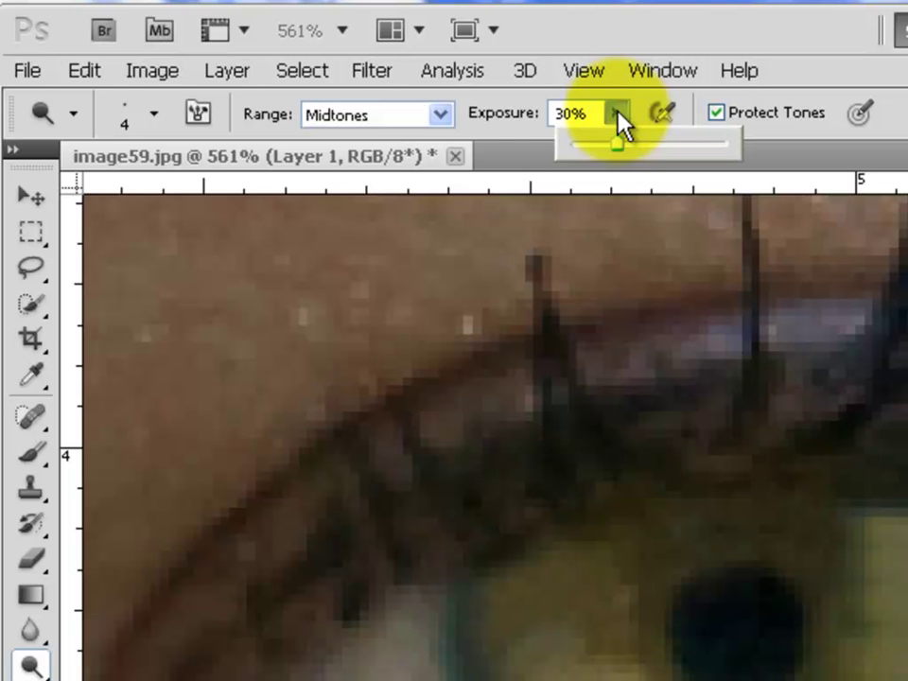
left_click_drag(619, 147, 600, 144)
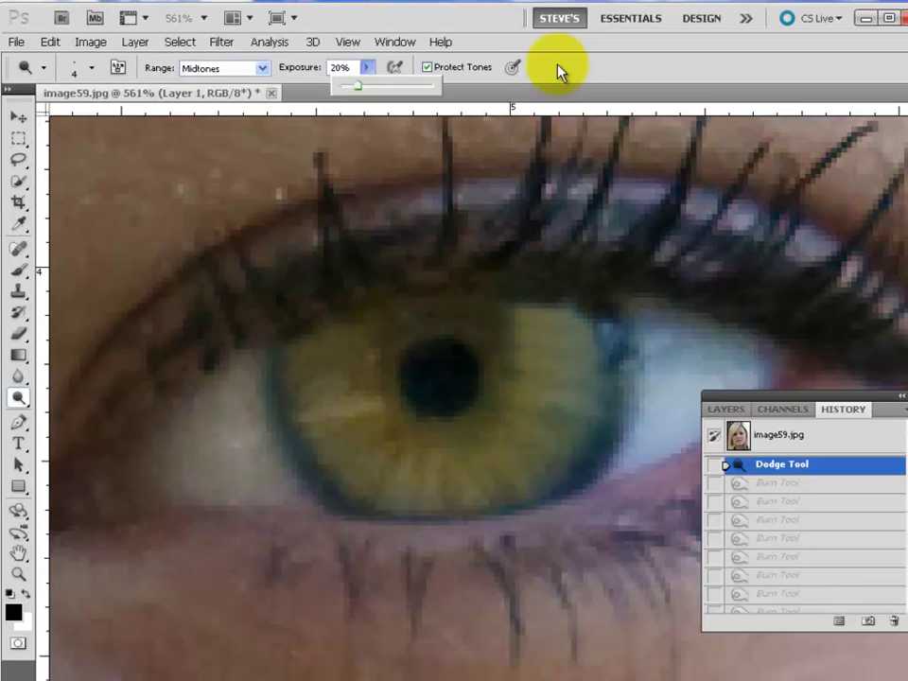
left_click(537, 75)
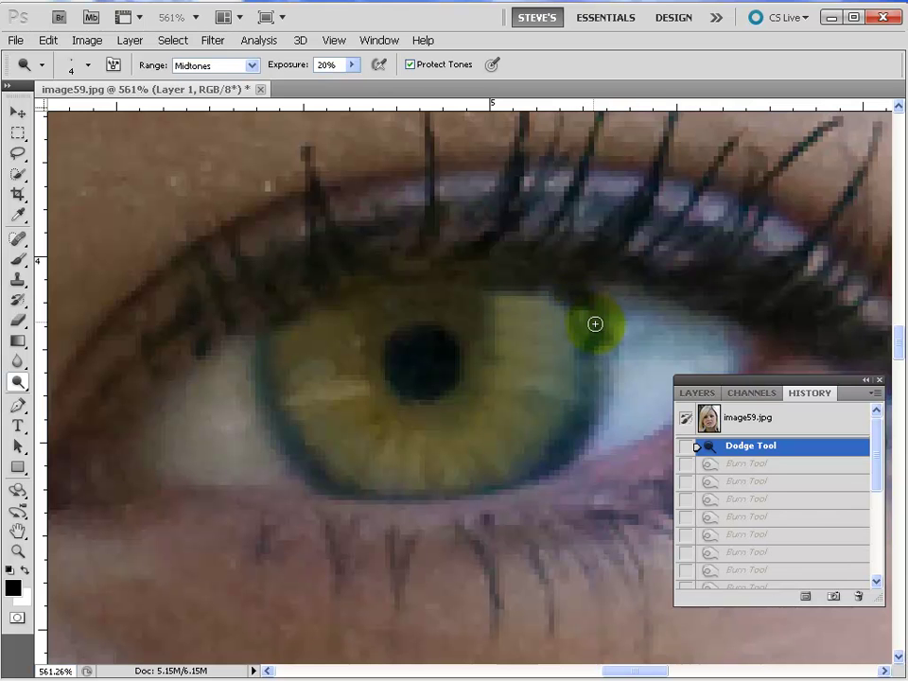
Burn the iris rim beside the outer eye corner with a 5 px brush, and step back to the first new Burn Tool state.
key("bracketright")
mouse_move(584, 311)
left_mouse_down()
mouse_move(590, 379)
mouse_move(588, 330)
mouse_move(581, 423)
left_mouse_up()
left_click(716, 400)
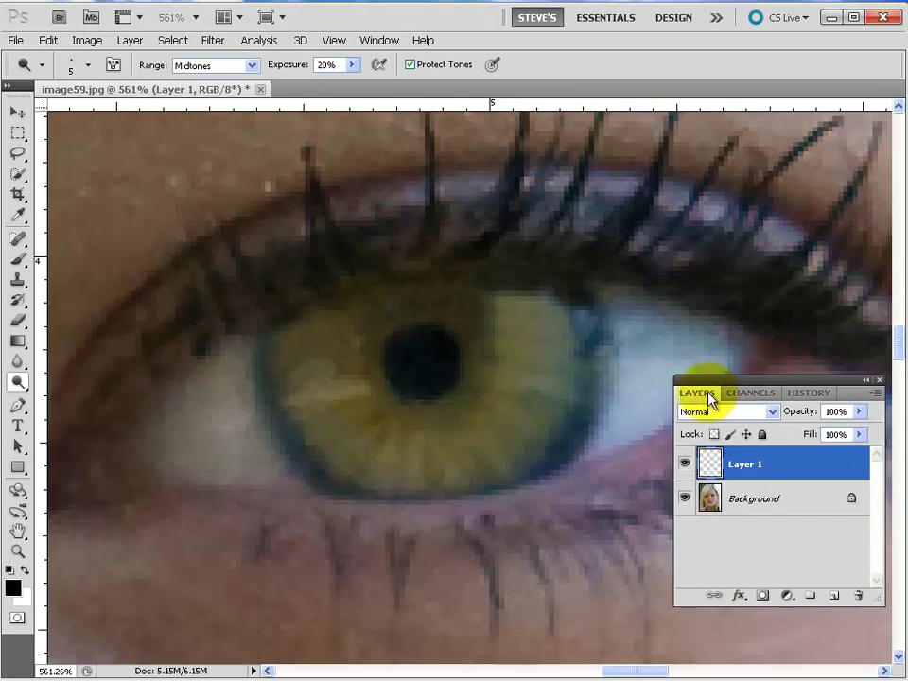
left_click(806, 393)
left_click(756, 463)
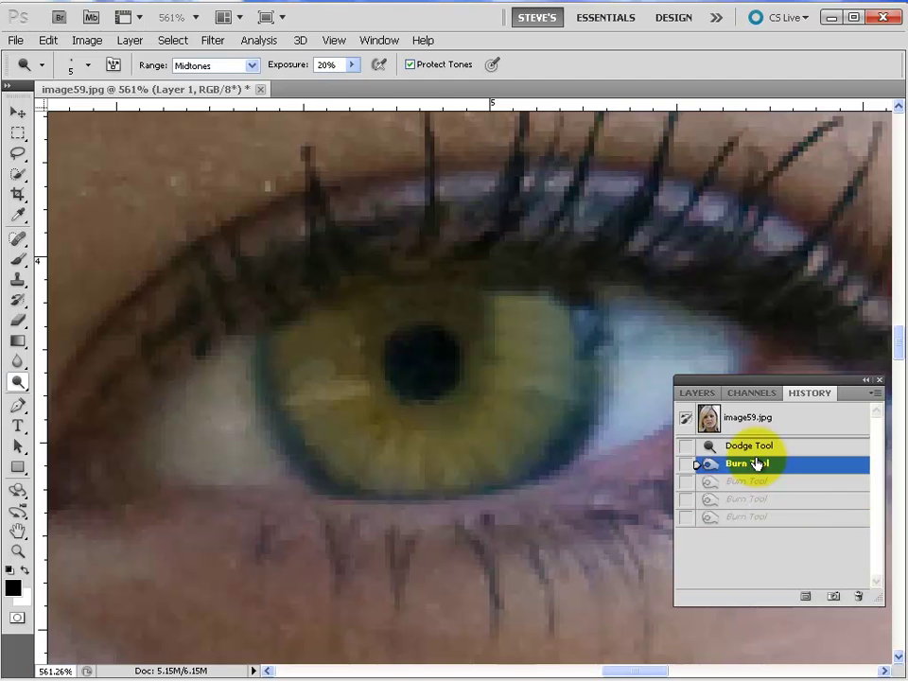
Revert the image to the Dodge Tool history state, and burn the iris rim of the hair-free eye on the Background layer.
left_click(764, 446)
left_click(696, 393)
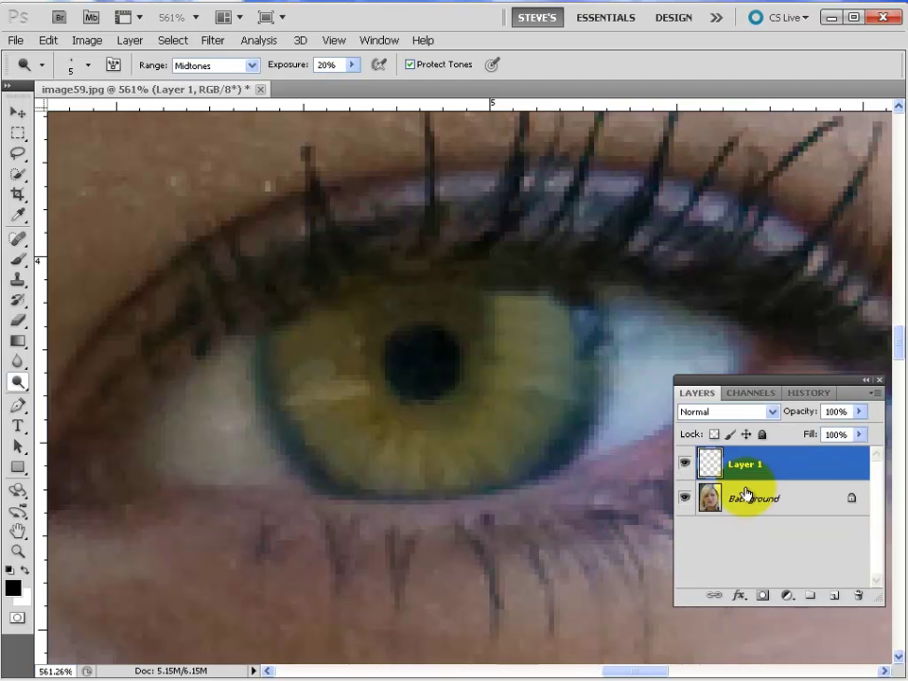
left_click(746, 499)
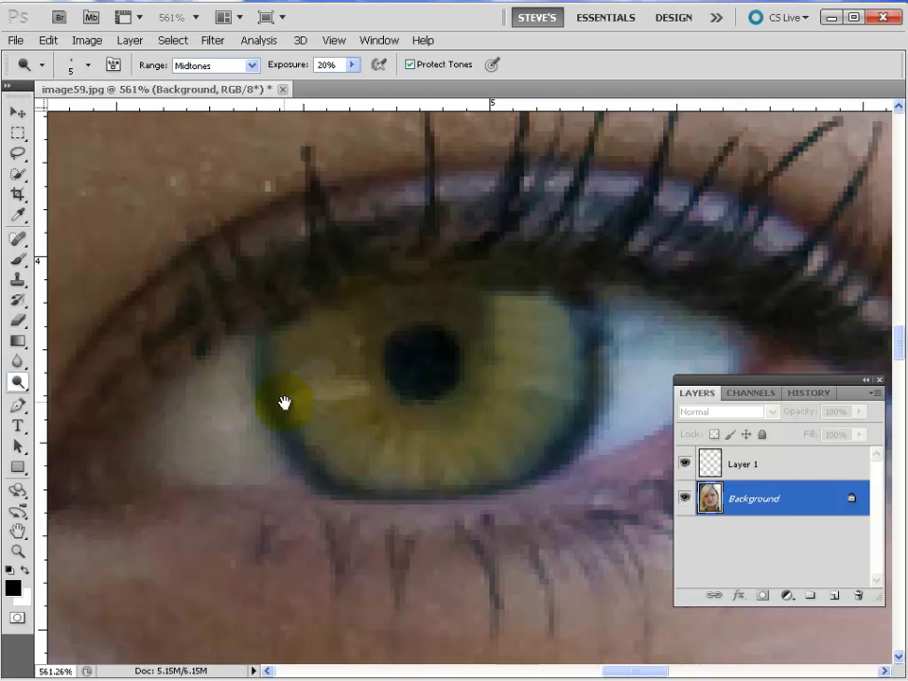
Burn the iris rim of the eye beside the hair fringe on the Background layer, using Midtones at 20% exposure.
left_click_drag(275, 399, 632, 365)
left_click_drag(123, 397, 527, 377)
left_click_drag(94, 445, 680, 402)
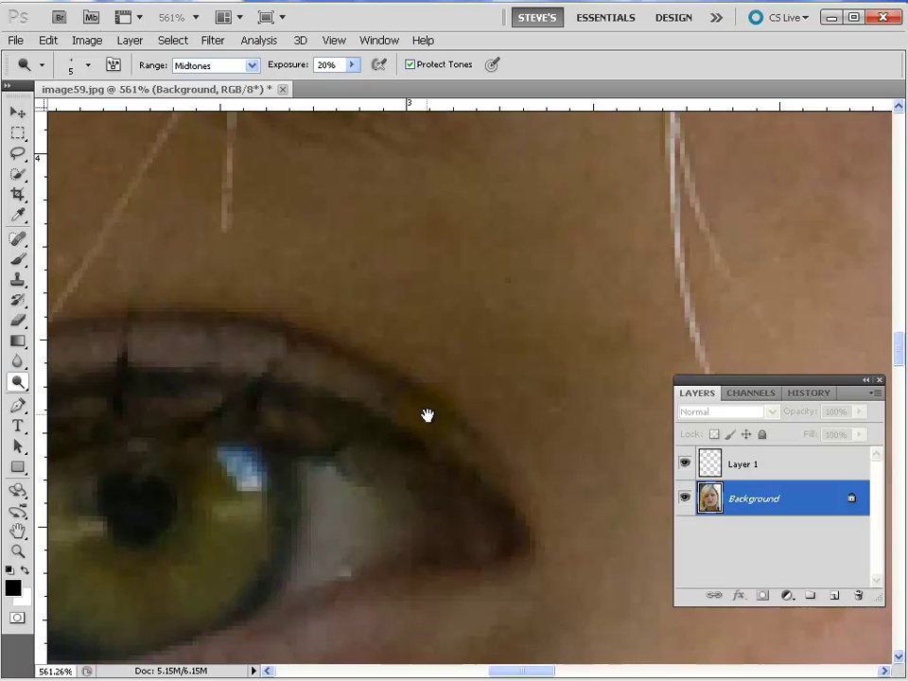
left_click_drag(602, 324, 807, 214)
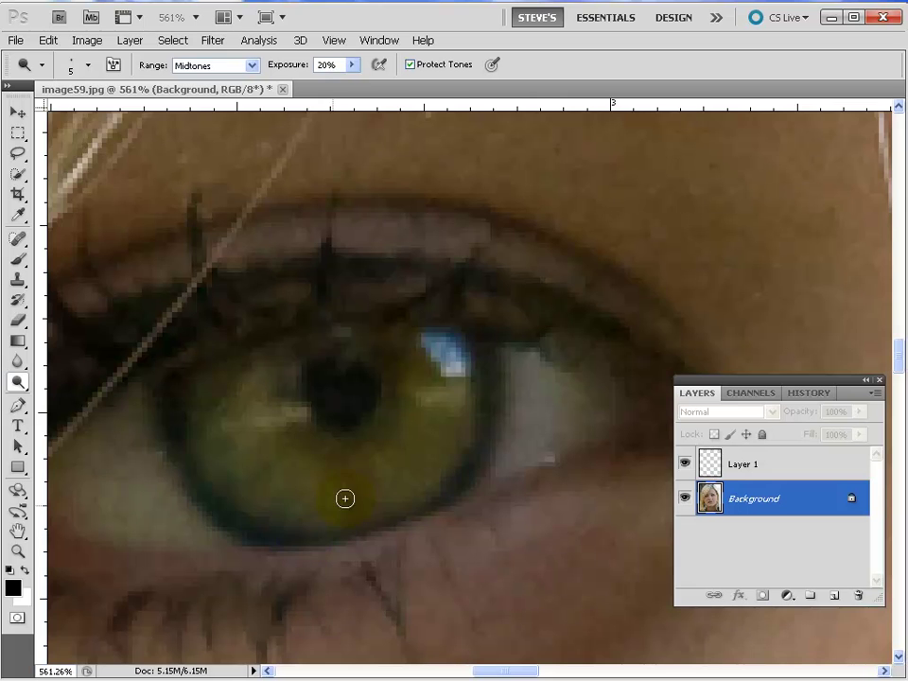
Compare both eyes in the original image state with the latest Burn Tool state, ending on the burned version.
scroll(425, 429, "down", 6)
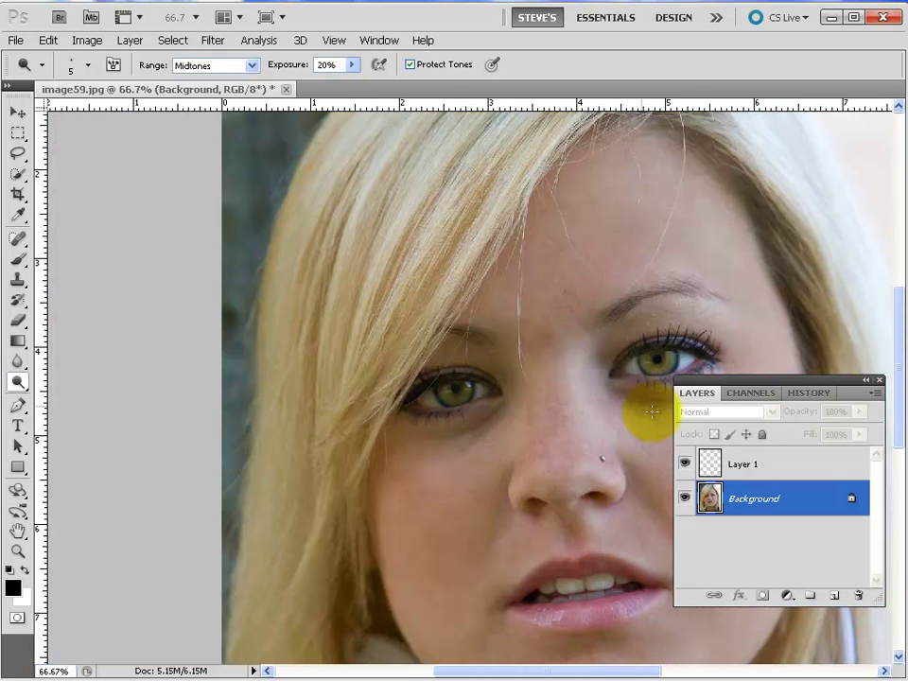
left_click(808, 394)
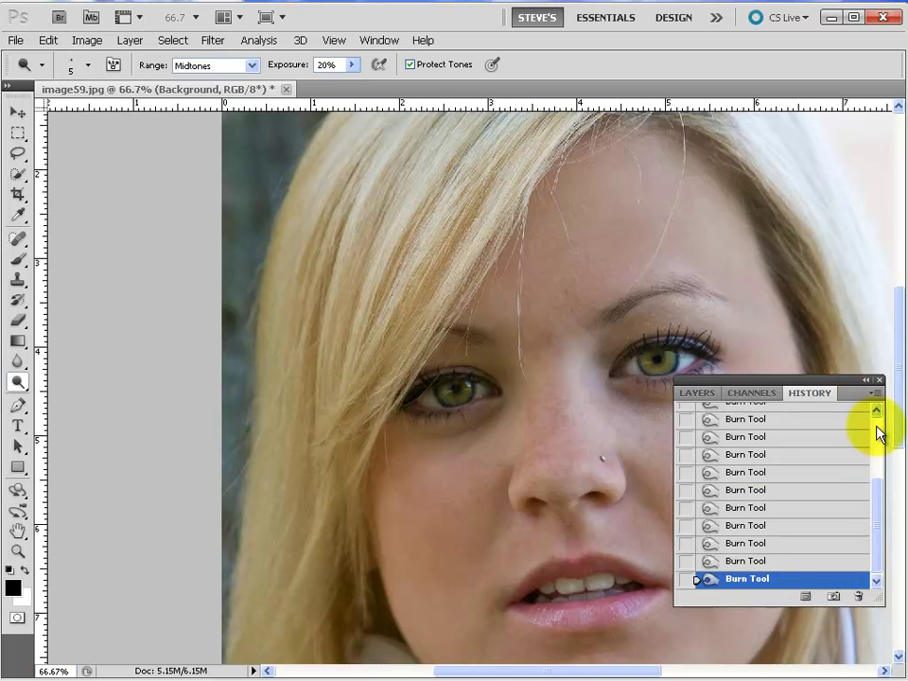
left_click(793, 424)
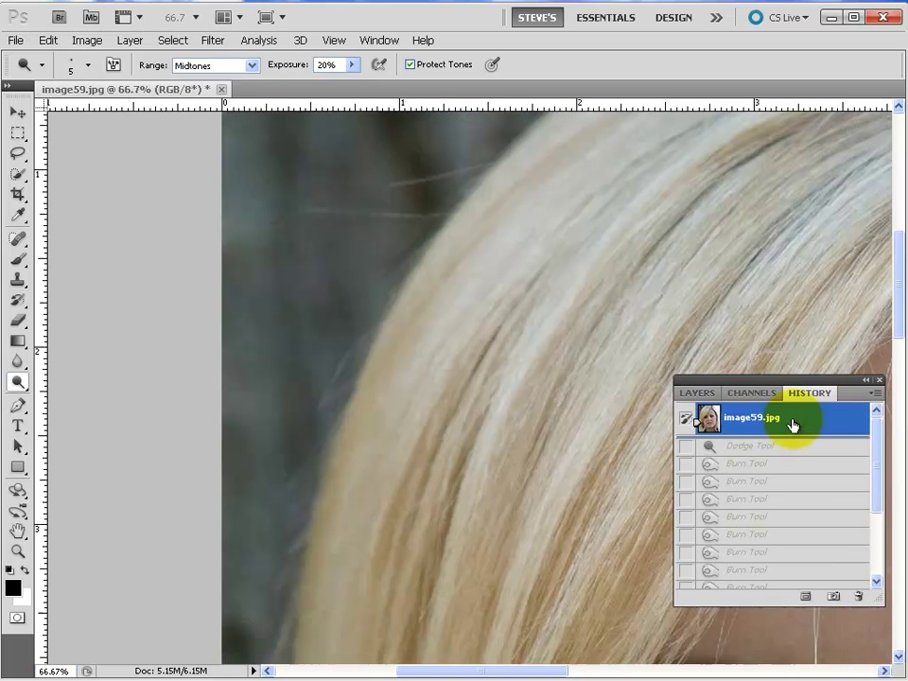
left_click_drag(599, 376, 102, 245)
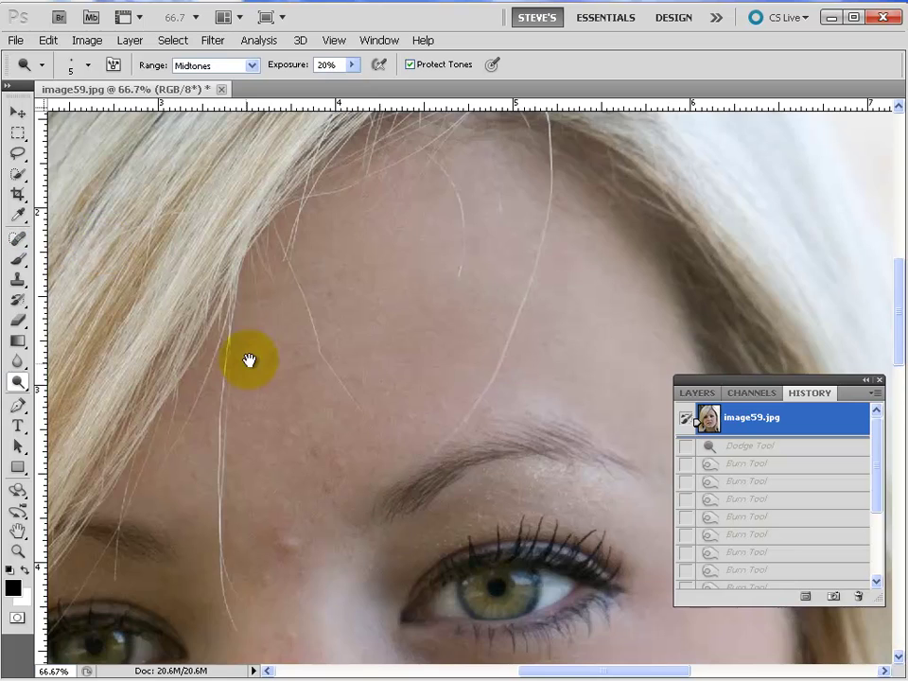
left_click_drag(249, 360, 300, 85)
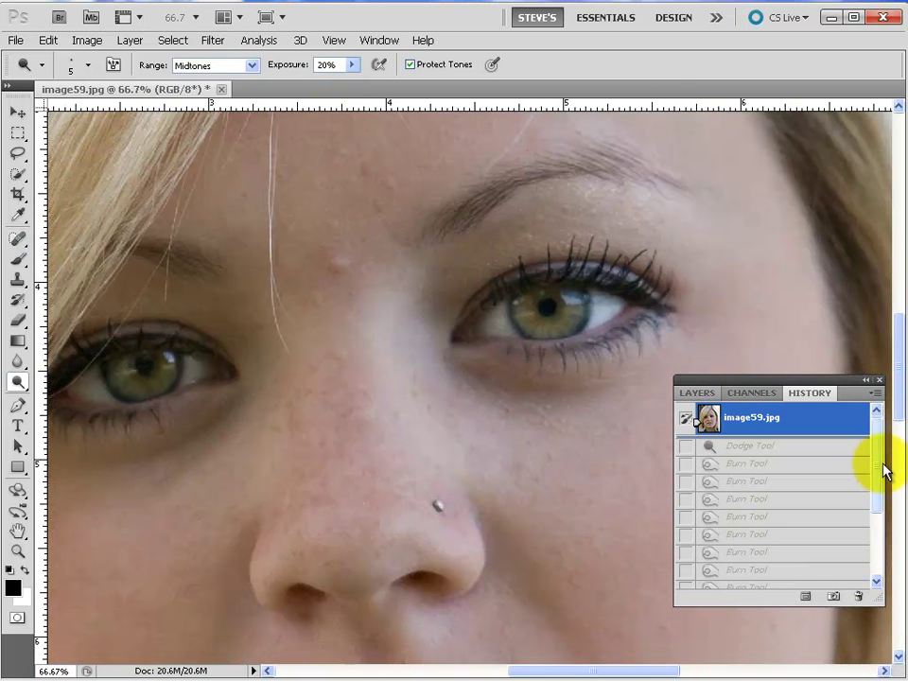
left_click_drag(877, 473, 877, 558)
left_click(745, 580)
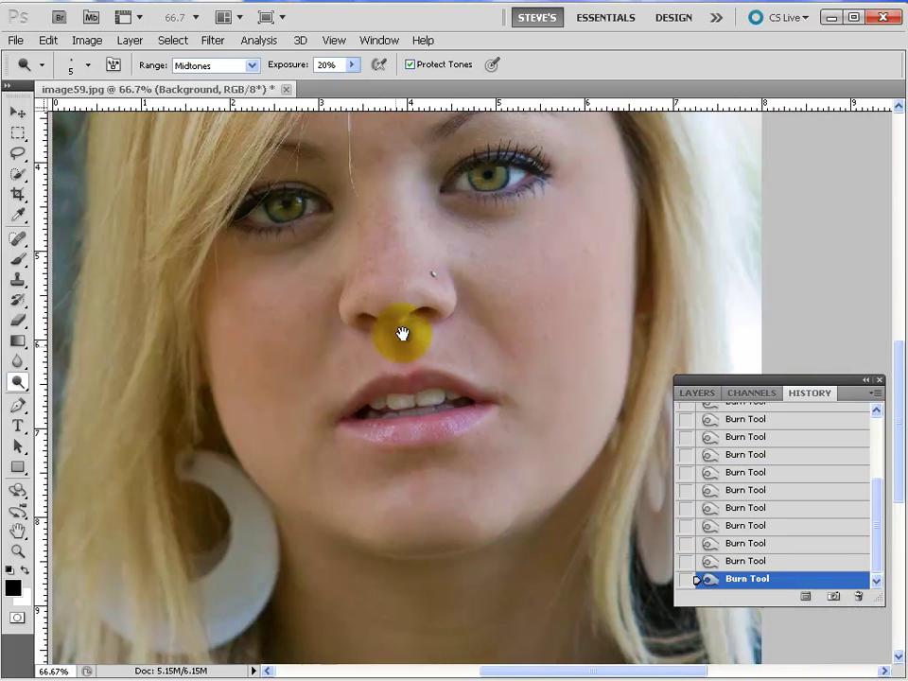
left_click_drag(402, 333, 461, 522)
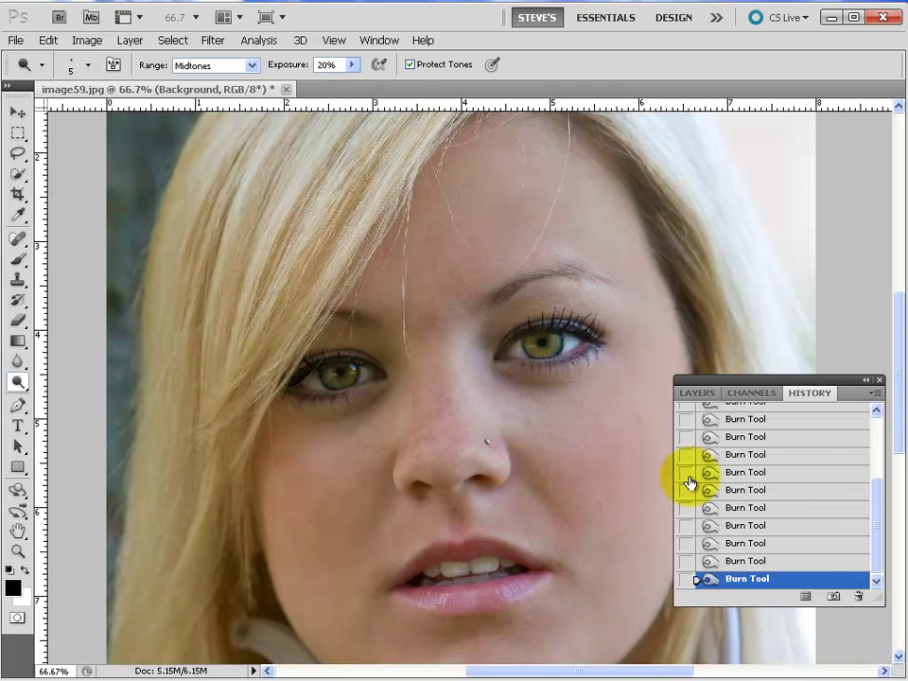
Clone out the remaining light reflection in the hair-free eye's iris on Layer 1, using a 7 px Clone Stamp.
left_click(697, 394)
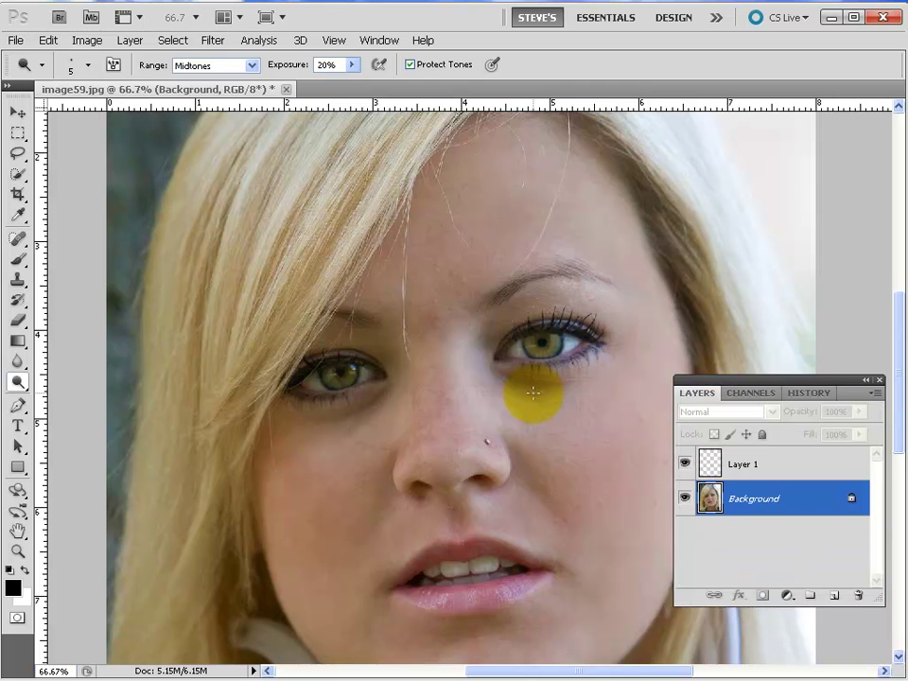
left_click_drag(498, 304, 605, 372)
left_click_drag(452, 431, 455, 330)
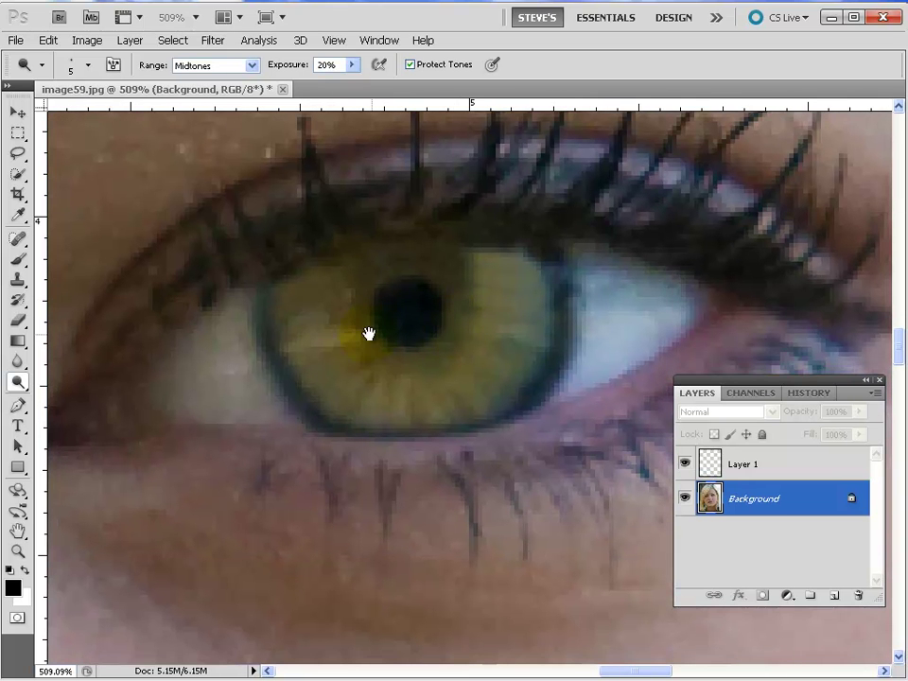
left_click(742, 465)
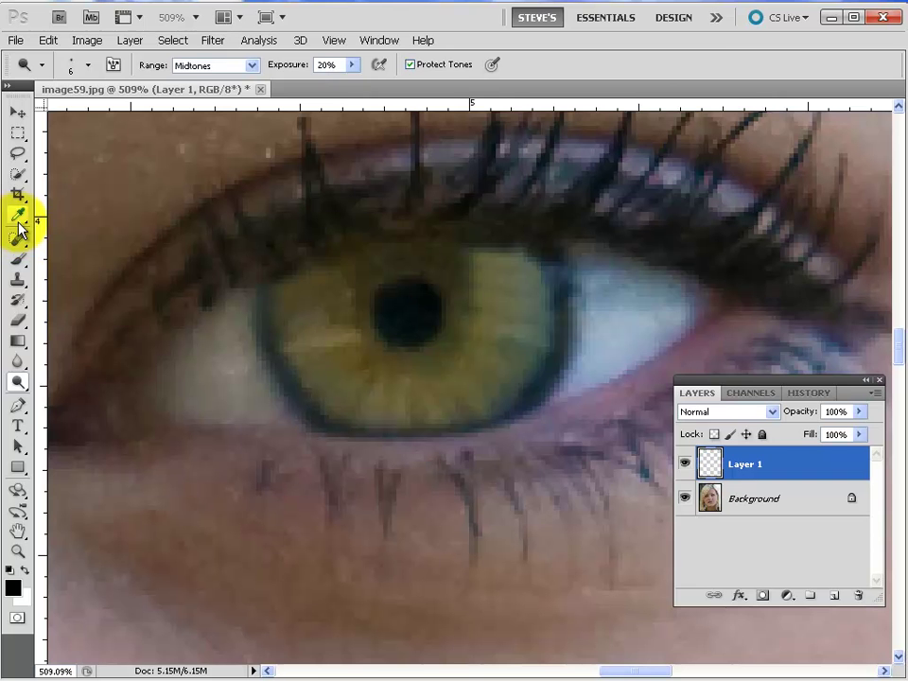
left_click(19, 281)
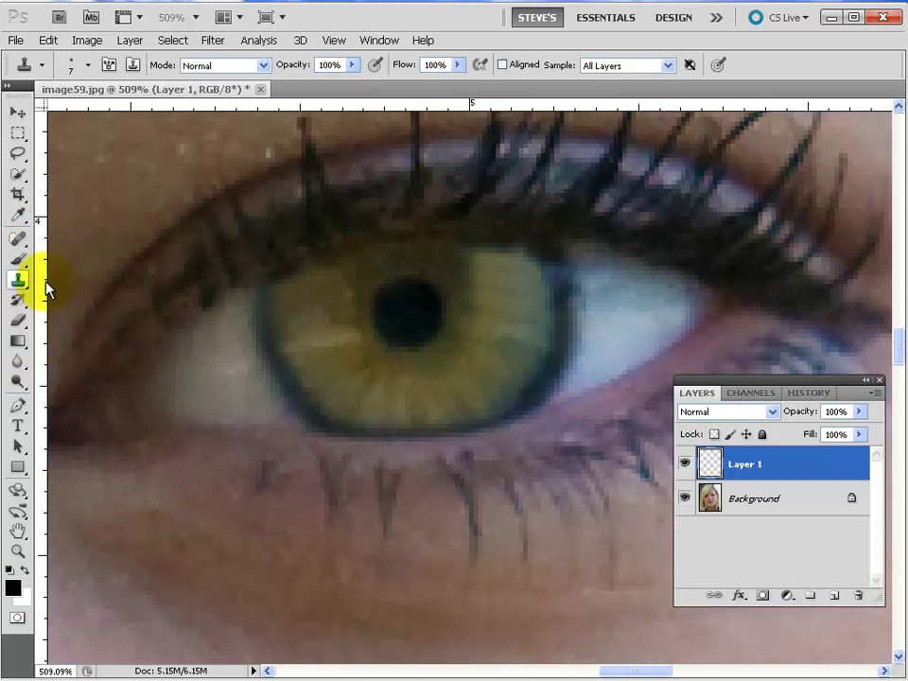
left_click(319, 288, "alt")
mouse_move(320, 315)
left_mouse_down()
mouse_move(297, 318)
mouse_move(314, 320)
mouse_move(308, 347)
mouse_move(324, 363)
mouse_move(292, 344)
mouse_move(316, 352)
left_mouse_up()
left_click(302, 364, "alt")
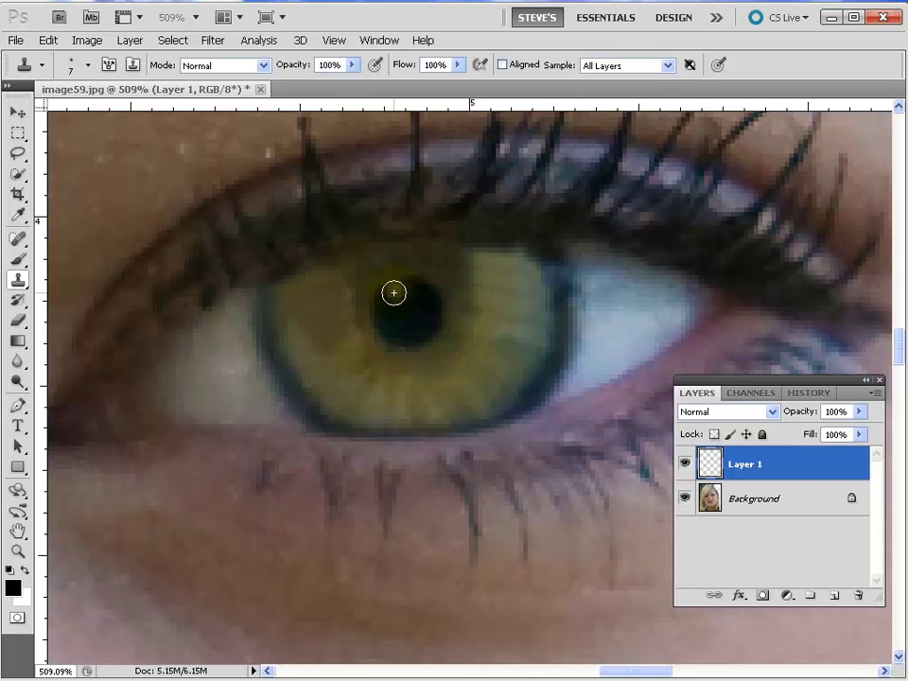
key("ctrl+z")
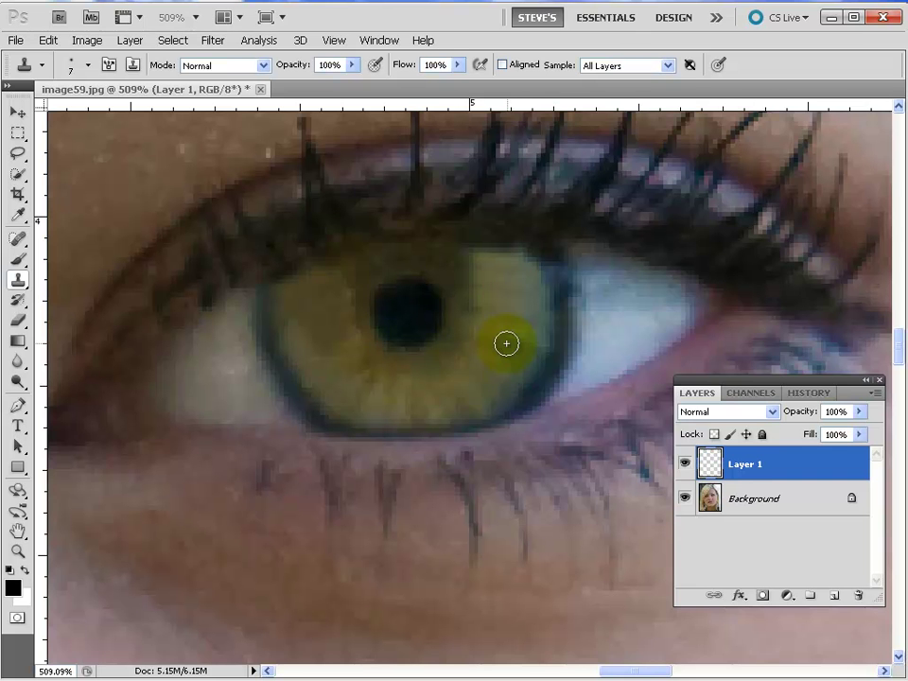
left_click(601, 300)
key("ctrl+z")
Clone iris texture over the blue catchlight in the eye beside the hair fringe, undoing strokes that do not blend.
left_click_drag(313, 320, 550, 271)
left_click_drag(139, 298, 655, 203)
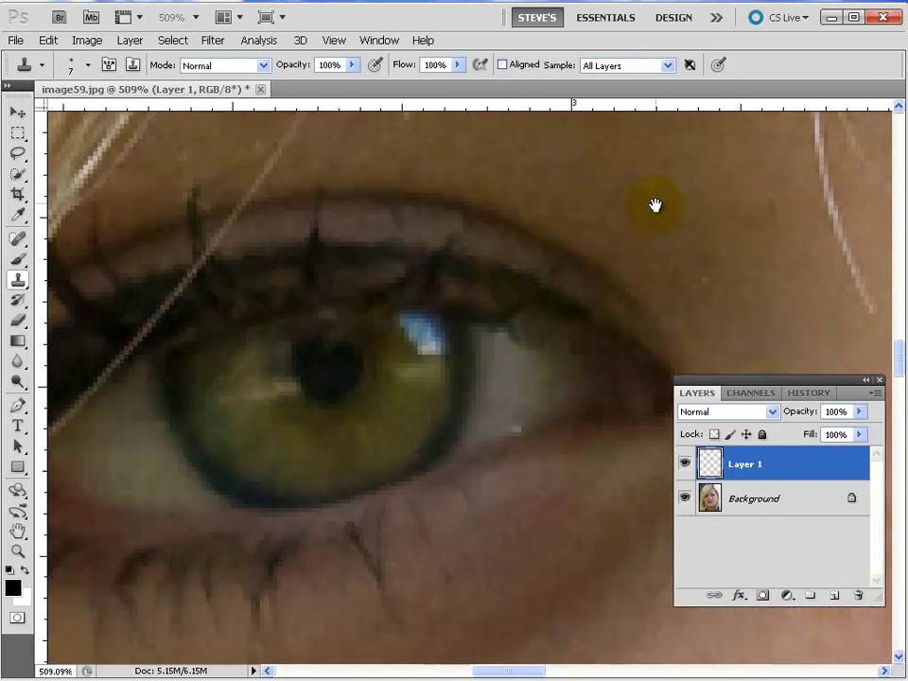
left_click(430, 384, "alt")
mouse_move(432, 352)
left_mouse_down()
mouse_move(430, 336)
mouse_move(413, 338)
left_mouse_up()
key("ctrl+z")
left_click(421, 377, "alt")
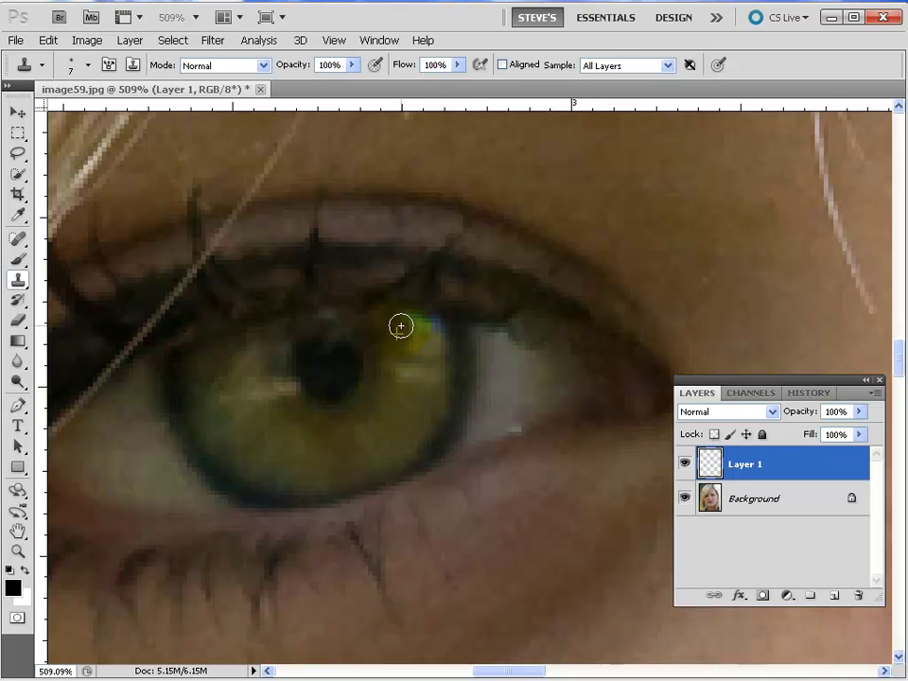
left_click(433, 341)
key("ctrl+z")
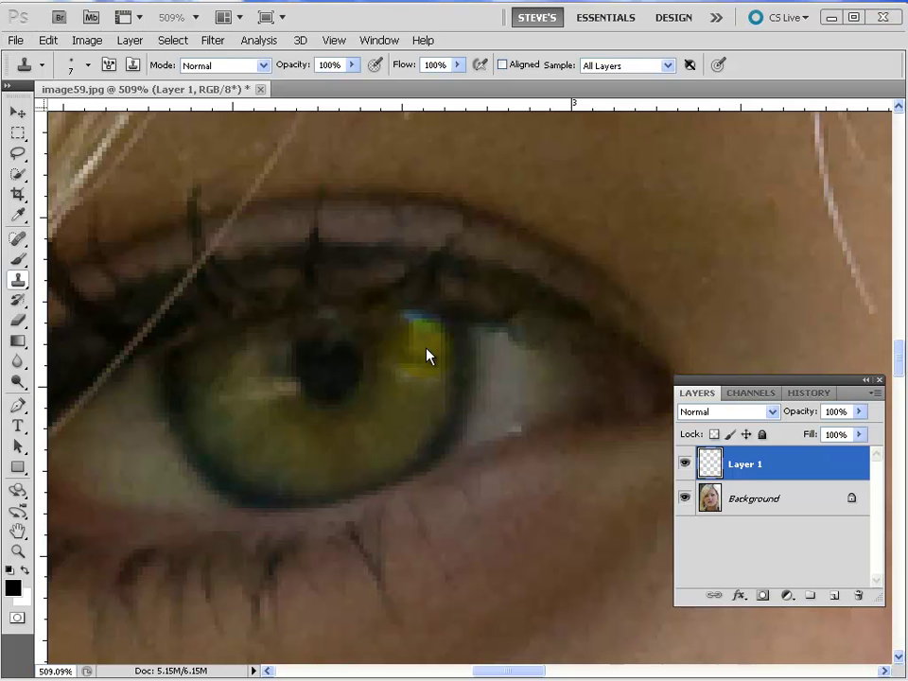
mouse_move(428, 330)
left_mouse_down()
mouse_move(415, 325)
mouse_move(430, 349)
left_mouse_up()
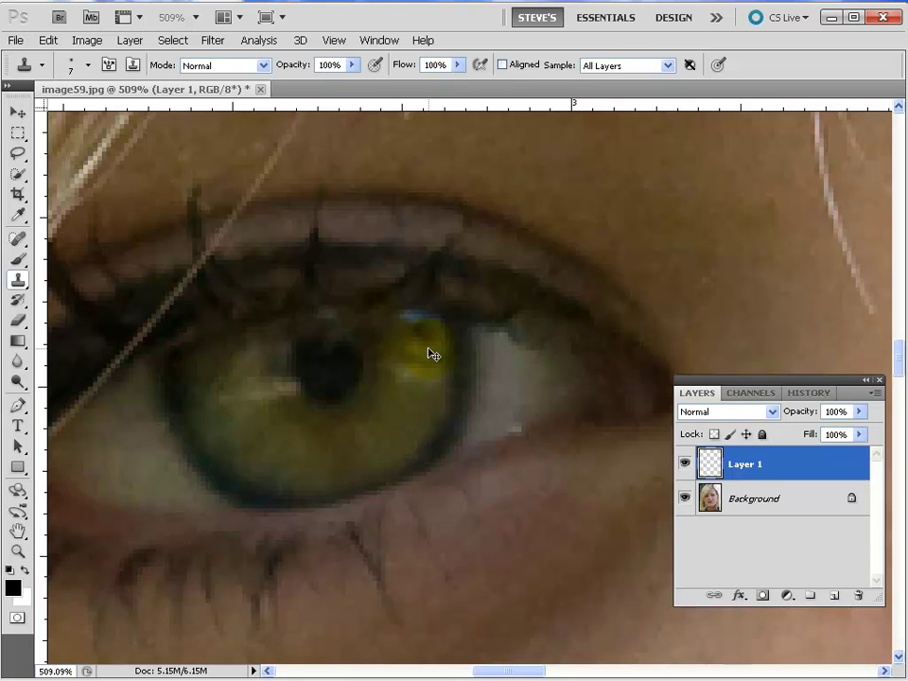
key("ctrl+z")
left_click(425, 352, "alt")
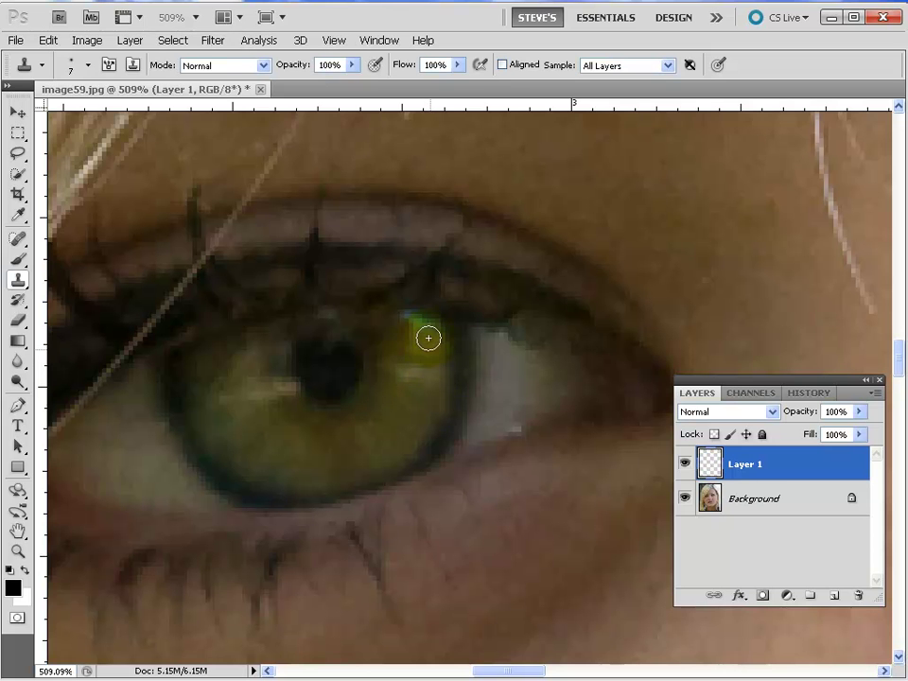
mouse_move(428, 337)
left_mouse_down()
mouse_move(408, 321)
mouse_move(441, 324)
left_mouse_up()
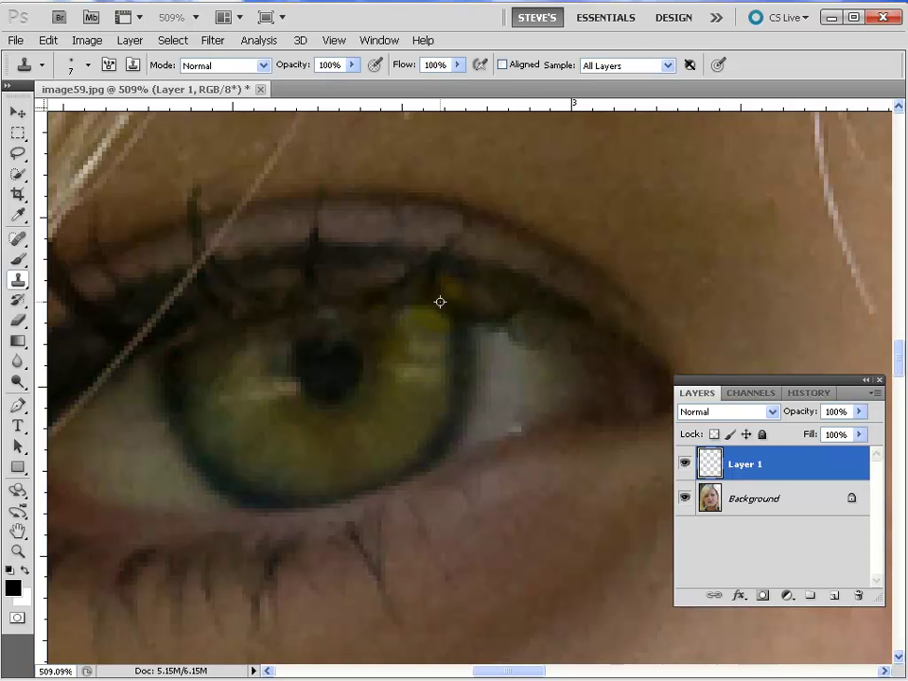
Clone out the pale streaks below the removed catchlight, and blend the patched iris area with freshly sampled texture.
left_click(431, 411)
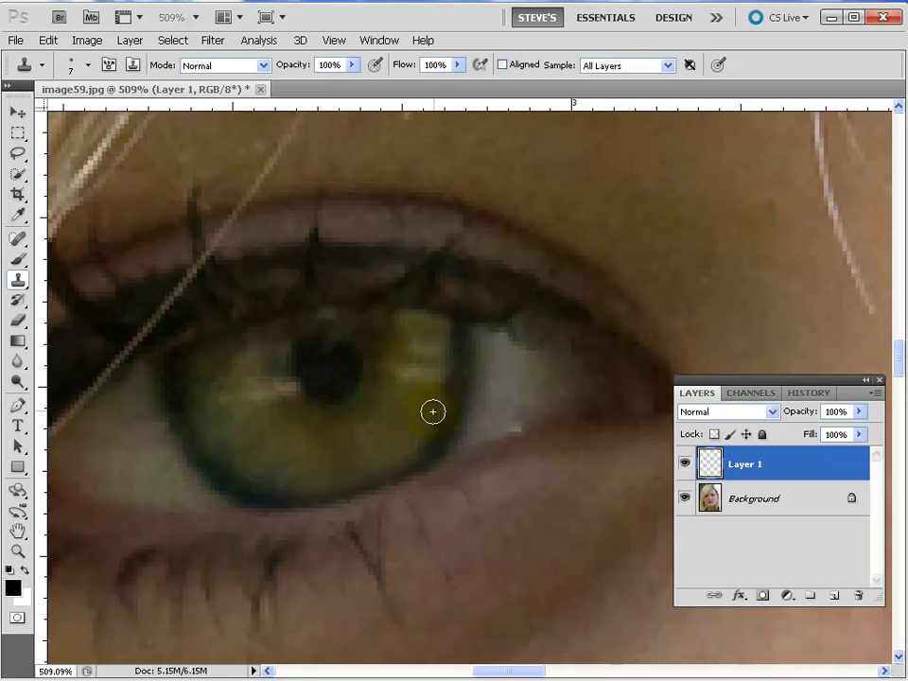
left_click(421, 409, "alt")
left_click_drag(431, 378, 404, 372)
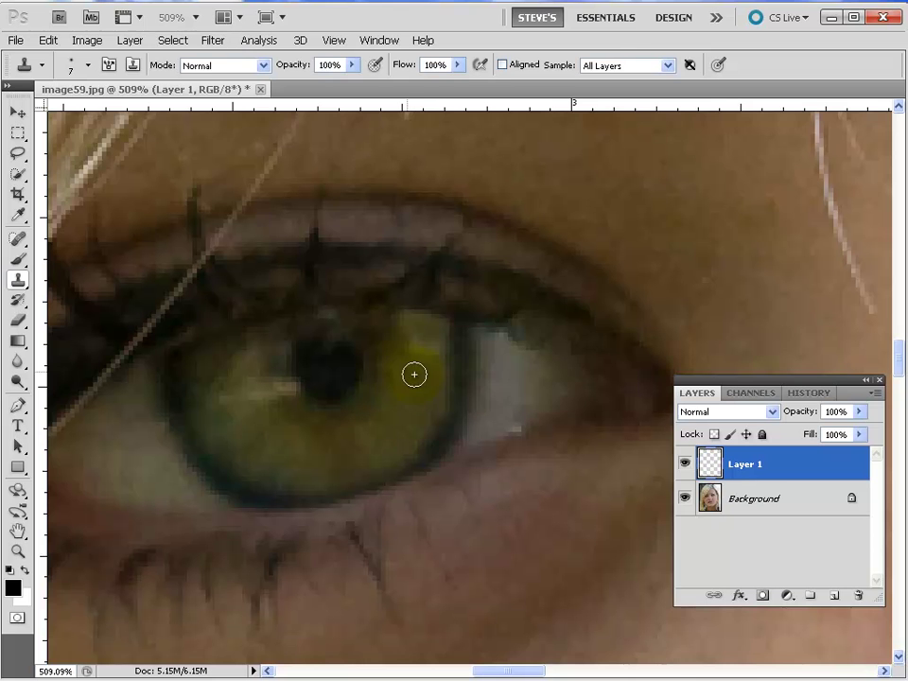
left_click(397, 340, "alt")
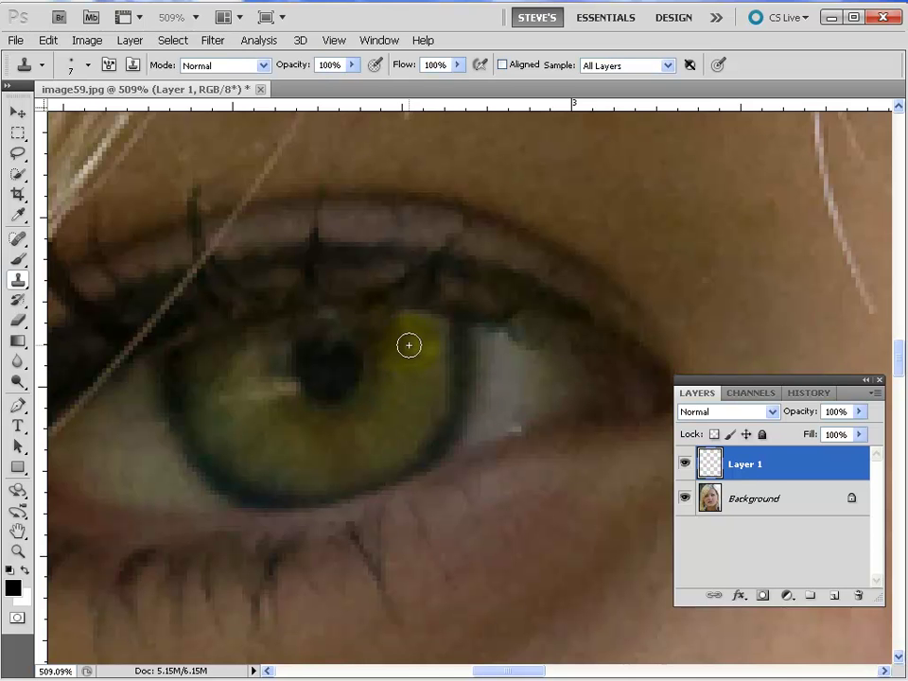
left_click(424, 367)
left_click(414, 386, "alt")
left_click(422, 350)
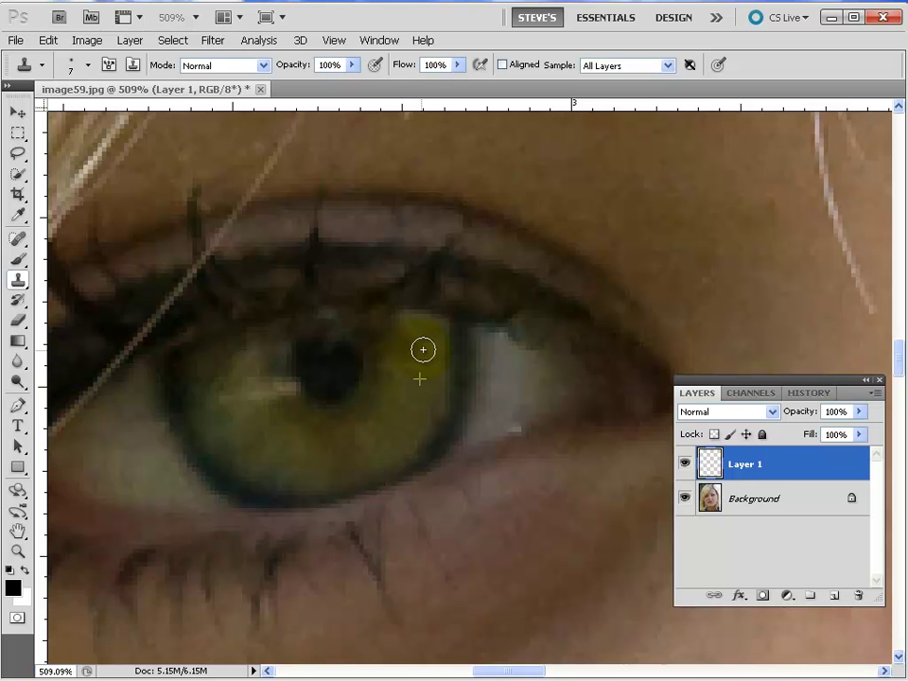
left_click_drag(427, 348, 438, 350)
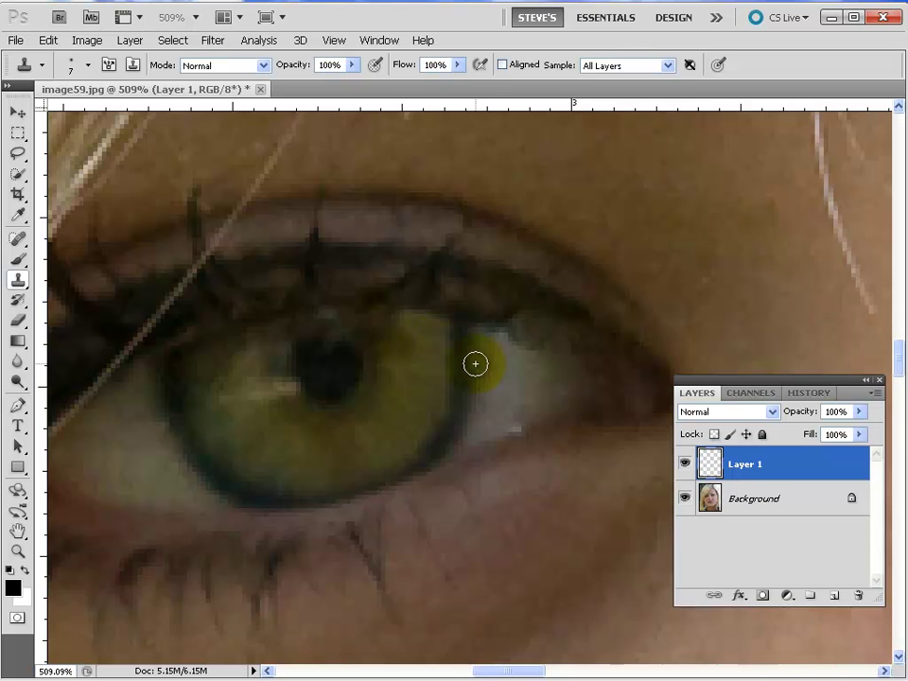
Clone out the reflection streak on the other side of the pupil, and clean up the pupil with sampled dark tone.
left_click(292, 415, "alt")
left_click(284, 389)
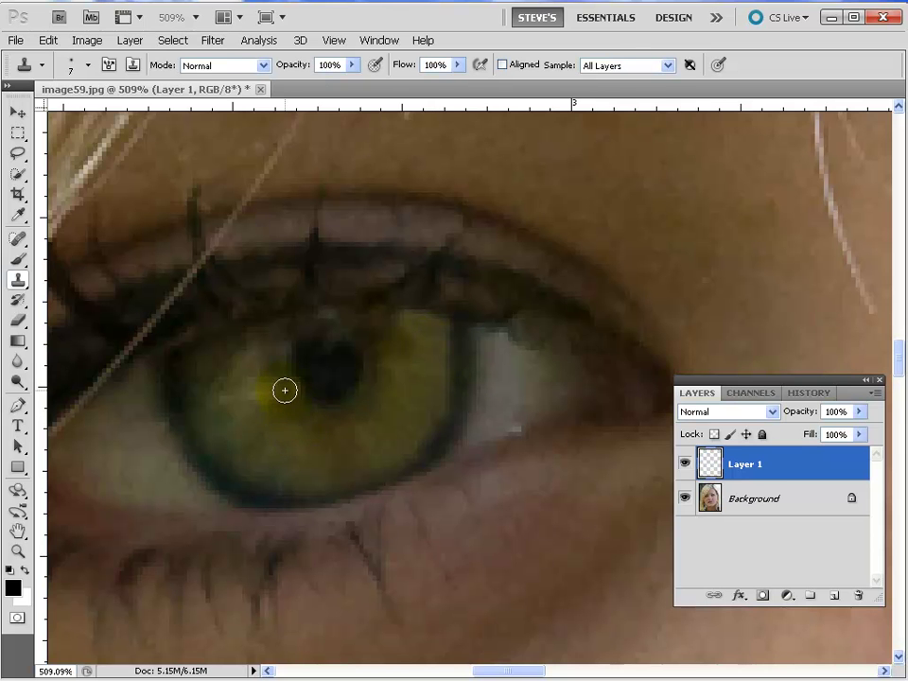
left_click(266, 396)
left_click(266, 422, "alt")
left_click_drag(253, 397, 226, 395)
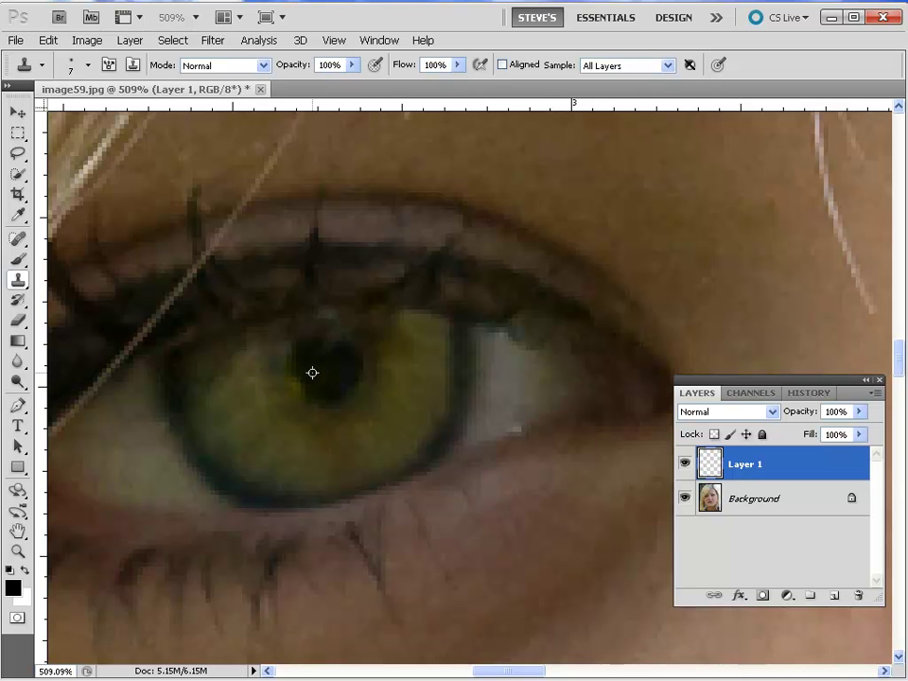
mouse_move(303, 379)
left_mouse_down()
mouse_move(363, 389)
mouse_move(358, 381)
left_mouse_up()
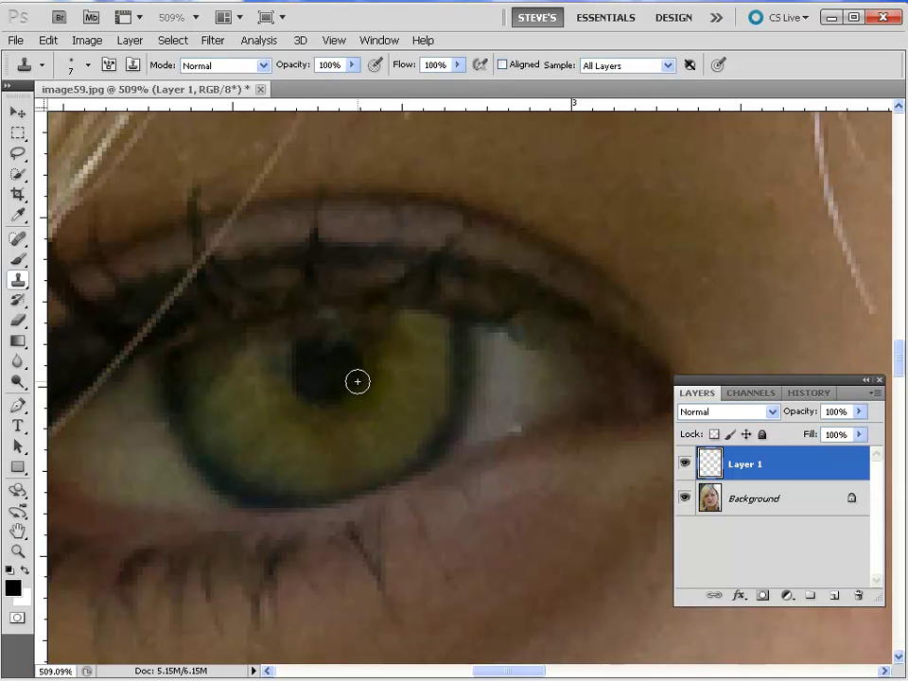
Clone out the bright speck in the white of the eye along the lower lid near the inner corner.
left_click(536, 422, "alt")
left_click(510, 429)
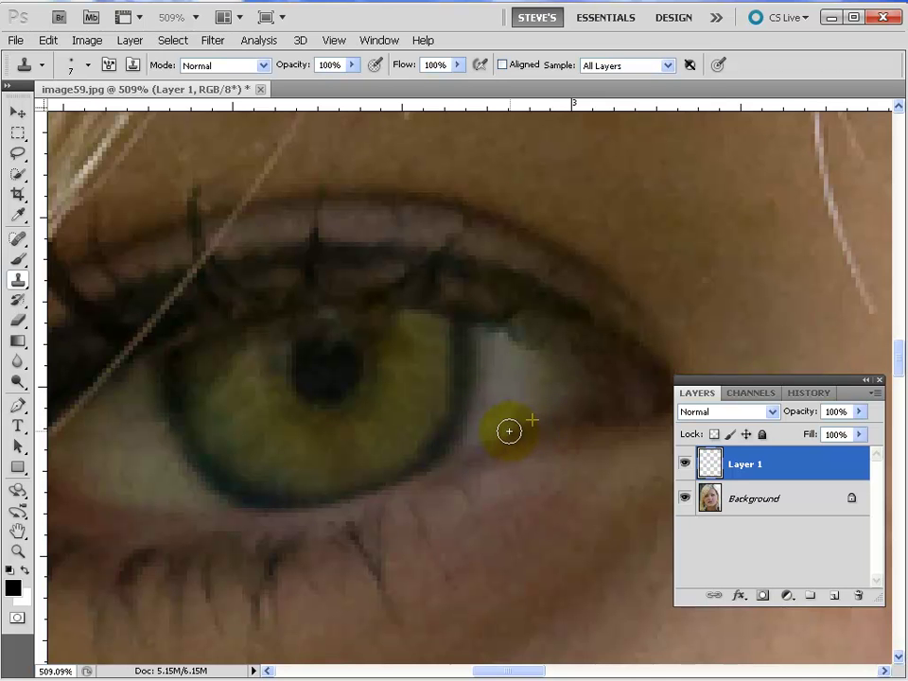
left_click(559, 407)
Clone out the stray hair where it crosses the upper eyelid and lashes of the eye beside the hair fringe.
key("space")
left_click_drag(460, 336, 470, 314)
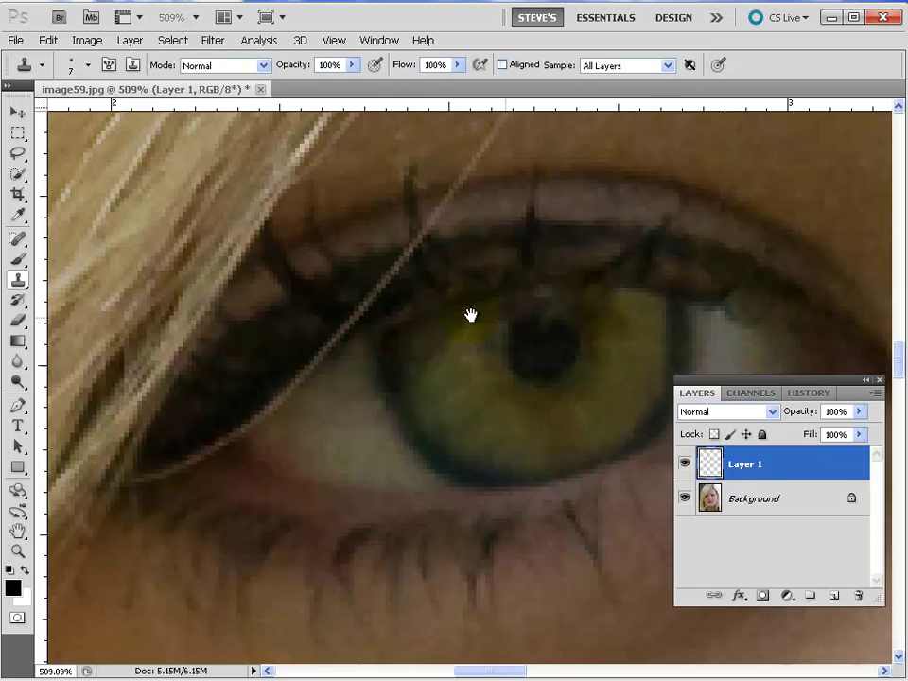
key("alt")
left_click(489, 177, "alt")
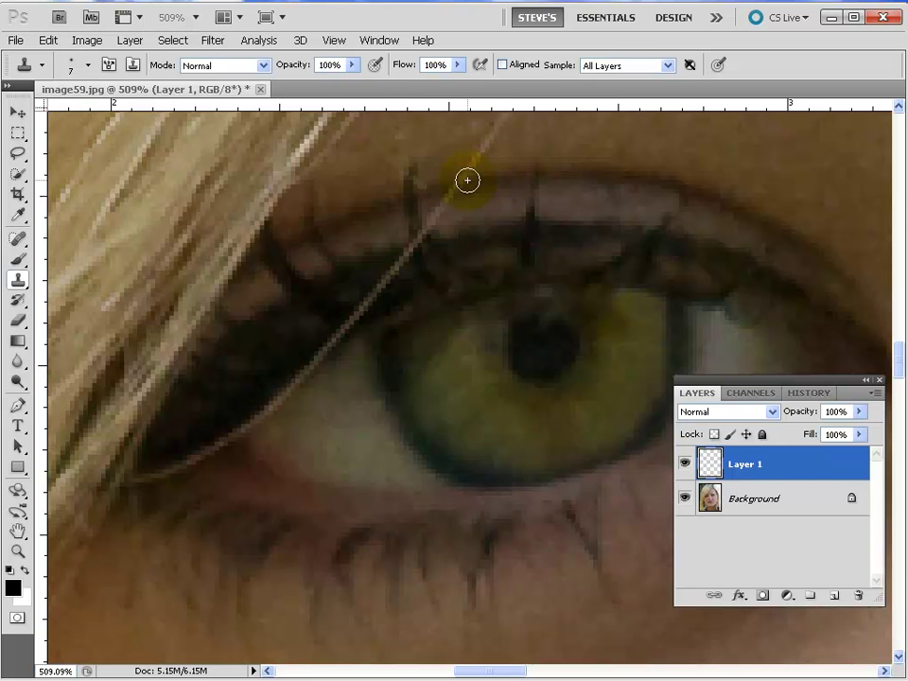
mouse_move(455, 185)
left_mouse_down()
mouse_move(503, 118)
mouse_move(489, 201)
mouse_move(459, 199)
mouse_move(490, 183)
mouse_move(453, 190)
mouse_move(428, 225)
mouse_move(412, 214)
mouse_move(415, 246)
mouse_move(439, 243)
mouse_move(401, 263)
mouse_move(376, 263)
mouse_move(398, 261)
mouse_move(356, 311)
mouse_move(335, 326)
mouse_move(328, 321)
mouse_move(335, 338)
mouse_move(323, 385)
mouse_move(309, 355)
mouse_move(256, 387)
left_mouse_up()
left_click(376, 263, "alt")
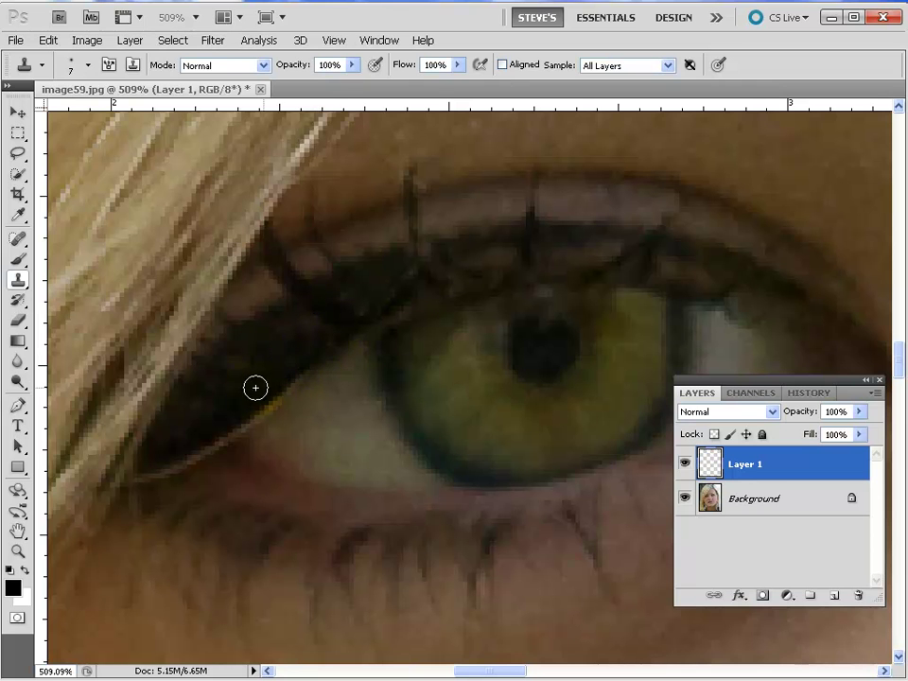
Reduce the clone brush to 6 px and remove the stray hair along the border between the eye white and upper lashes.
left_click(323, 389, "alt")
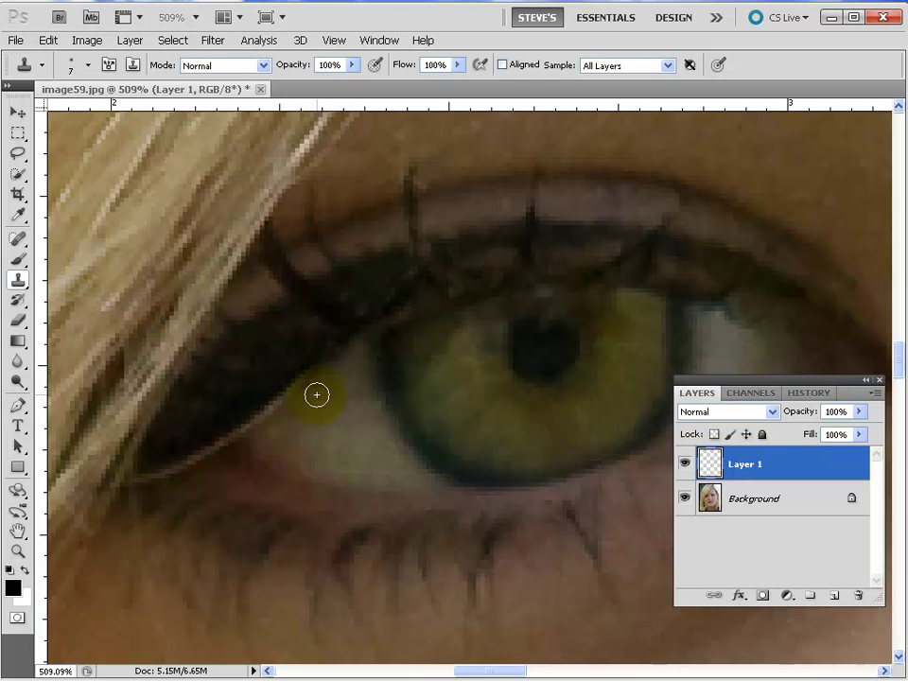
key("[")
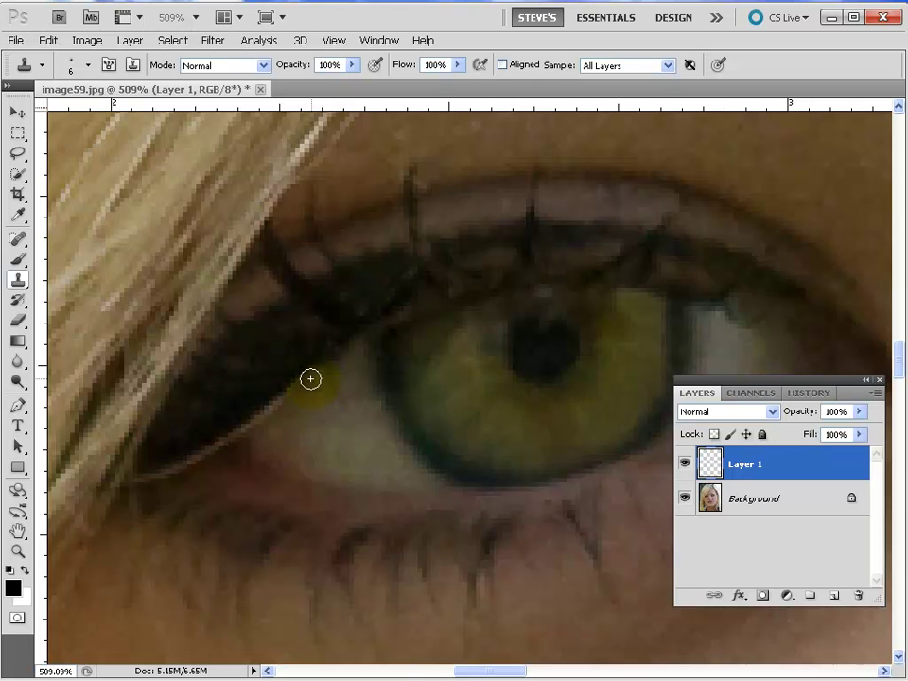
left_click_drag(310, 378, 251, 430)
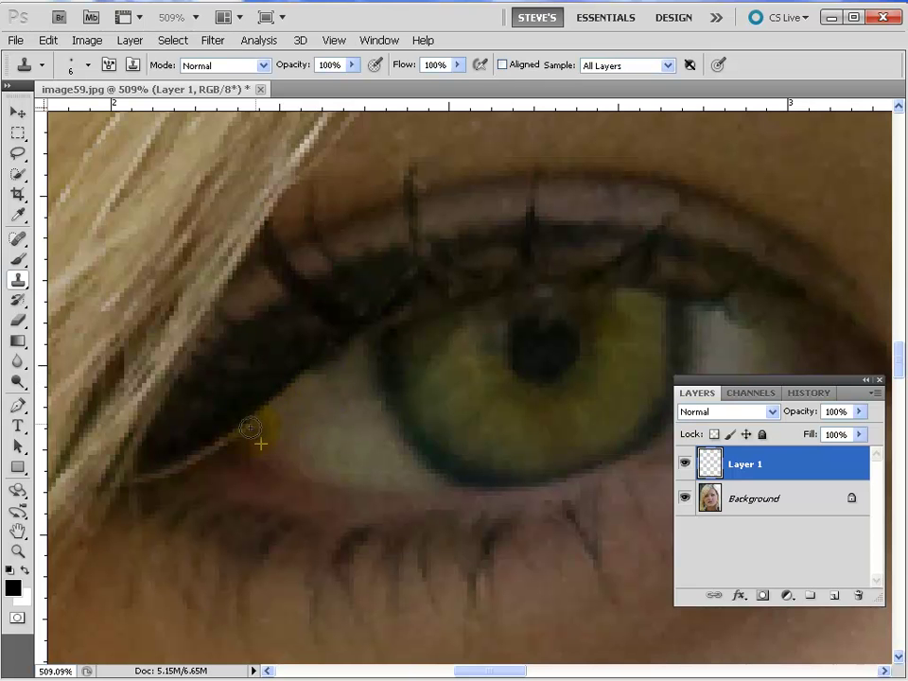
left_click(292, 346, "alt")
mouse_move(305, 358)
left_mouse_down()
mouse_move(264, 379)
mouse_move(295, 359)
mouse_move(295, 369)
left_mouse_up()
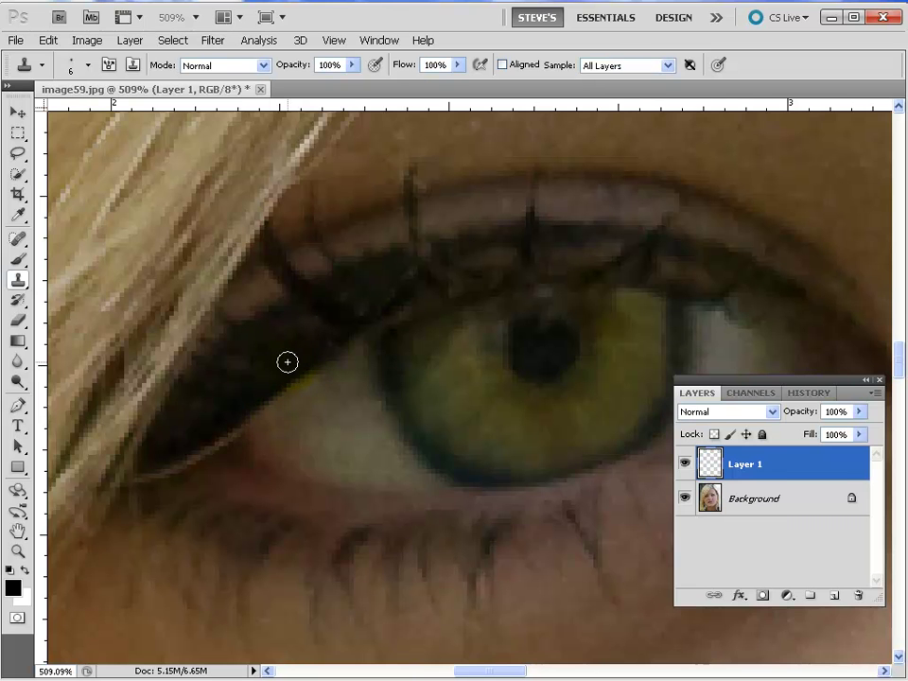
Clone out the remaining end of the stray hair along the lash line down to the outer eye corner.
left_click(253, 395, "alt")
mouse_move(253, 406)
left_mouse_down()
mouse_move(203, 440)
mouse_move(176, 444)
mouse_move(279, 435)
mouse_move(278, 418)
mouse_move(148, 478)
left_mouse_up()
left_click(230, 472, "alt")
left_click(194, 487, "alt")
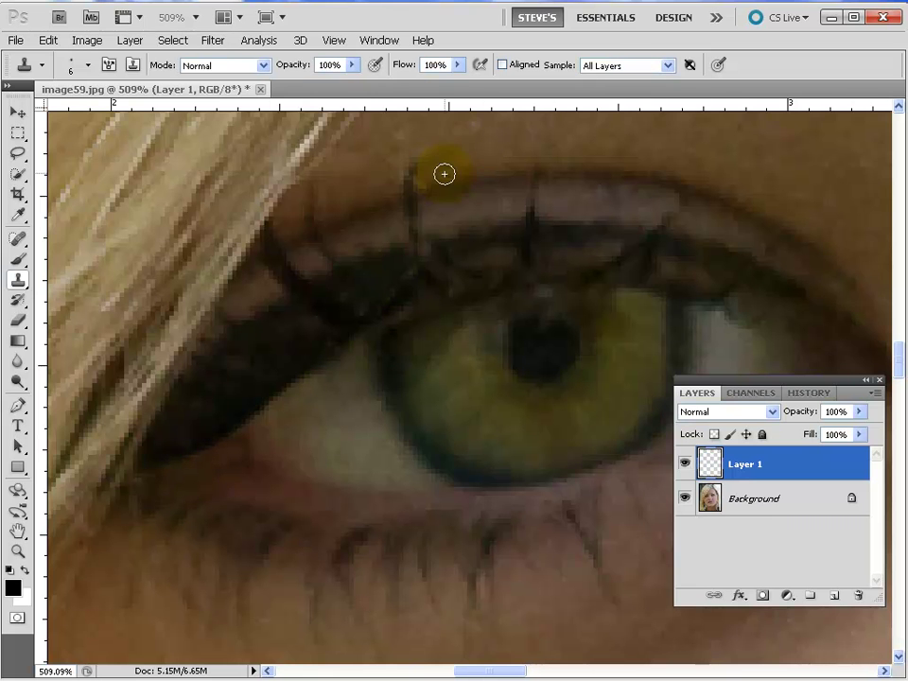
Clean up the hair remnant on the skin just above the upper eyelid crease with the Clone Stamp.
mouse_move(421, 179)
left_mouse_down()
mouse_move(424, 169)
mouse_move(372, 176)
mouse_move(455, 153)
mouse_move(443, 185)
left_mouse_up()
key("alt")
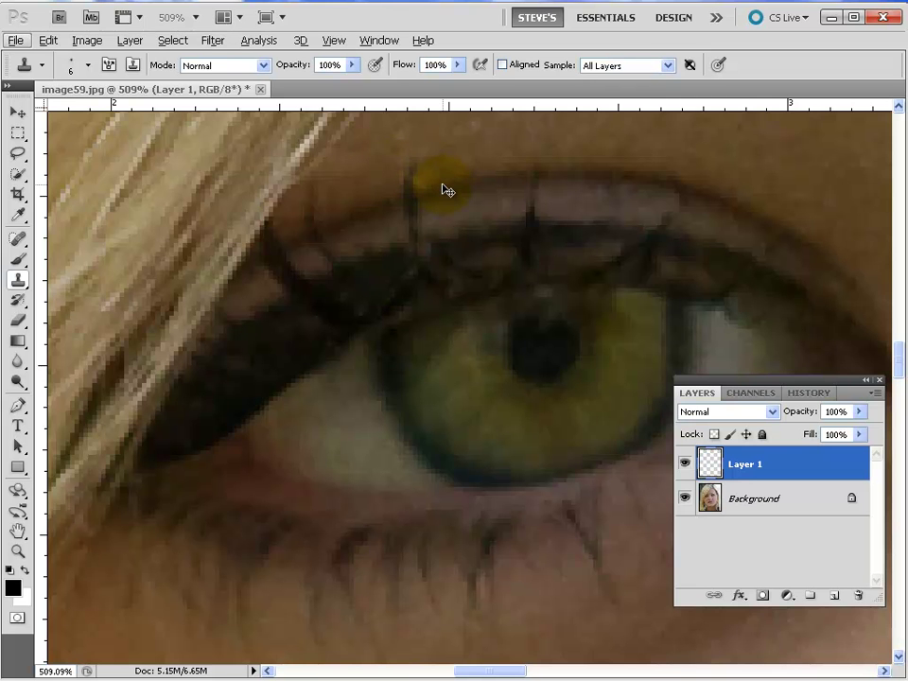
key("alt")
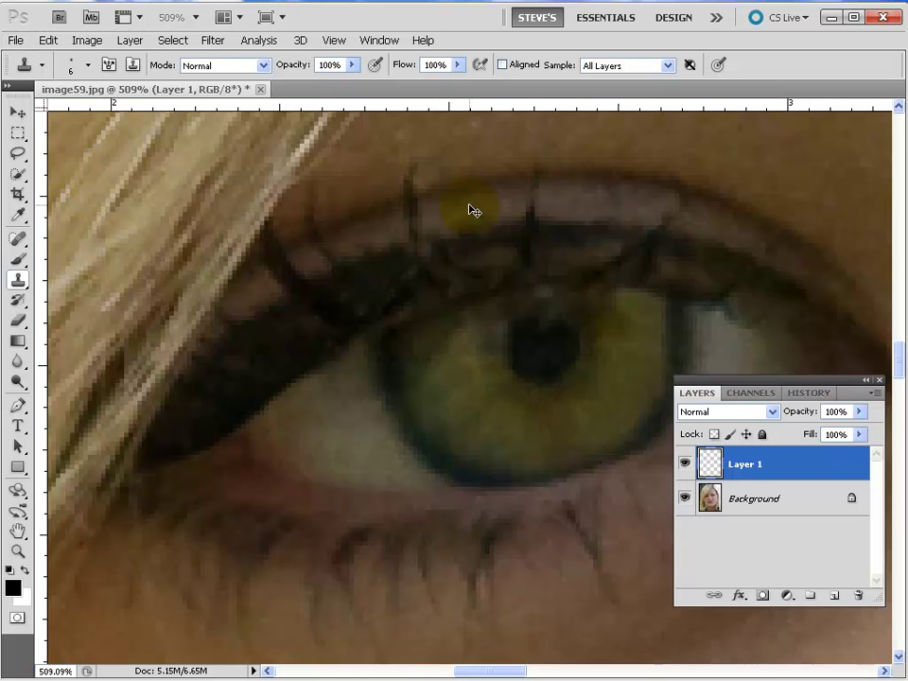
In the other eye, clone sampled dark iris tone over the uneven patch between the pupil and the upper lashes.
key("ctrl+minus")
key("ctrl+minus")
key("ctrl+minus")
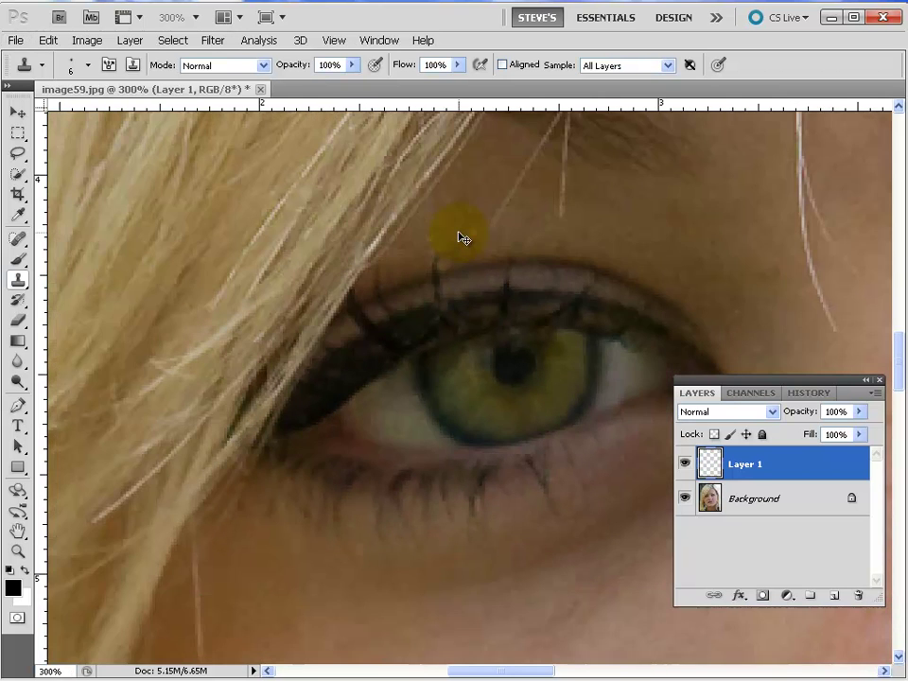
key("ctrl+minus")
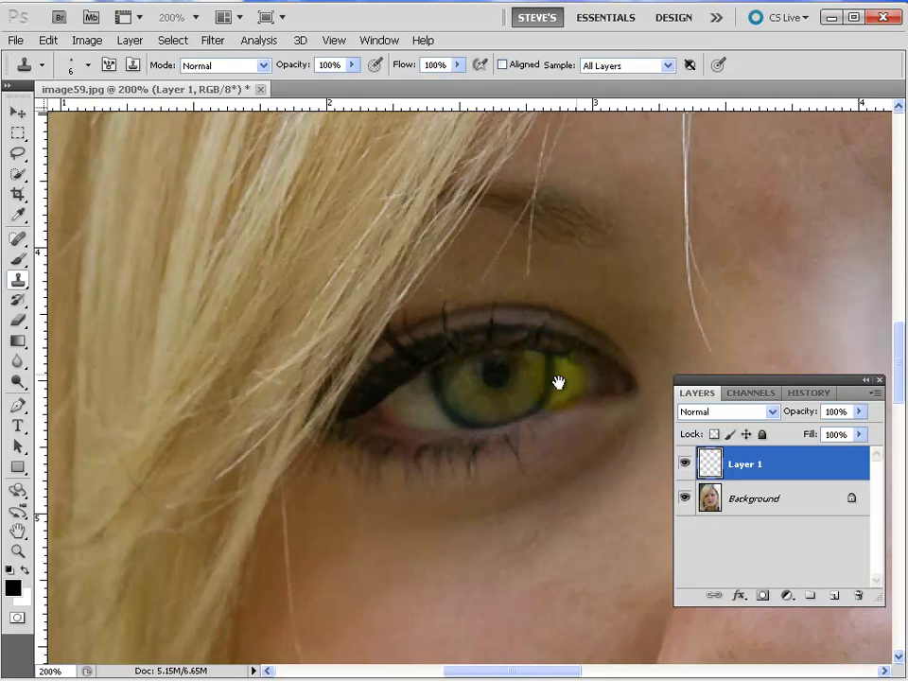
left_click_drag(559, 383, 235, 282)
left_click_drag(597, 258, 439, 369)
left_click_drag(537, 299, 438, 368)
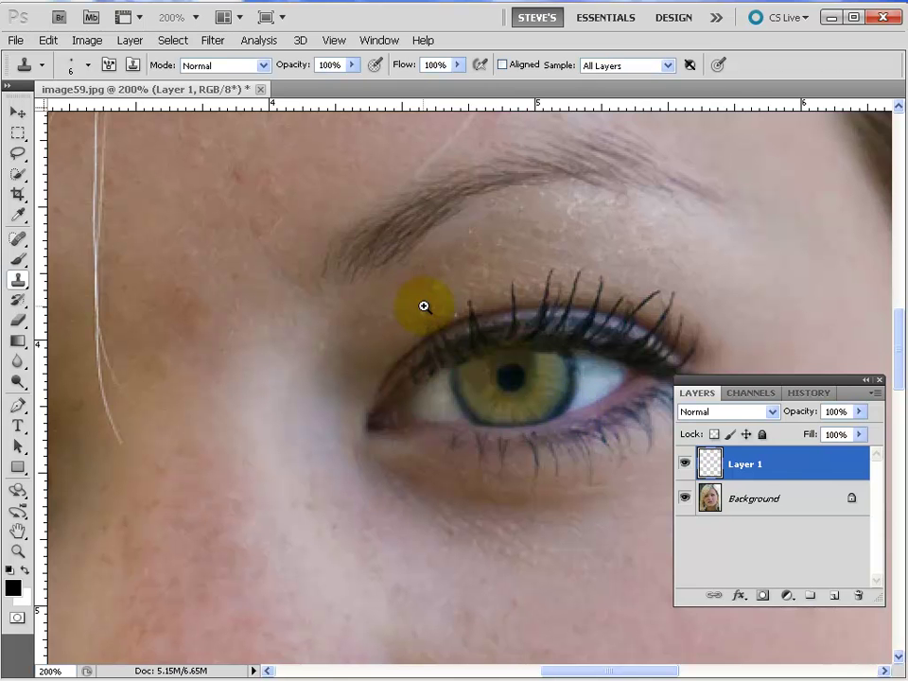
left_click_drag(424, 307, 608, 450)
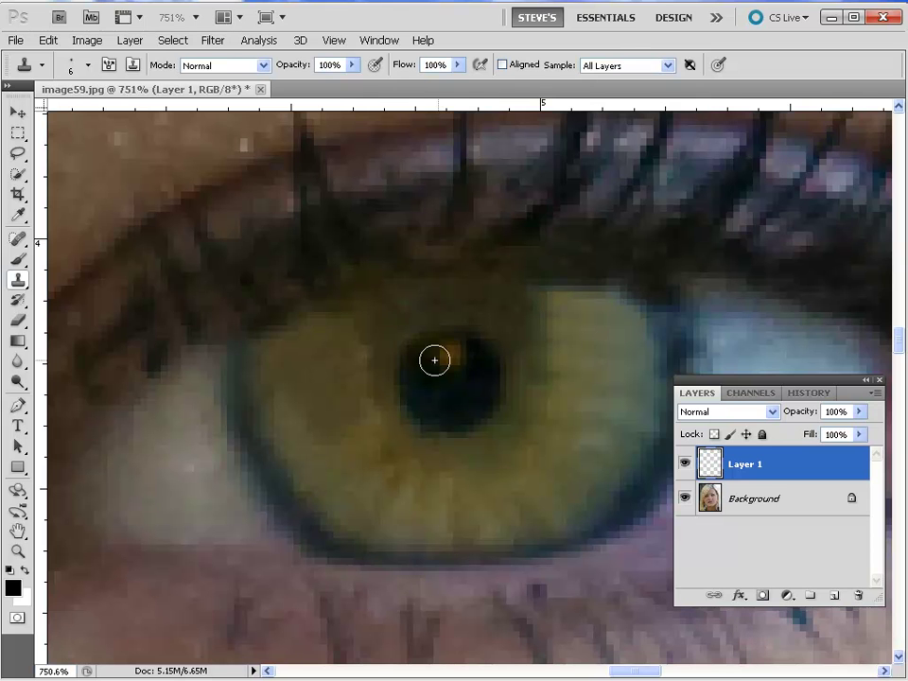
left_click(389, 319, "alt")
mouse_move(375, 343)
left_mouse_down()
mouse_move(375, 330)
mouse_move(380, 346)
left_mouse_up()
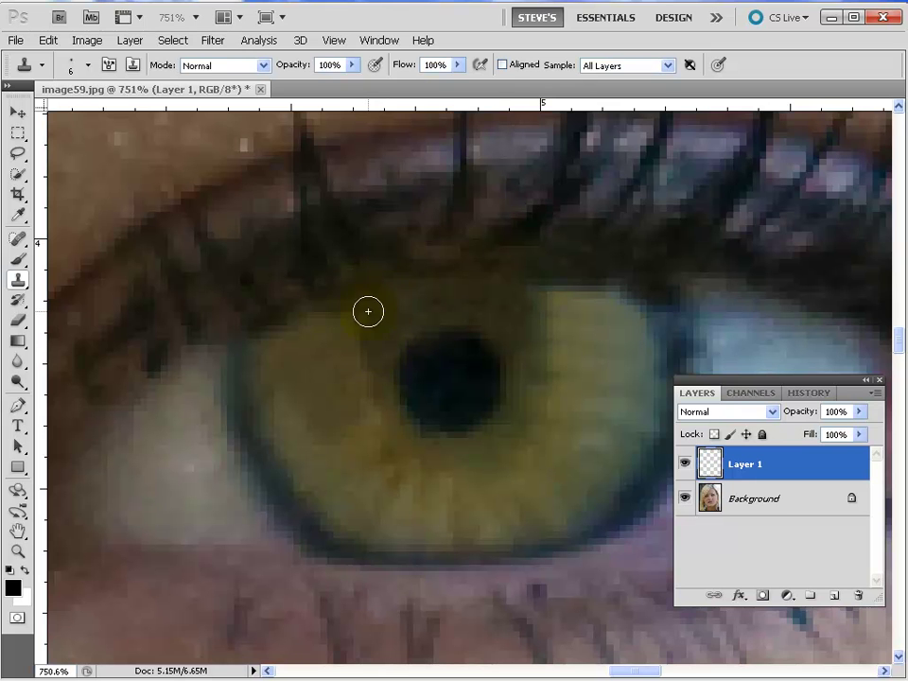
left_click_drag(368, 311, 336, 312)
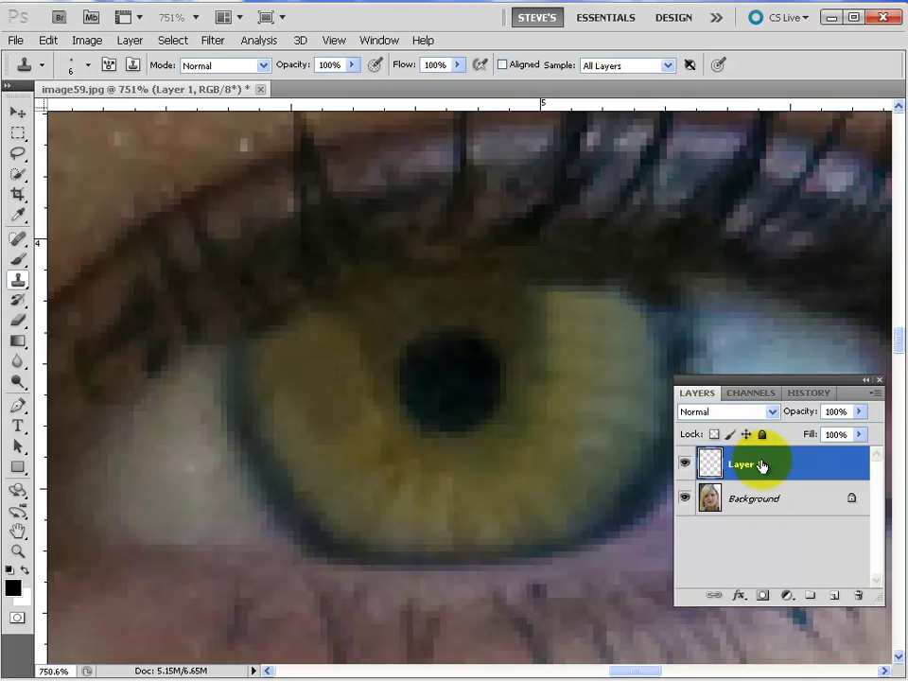
Merge the retouching layer into the Background and add a new empty layer above it.
key("ctrl+e")
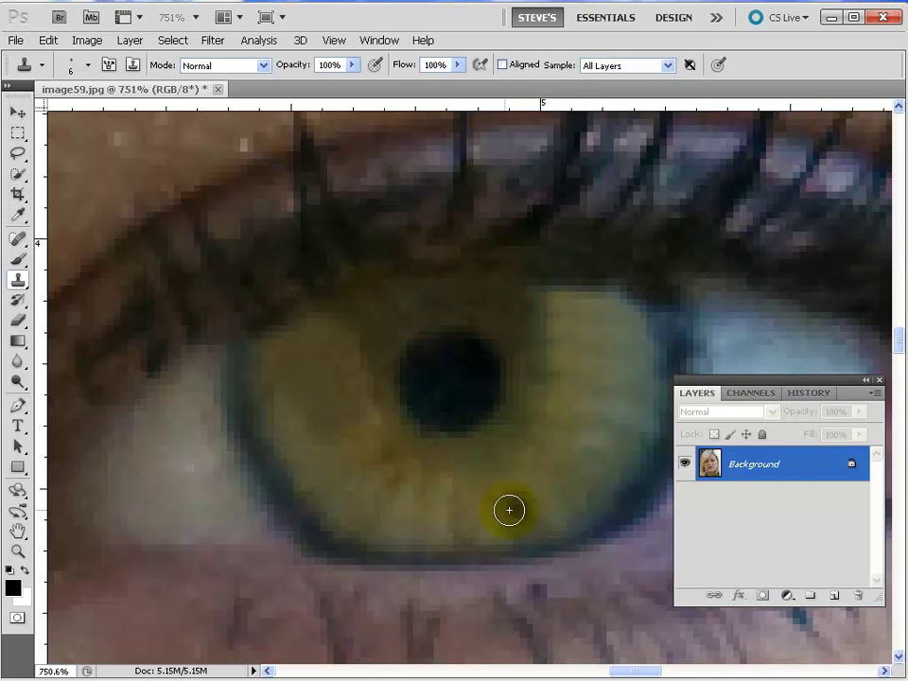
key("ctrl+minus")
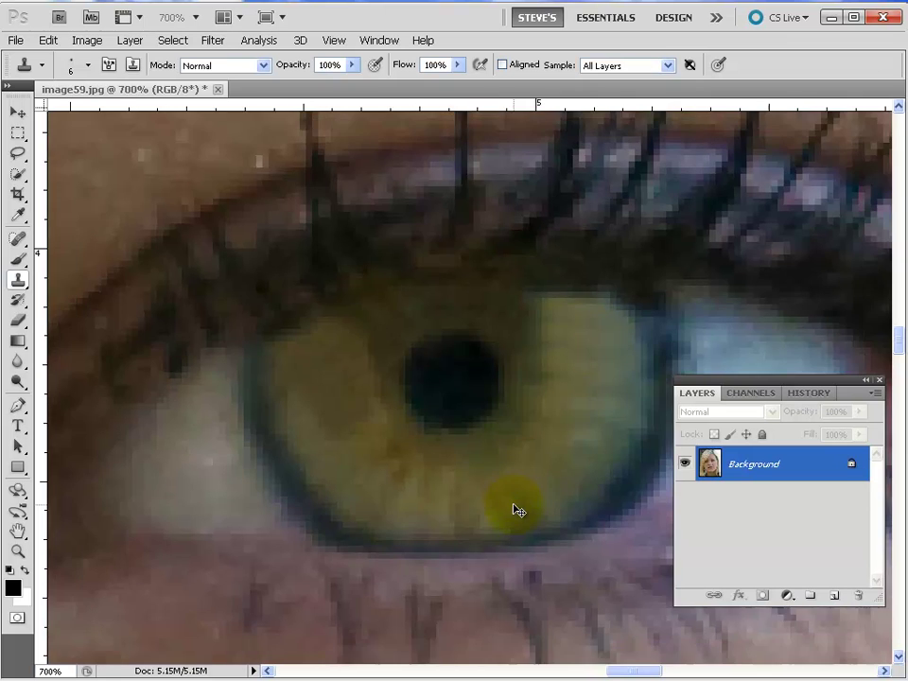
key("ctrl+minus")
key("ctrl+minus")
key("ctrl+minus")
key("ctrl+minus")
key("ctrl+minus")
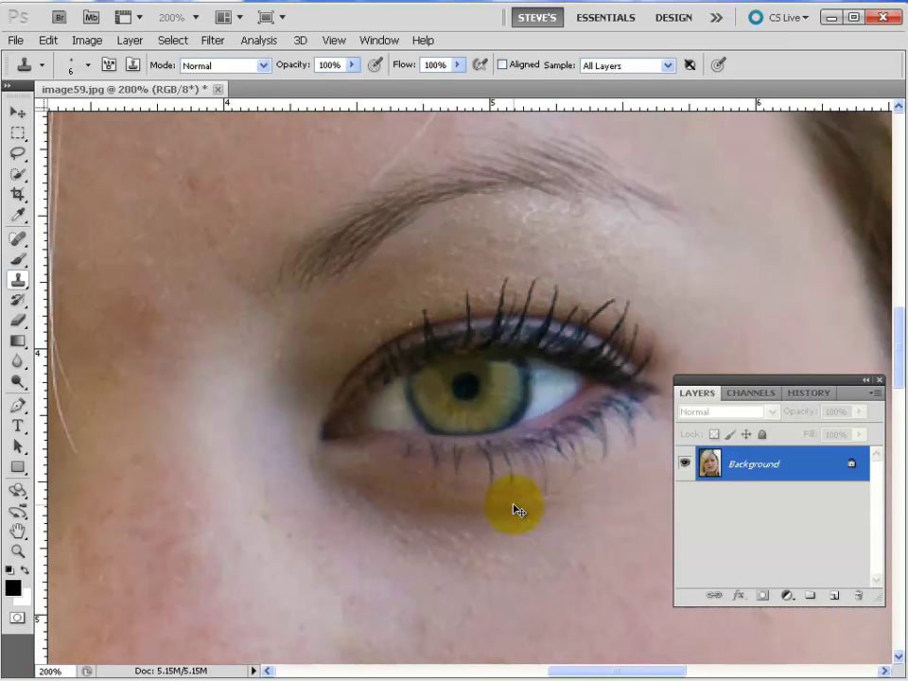
key("ctrl+minus")
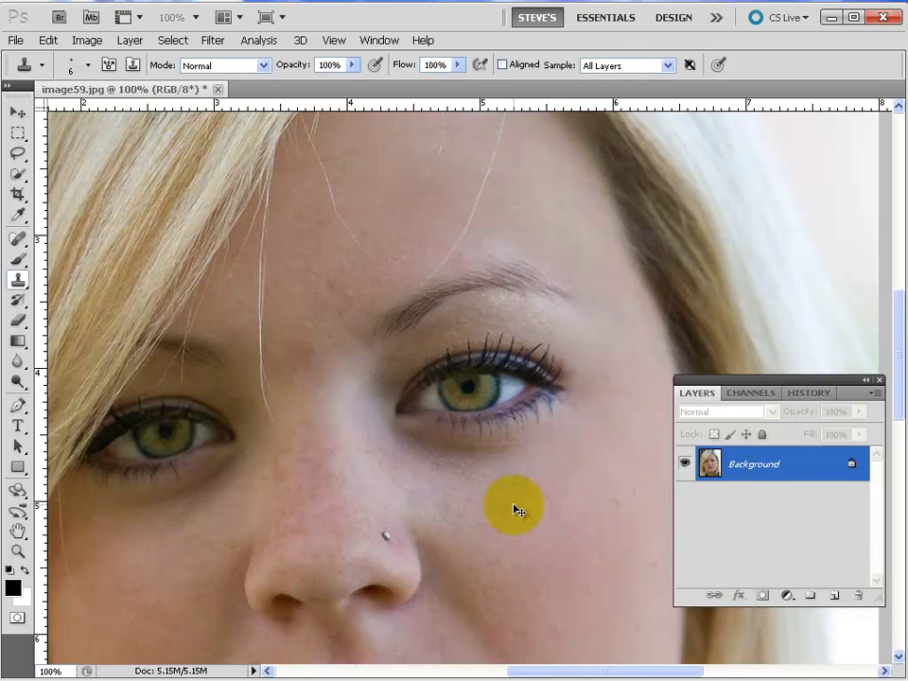
key("ctrl+plus")
key("ctrl+plus")
key("ctrl+plus")
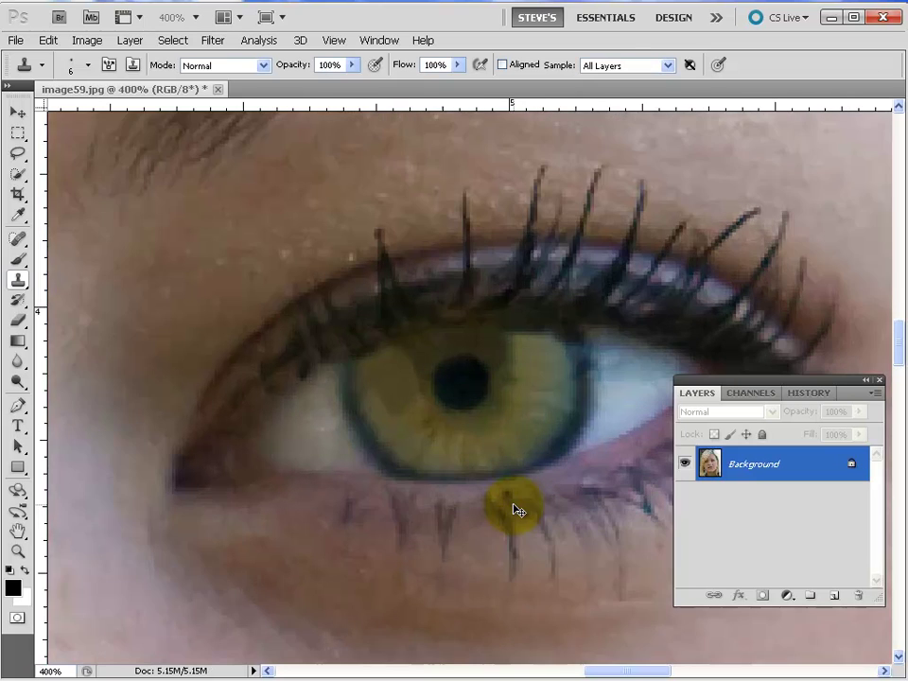
key("ctrl+plus")
left_click_drag(514, 505, 463, 344)
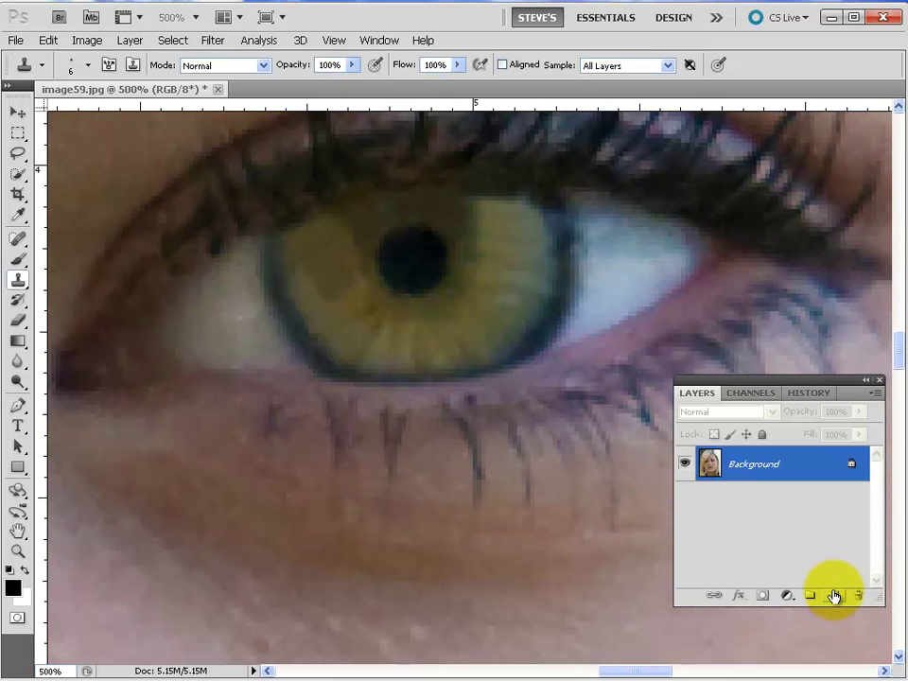
left_click(834, 596)
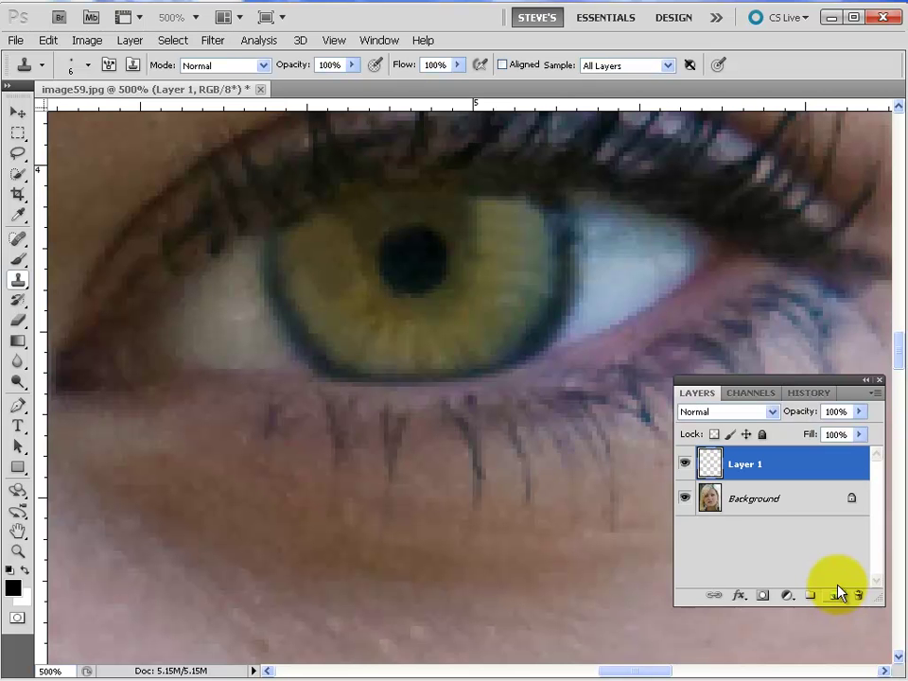
left_click_drag(728, 378, 687, 349)
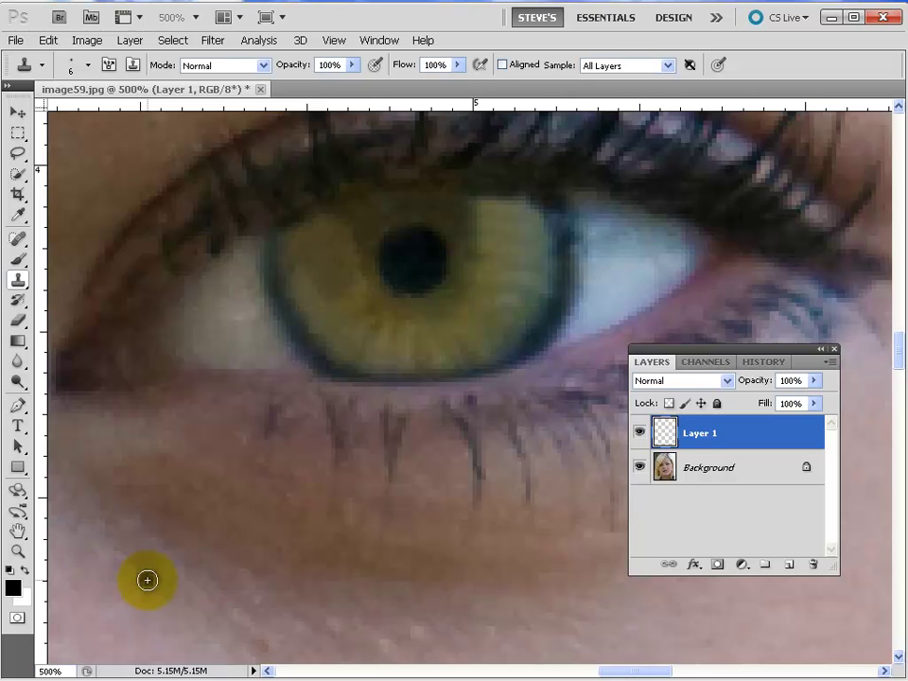
Make white the foreground colour and choose the Brush tool with a soft round 7 px tip at 0% hardness.
key("x")
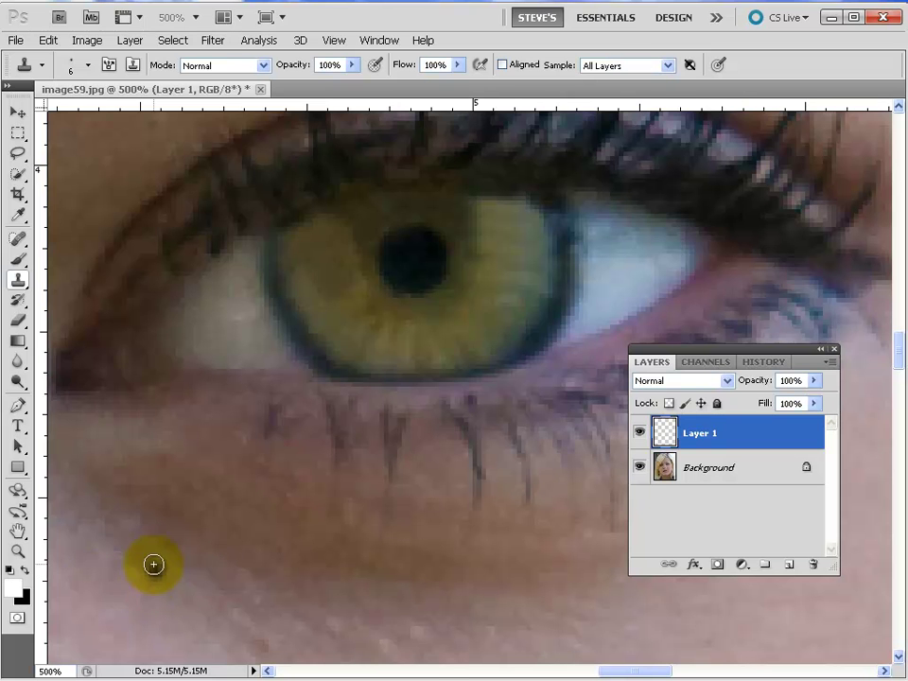
left_click(17, 259)
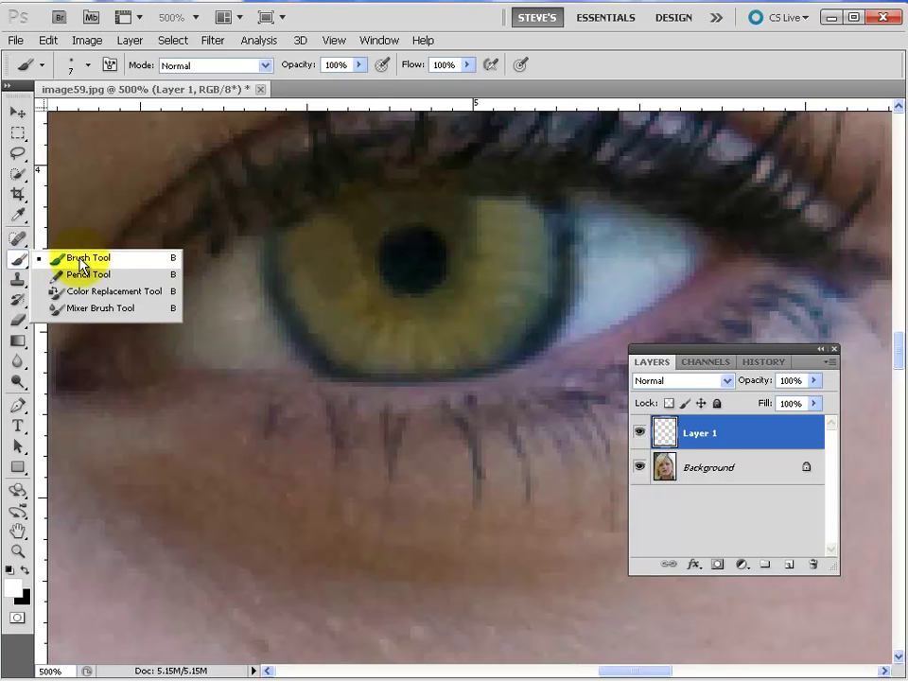
left_click(84, 259)
left_click(89, 68)
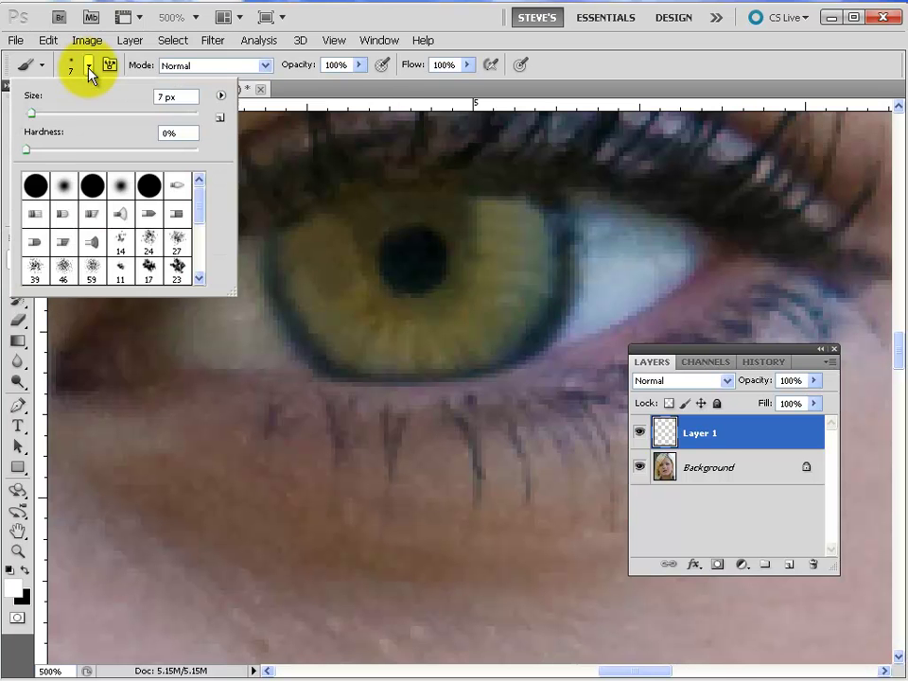
left_click(63, 190)
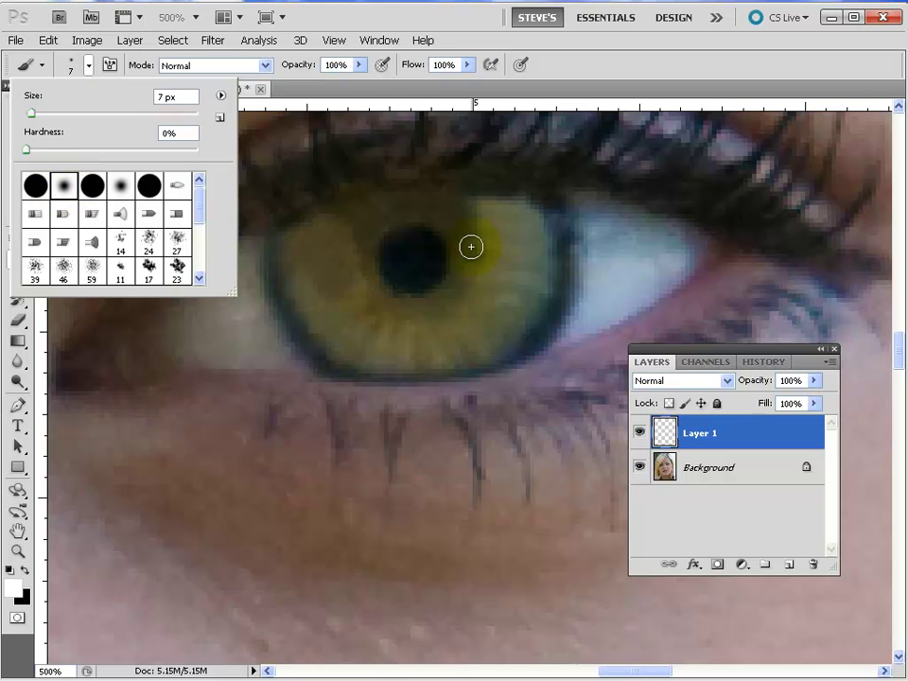
left_click(728, 342)
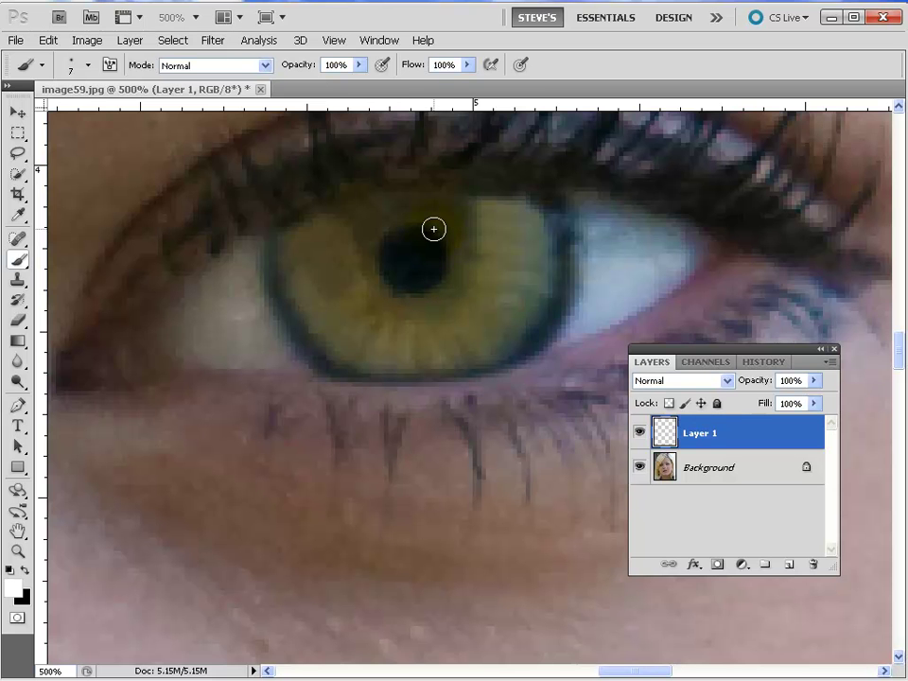
Reduce the brush to 6 px and paint a small white catchlight on the pupil's upper edge, on the side away from the nose.
key("bracketleft")
left_click(439, 230)
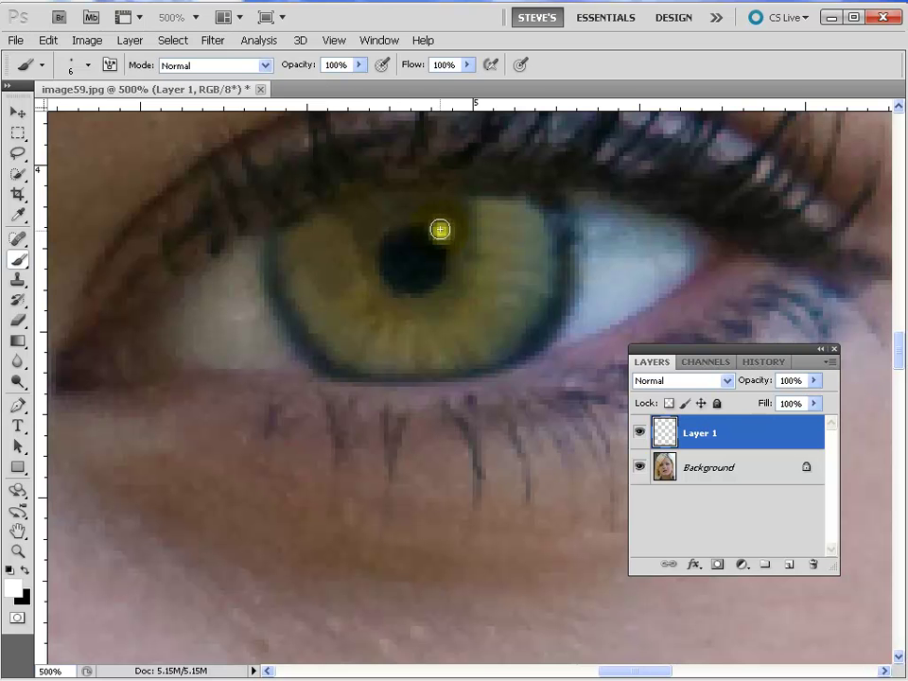
left_click(440, 229)
left_click(441, 228)
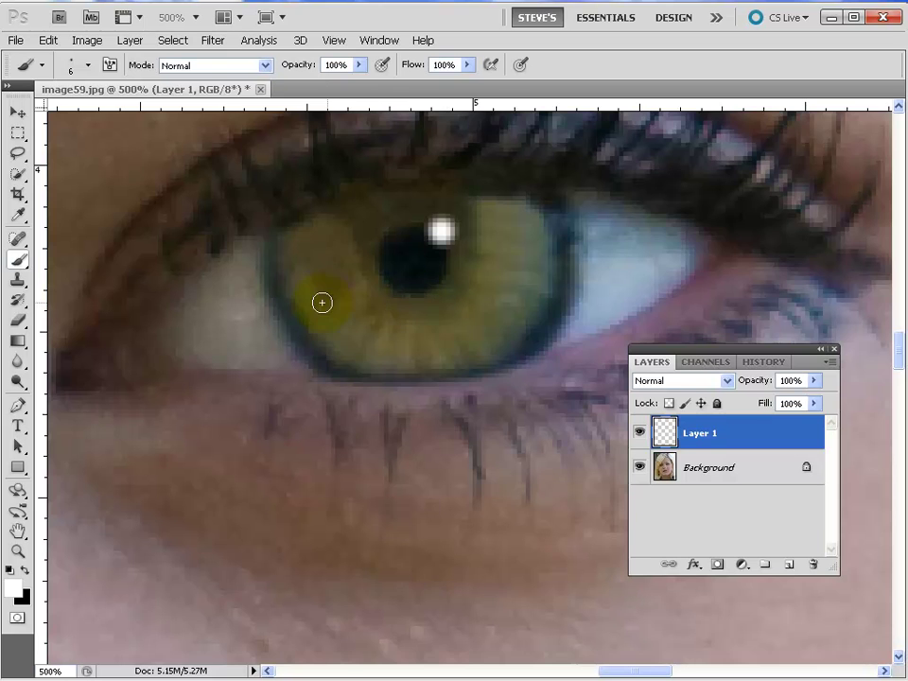
Paint a matching 6 px white catchlight on the pupil's upper edge in the eye beside the hair fringe.
left_click_drag(302, 288, 416, 293)
left_click_drag(206, 290, 474, 283)
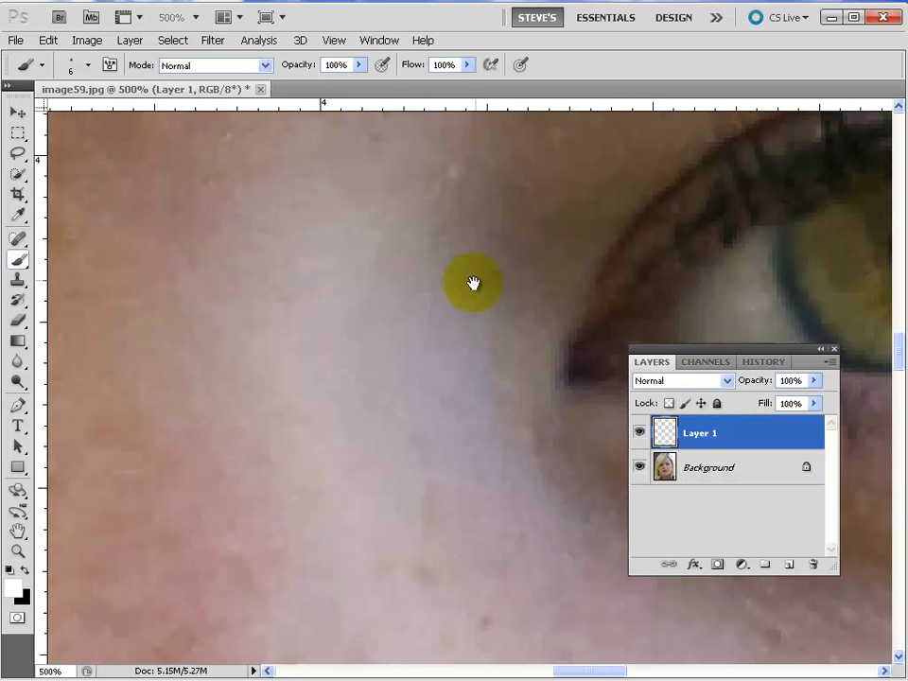
left_click_drag(93, 296, 506, 297)
mouse_move(388, 231)
left_mouse_down()
mouse_move(417, 229)
mouse_move(559, 141)
left_mouse_up()
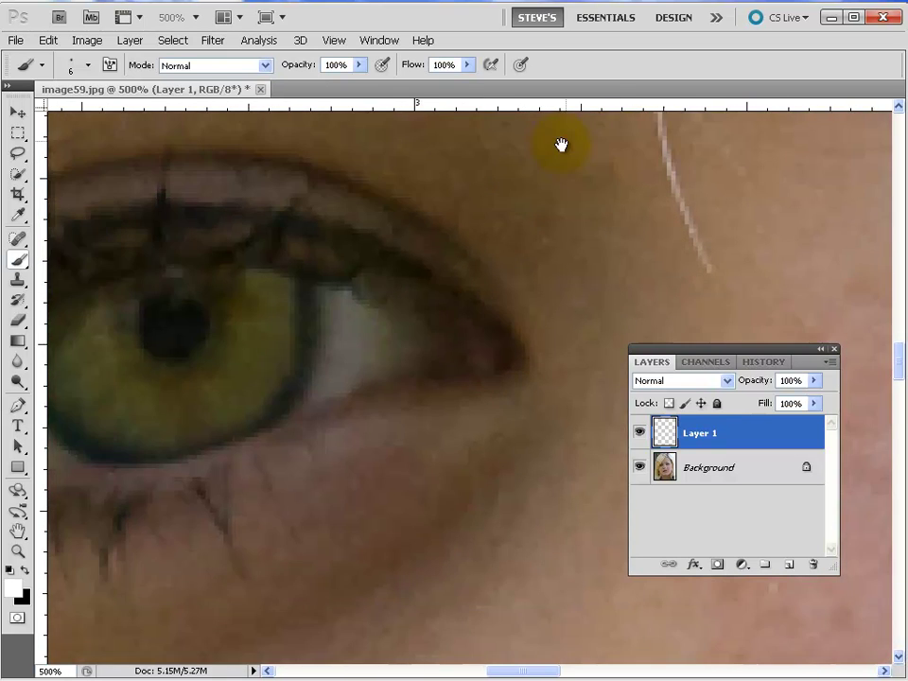
left_click(208, 307)
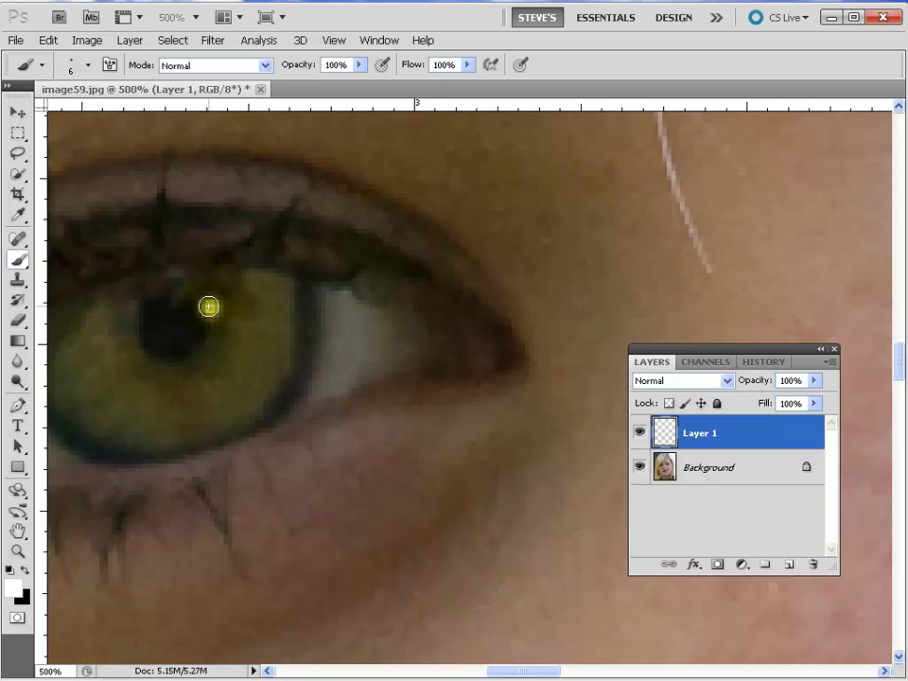
left_click(208, 308)
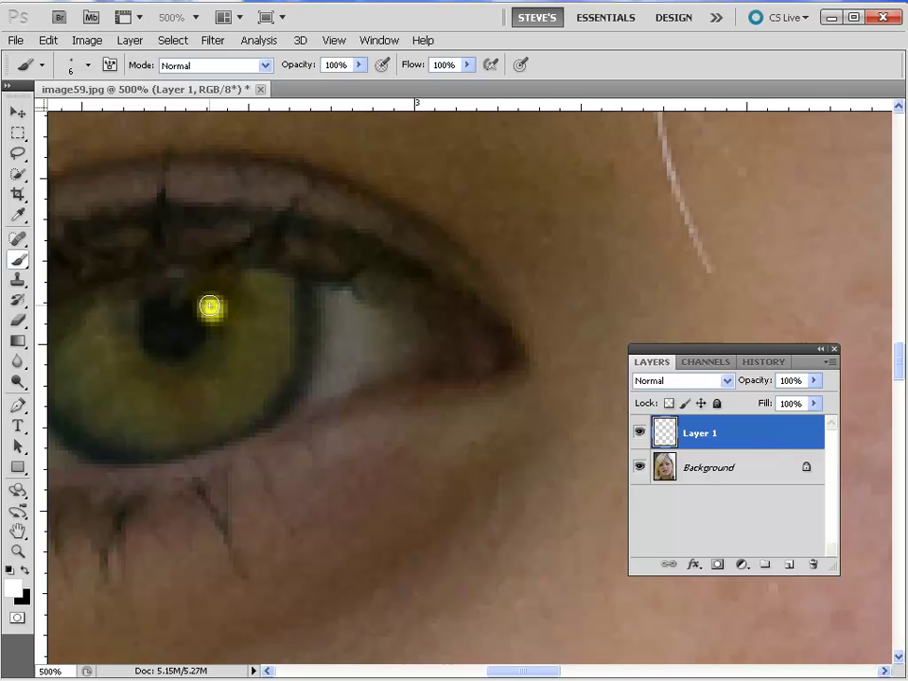
Soften the catchlights on Layer 1 with a Gaussian Blur of 1.0 pixel radius.
left_click(384, 311)
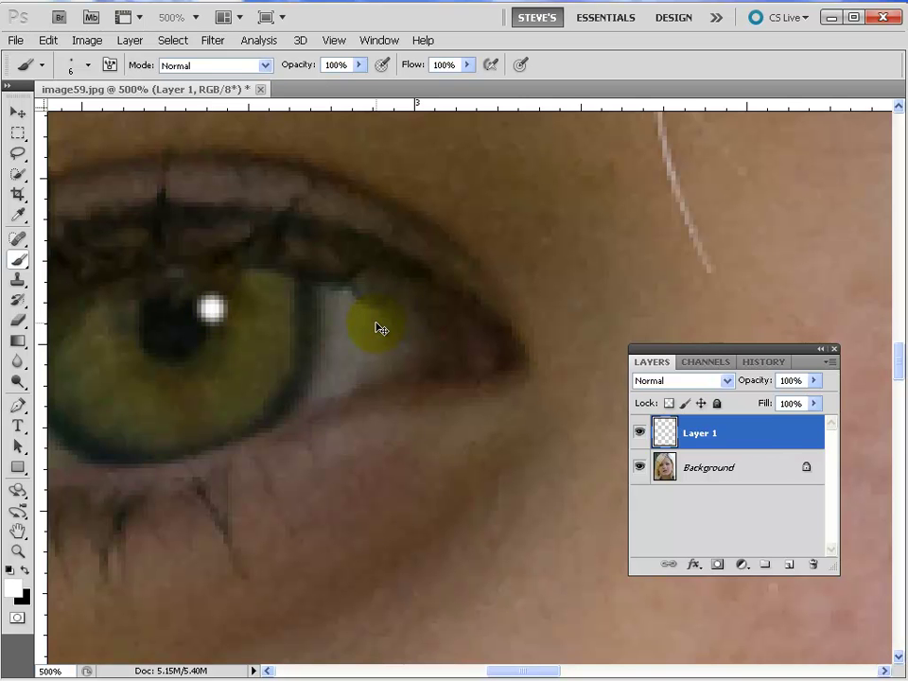
key("ctrl+minus")
key("ctrl+minus")
key("ctrl+minus")
key("ctrl+minus")
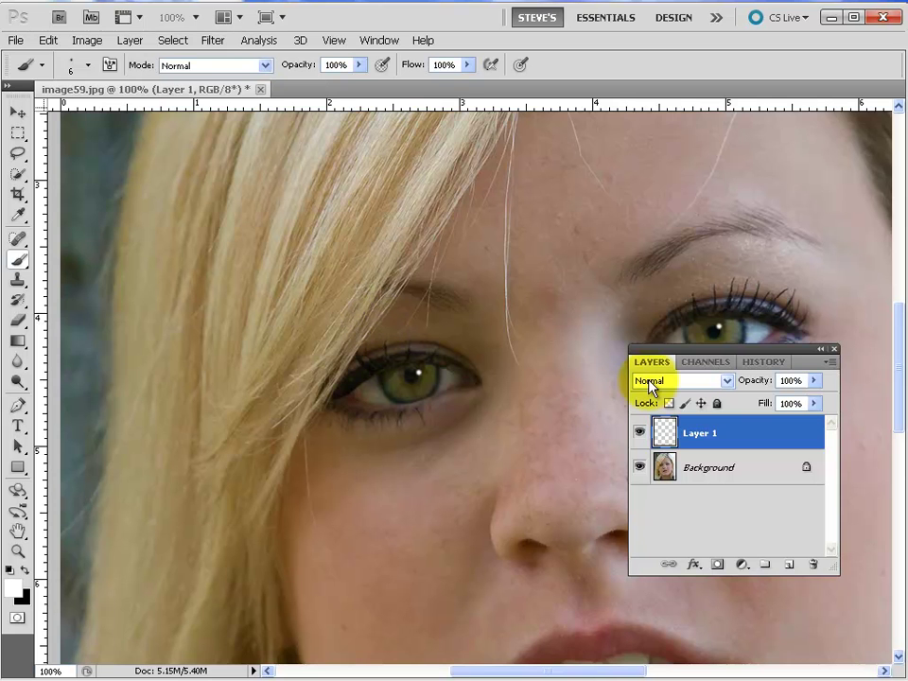
left_click_drag(535, 320, 437, 266)
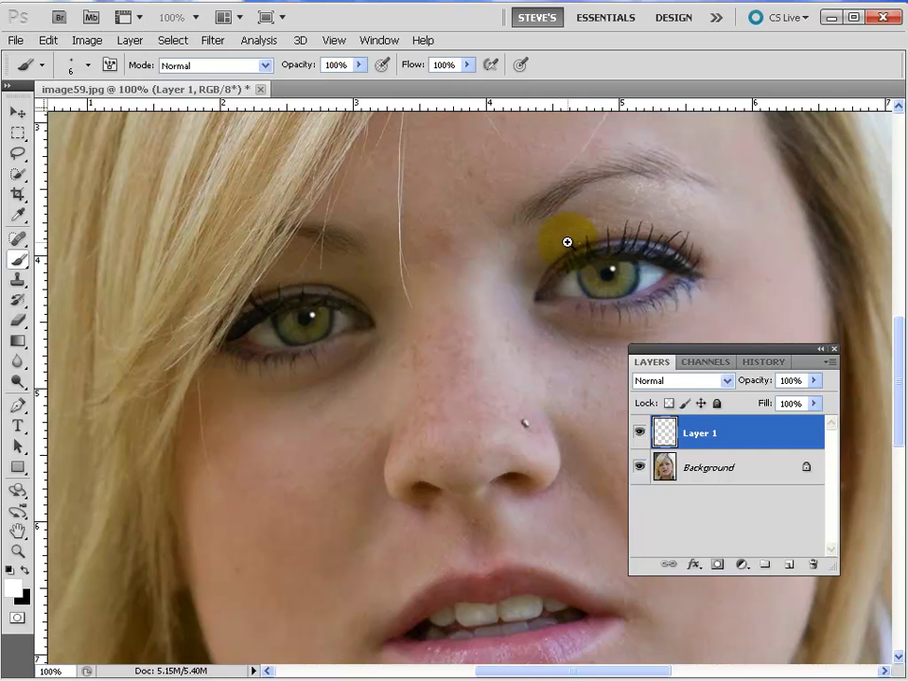
left_click_drag(543, 226, 673, 314)
left_click_drag(513, 388, 497, 336)
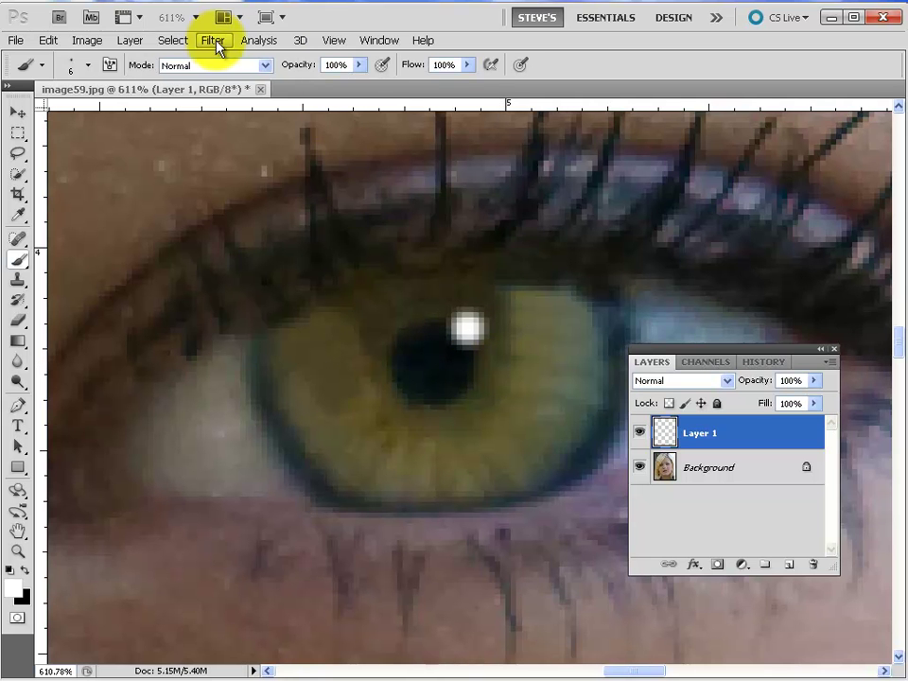
left_click(212, 41)
mouse_move(355, 191)
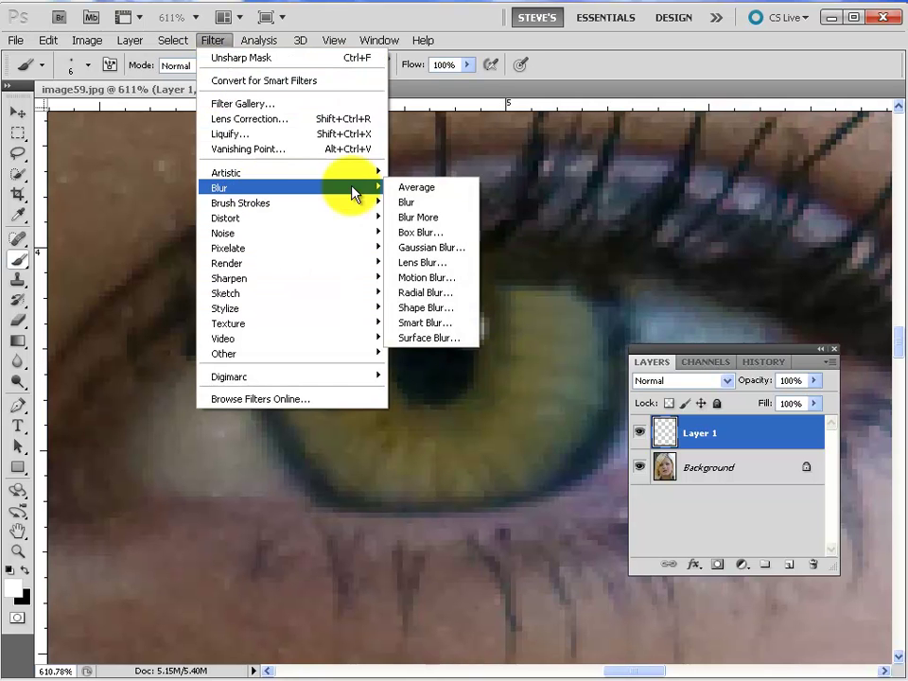
left_click(431, 247)
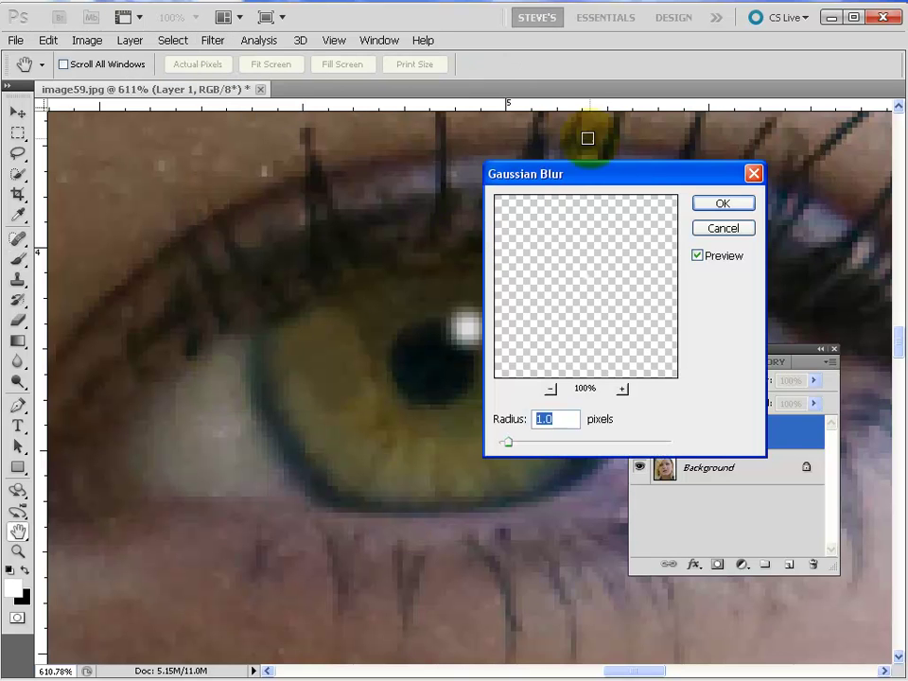
left_click_drag(587, 175, 714, 148)
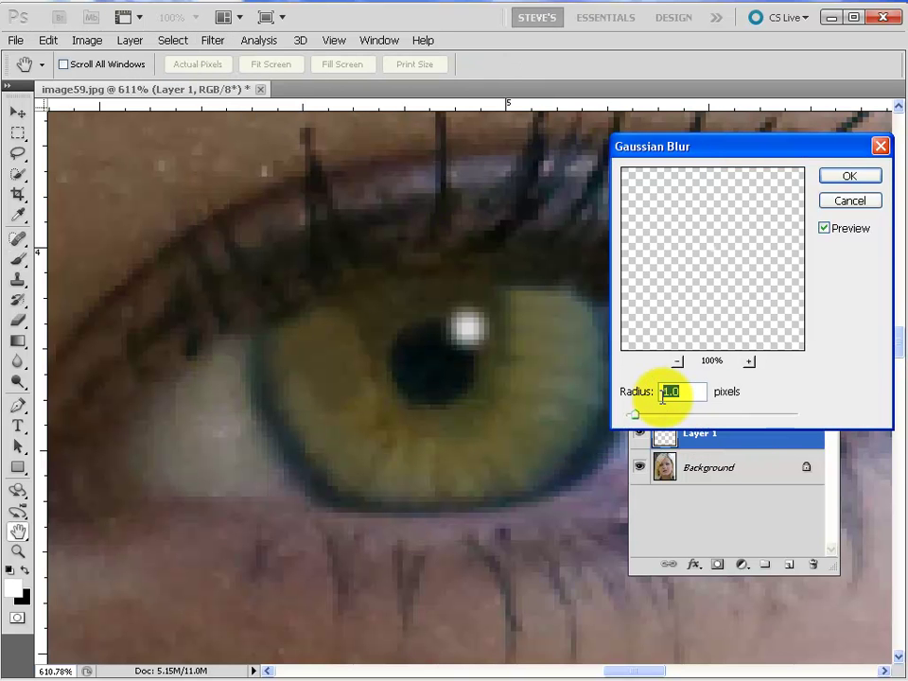
left_click(842, 178)
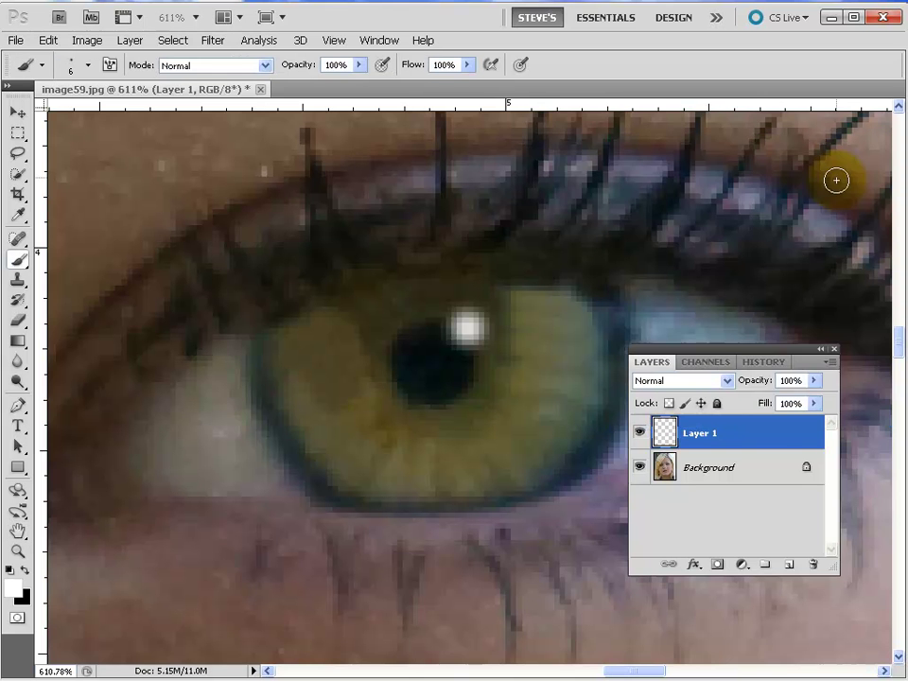
Reduce the opacity of the blurred catchlight layer to 51%.
left_click(813, 380)
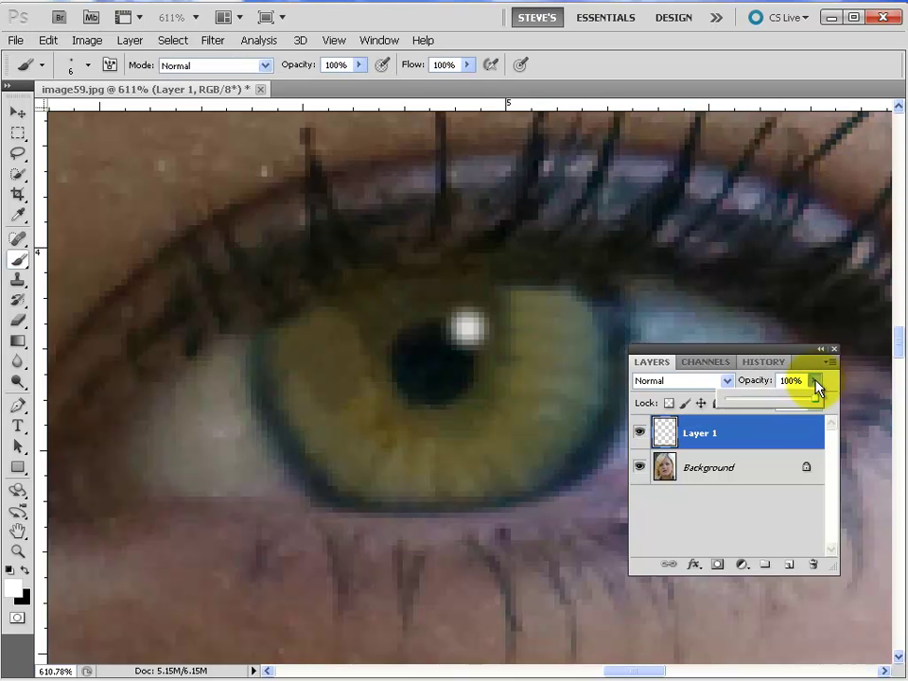
left_click_drag(797, 399, 774, 405)
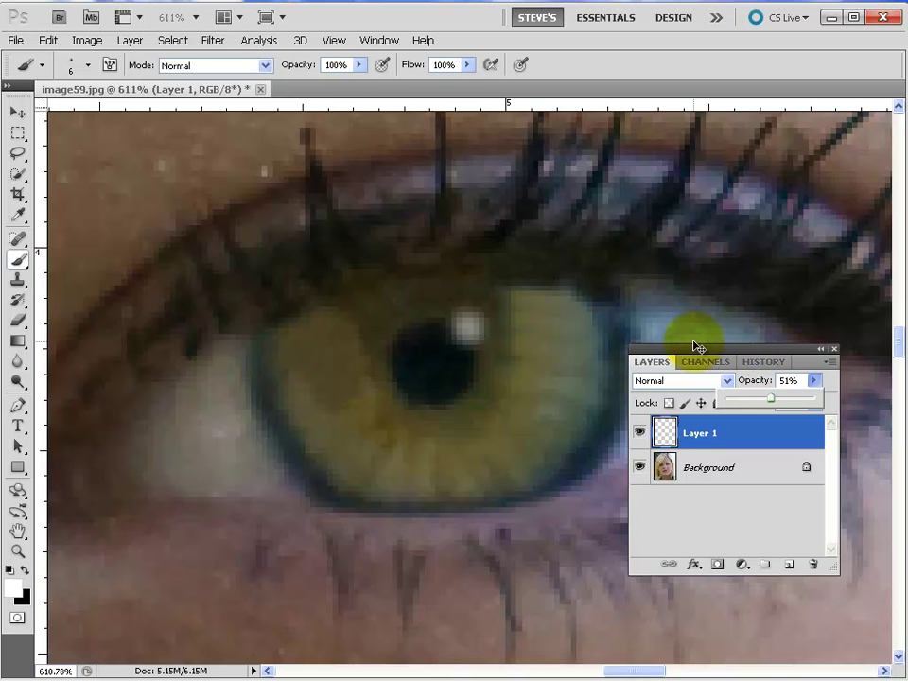
key("ctrl+minus")
key("ctrl+minus")
key("ctrl+minus")
key("ctrl+minus")
key("ctrl+minus")
key("ctrl+minus")
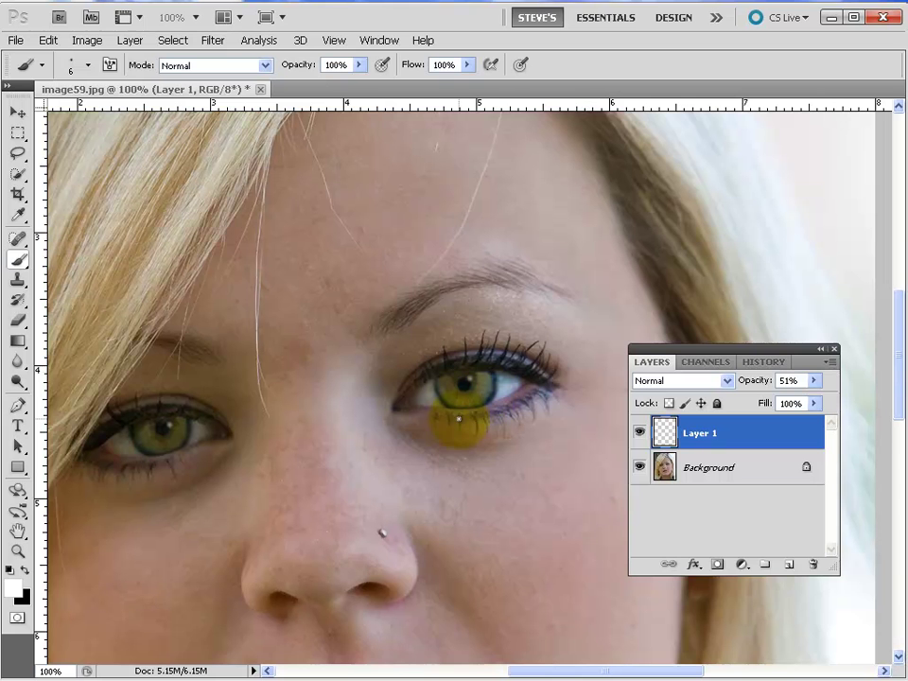
Clear the existing catchlights from Layer 1 and paint an 8 px white catchlight on the pupil's upper edge in the eye away from the fringe.
left_click_drag(462, 407, 470, 376)
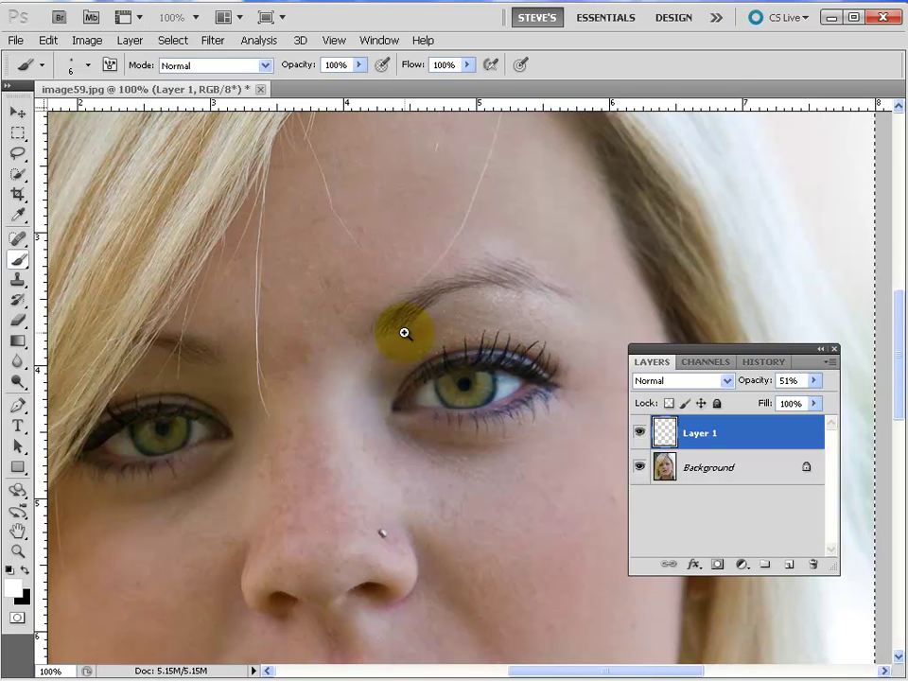
left_click_drag(498, 393, 542, 429)
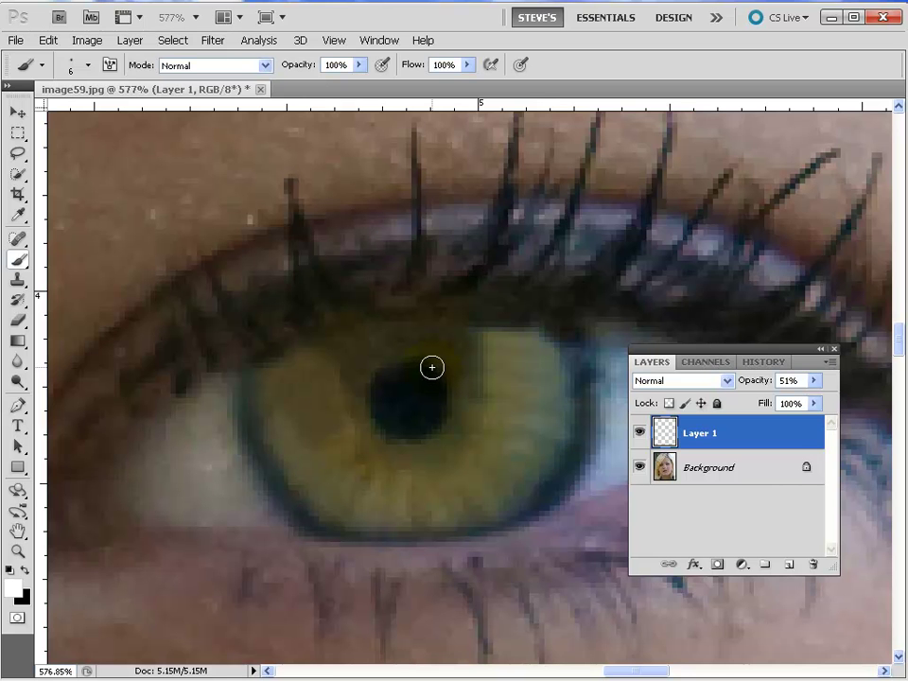
key("bracketright")
key("bracketright")
left_click(434, 365)
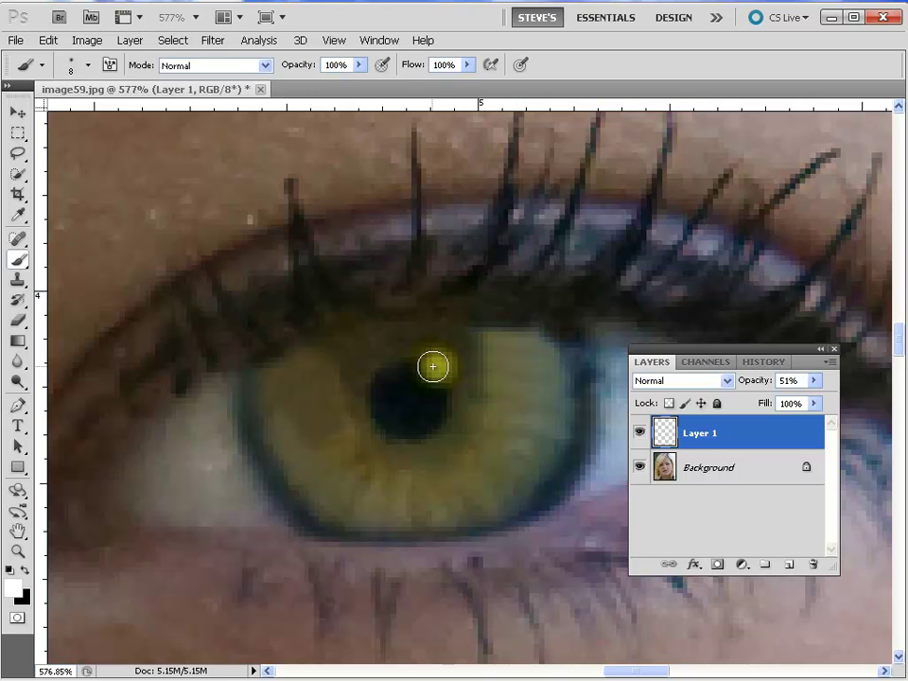
left_click(434, 364)
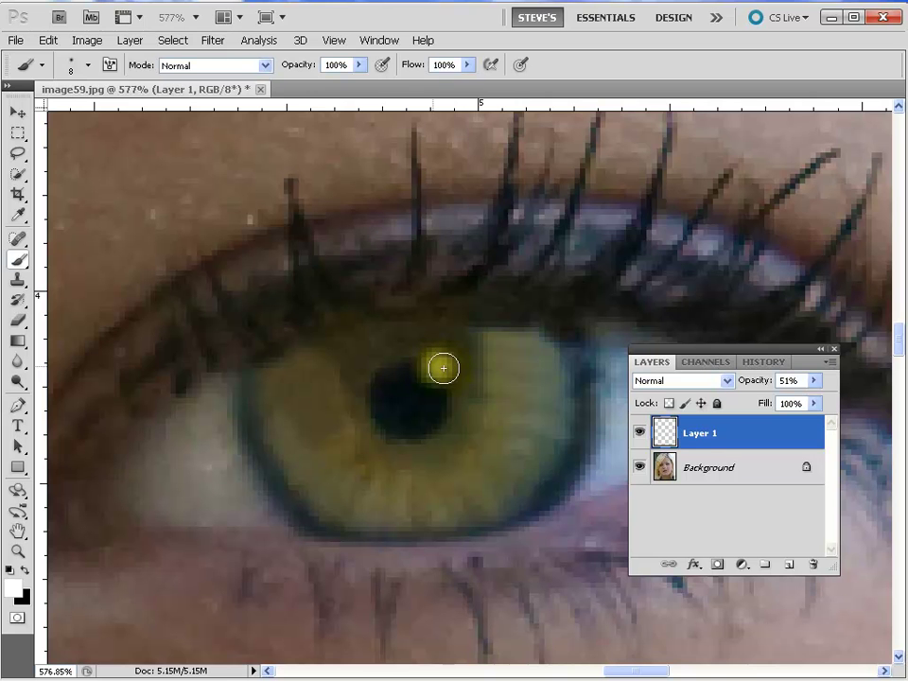
Raise the opacity of the catchlight layer to 97%.
left_click(814, 382)
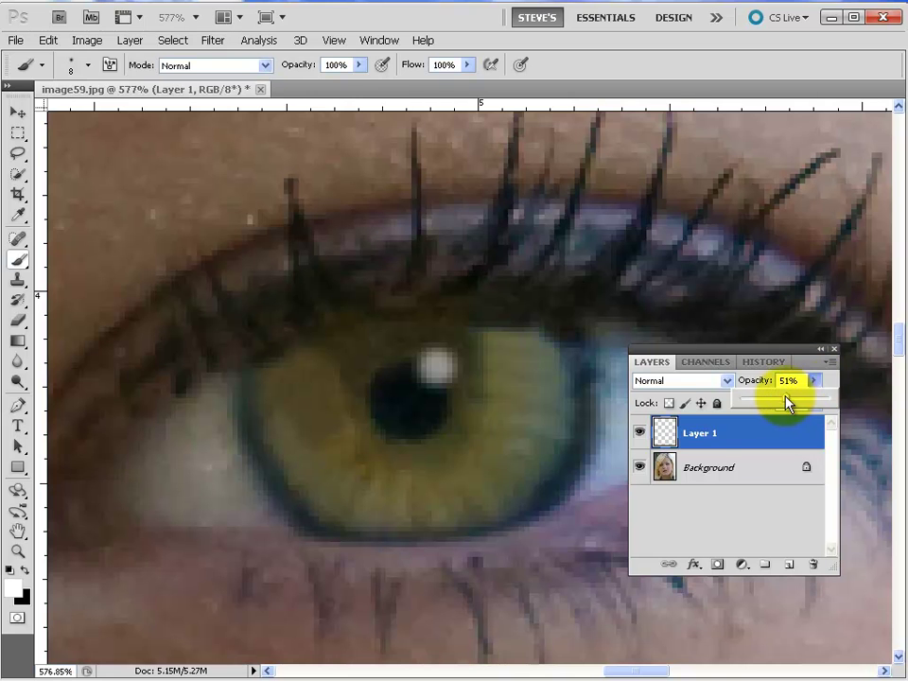
left_click_drag(786, 401, 832, 398)
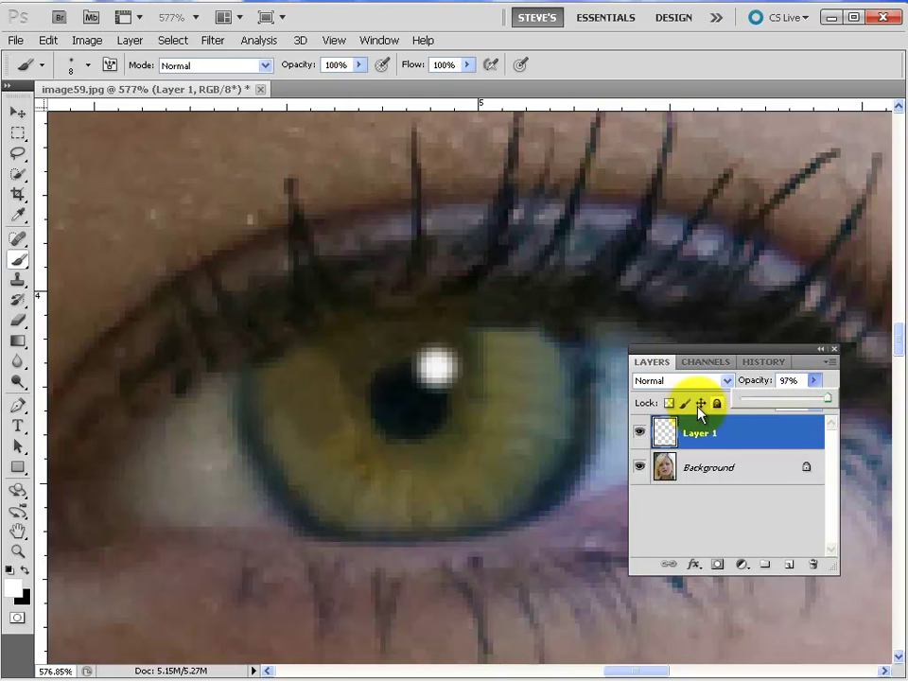
left_click(437, 366)
Paint a matching 8 px white catchlight on the pupil's upper edge in the eye beside the hair fringe.
mouse_move(397, 377)
left_mouse_down()
mouse_move(460, 370)
mouse_move(521, 324)
mouse_move(875, 288)
left_mouse_up()
mouse_move(130, 330)
left_mouse_down()
mouse_move(774, 287)
mouse_move(866, 127)
left_mouse_up()
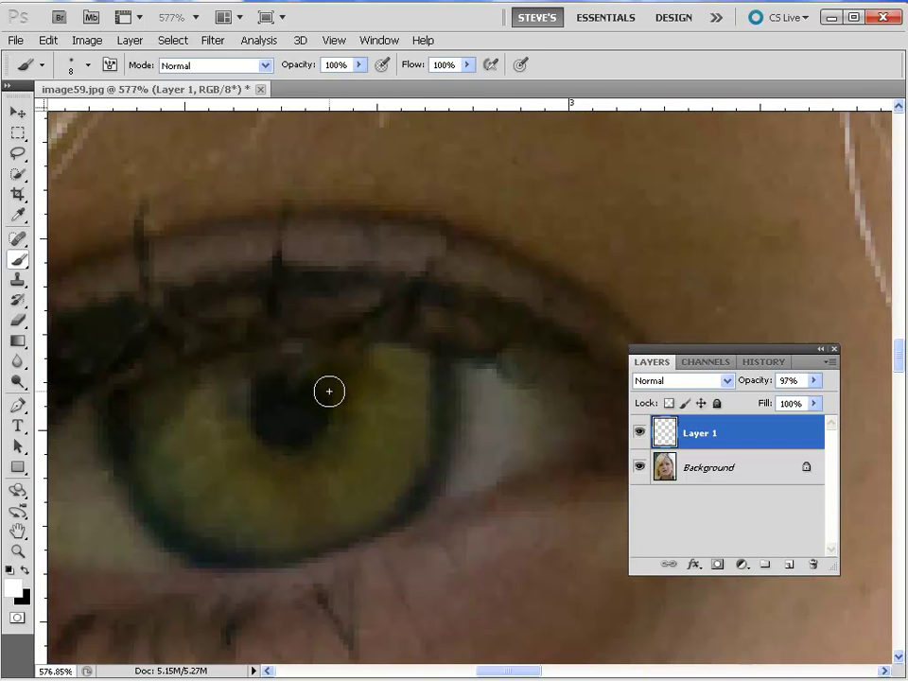
left_click(328, 387)
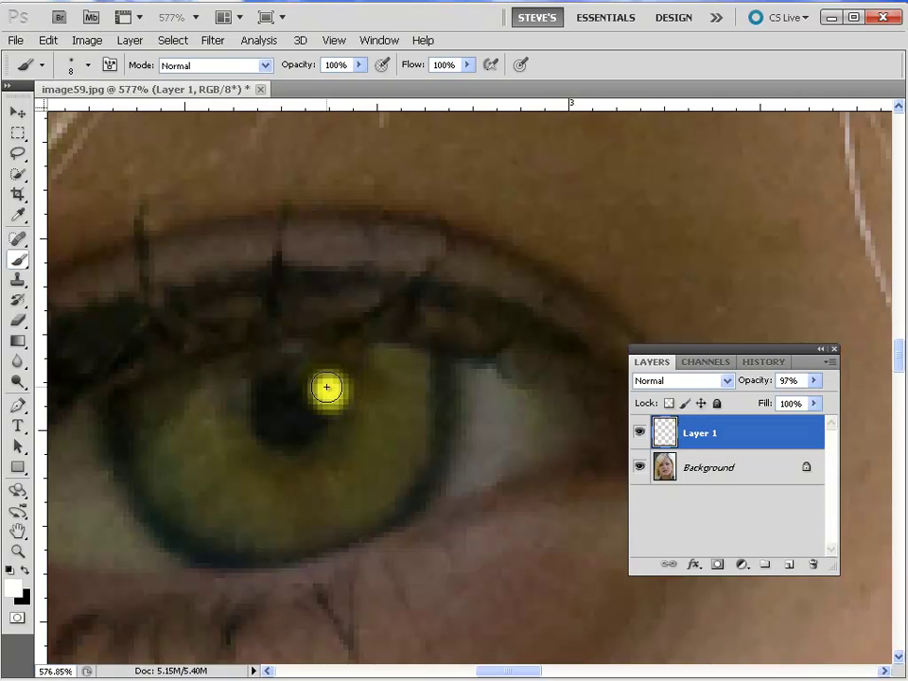
left_click_drag(326, 386, 329, 386)
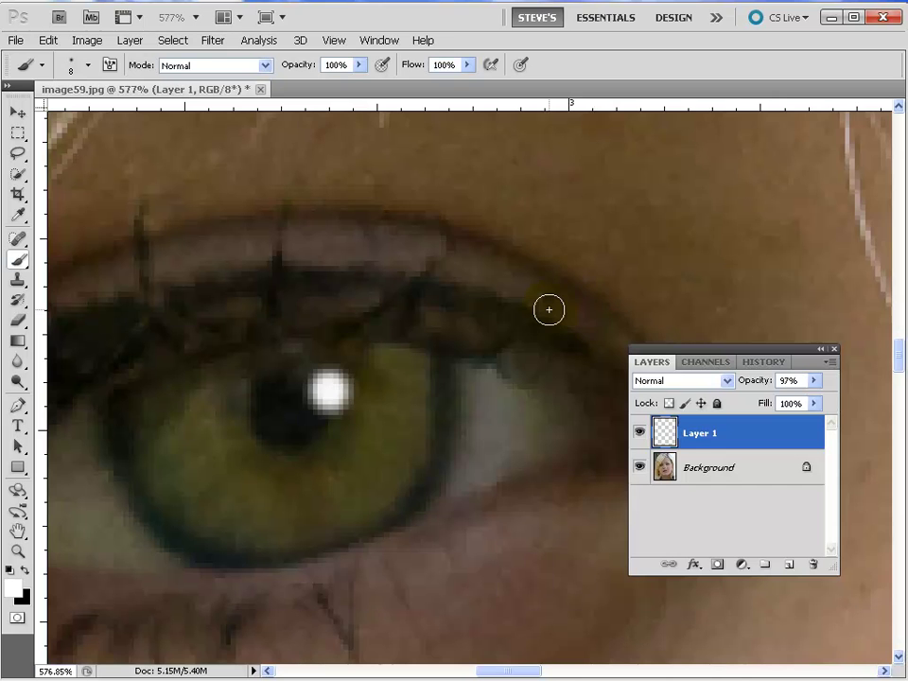
Compare the catchlights in both eyes with the whole face in view and the layer list moved clear of the face.
key("ctrl+minus")
key("ctrl+minus")
key("ctrl+minus")
key("ctrl+minus")
key("ctrl+minus")
key("ctrl+minus")
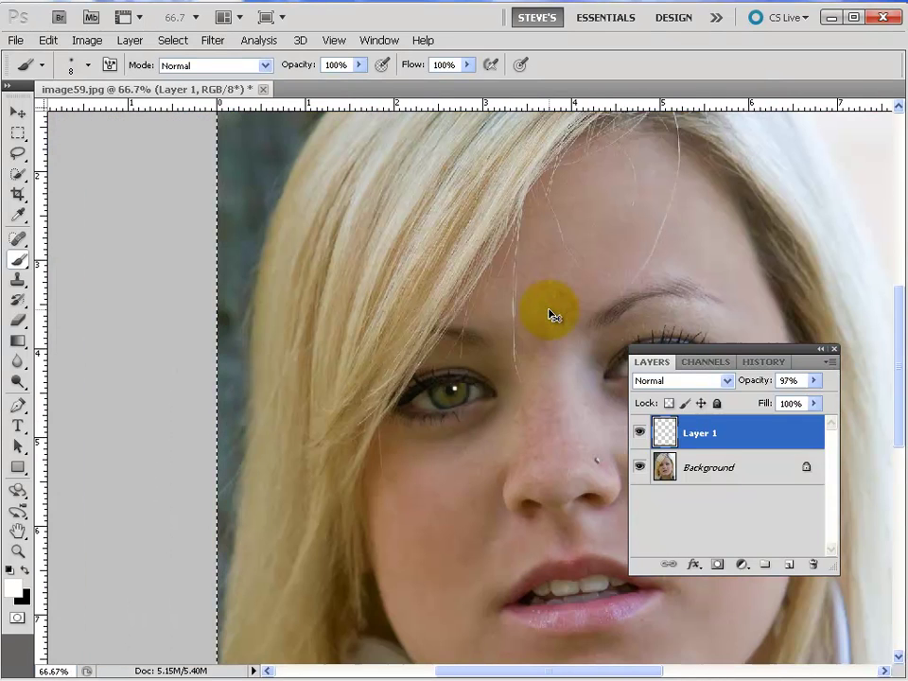
left_click_drag(552, 314, 550, 308)
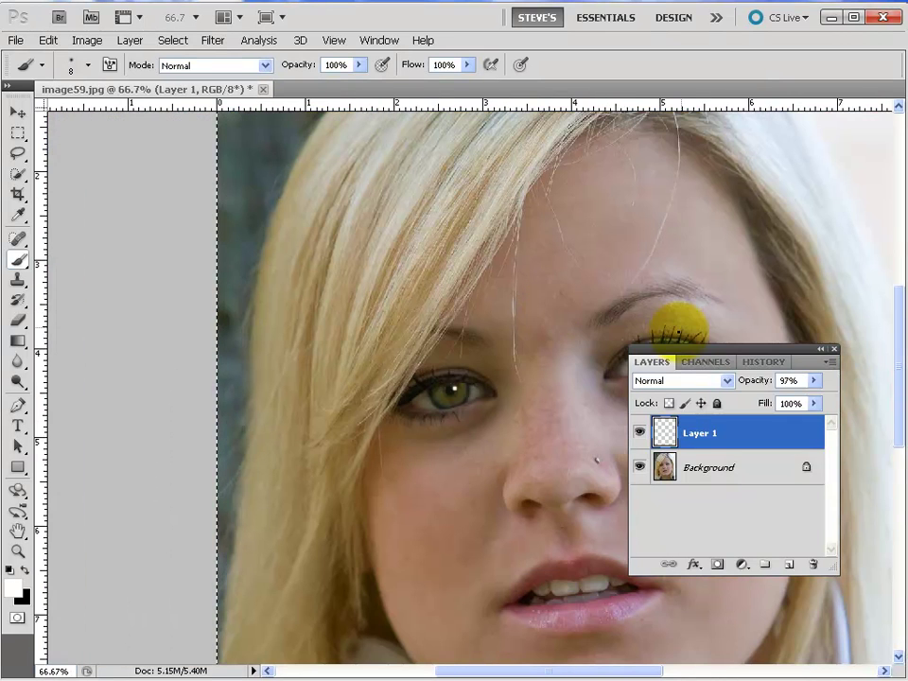
mouse_move(712, 354)
left_mouse_down()
mouse_move(799, 371)
mouse_move(828, 387)
mouse_move(854, 370)
left_mouse_up()
left_click_drag(652, 363, 650, 384)
Reapply the 1.0 pixel Gaussian Blur to the catchlight layer.
key("ctrl+space")
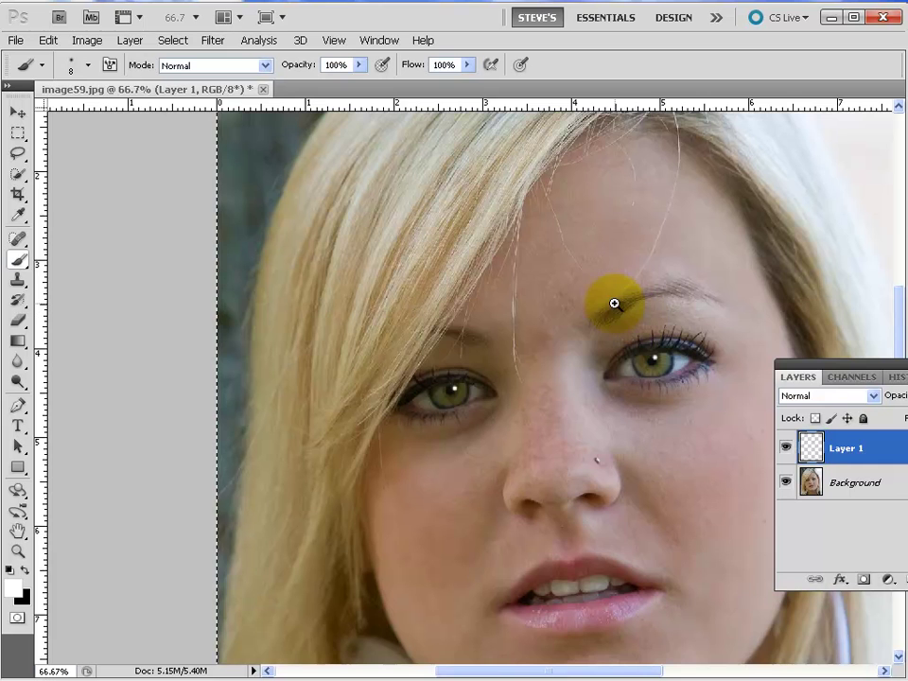
mouse_move(592, 324)
left_mouse_down()
mouse_move(684, 368)
mouse_move(732, 412)
left_mouse_up()
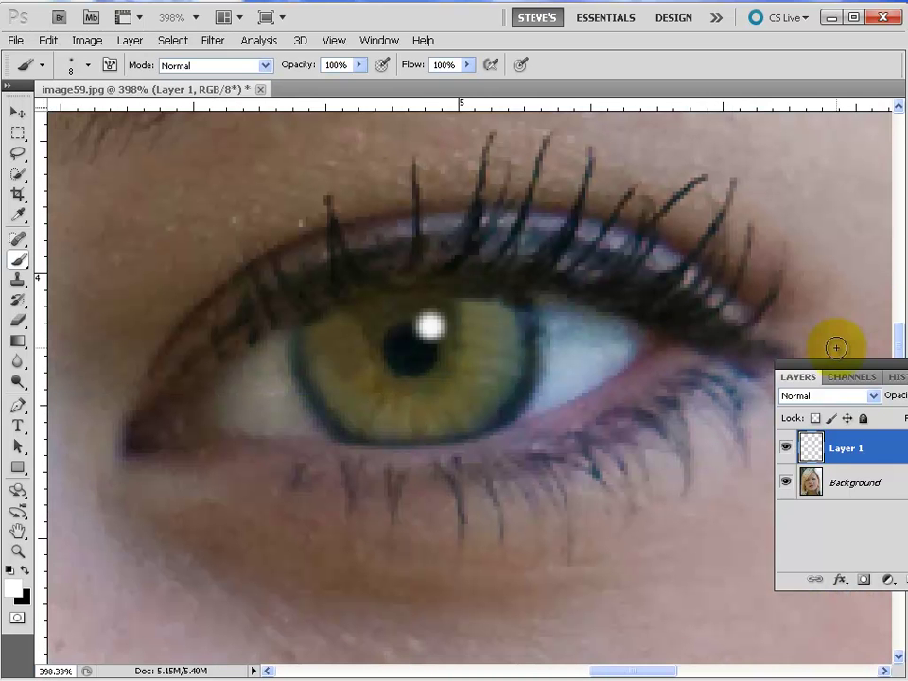
left_click_drag(850, 355, 705, 336)
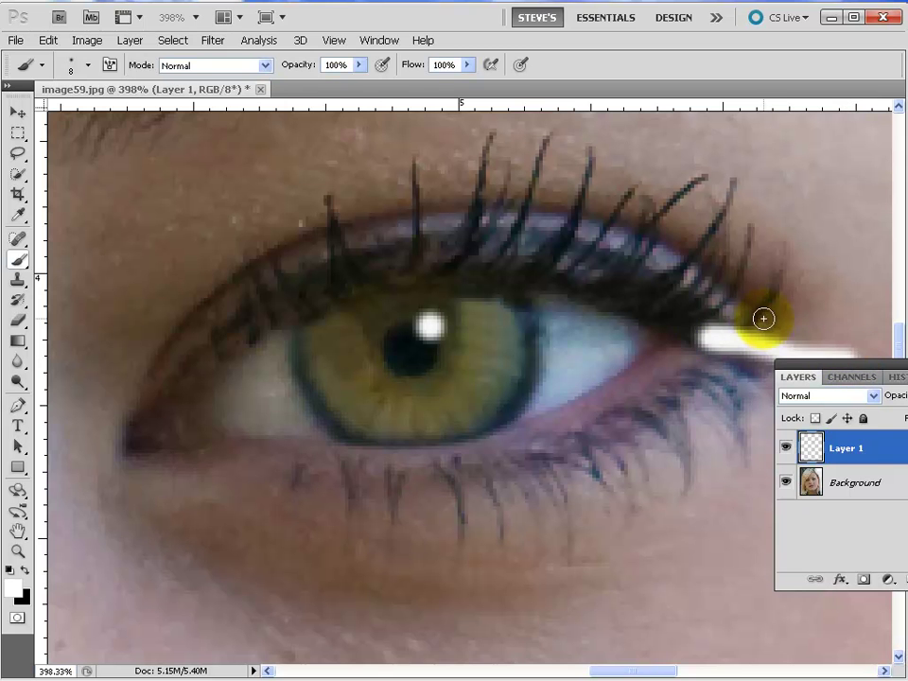
key("ctrl+z")
left_click_drag(832, 367, 751, 298)
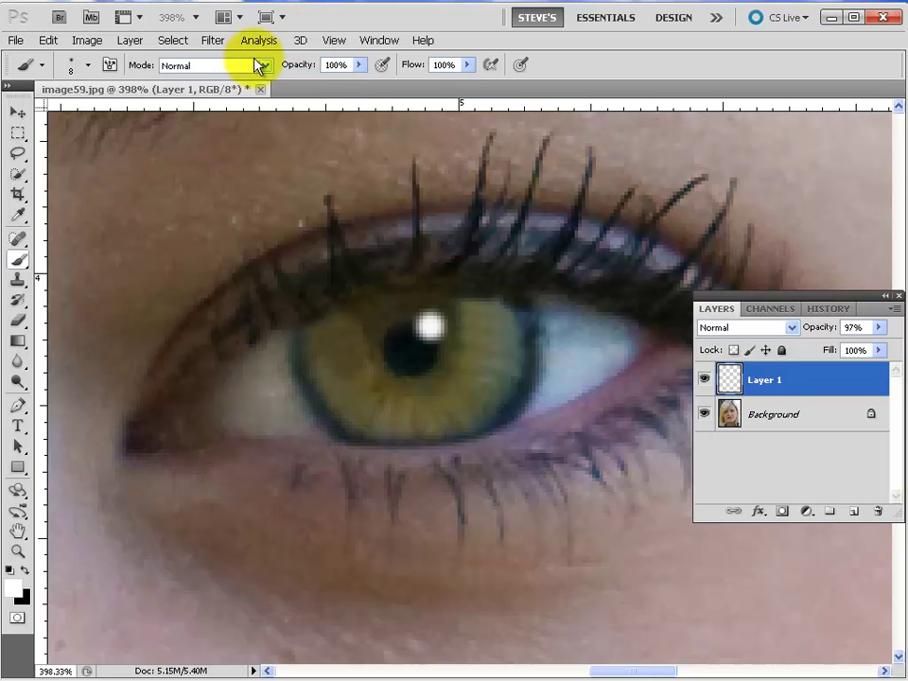
left_click(213, 41)
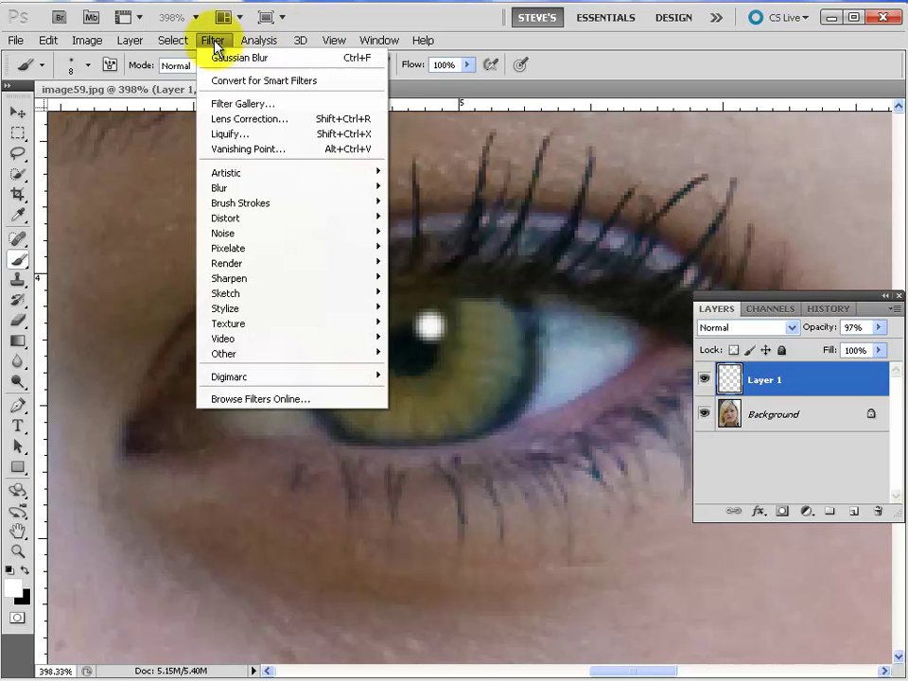
left_click(270, 59)
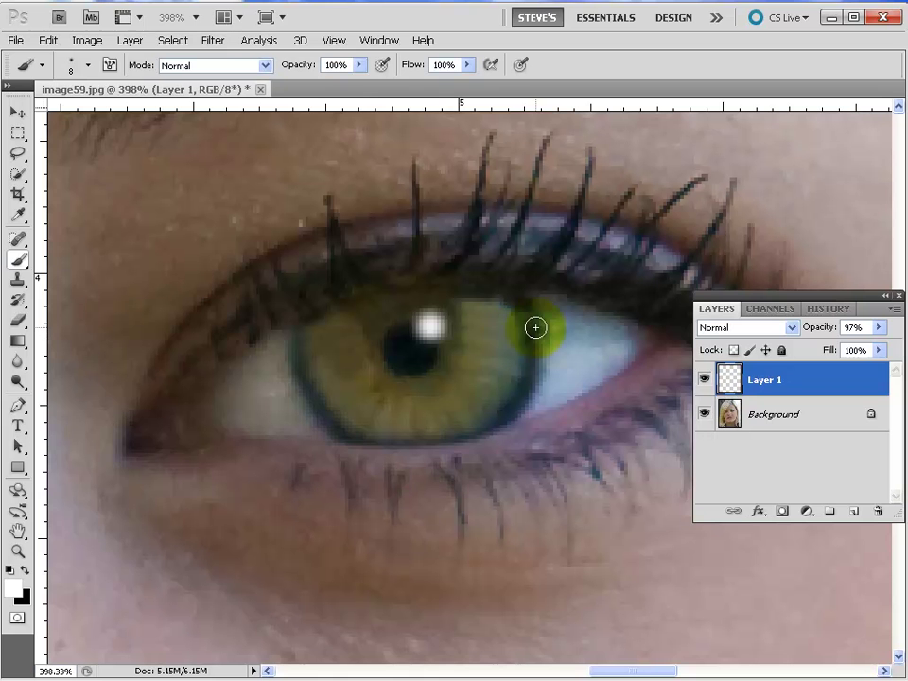
Lower Layer 1's opacity to 56% and move the layer list further off the eye.
left_click(882, 327)
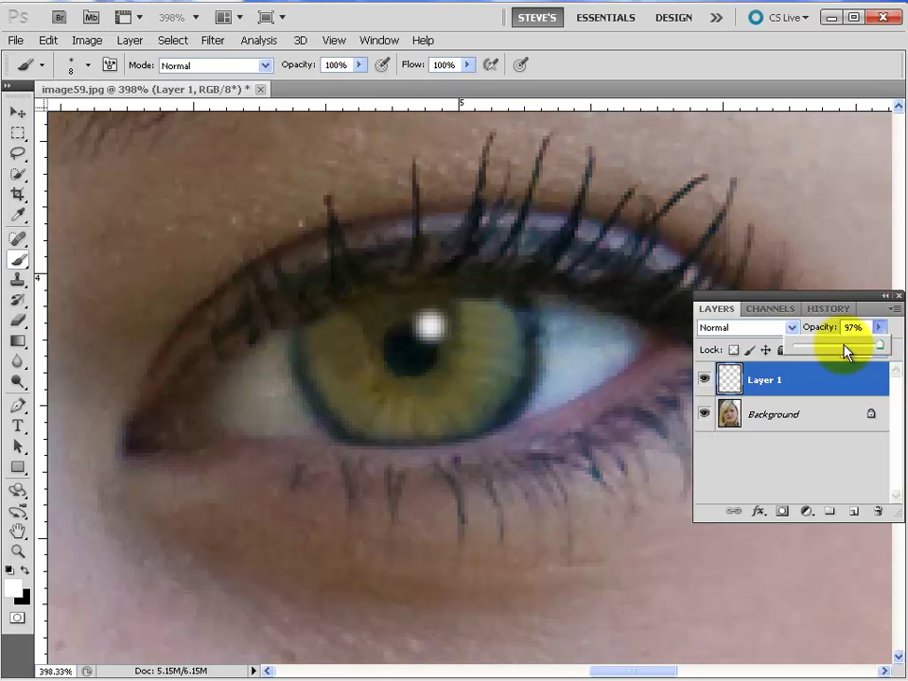
left_click(845, 347)
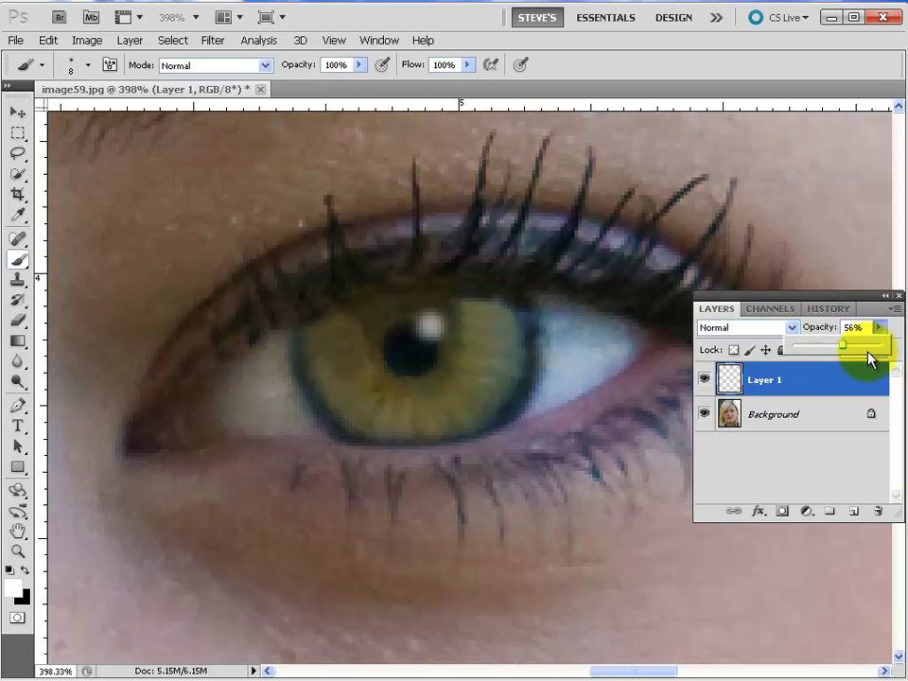
left_click(841, 293)
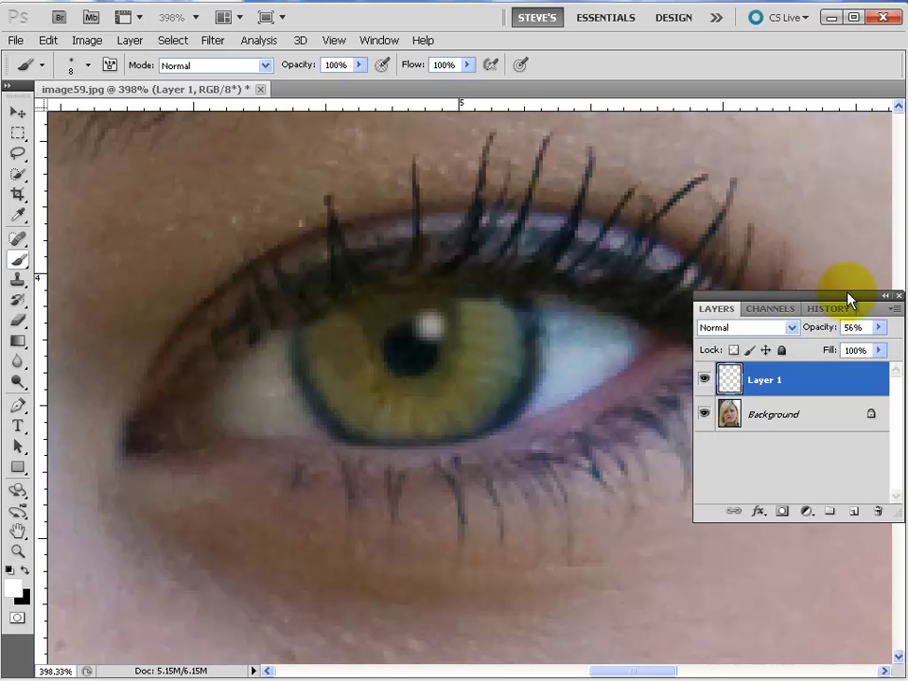
left_click_drag(848, 293, 879, 289)
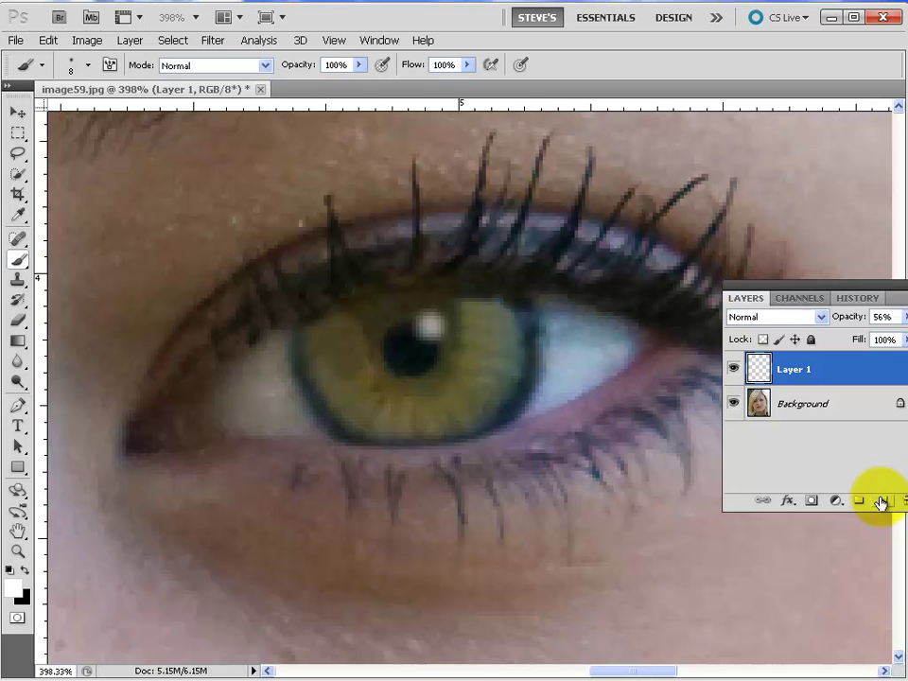
Create a new layer above Layer 1 and dab a white catchlight beside the right-hand eye's pupil with a size 7 brush.
left_click_drag(862, 278, 804, 268)
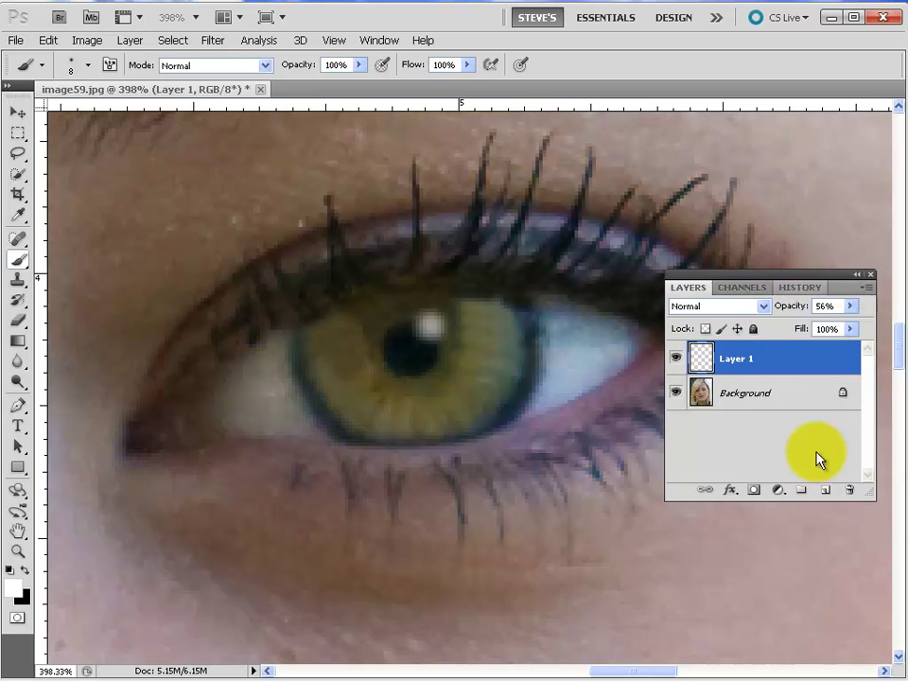
left_click(823, 491)
left_click(431, 327)
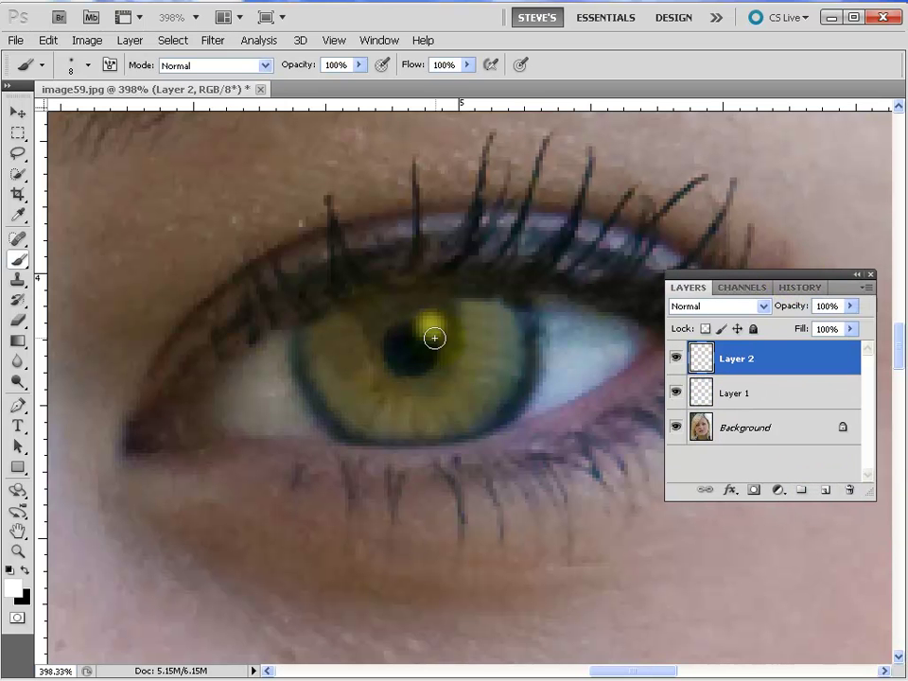
key("[")
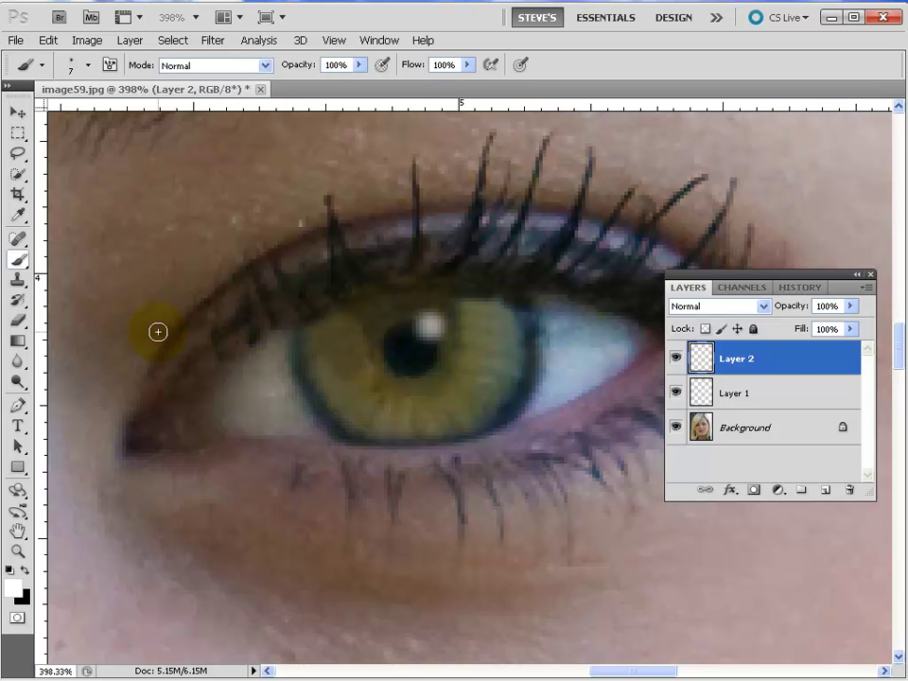
left_click(807, 349)
left_click(563, 367)
left_click(424, 334)
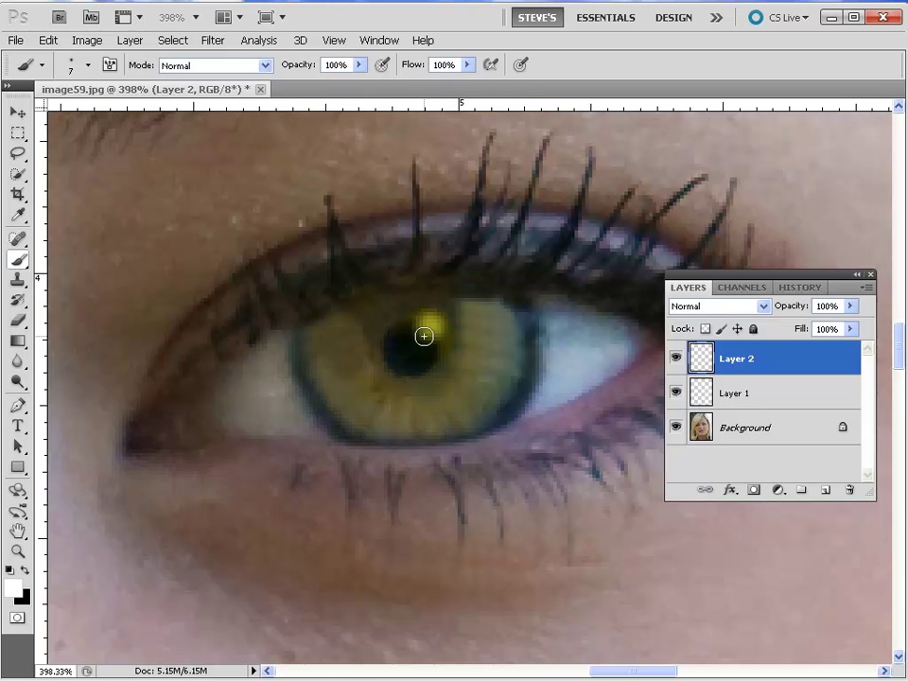
left_click(425, 335)
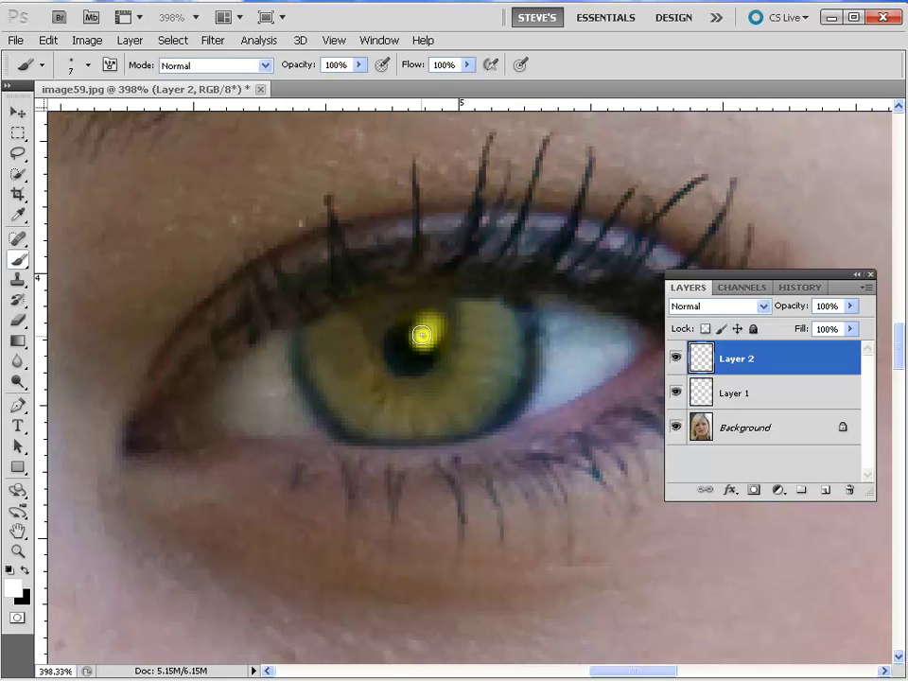
Dab a matching white catchlight beside the pupil of the left-hand eye on Layer 2.
left_click_drag(344, 312, 701, 277)
mouse_move(264, 344)
left_mouse_down()
mouse_move(687, 282)
mouse_move(657, 323)
left_mouse_up()
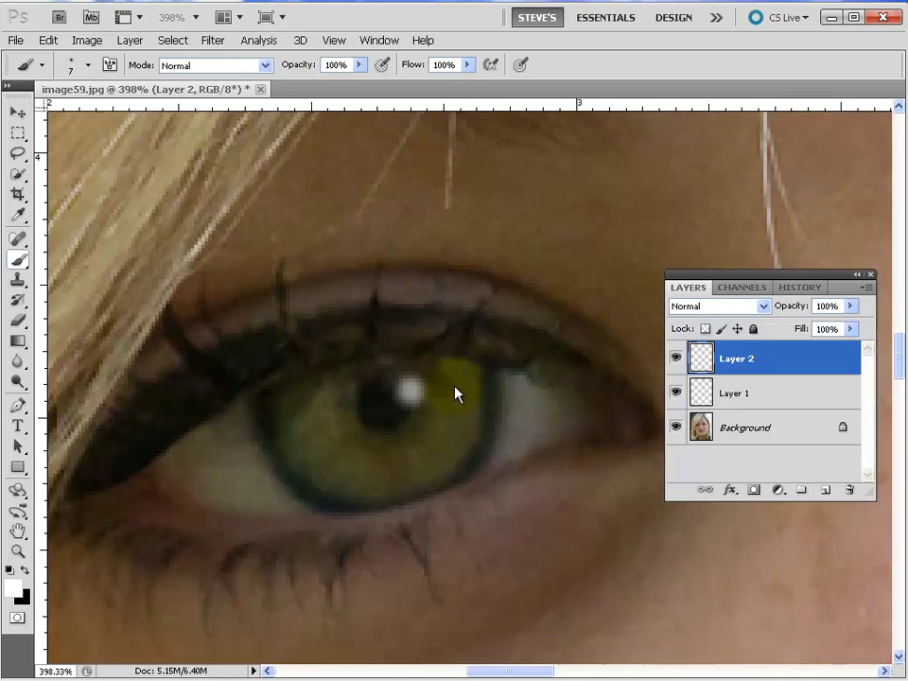
left_click(403, 398)
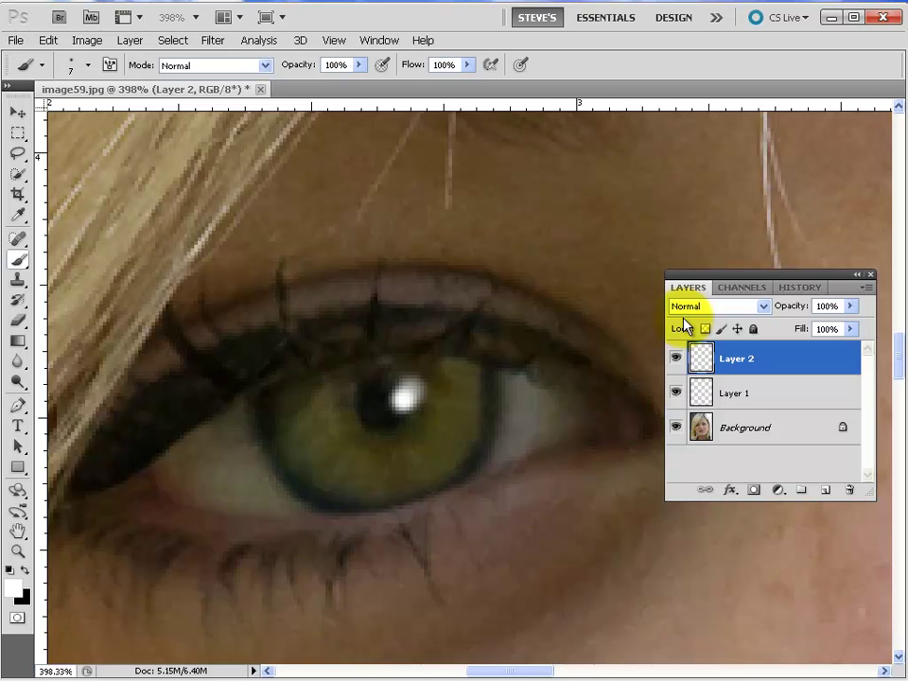
Lower Layer 2's opacity to 59% while judging both eyes at 100% view.
key("ctrl+minus")
key("ctrl+minus")
key("ctrl+minus")
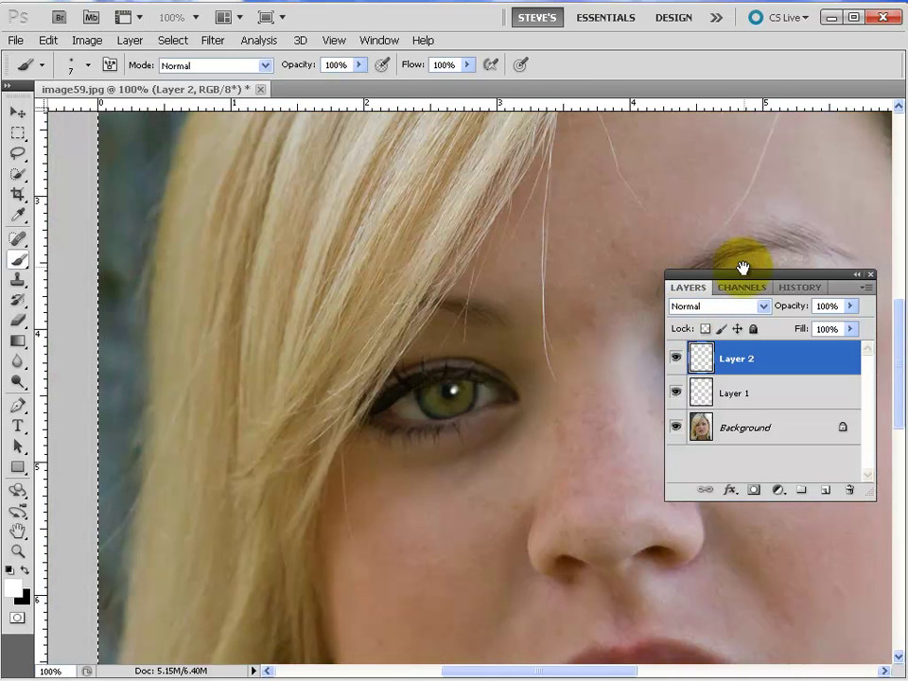
left_click_drag(595, 244, 386, 218)
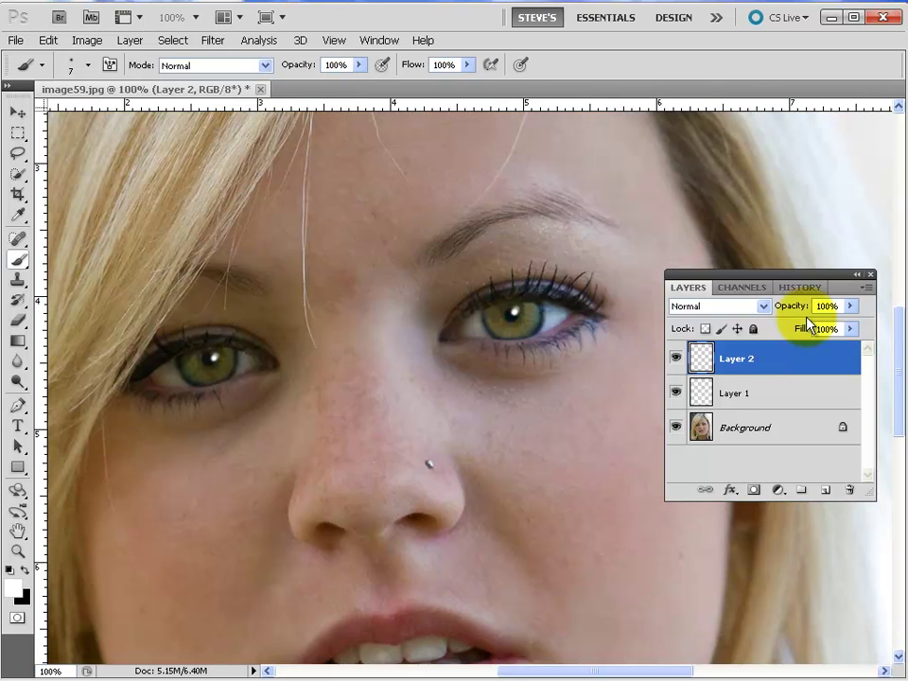
left_click(849, 306)
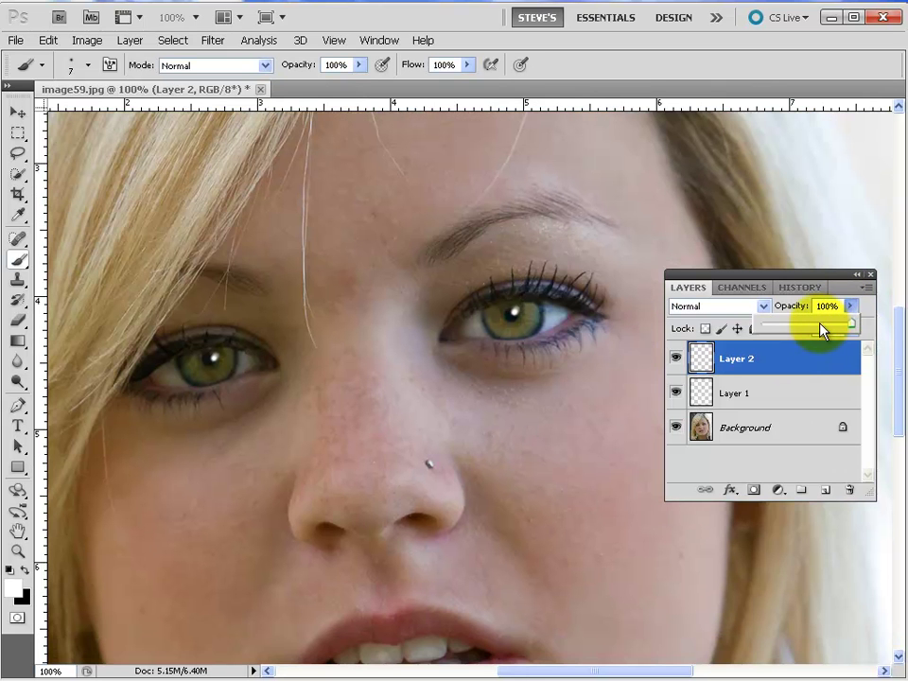
left_click_drag(821, 330, 817, 328)
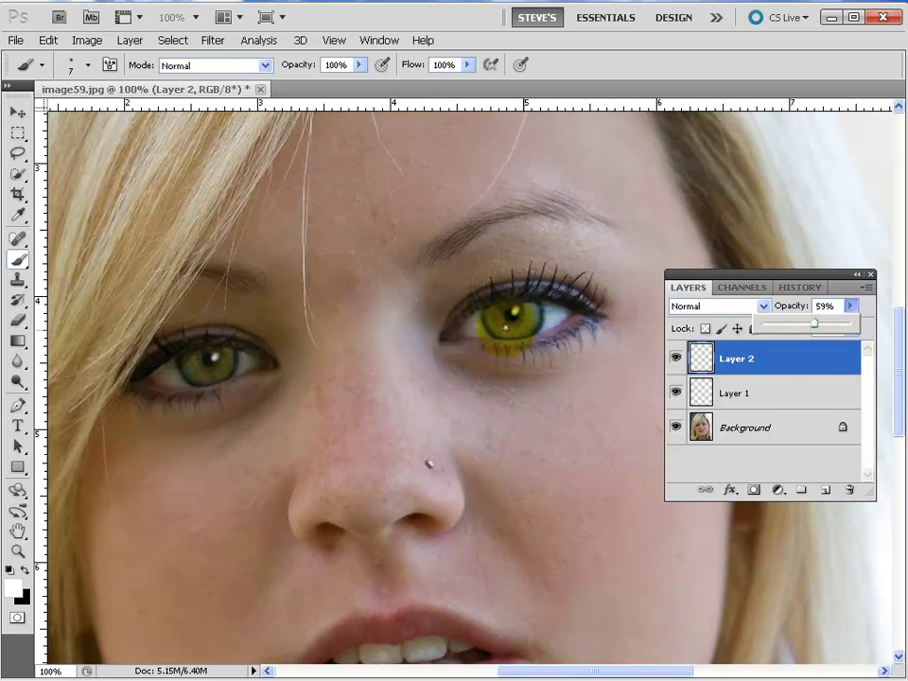
Examine the catchlights in both eyes close up and at 100% view.
key("ctrl+space")
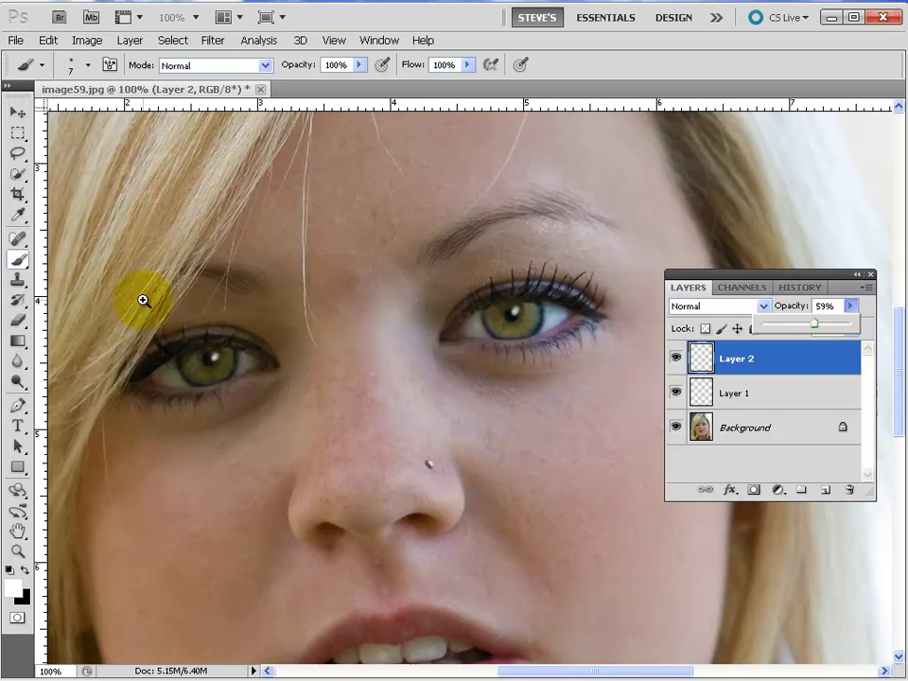
left_click_drag(151, 301, 386, 409)
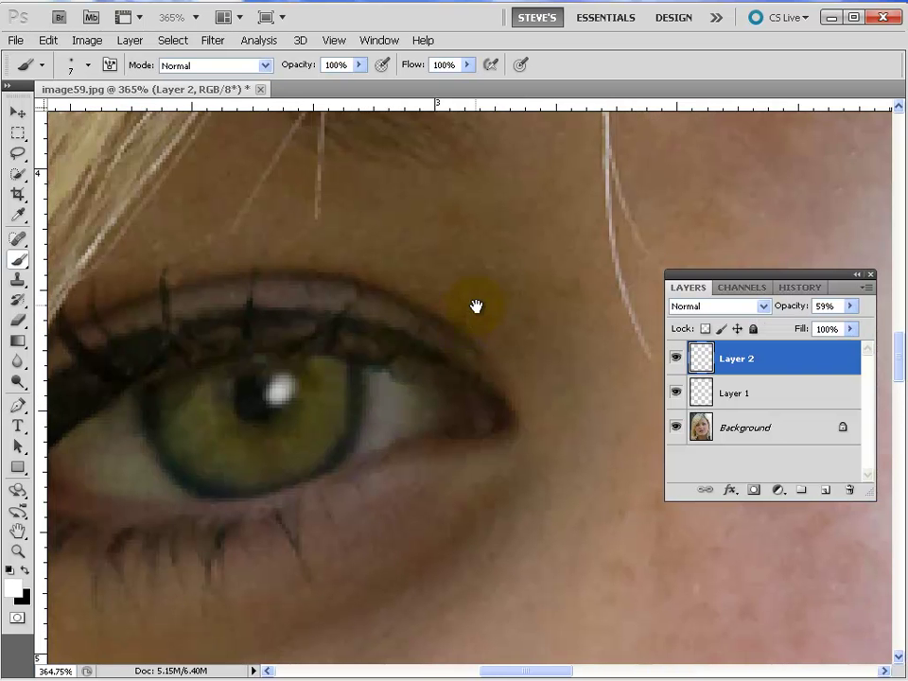
left_click_drag(477, 303, 269, 257)
left_click_drag(503, 257, 552, 243)
left_click_drag(241, 302, 693, 213)
left_click_drag(430, 248, 339, 260)
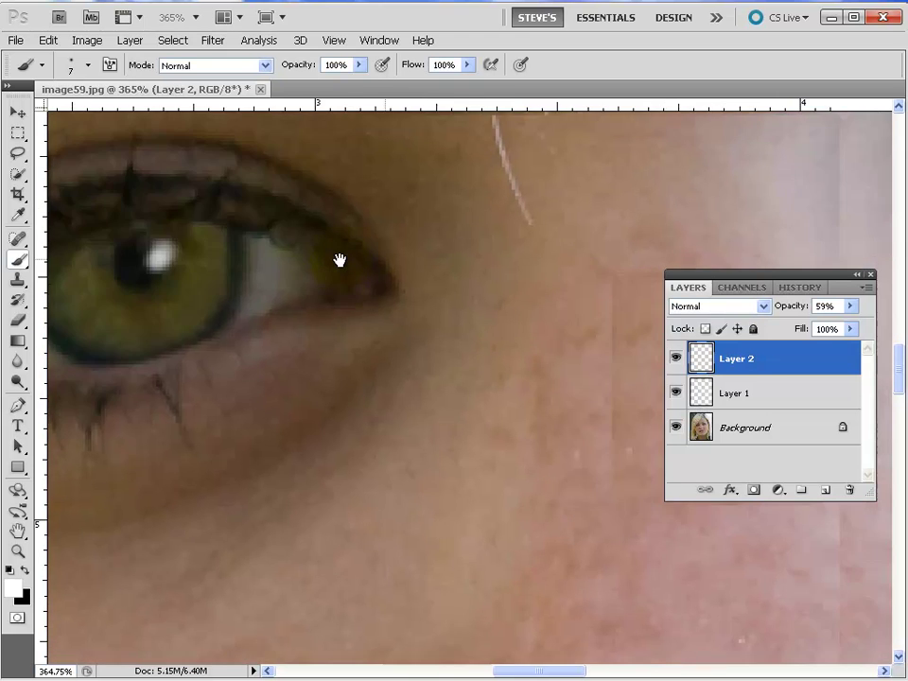
left_click_drag(629, 265, 244, 239)
left_click_drag(399, 223, 237, 378)
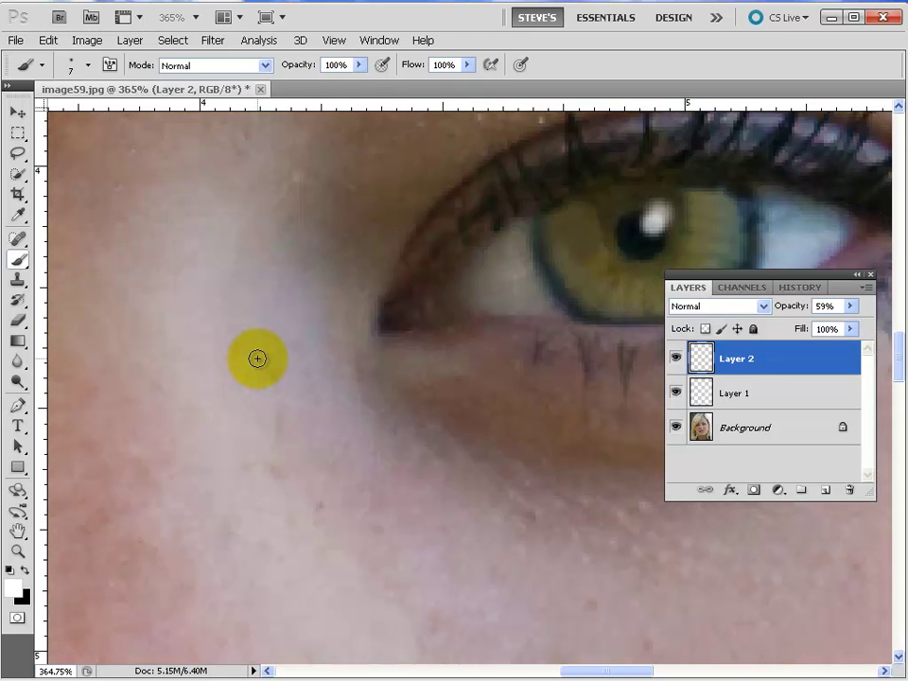
key("ctrl+minus")
key("ctrl+minus")
key("ctrl+minus")
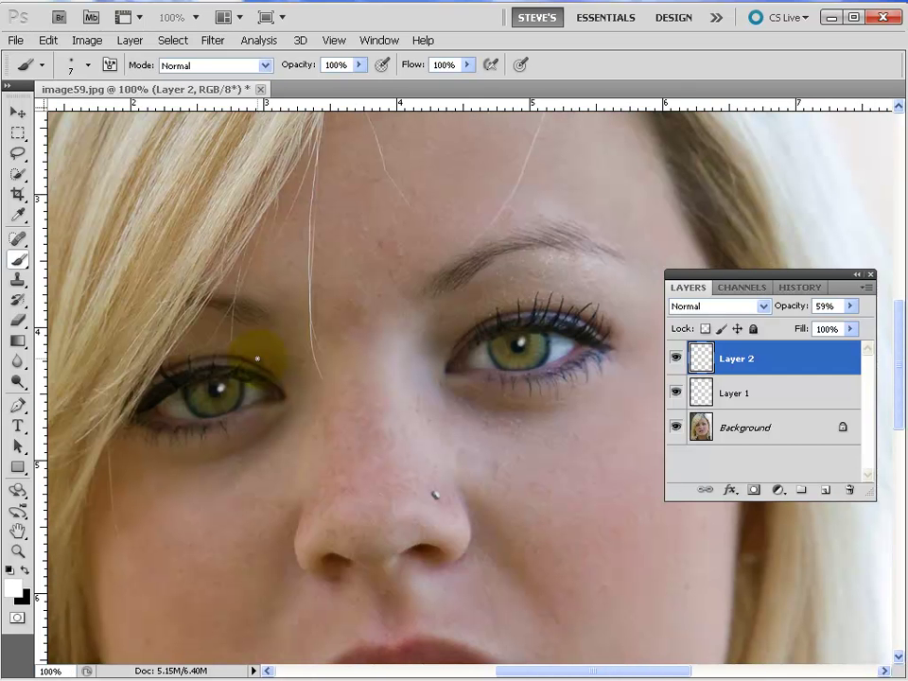
Reduce the opacity of Layer 2 to 44% and of Layer 1 to 39%.
left_click(764, 348)
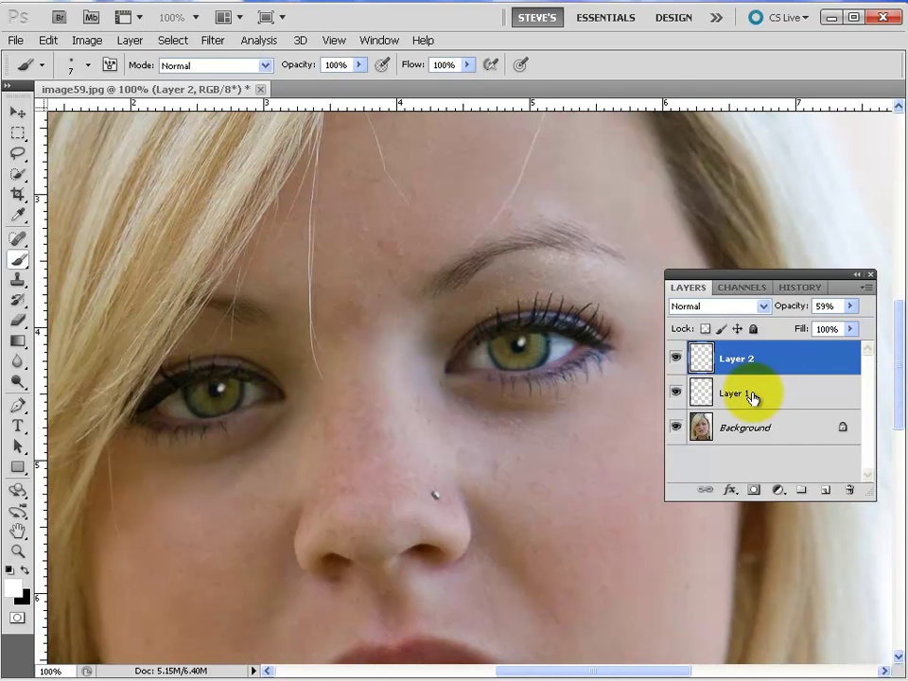
left_click(849, 305)
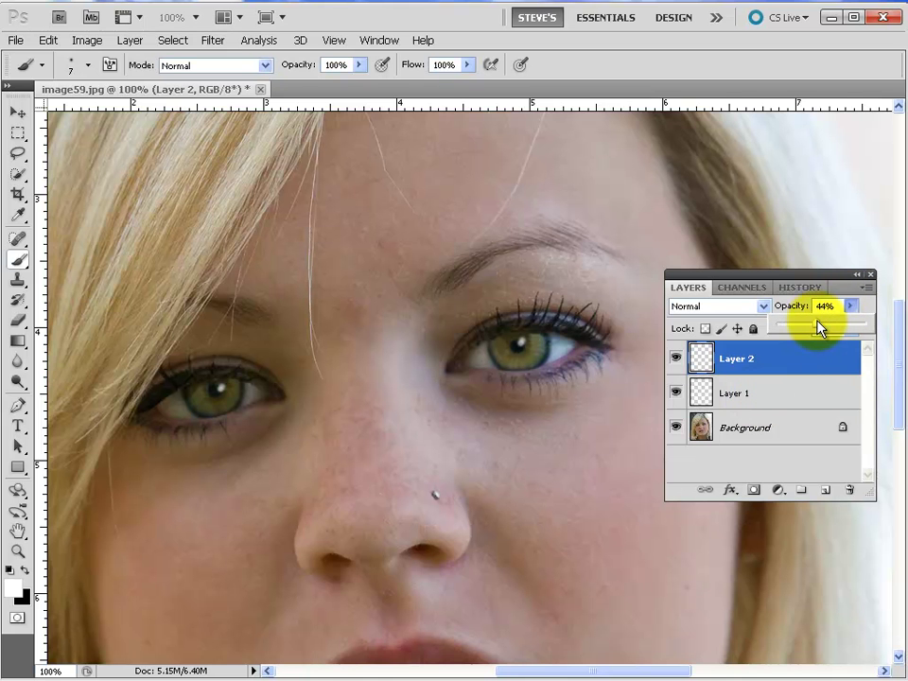
left_click(805, 393)
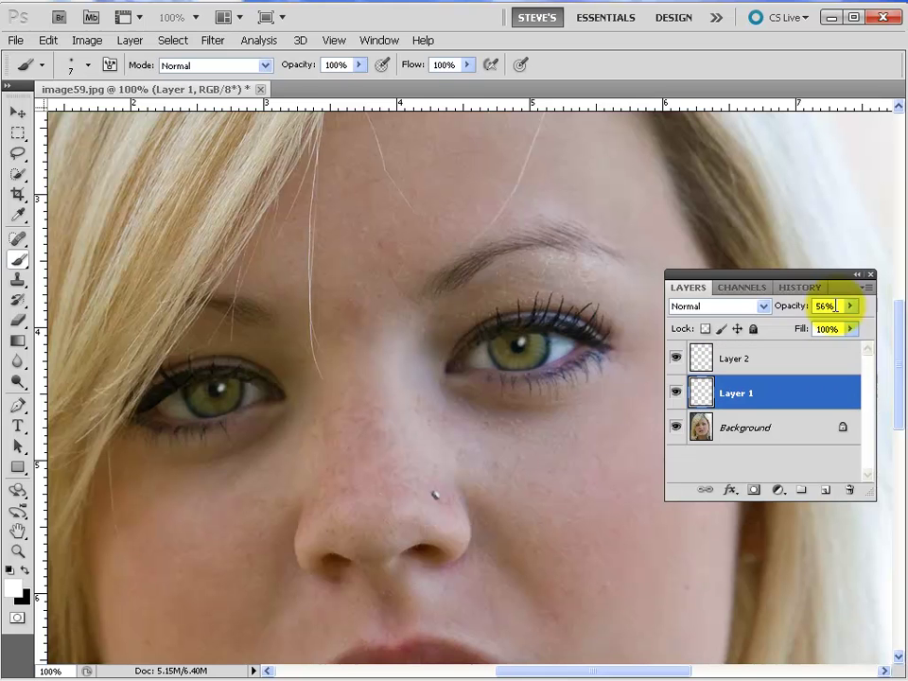
left_click(849, 305)
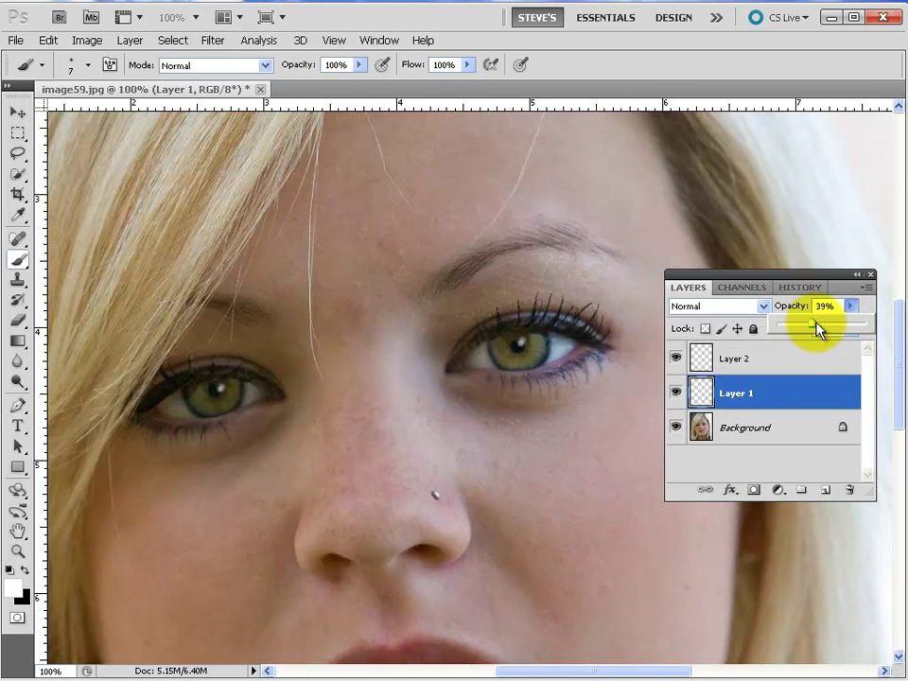
Raise Layer 2's opacity to 50%.
left_click(808, 346)
left_click(849, 305)
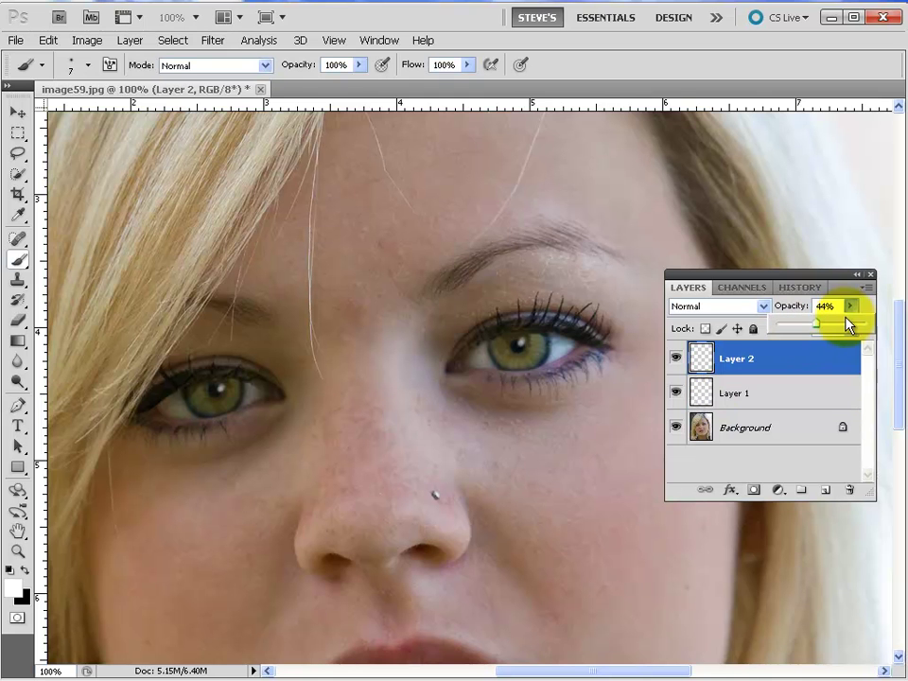
left_click_drag(817, 328, 822, 328)
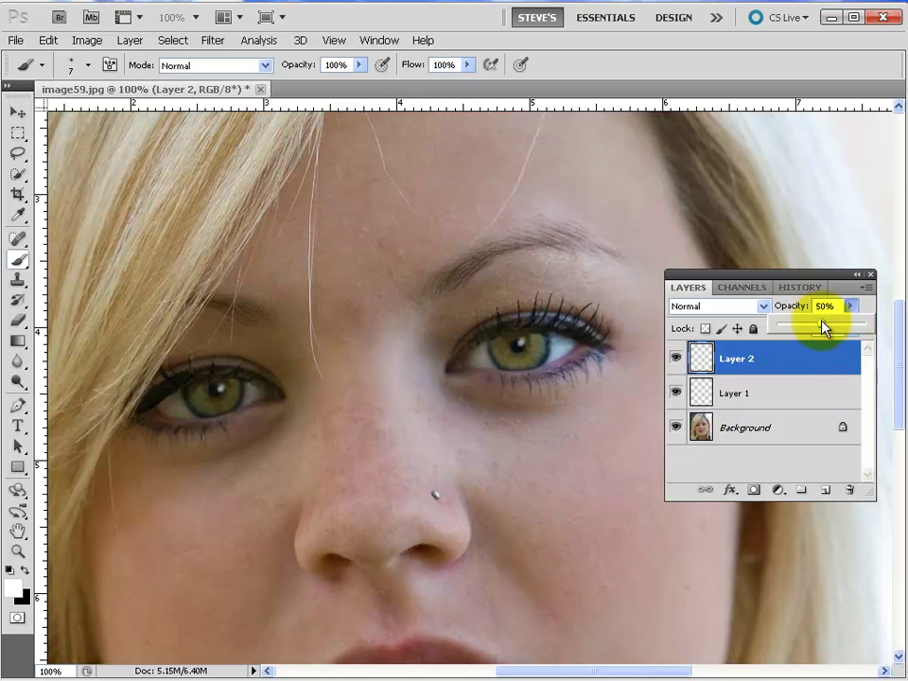
Compare the right-hand eye close up with Layer 2 hidden and shown.
left_click(809, 385)
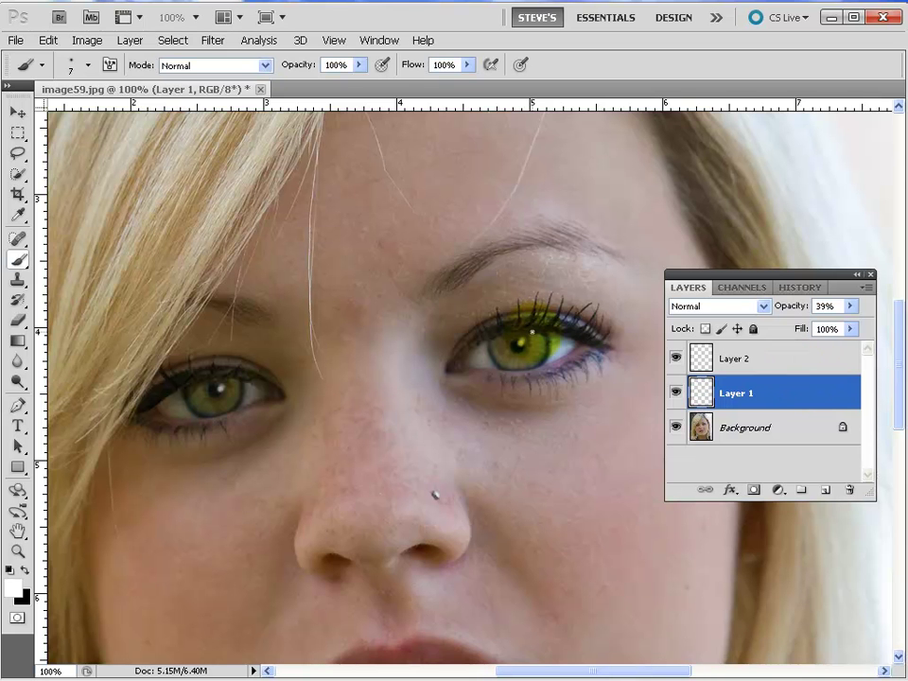
left_click_drag(459, 300, 592, 394)
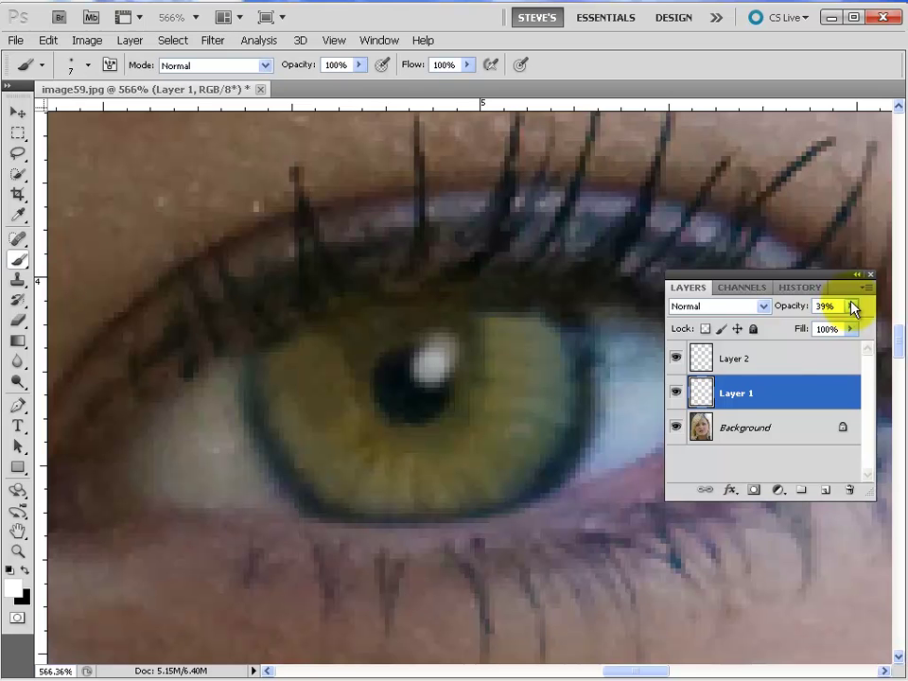
left_click(675, 358)
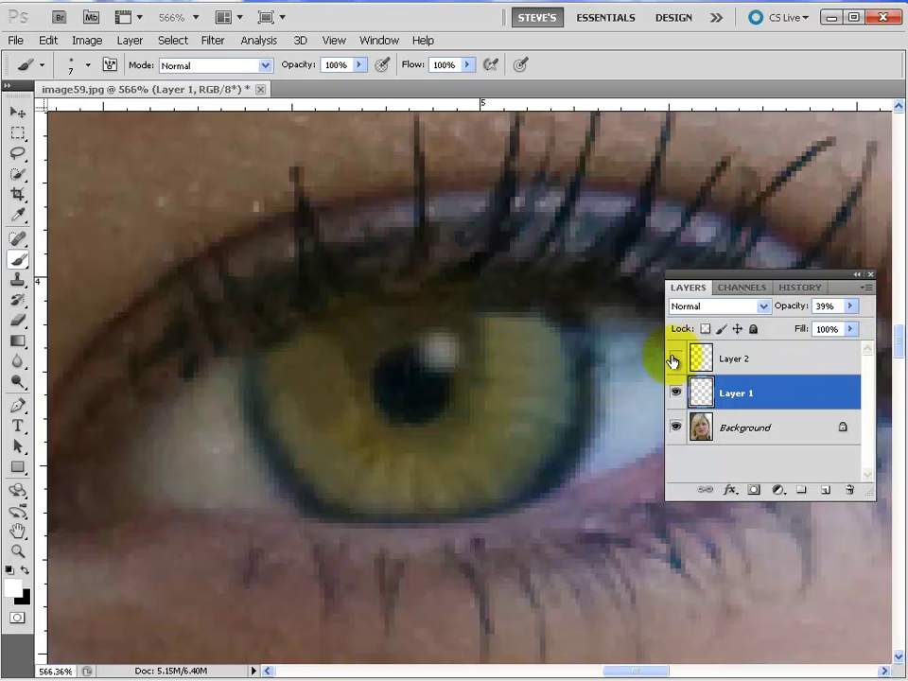
left_click(675, 359)
Fine-tune the opacity of Layer 2 to 48%.
left_click(754, 358)
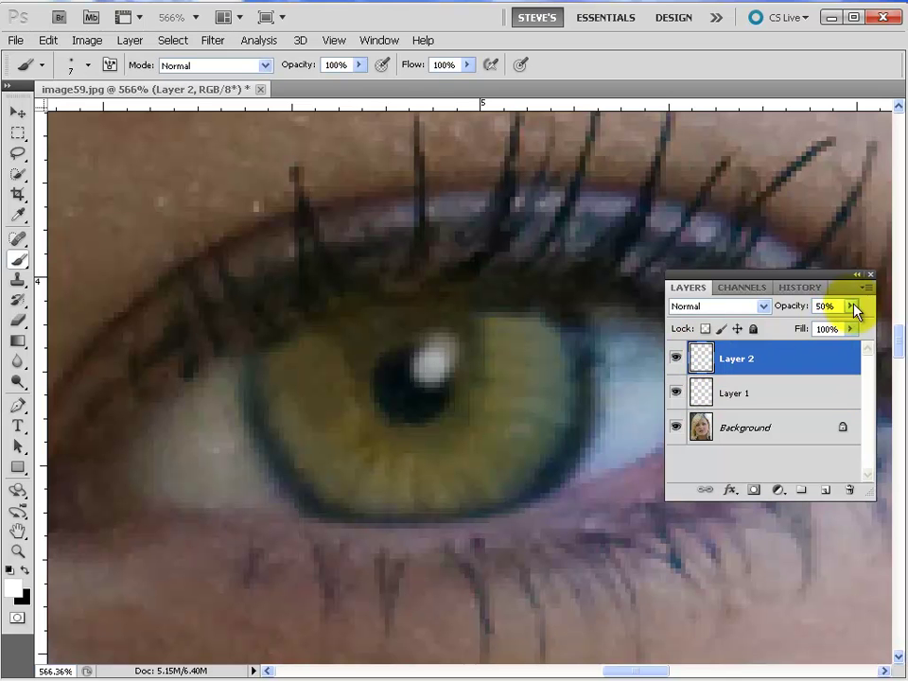
left_click_drag(850, 306, 826, 323)
left_click(808, 324)
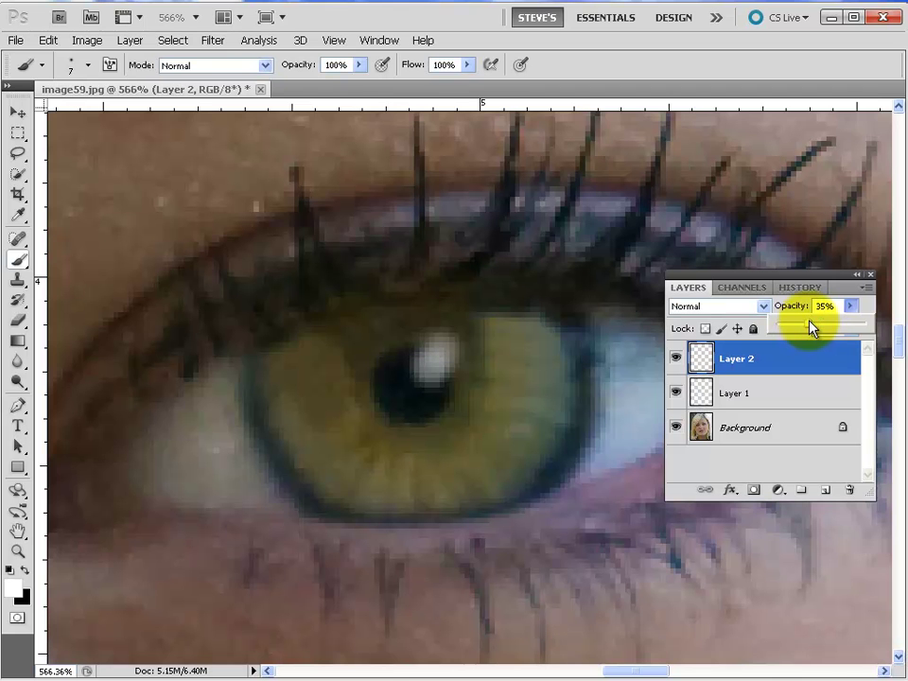
left_click_drag(810, 326, 821, 322)
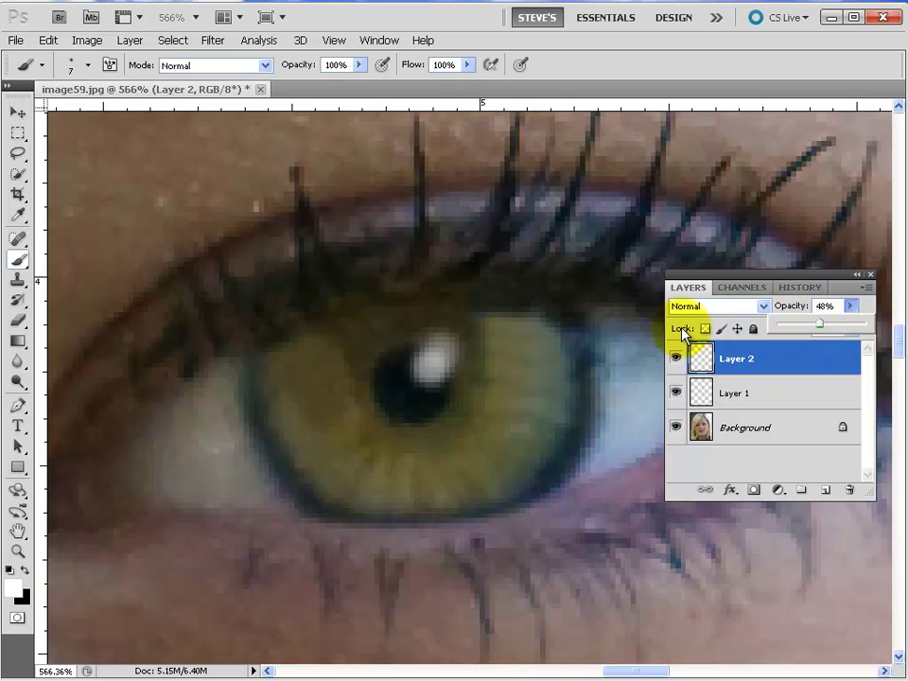
Return the photo to 100% view and flatten all layers into the background.
key("ctrl+1")
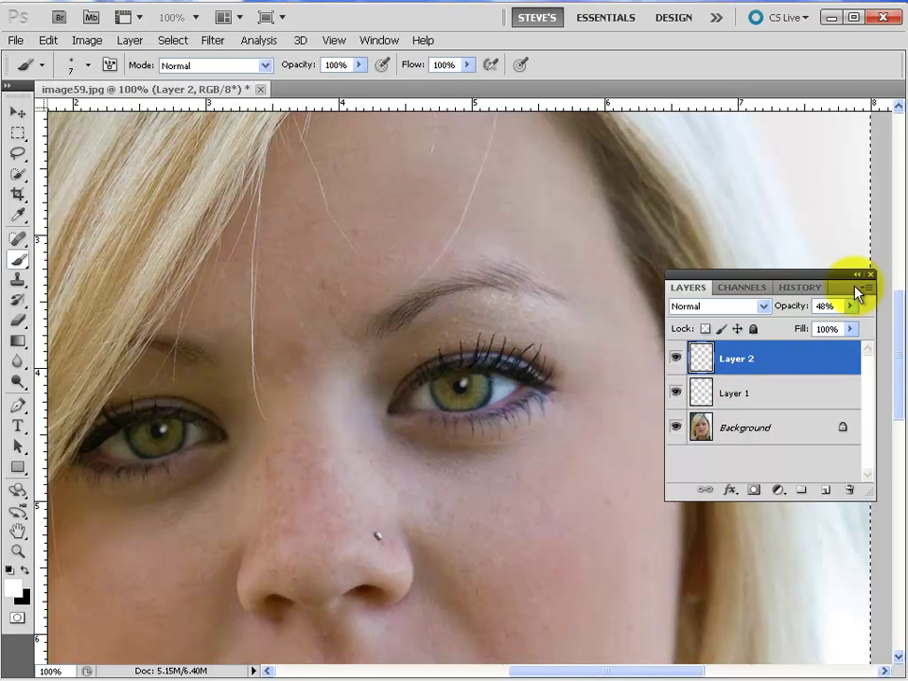
left_click_drag(832, 275, 706, 108)
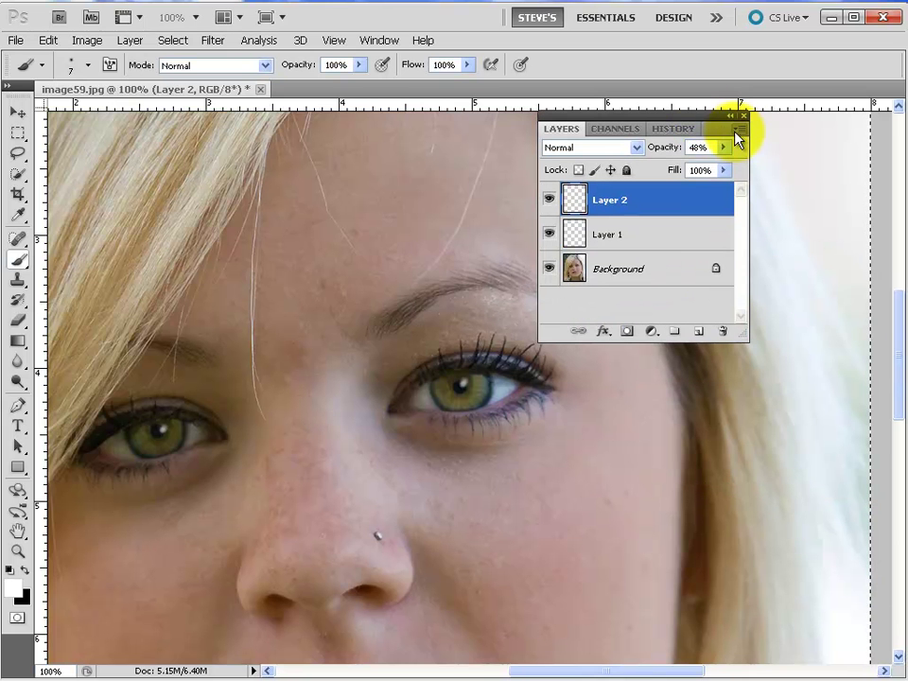
left_click(736, 128)
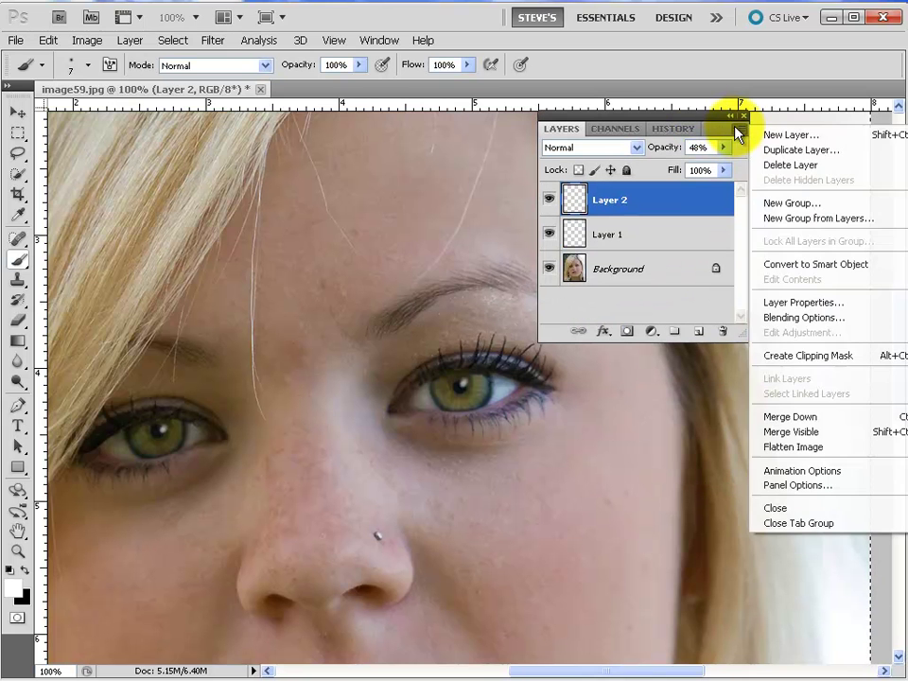
left_click(790, 452)
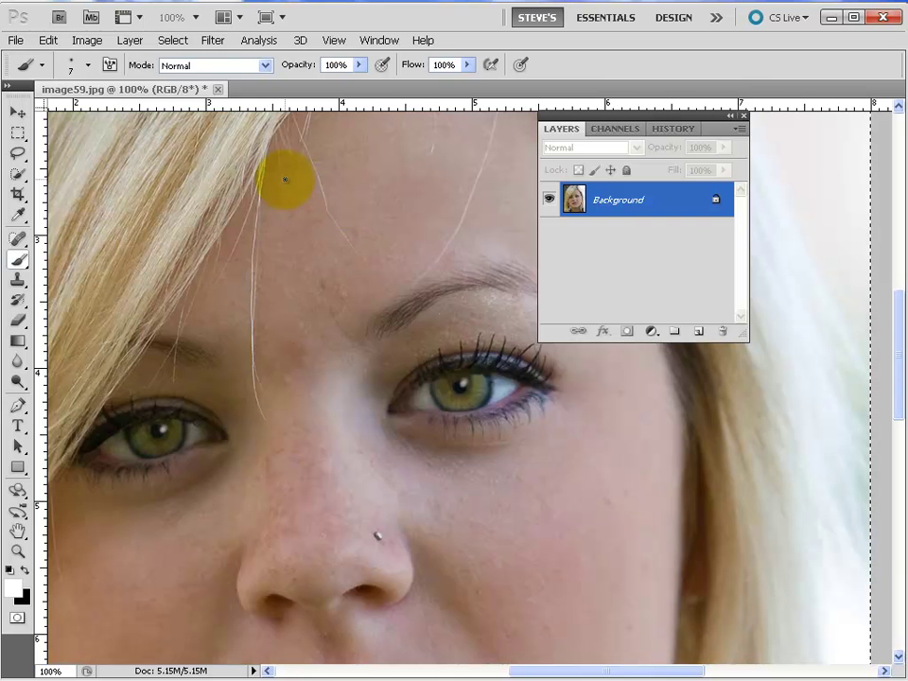
Save the flattened image to the Desktop in Photoshop PSD format, reusing the name of the existing eyes-to-fix JPEG.
left_click(16, 40)
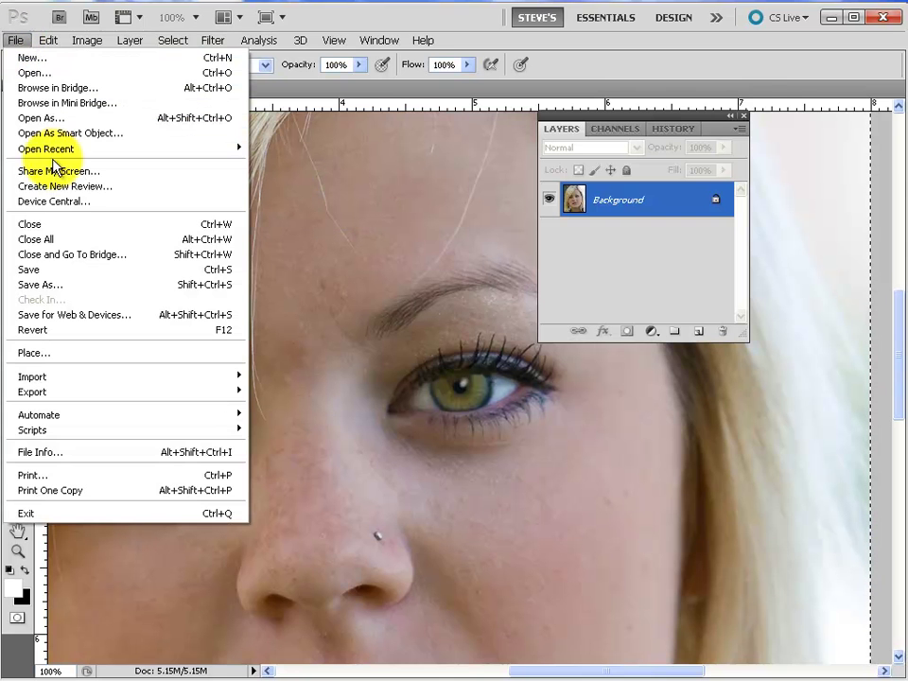
left_click(94, 283)
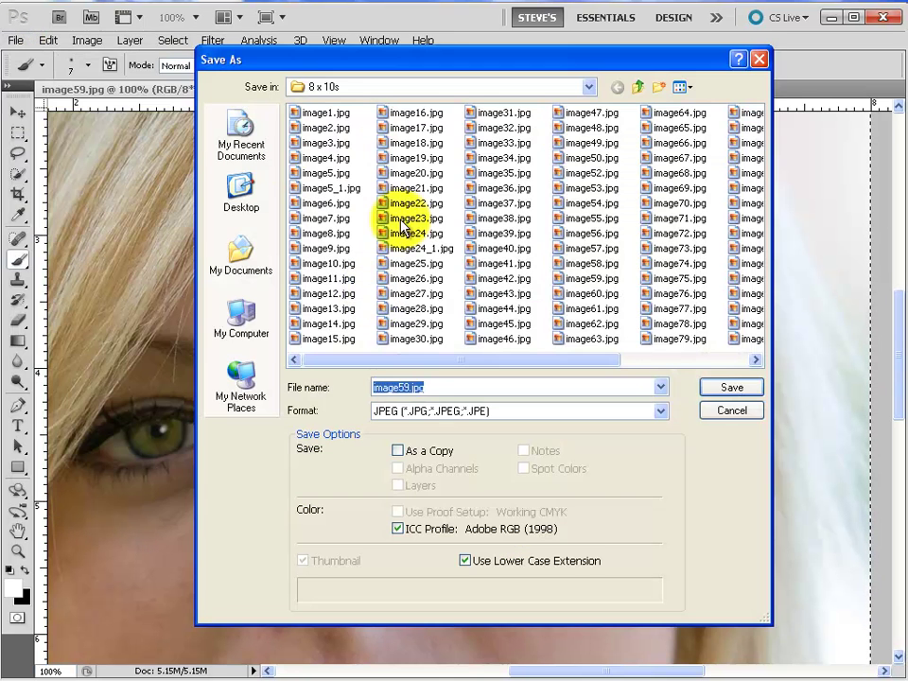
left_click(241, 194)
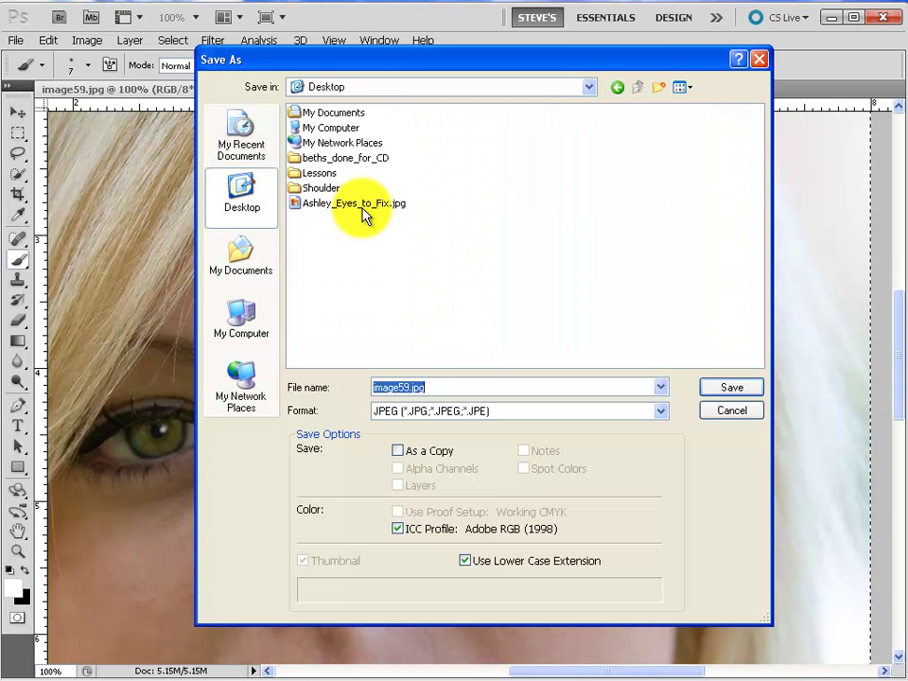
left_click(353, 210)
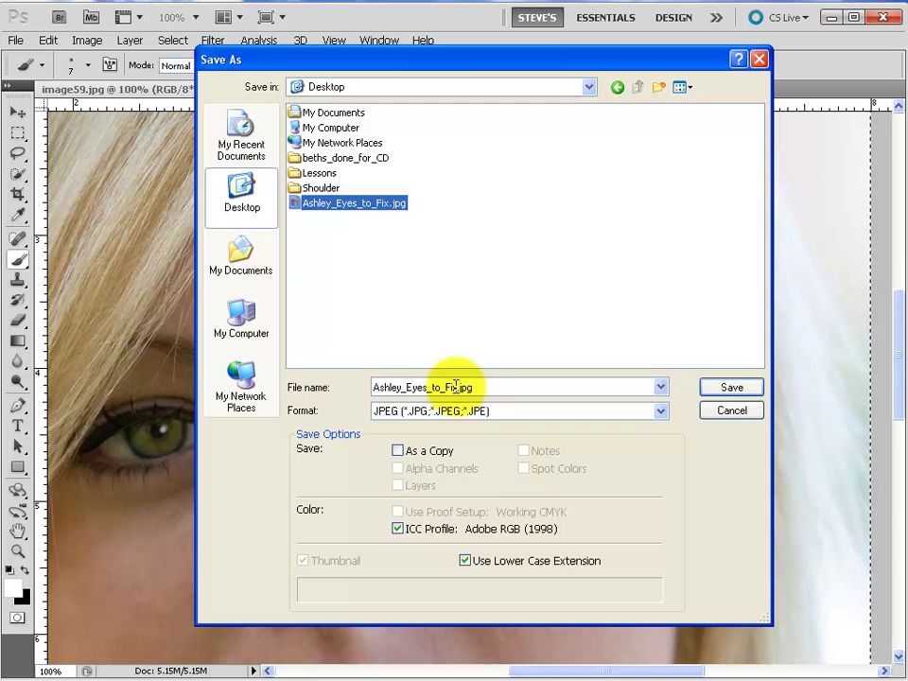
left_click(486, 411)
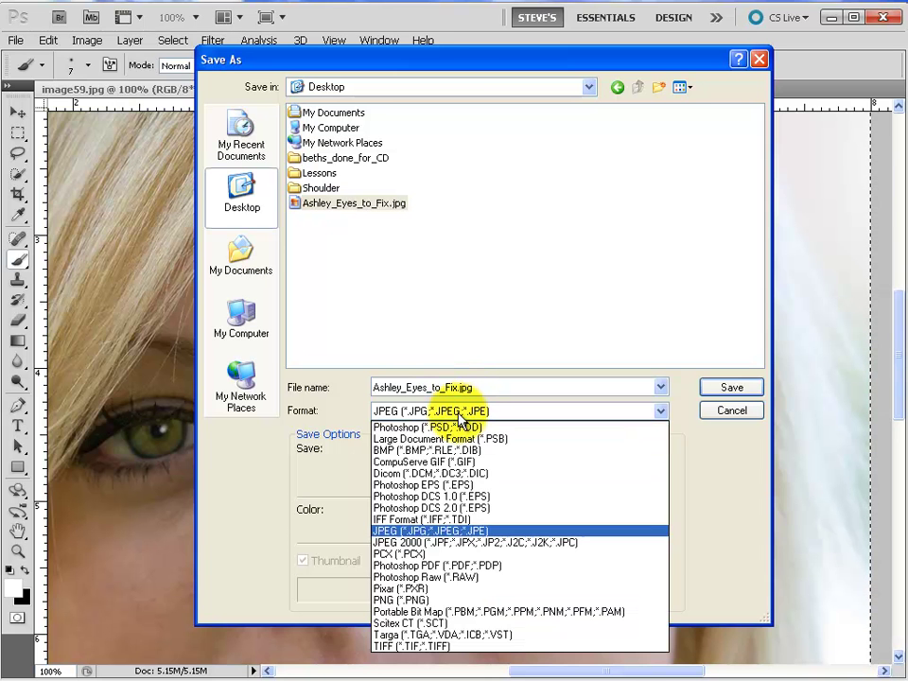
left_click(455, 428)
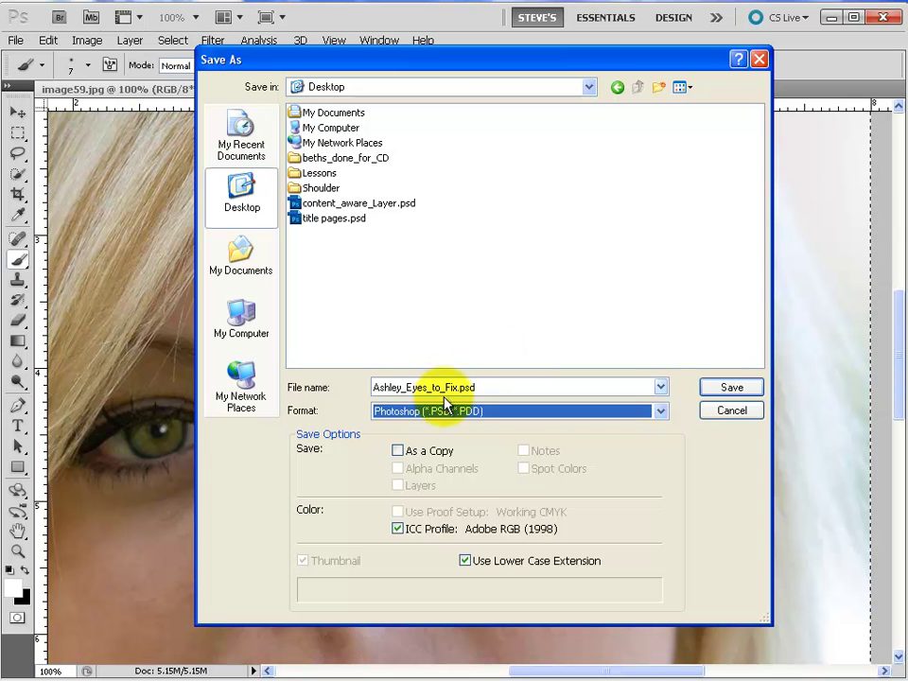
left_click(737, 391)
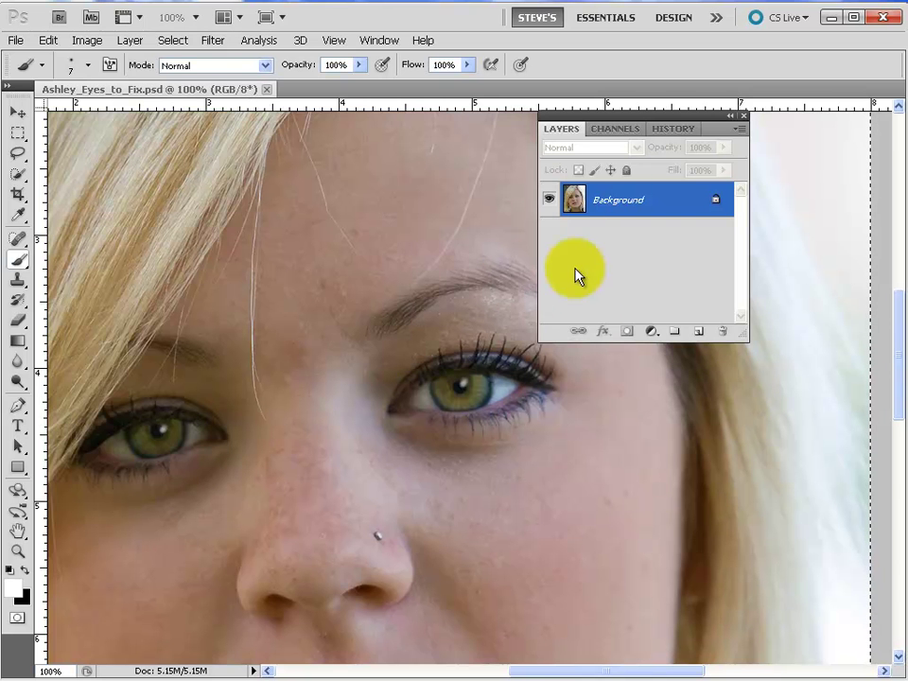
Paint a solid white crescent along the lower-left iris of the right-hand eye on a new layer.
scroll(397, 359, "down", 4)
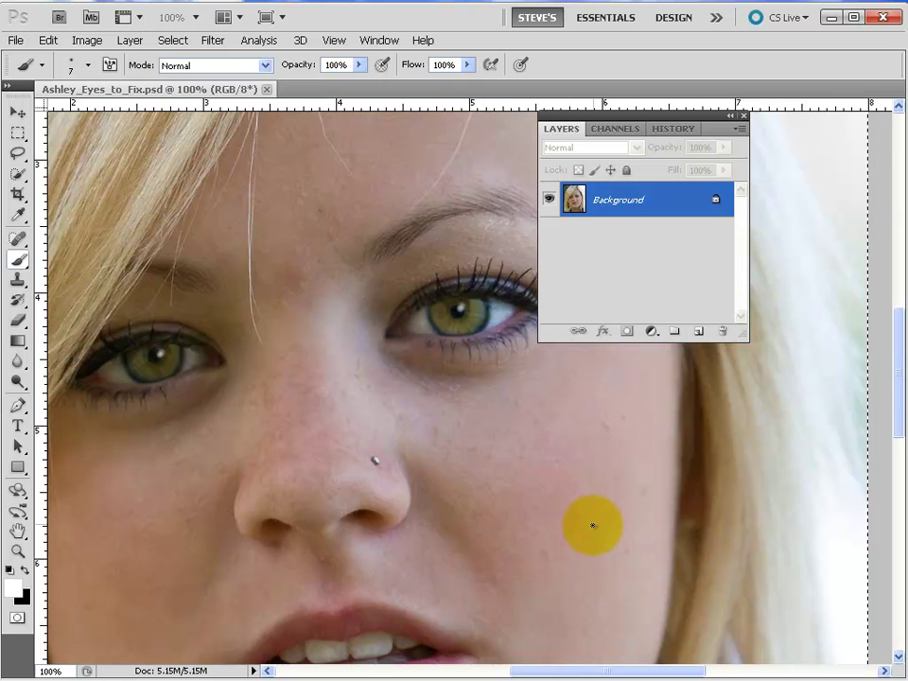
left_click_drag(388, 269, 536, 368)
left_click_drag(397, 381, 320, 386)
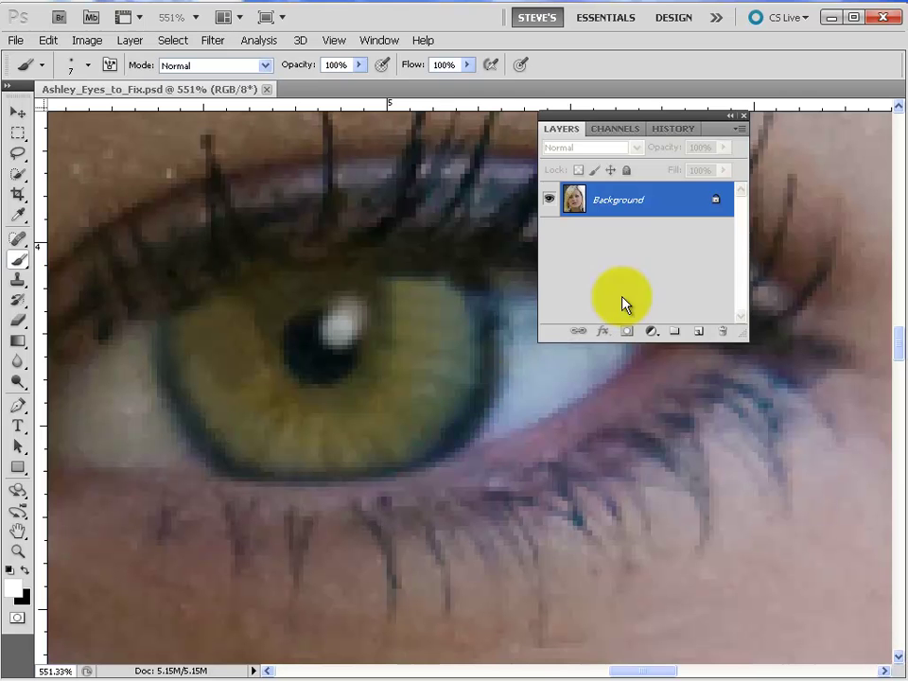
left_click(697, 332)
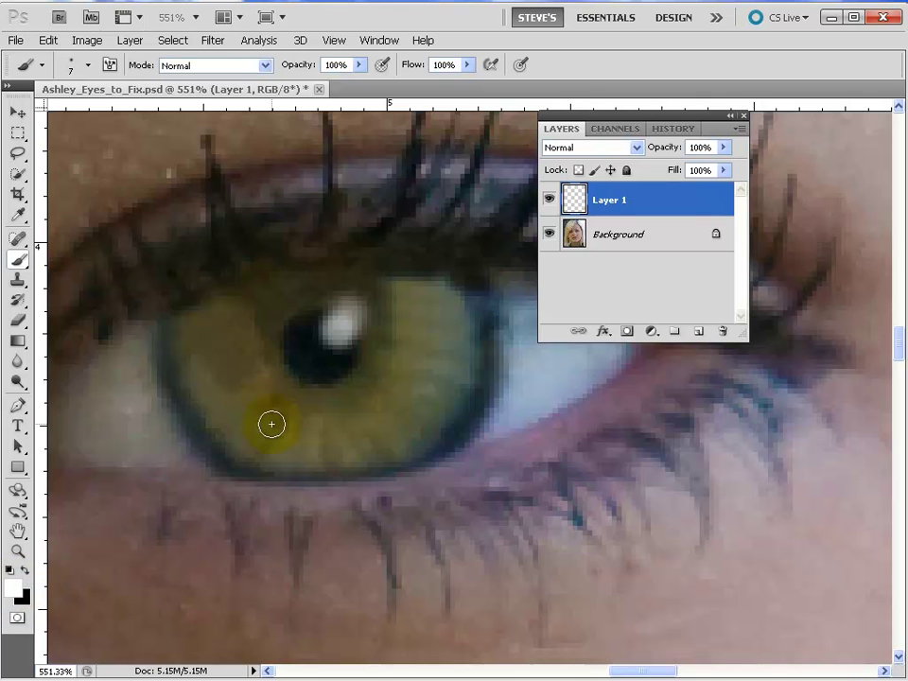
mouse_move(215, 378)
left_mouse_down()
mouse_move(235, 402)
mouse_move(281, 422)
mouse_move(262, 423)
mouse_move(216, 375)
mouse_move(271, 441)
mouse_move(297, 444)
mouse_move(247, 409)
mouse_move(220, 380)
mouse_move(217, 361)
mouse_move(236, 425)
mouse_move(252, 437)
mouse_move(296, 441)
mouse_move(235, 389)
mouse_move(210, 345)
mouse_move(222, 412)
mouse_move(252, 431)
mouse_move(258, 417)
mouse_move(218, 344)
mouse_move(207, 370)
mouse_move(216, 410)
mouse_move(241, 423)
mouse_move(220, 361)
mouse_move(250, 407)
mouse_move(281, 427)
mouse_move(229, 404)
mouse_move(206, 371)
mouse_move(201, 419)
mouse_move(211, 426)
mouse_move(192, 393)
left_mouse_up()
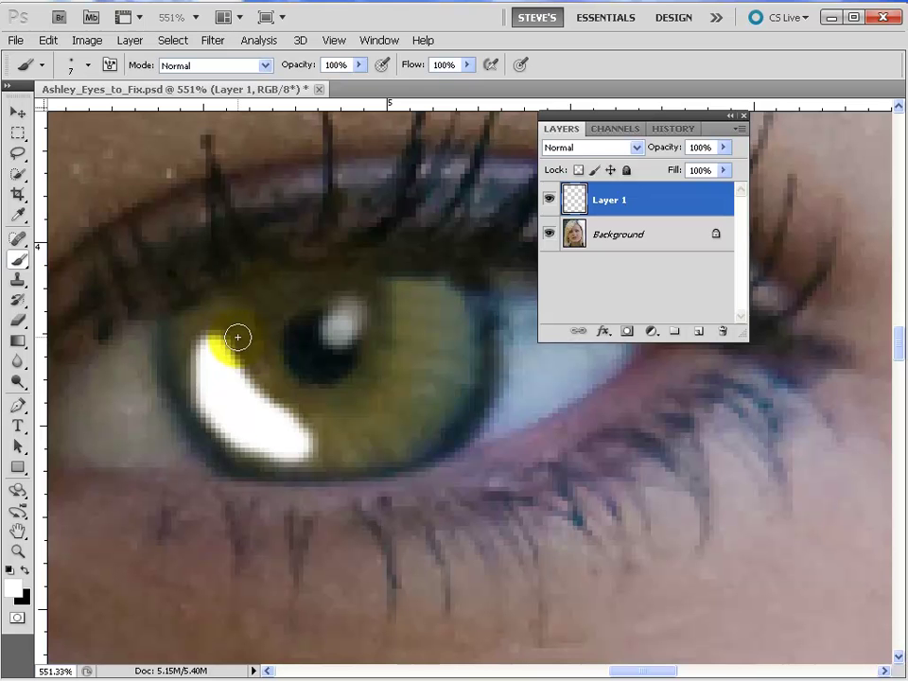
left_click(204, 349)
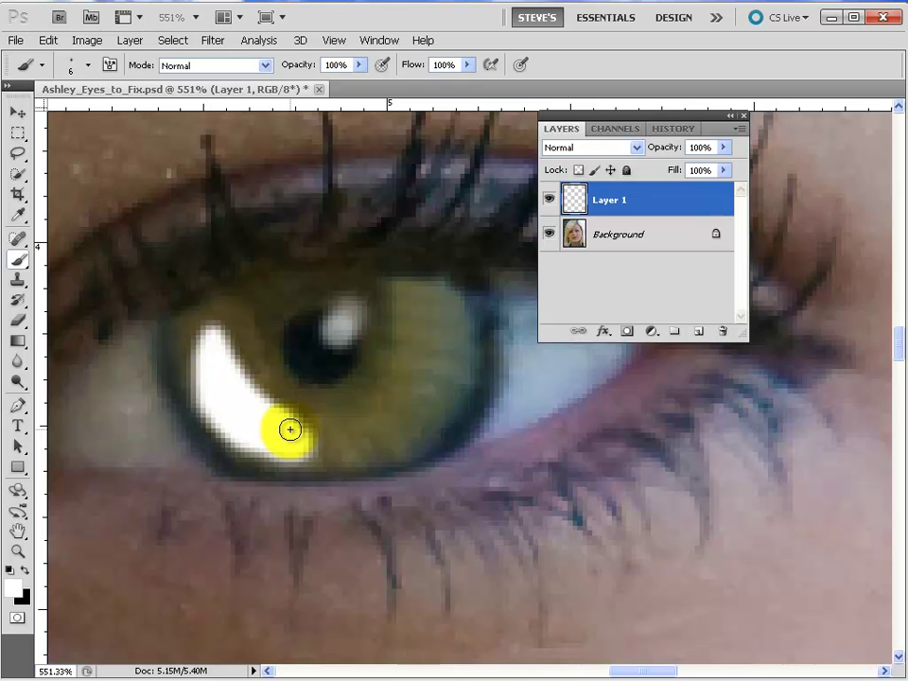
left_click(312, 451)
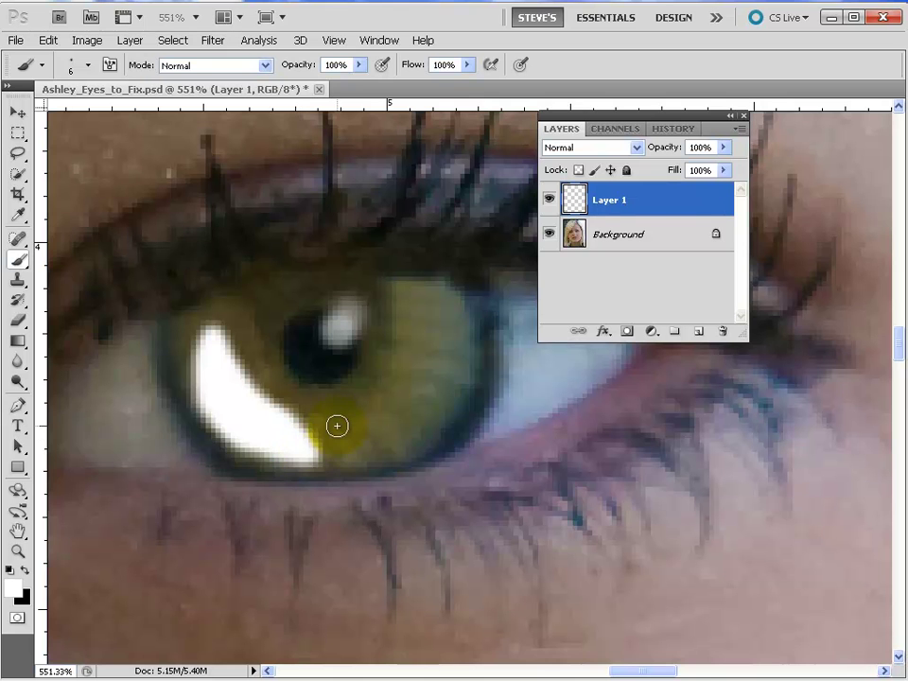
left_click(334, 451)
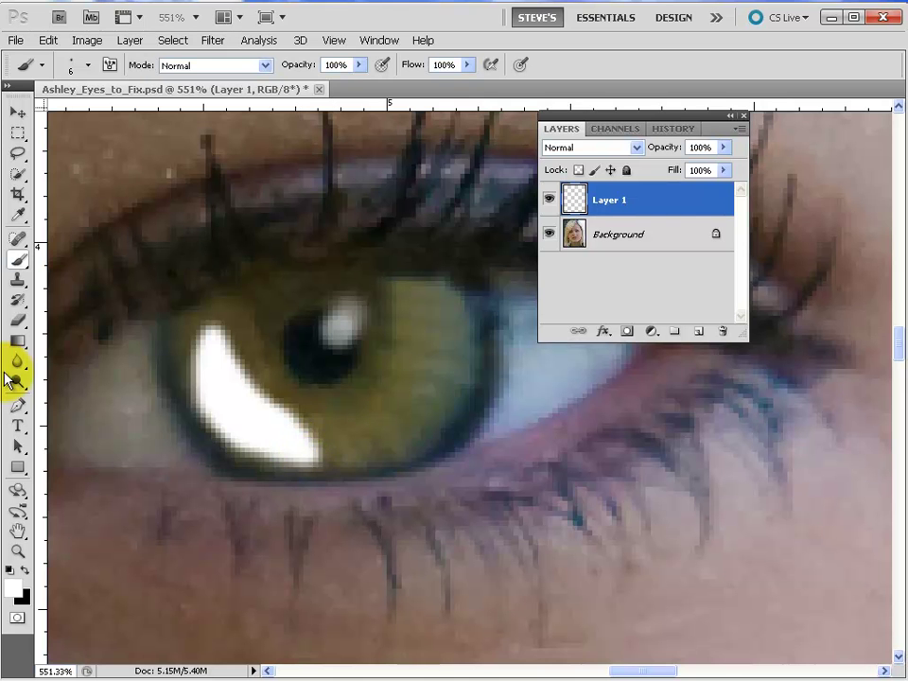
Soften the crescent's inner edge with the Eraser at 20 px and 0% hardness.
left_click(18, 320)
left_click(261, 358)
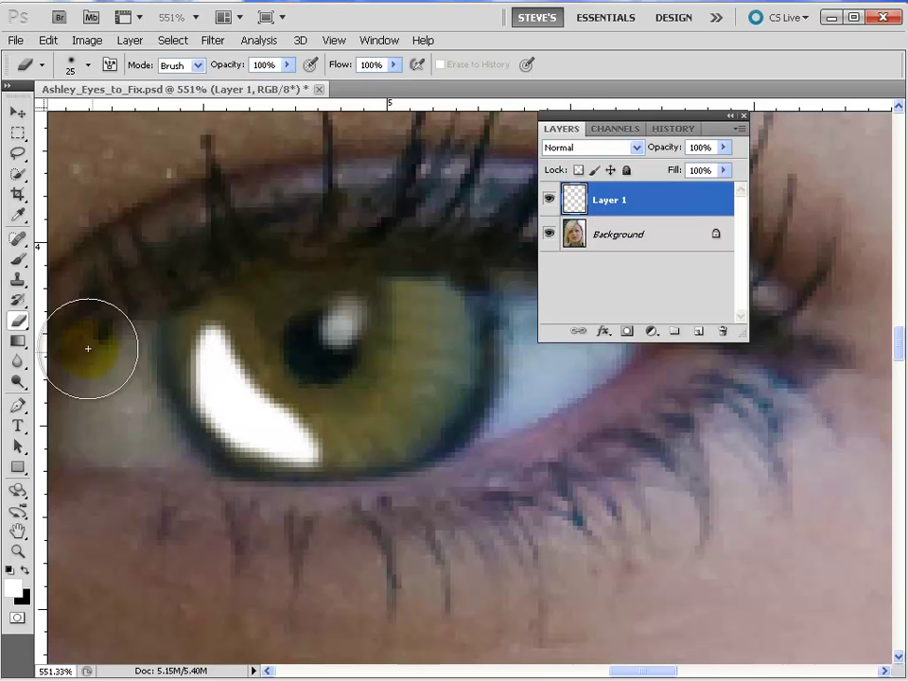
left_click(18, 321)
key("bracketleft")
key("bracketleft")
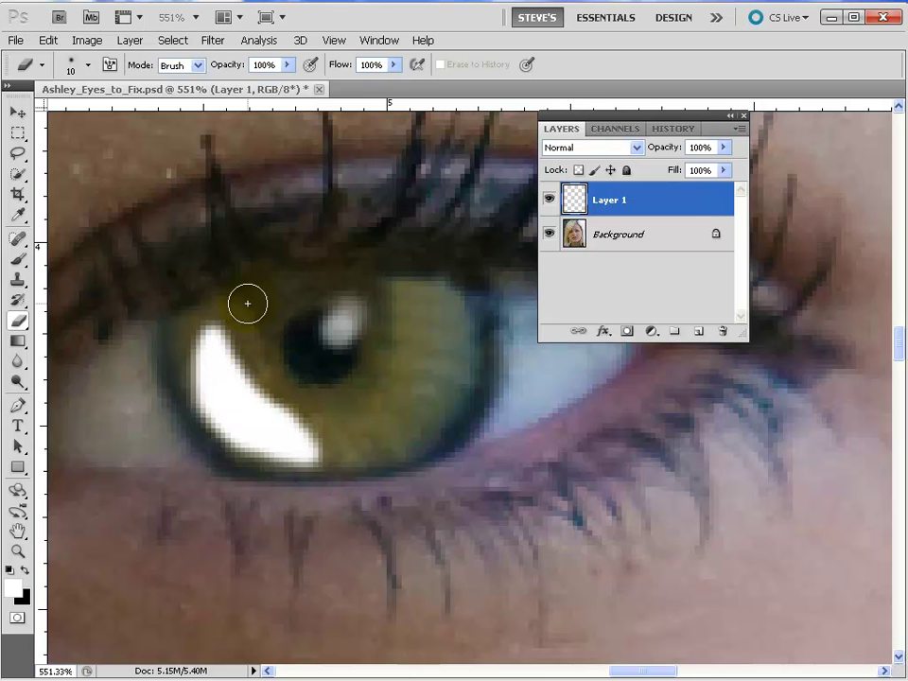
left_click(66, 62)
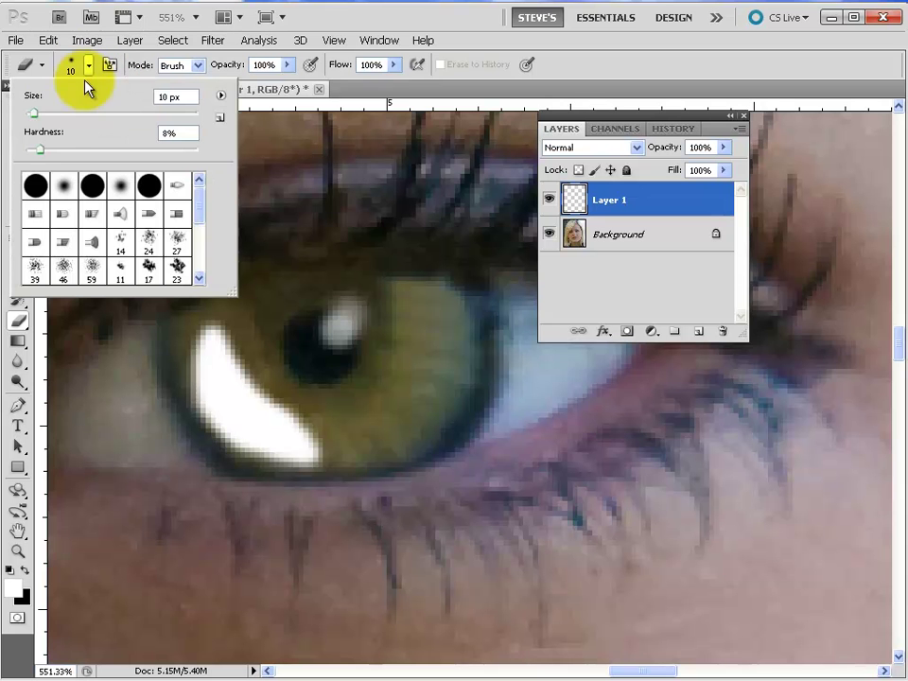
left_click_drag(42, 150, 16, 152)
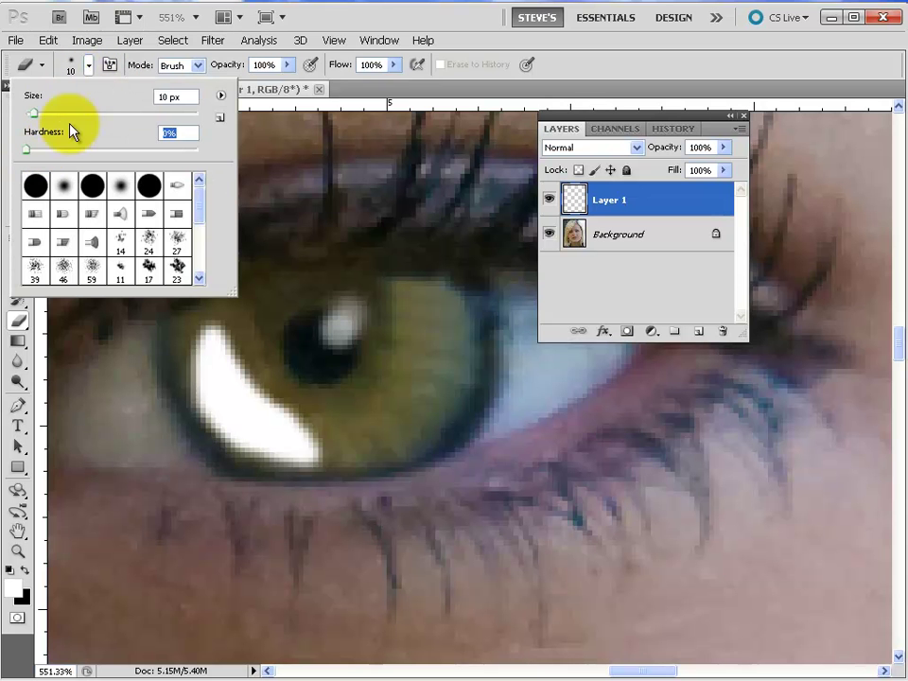
key("Return")
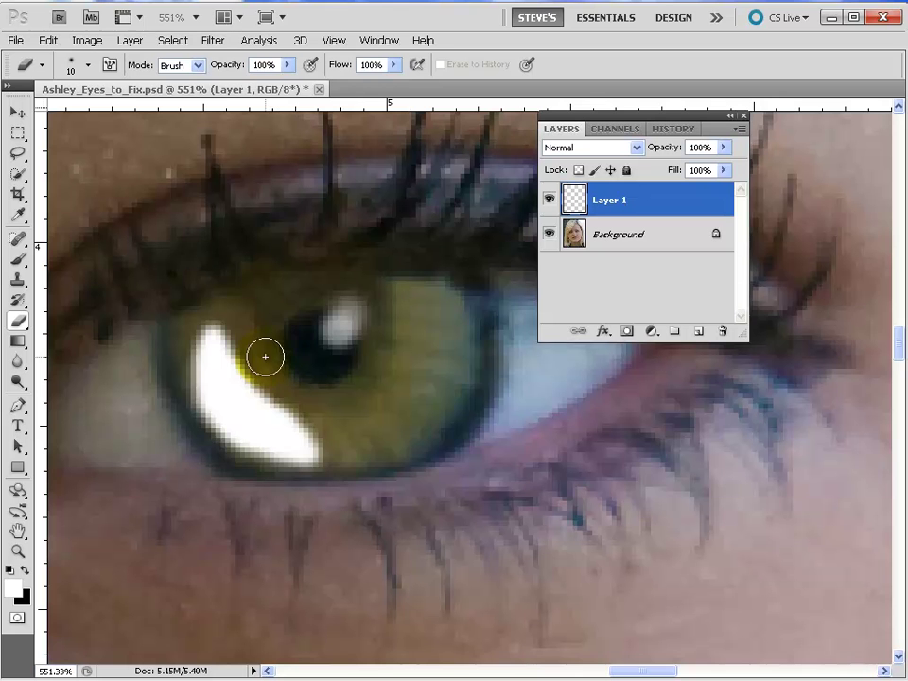
key("bracketright")
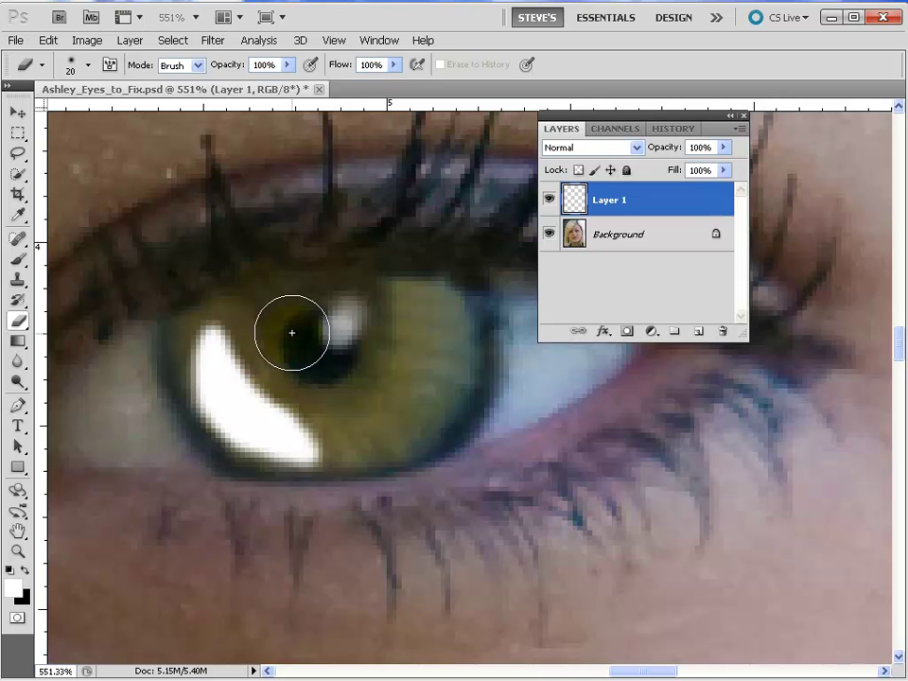
mouse_move(283, 339)
left_mouse_down()
mouse_move(268, 345)
mouse_move(296, 356)
mouse_move(294, 373)
mouse_move(320, 377)
mouse_move(316, 384)
mouse_move(306, 353)
mouse_move(292, 369)
mouse_move(306, 388)
mouse_move(278, 331)
mouse_move(271, 340)
mouse_move(305, 376)
left_mouse_up()
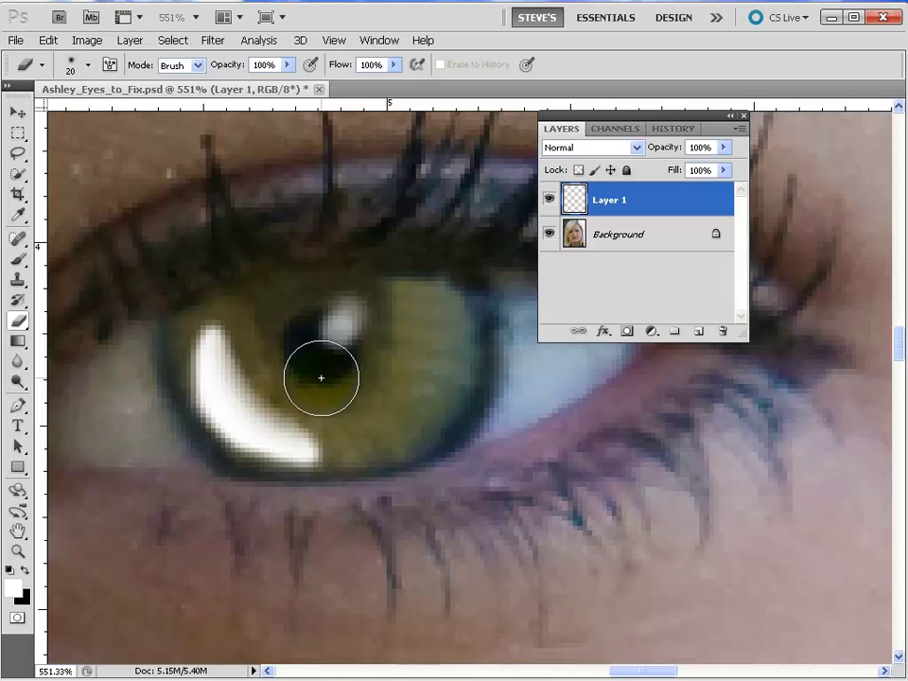
Trim the crescent's outer edge and lower tip with the eraser reduced to 8 px.
key("[")
key("bracketleft")
key("bracketleft")
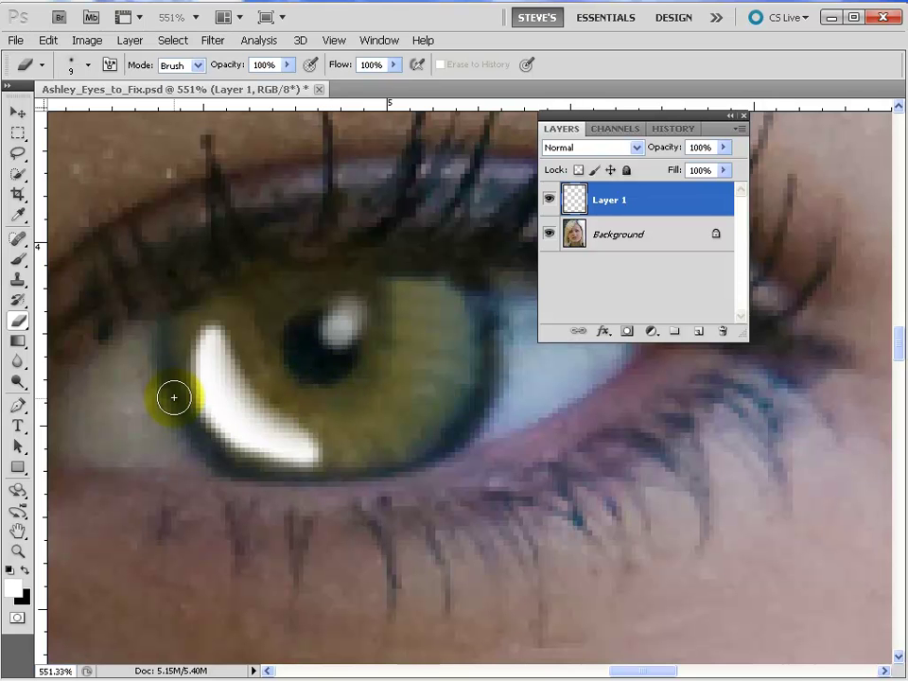
key("bracketleft")
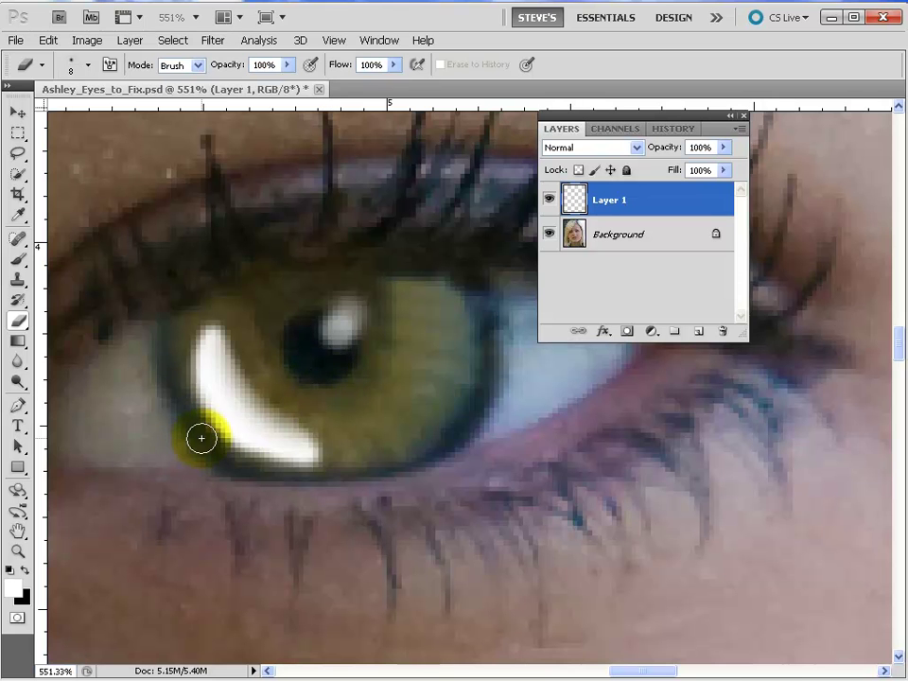
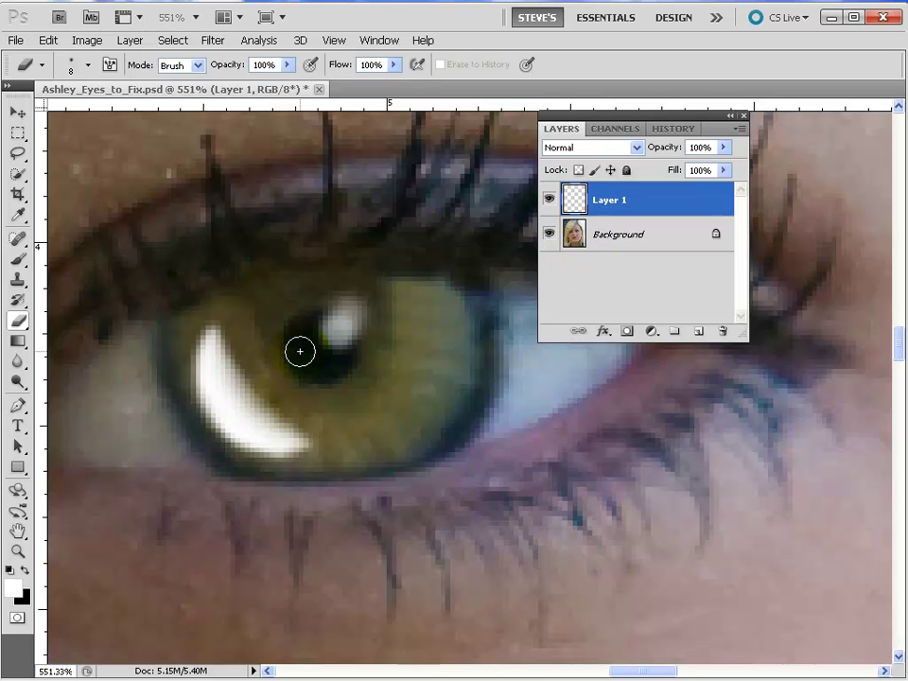
Duplicate Layer 1, move the copied crescent off the iris to the left of the original, and clear the selection.
left_click(603, 198)
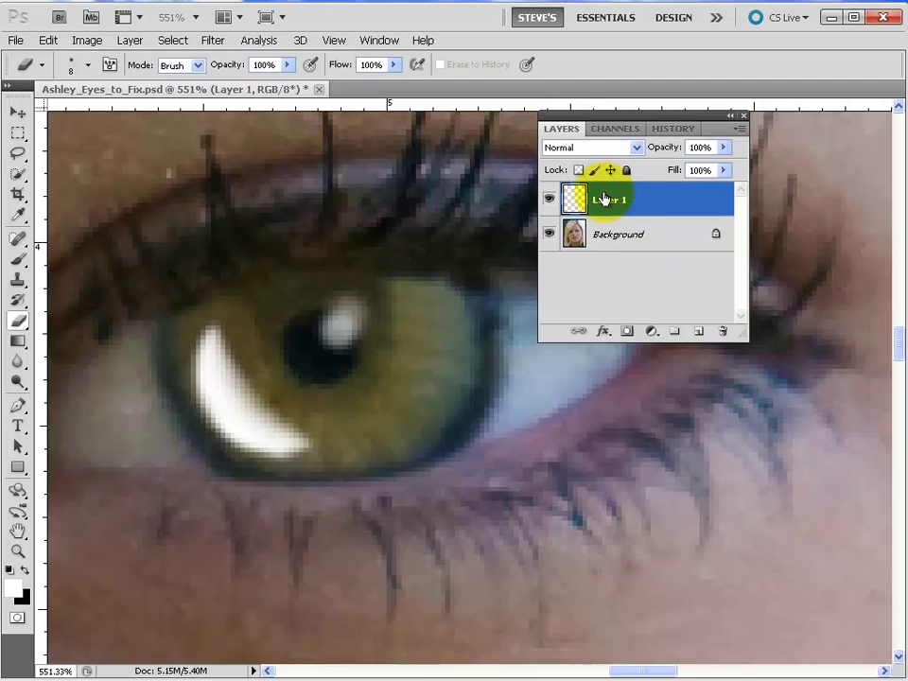
left_click_drag(604, 198, 699, 331)
left_click_drag(244, 351, 219, 377)
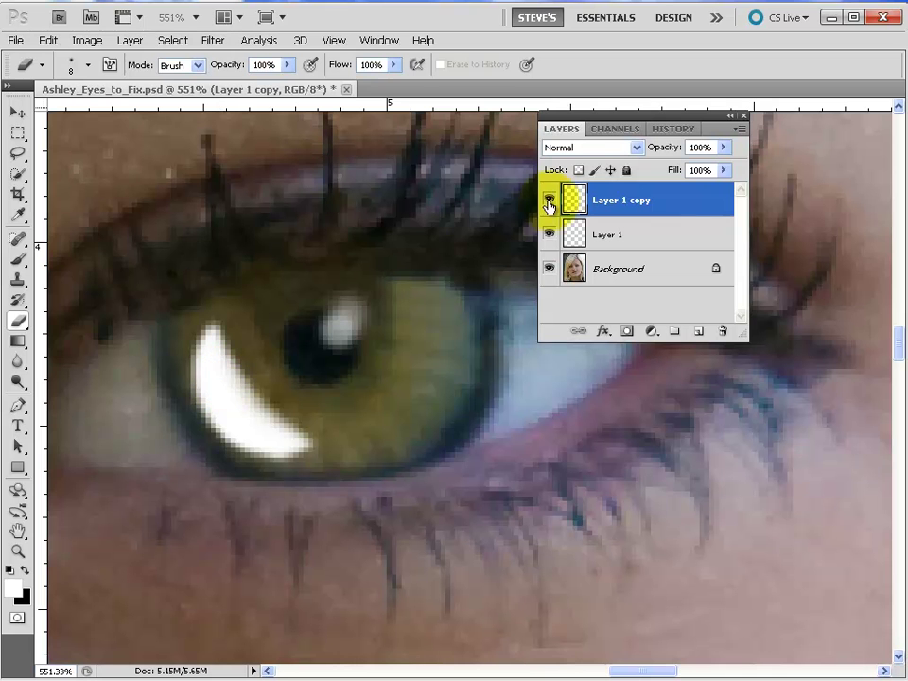
left_click(23, 115)
mouse_move(212, 397)
left_mouse_down()
mouse_move(243, 420)
mouse_move(126, 431)
mouse_move(133, 436)
left_mouse_up()
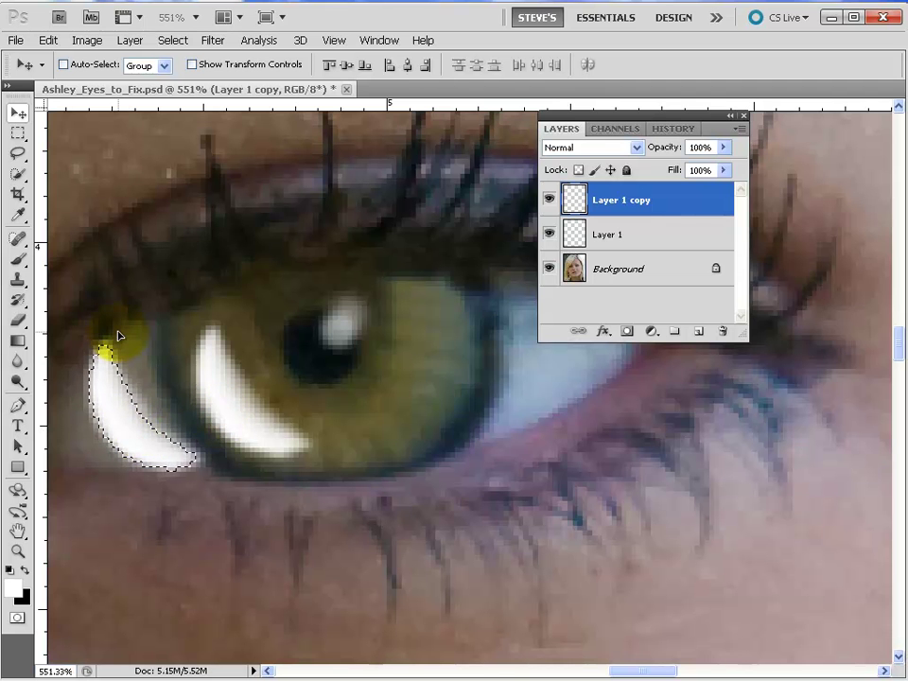
key("ctrl+d")
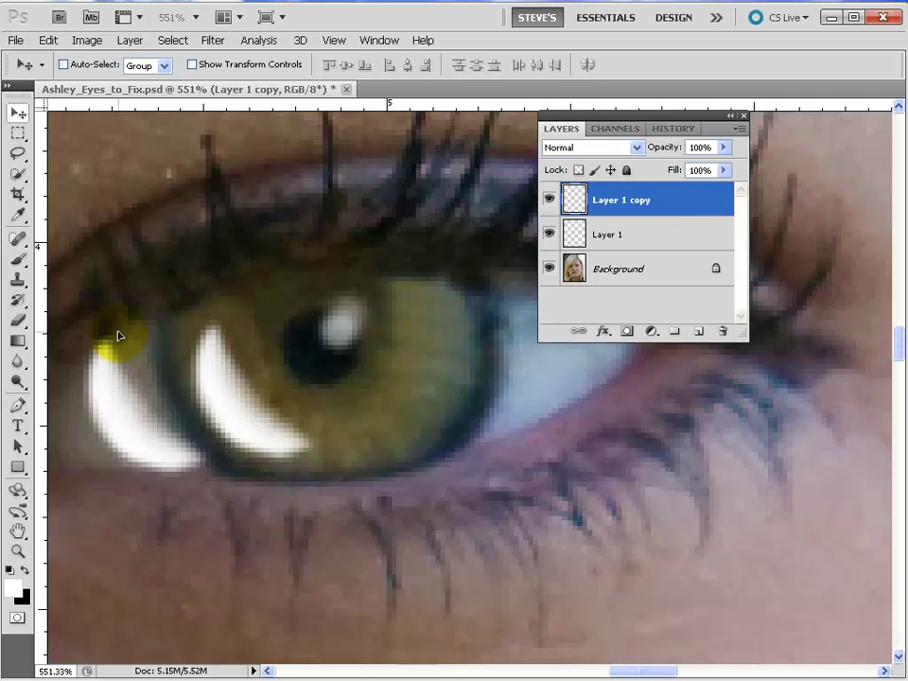
Move the copied crescent across the face onto the lower-left iris of the left-hand eye.
key("space")
left_click_drag(136, 383, 567, 337)
left_click_drag(189, 402, 516, 426)
left_click_drag(824, 399, 138, 365)
left_click_drag(317, 445, 725, 478)
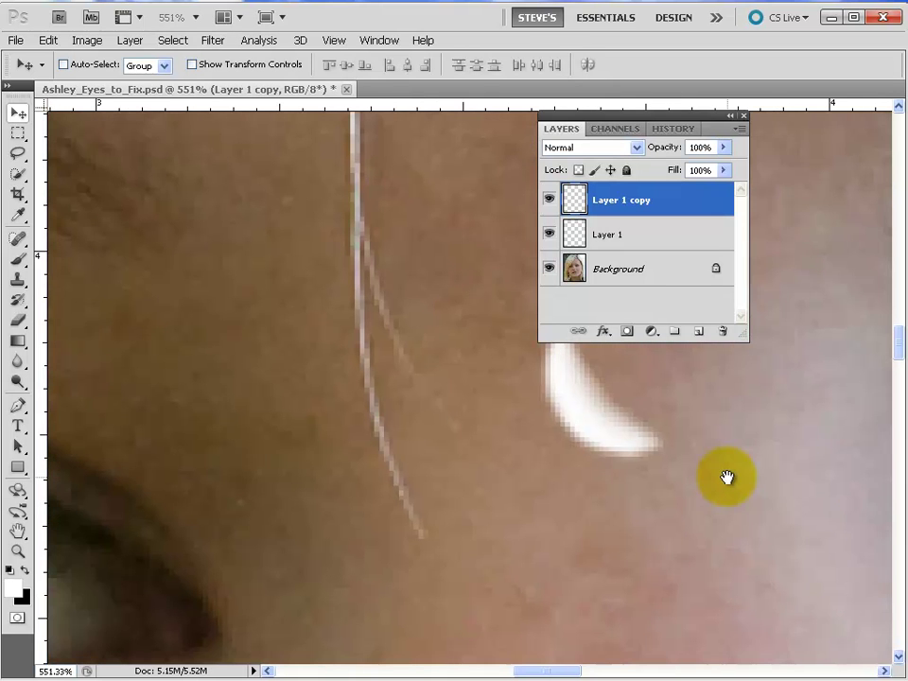
left_click_drag(557, 406, 407, 398)
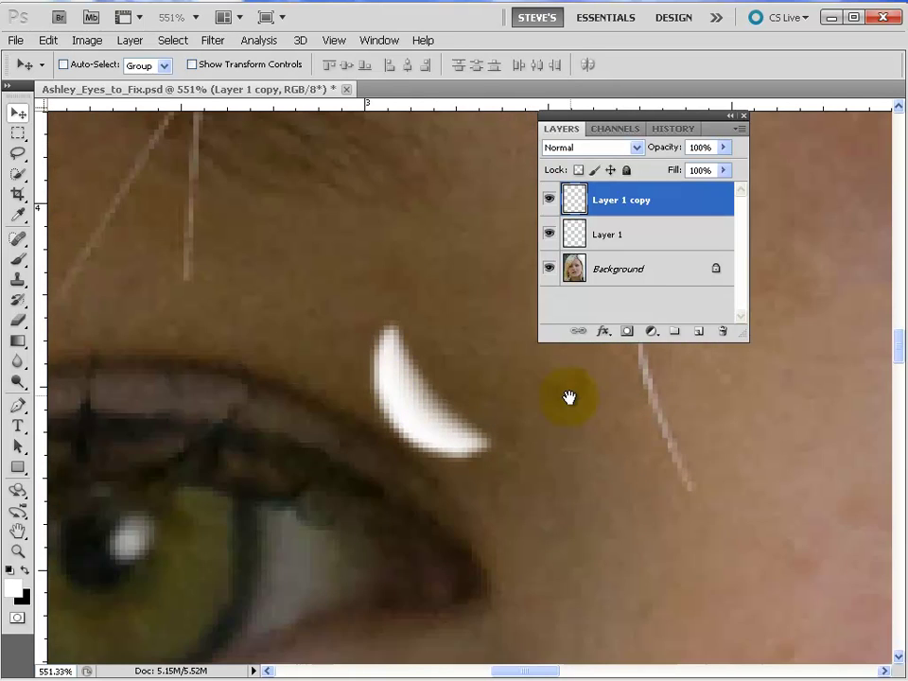
left_click_drag(631, 400, 719, 373)
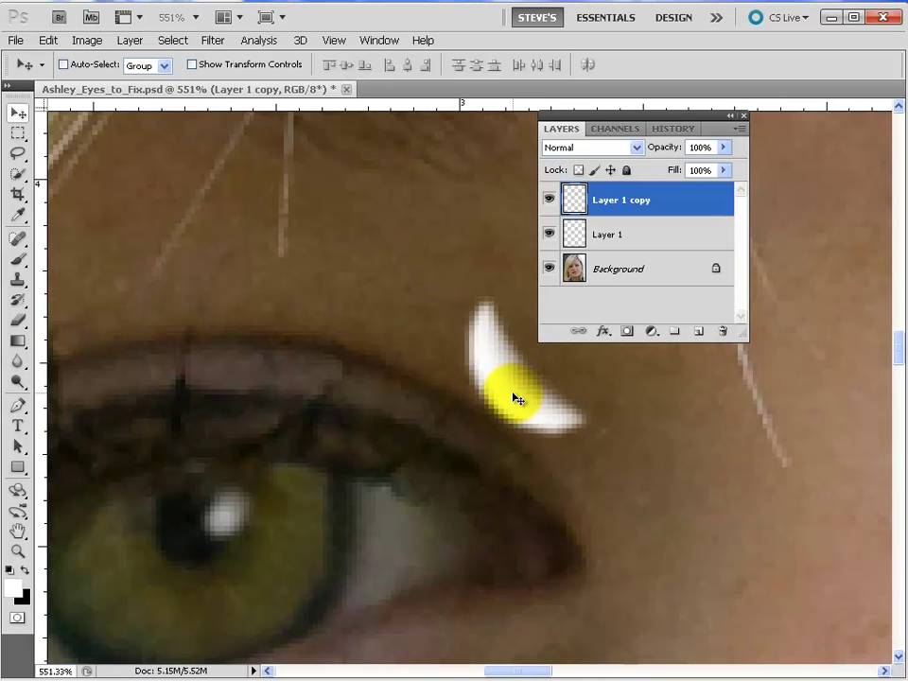
left_click_drag(516, 395, 112, 606)
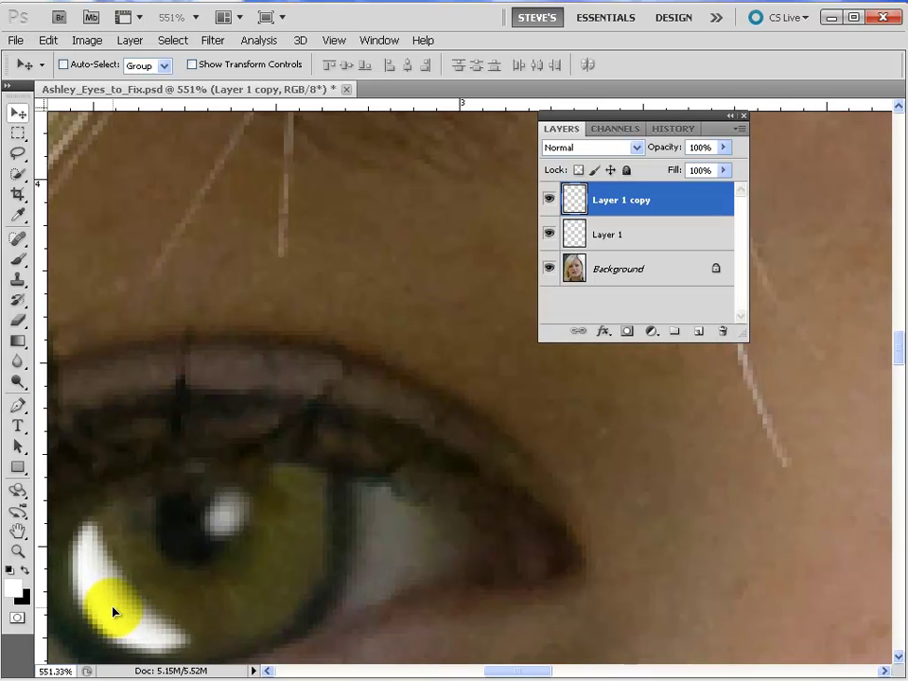
left_click_drag(230, 542, 321, 409)
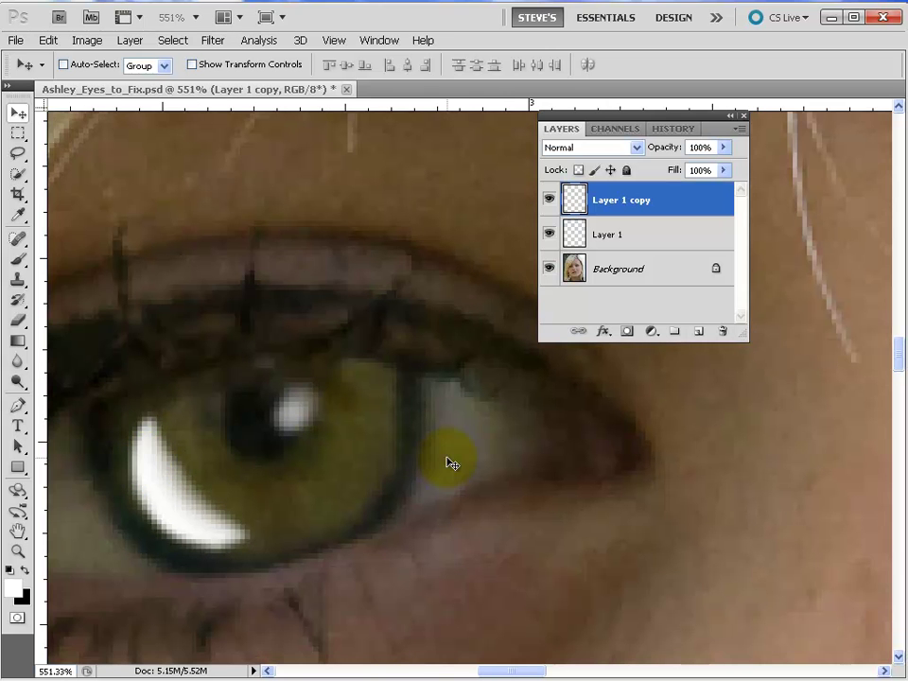
View the photo at 100% and move the Layers panel clear of the eyes.
key("ctrl+1")
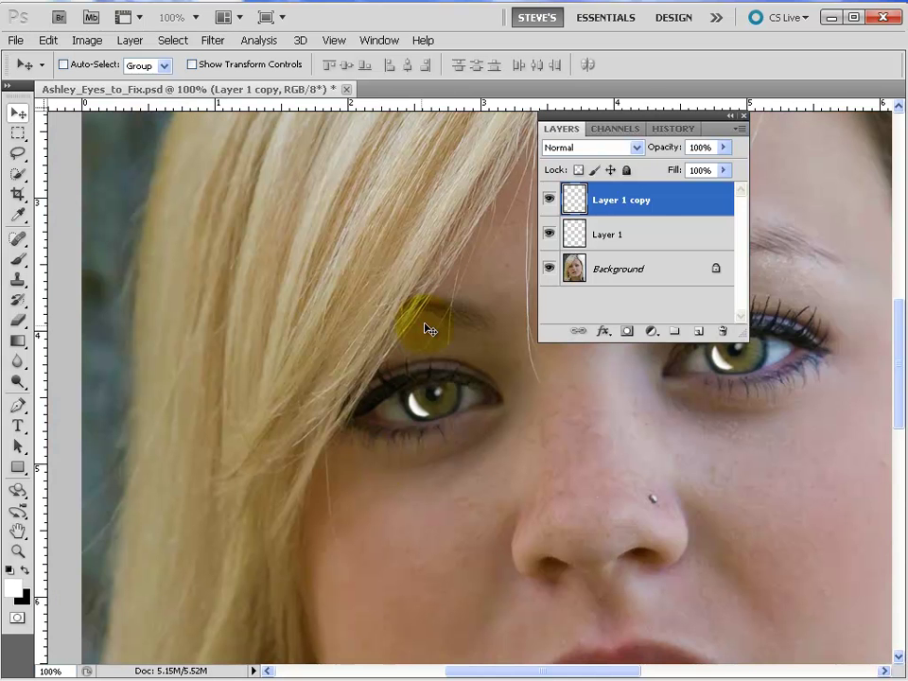
left_click_drag(622, 124, 702, 40)
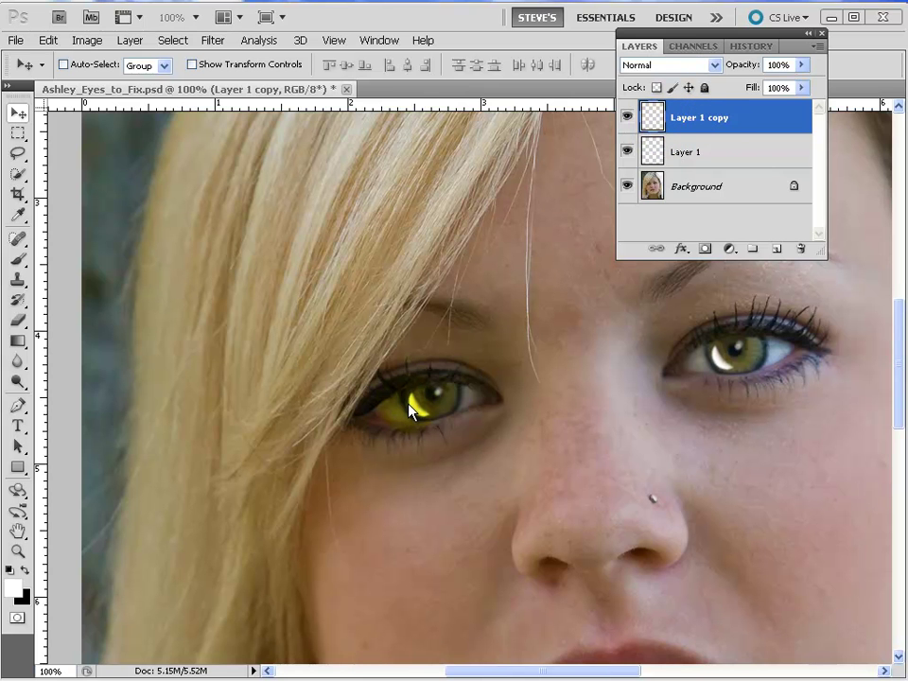
Set the blend mode of both crescent layers, Layer 1 copy and Layer 1, to Overlay.
left_click(676, 65)
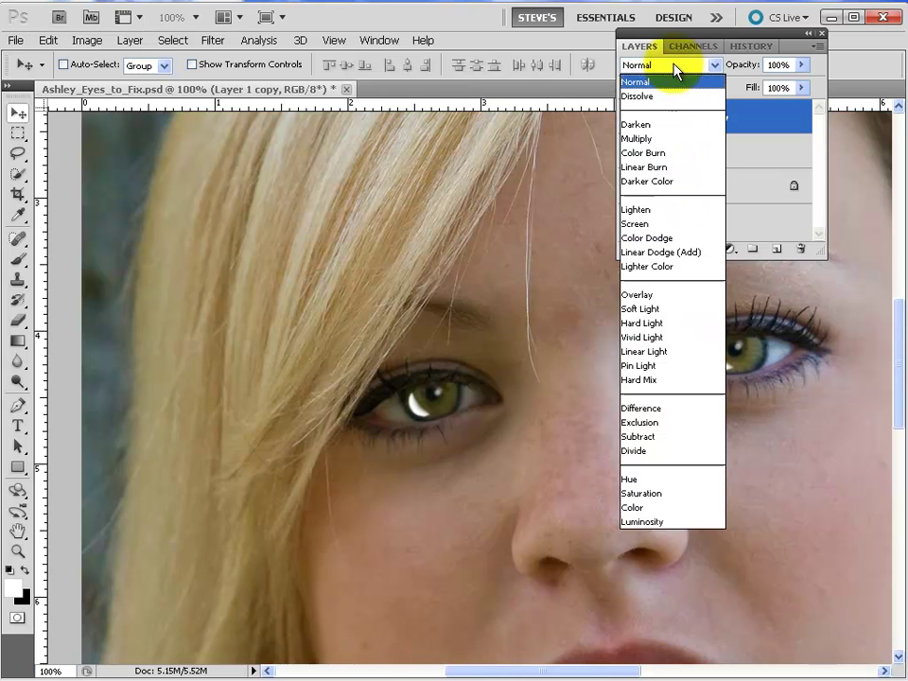
left_click(659, 297)
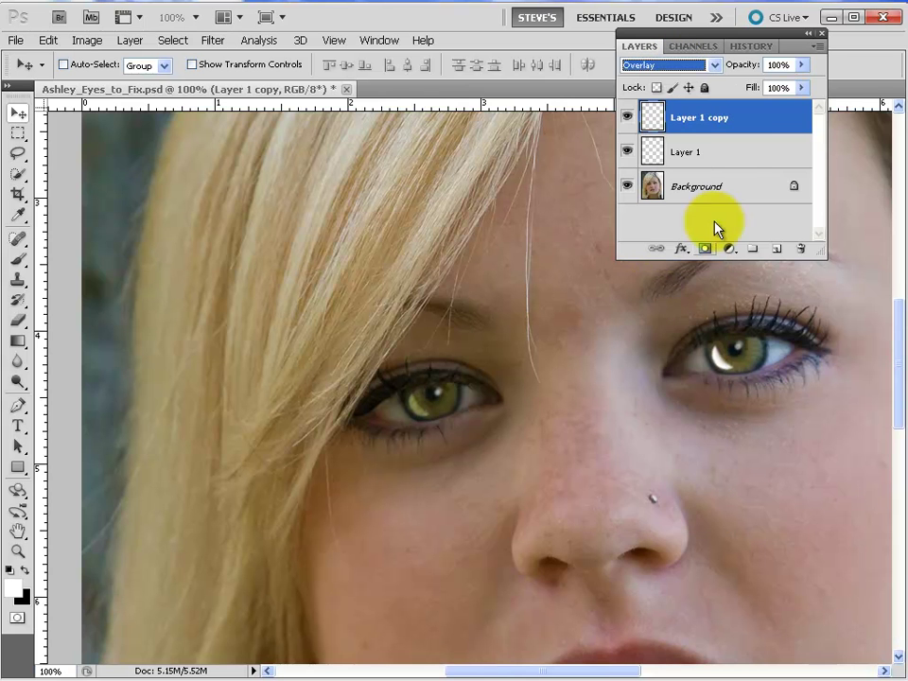
left_click(716, 155)
left_click(735, 363)
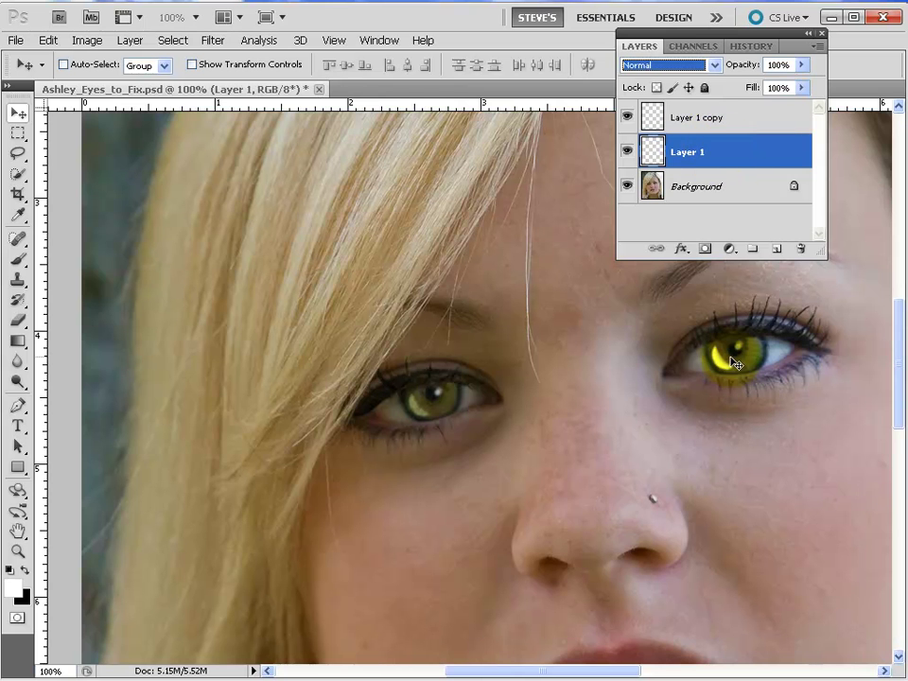
left_click(645, 49)
left_click(651, 68)
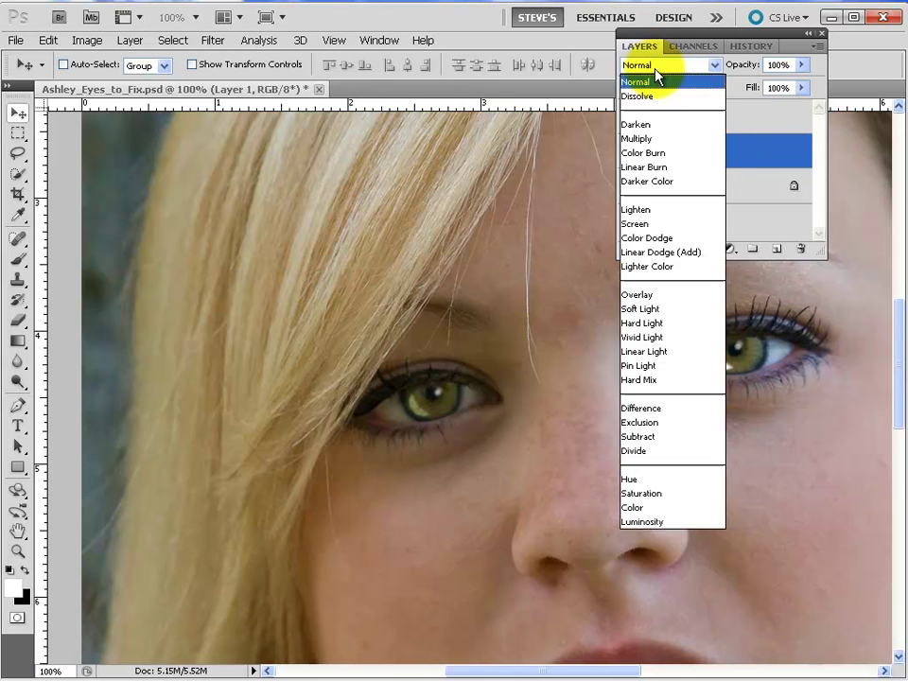
left_click(653, 299)
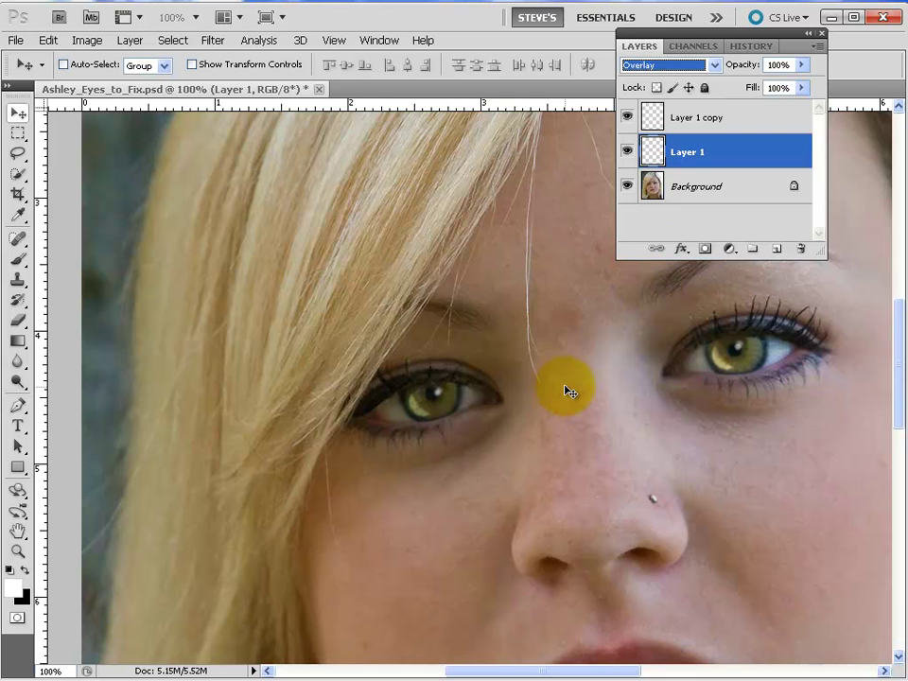
Soften the crescent on Layer 1 with a Gaussian Blur of 2 pixels radius.
key("z")
left_click_drag(667, 319, 773, 408)
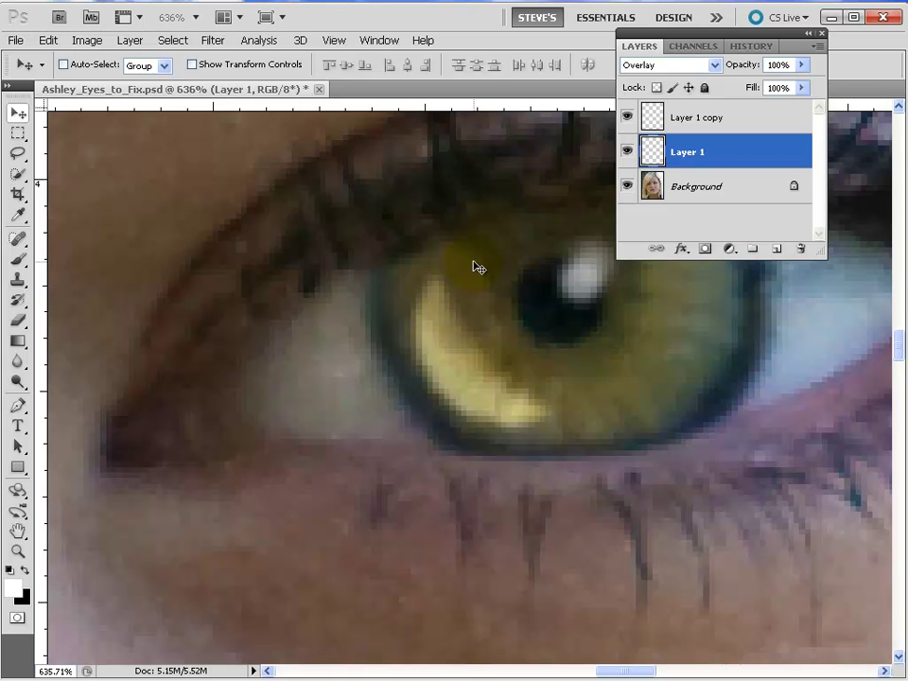
left_click(217, 41)
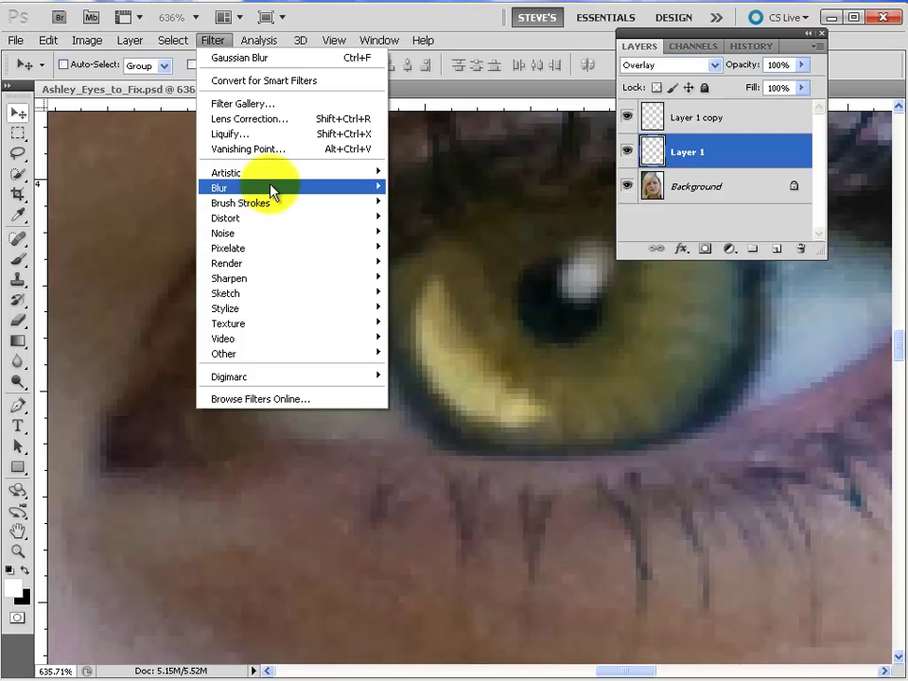
mouse_move(271, 191)
left_click(421, 247)
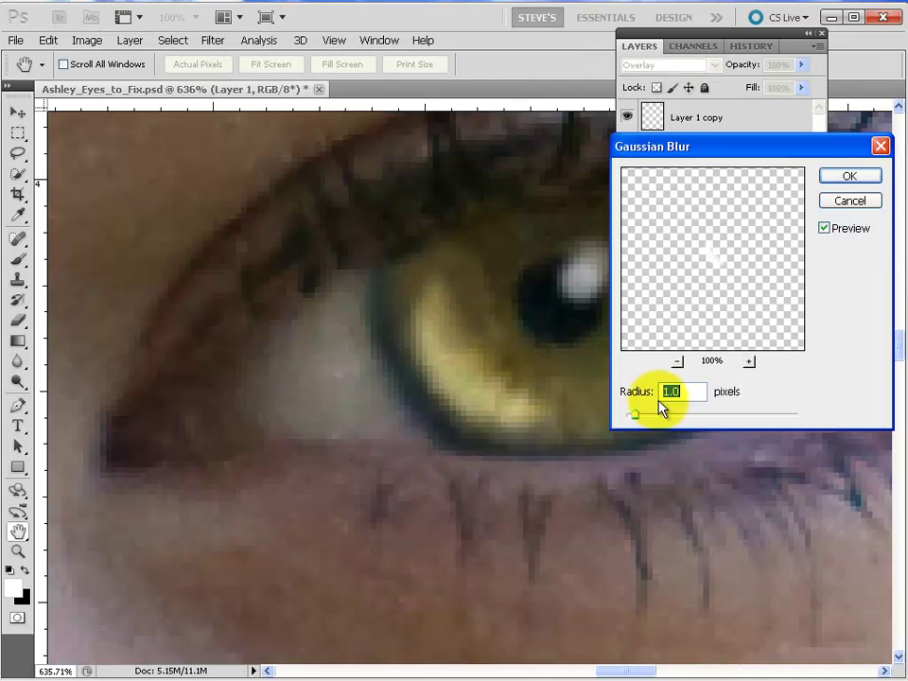
type("2")
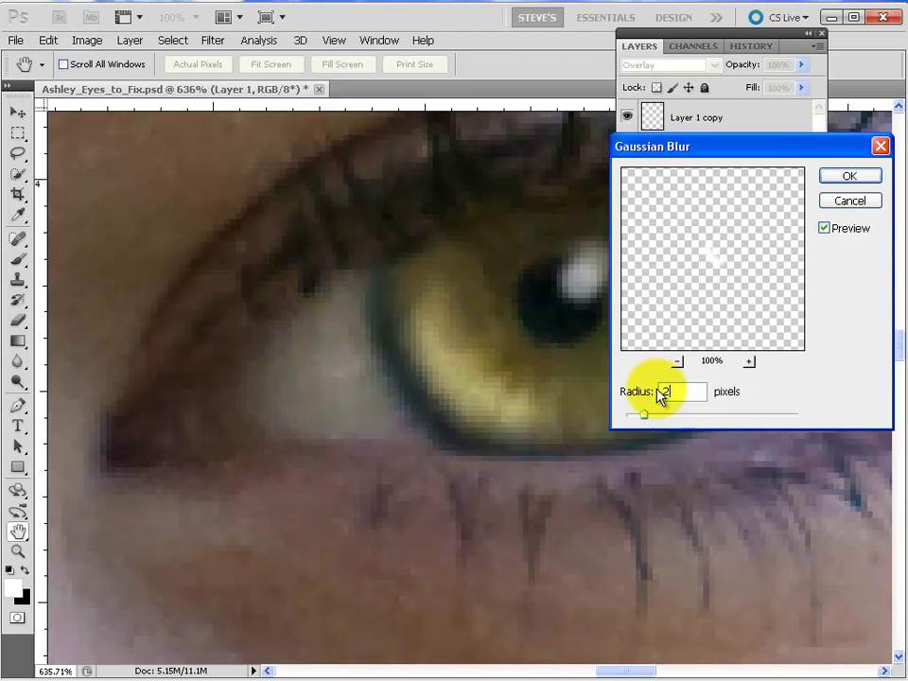
left_click(849, 176)
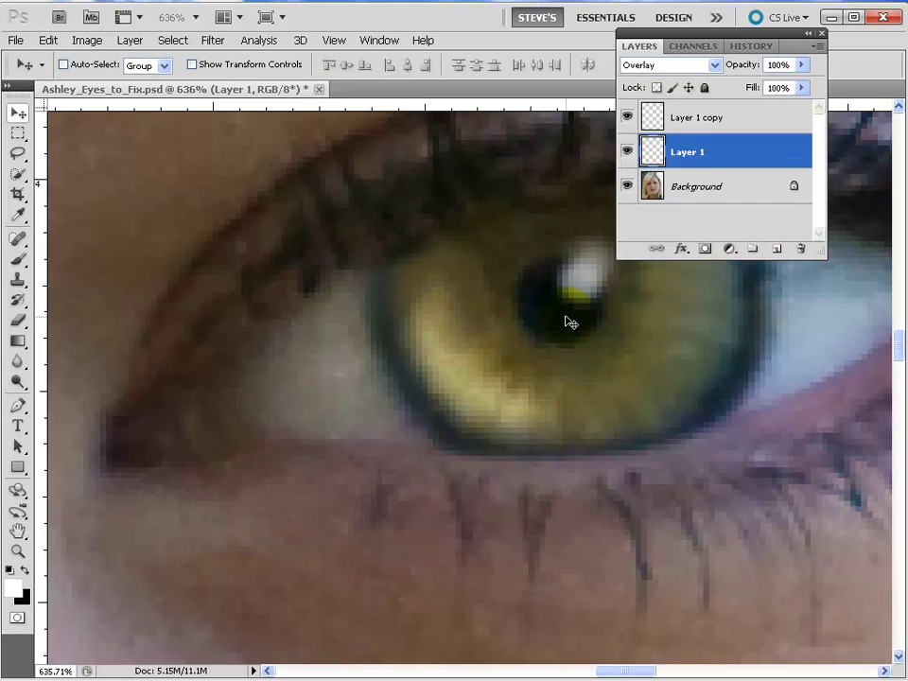
Reduce the opacity of Layer 1 to 65% while viewing the whole face.
key("ctrl+minus")
key("ctrl+minus")
key("ctrl+minus")
key("ctrl+minus")
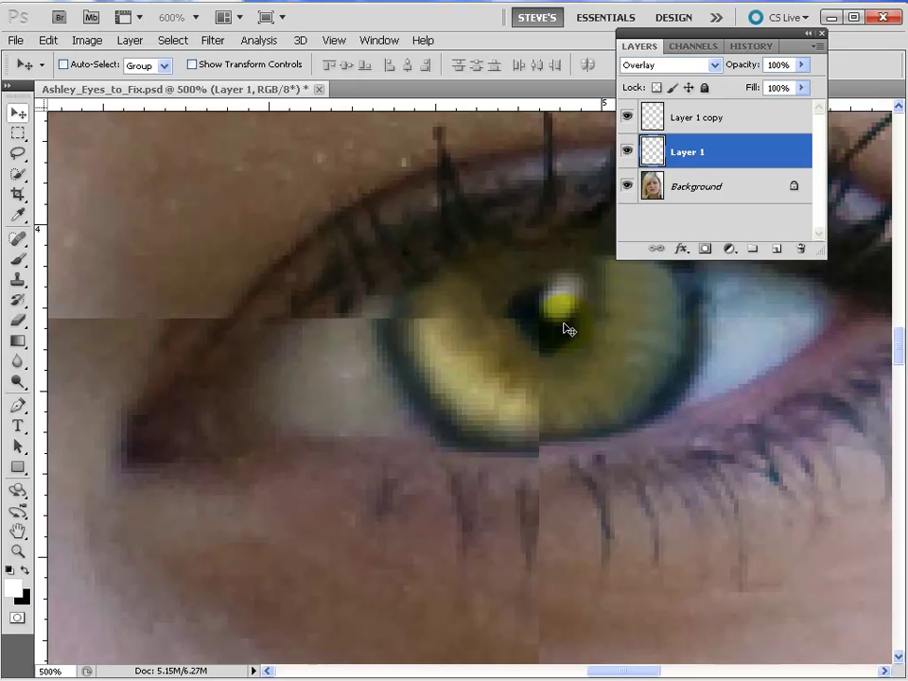
key("ctrl+minus")
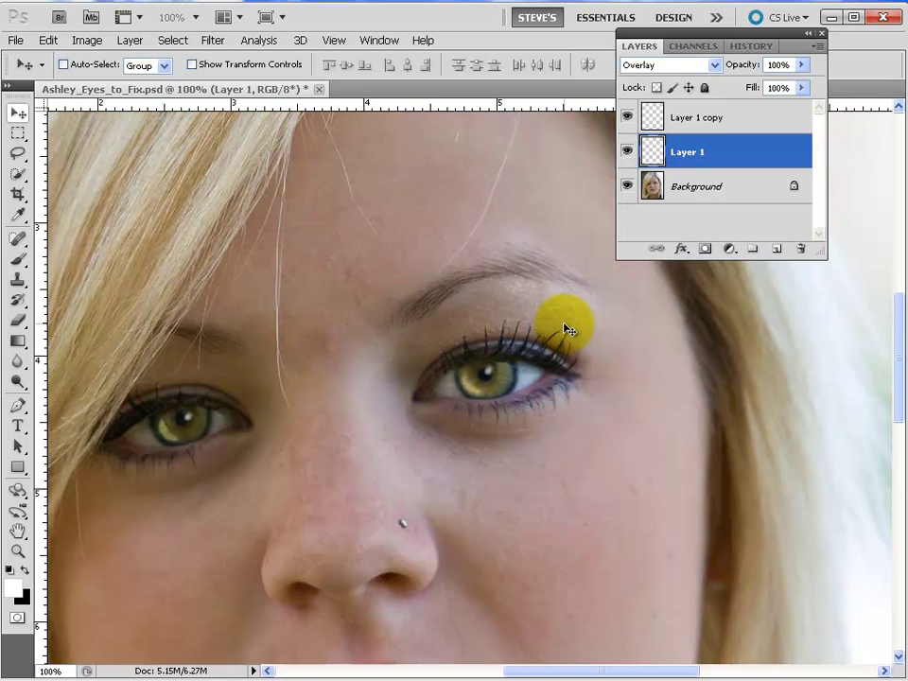
key("ctrl+minus")
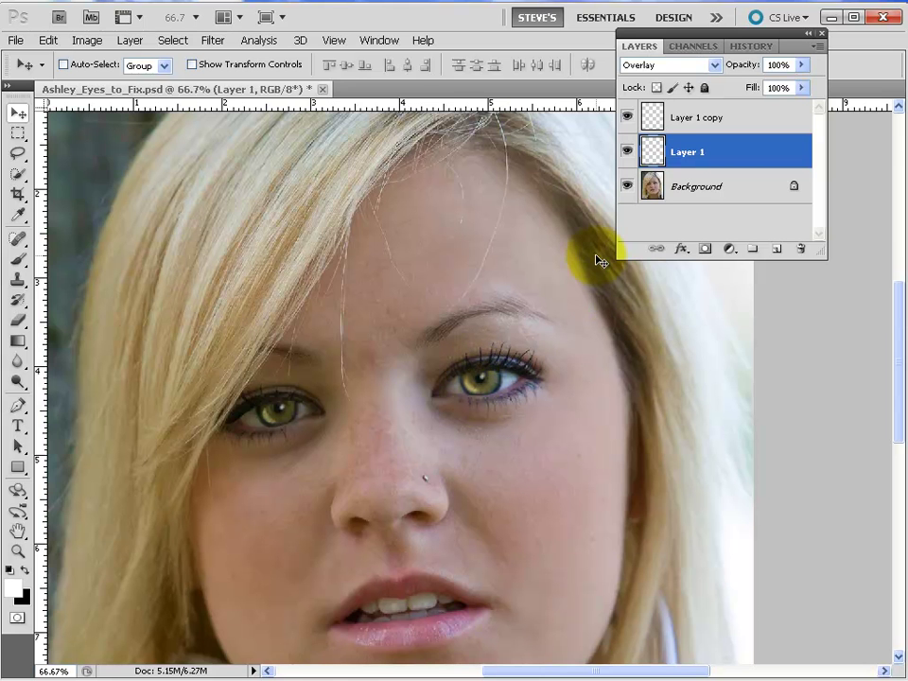
left_click(801, 64)
left_click_drag(800, 84, 773, 85)
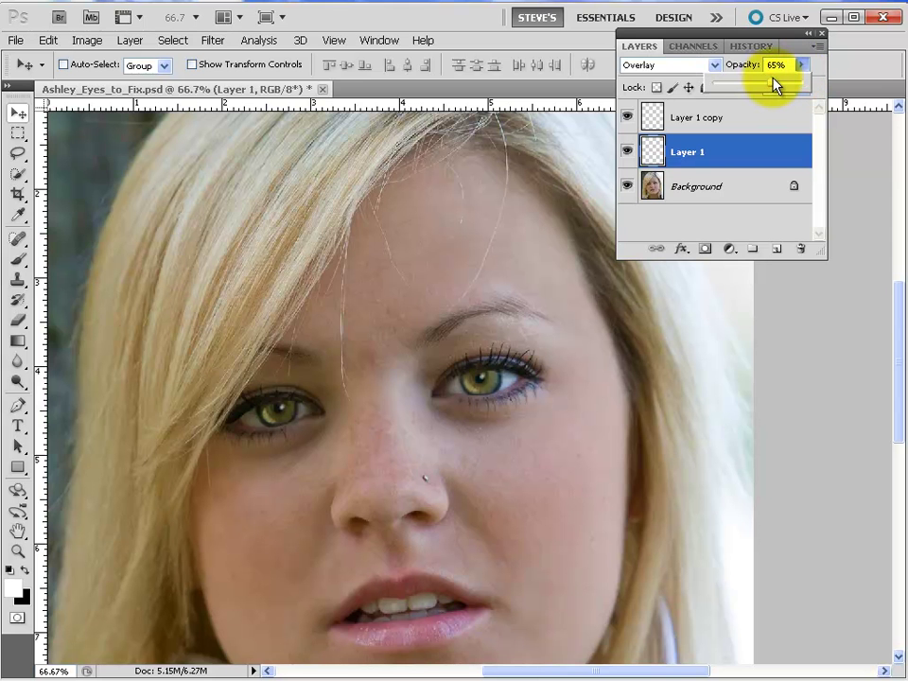
Apply the same Gaussian Blur to Layer 1 copy and reduce its opacity to 58%.
left_click(699, 120)
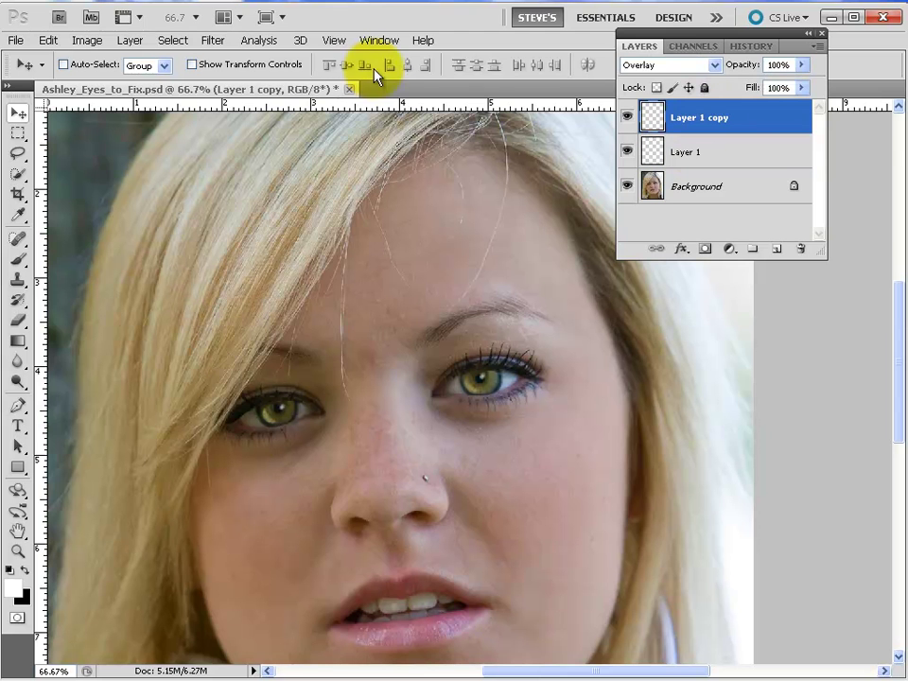
left_click(211, 40)
left_click(225, 59)
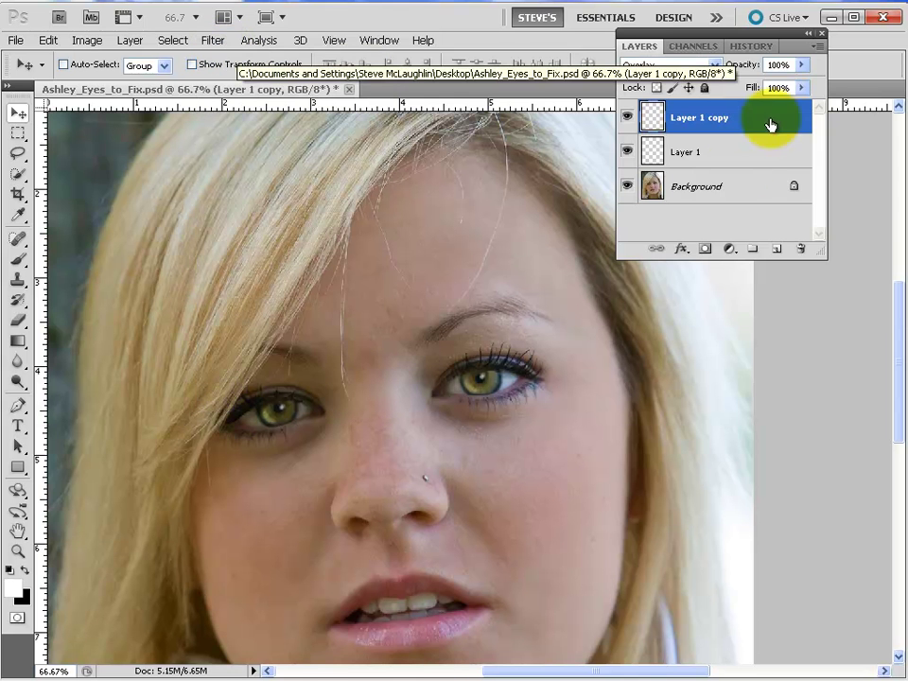
left_click(800, 64)
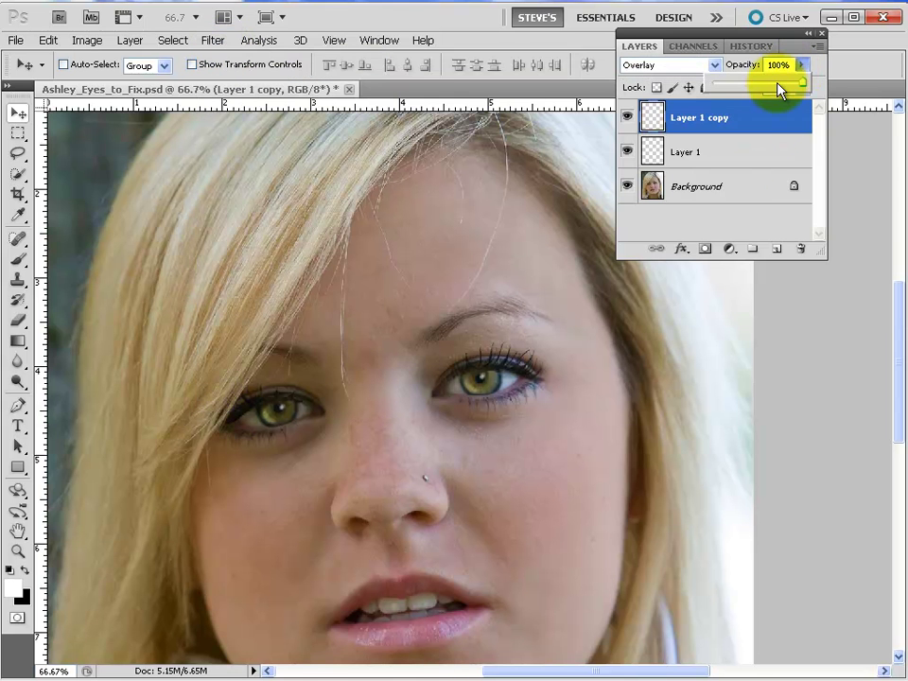
left_click_drag(779, 88, 768, 87)
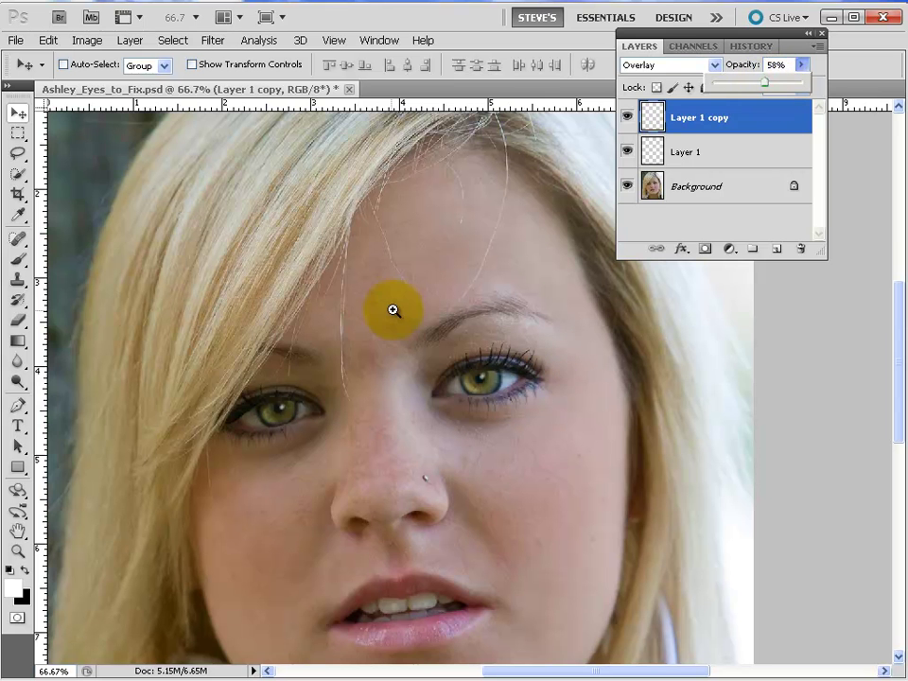
Examine the softened iris highlight in the right-hand eye up close, and view both eyes in the whole face.
left_click(482, 360)
left_click_drag(483, 360, 563, 450)
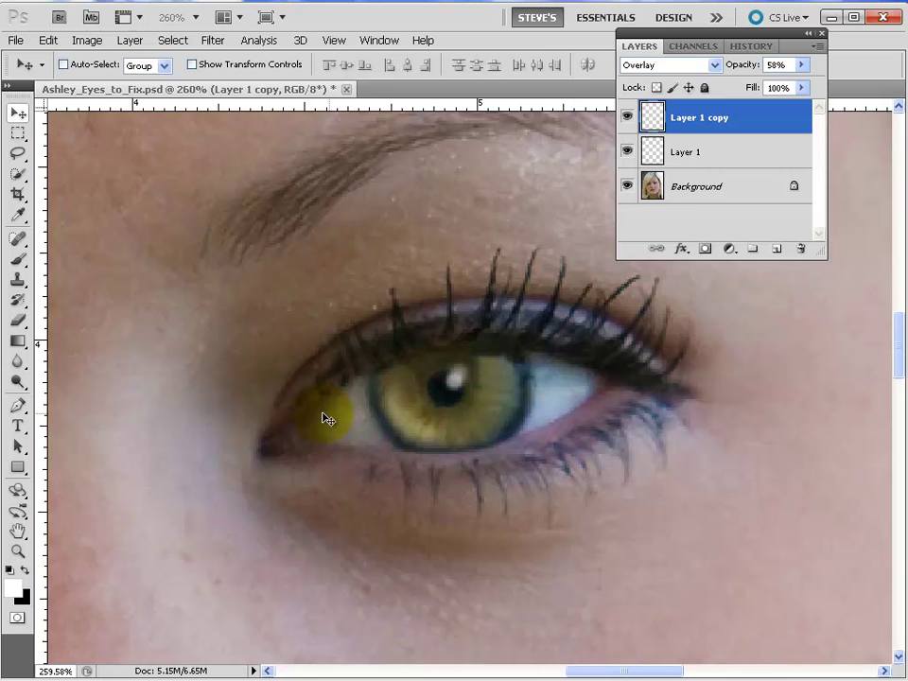
key("space")
left_click_drag(223, 417, 470, 397)
left_click_drag(187, 416, 179, 302)
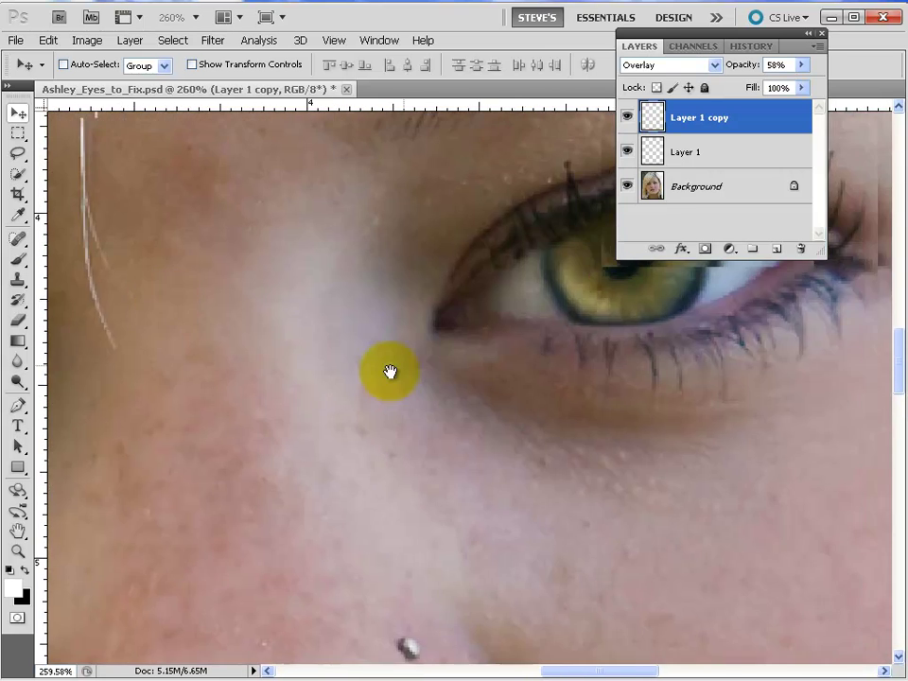
left_click_drag(390, 372, 228, 477)
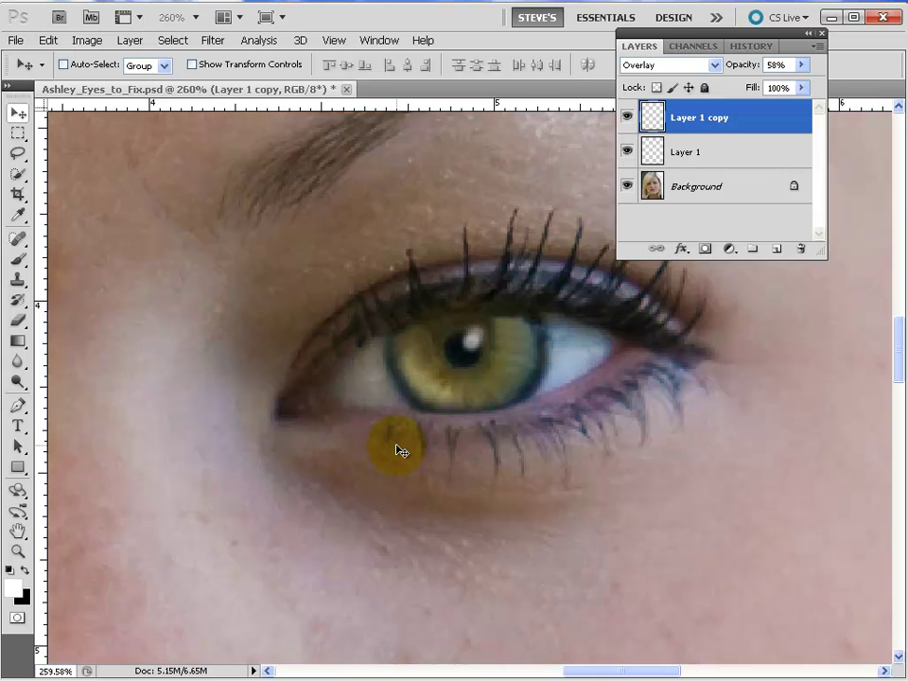
key("ctrl+minus")
key("ctrl+minus")
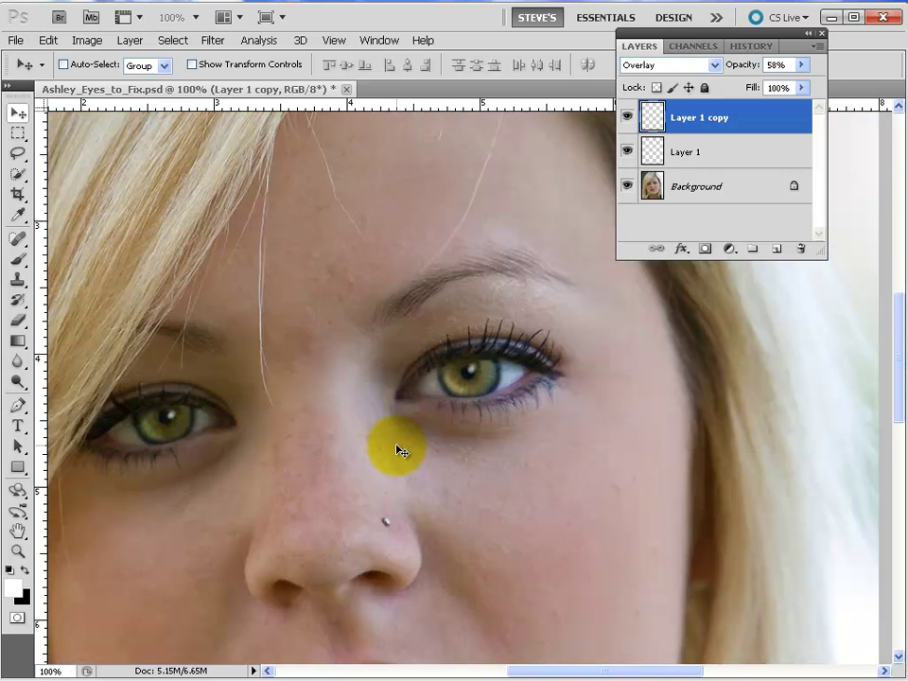
key("ctrl+minus")
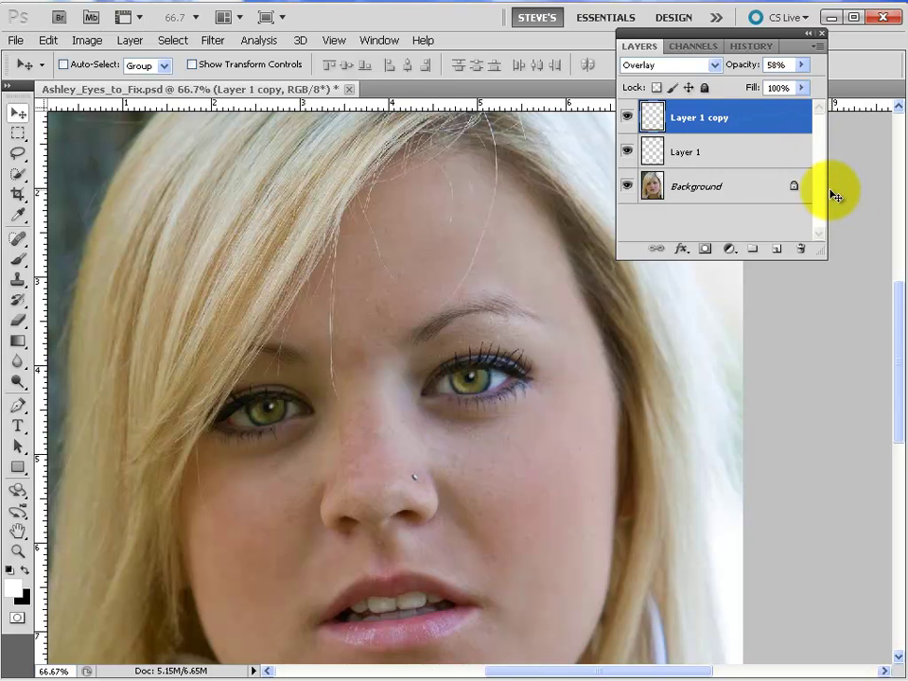
Compare the eyes with and without the highlights by hiding and showing both crescent layers twice.
left_click_drag(817, 251, 837, 326)
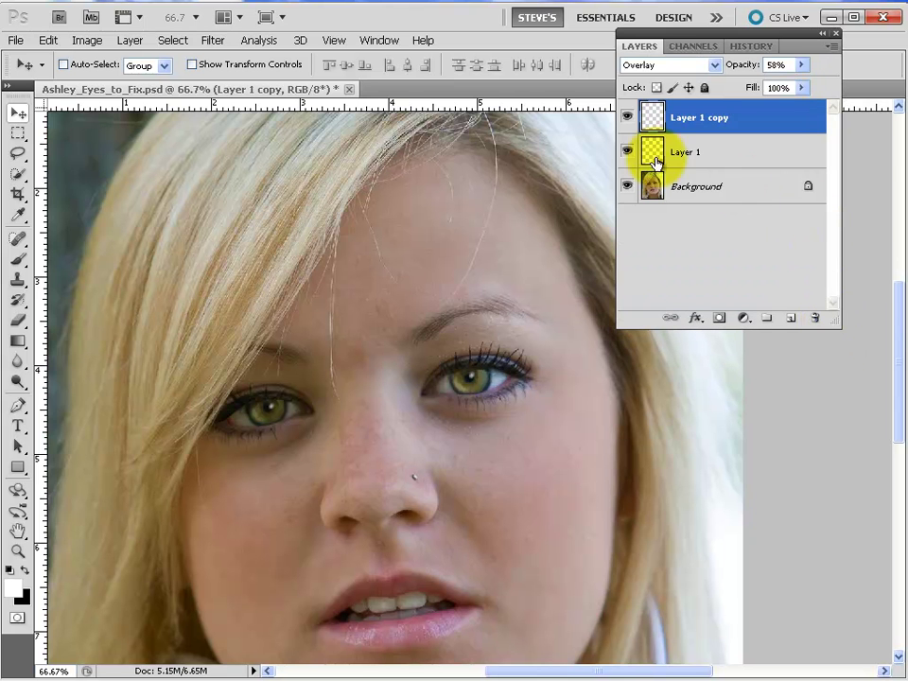
left_click(626, 151)
left_click(626, 117)
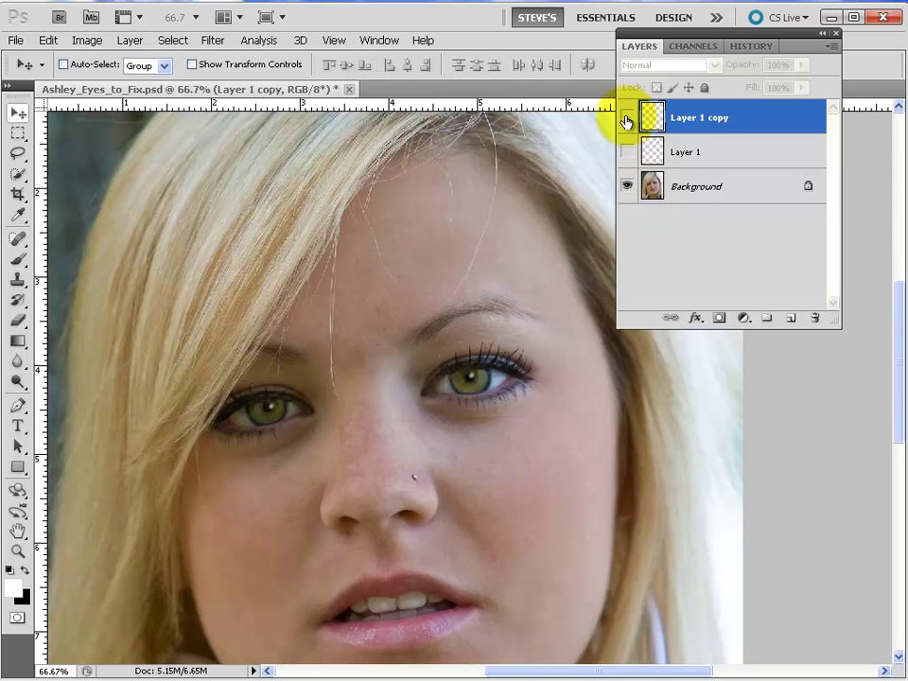
left_click(627, 117)
left_click(627, 152)
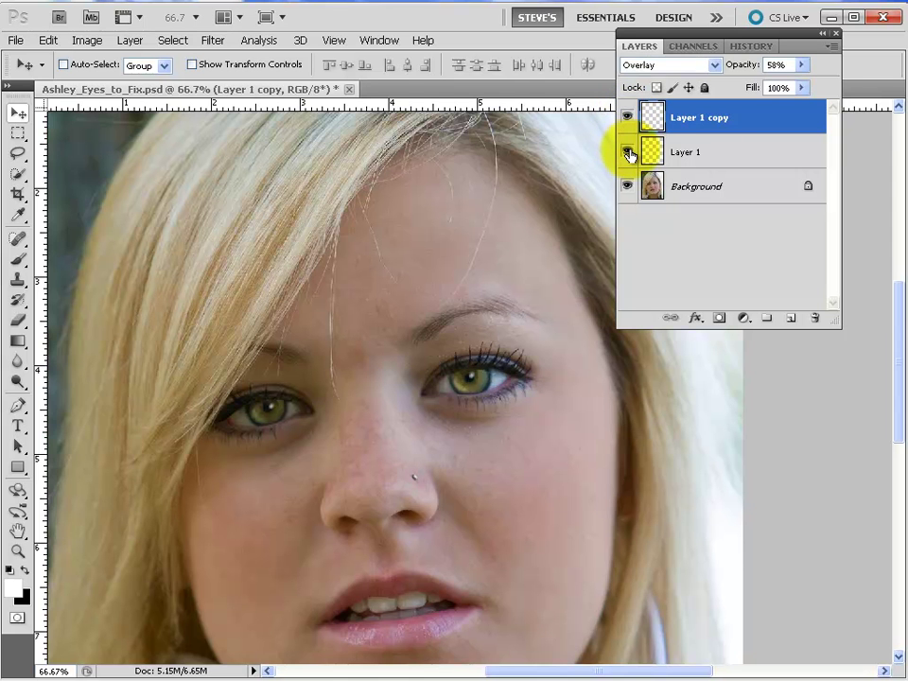
left_click(627, 151)
left_click(626, 119)
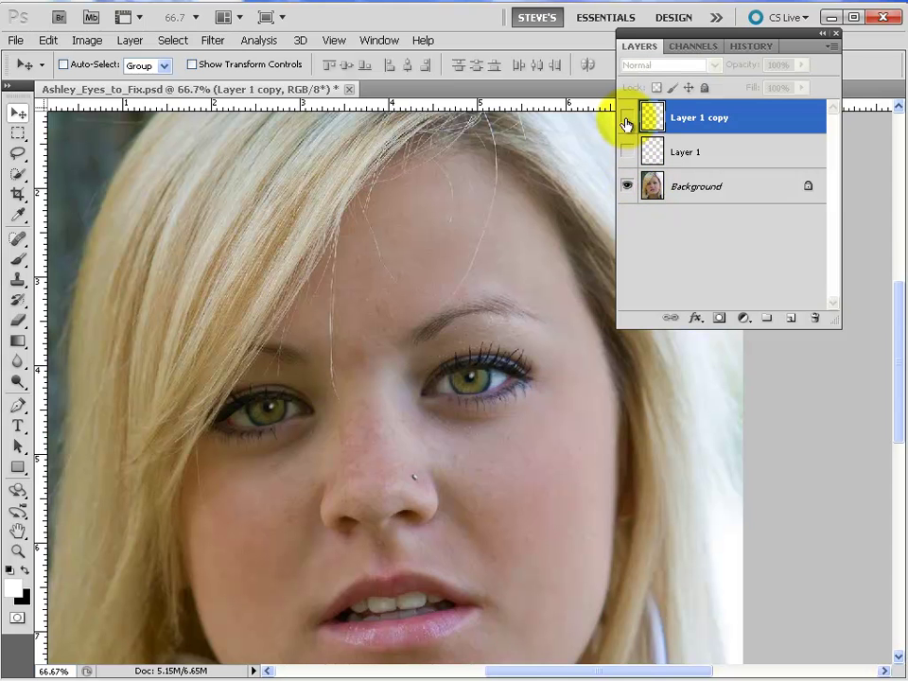
left_click(626, 119)
left_click(627, 152)
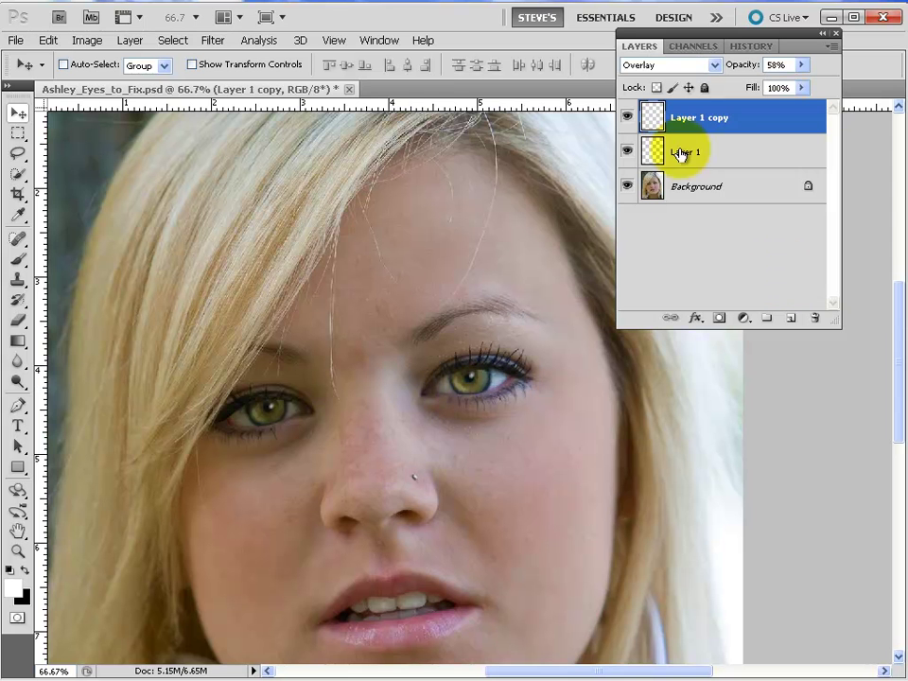
Lower the opacity of Layer 1 copy to 37% and of Layer 1 to 36%.
left_click(802, 66)
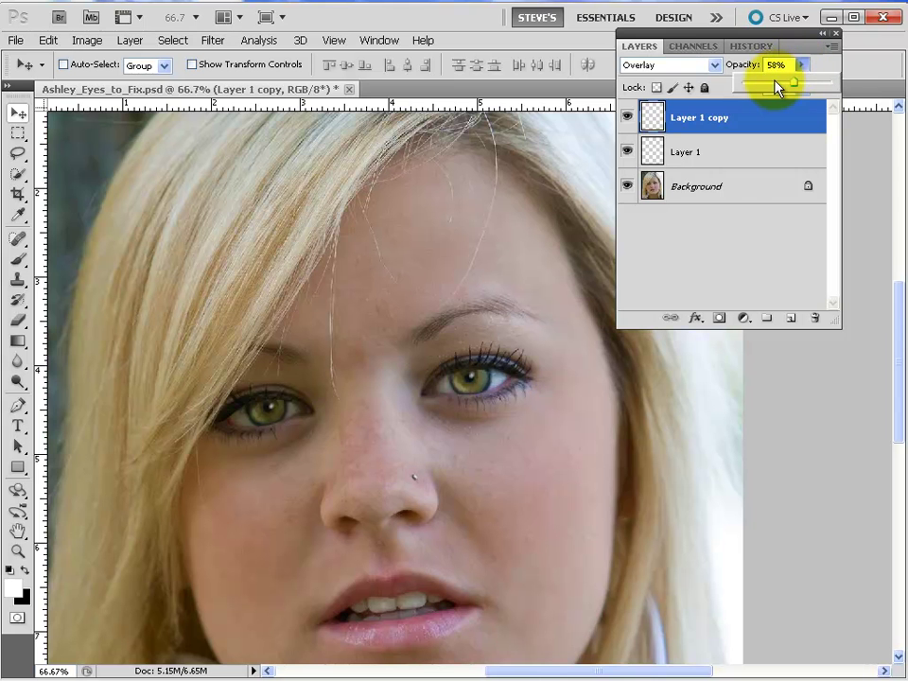
left_click_drag(777, 89, 777, 88)
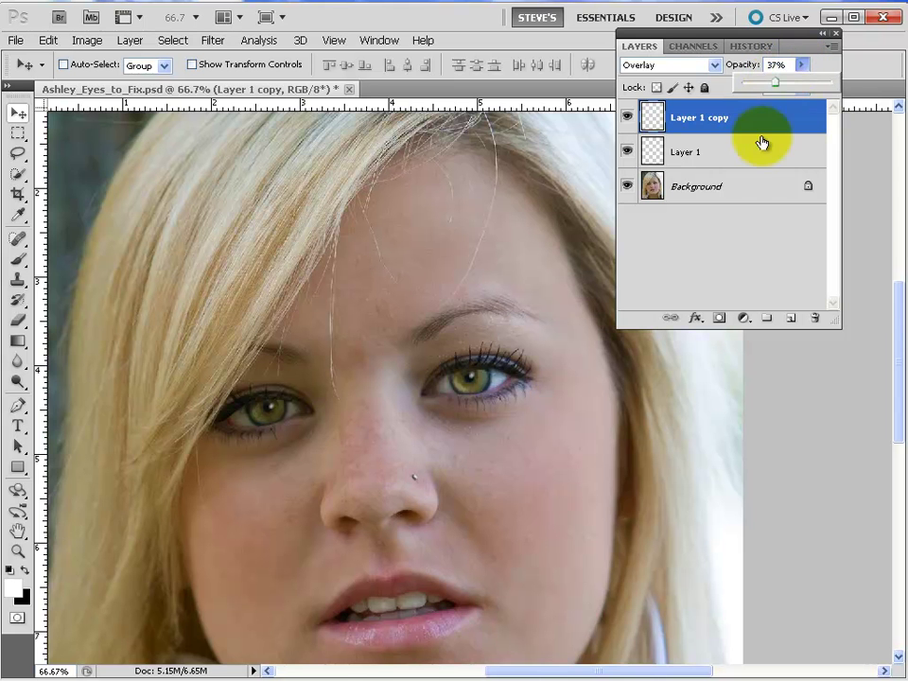
left_click(741, 159)
left_click(802, 66)
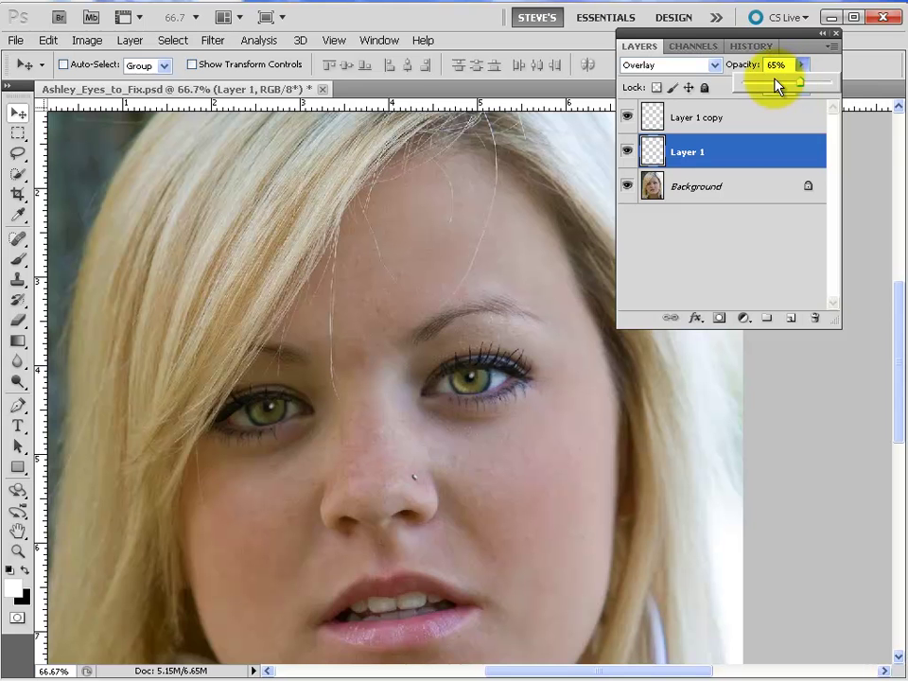
left_click(775, 83)
left_click(721, 244)
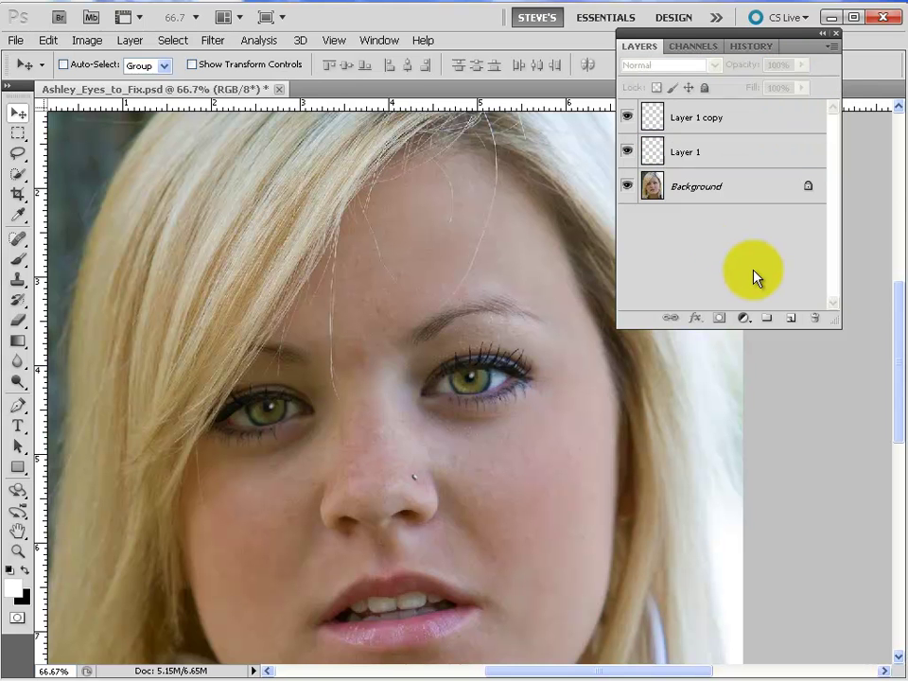
Raise the opacity of Layer 1 copy to strengthen the left-hand eye's highlight, and select Layer 1.
left_click(756, 115)
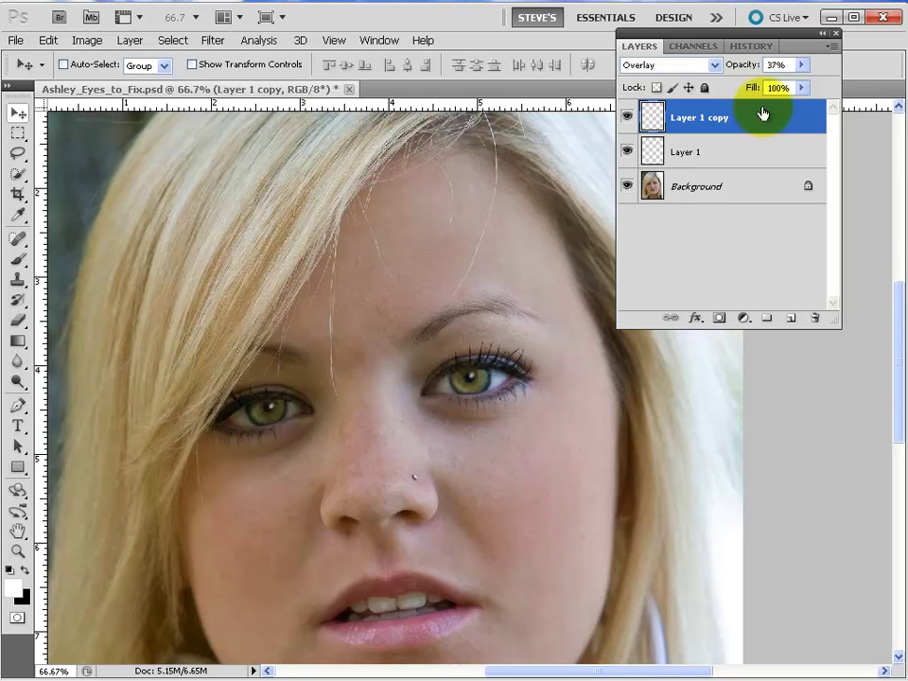
left_click(801, 65)
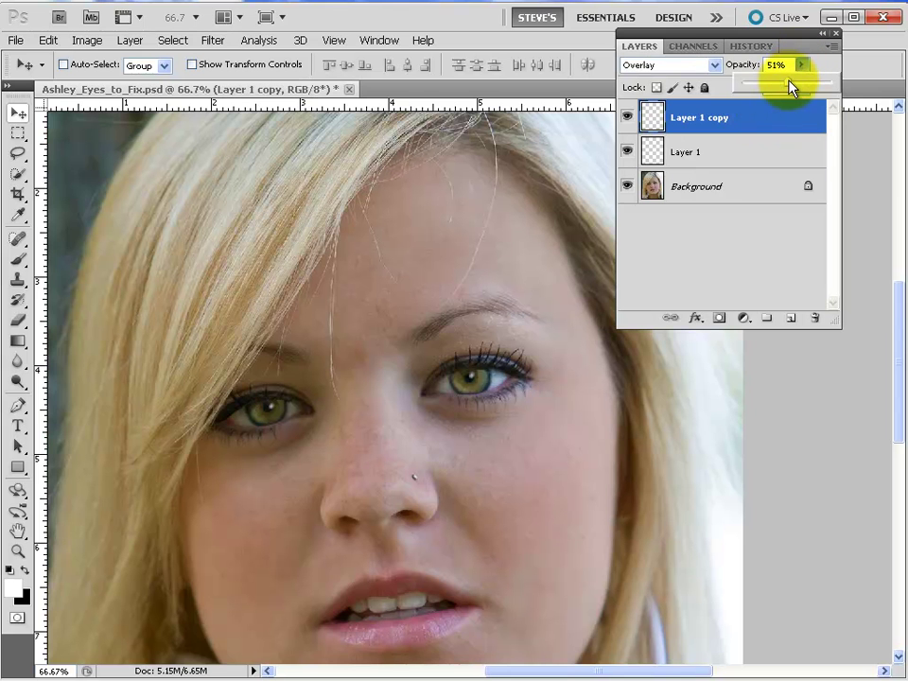
left_click_drag(791, 87, 797, 87)
left_click(743, 159)
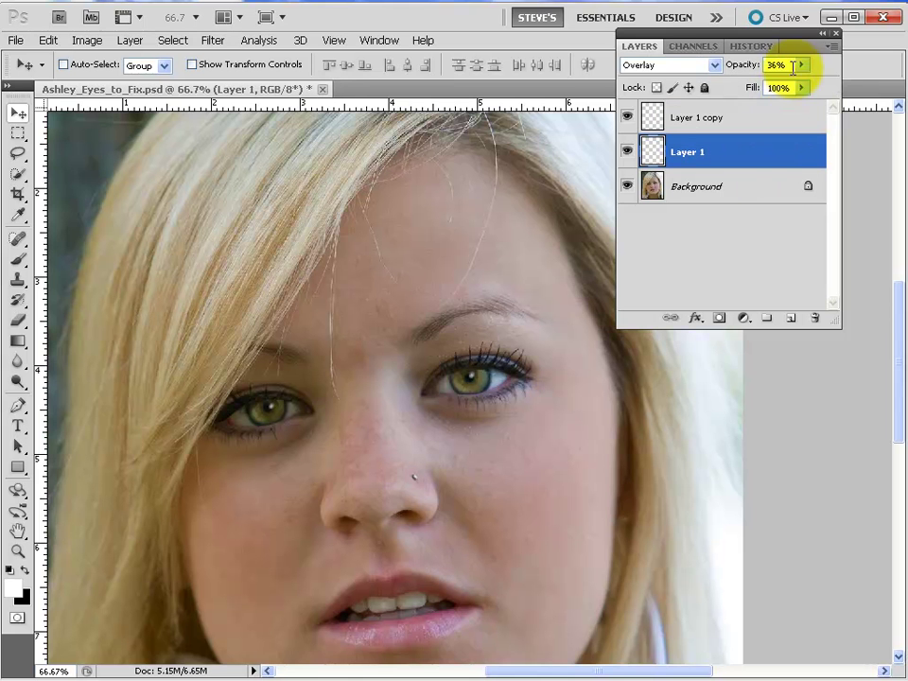
Adjust Layer 1's opacity slightly and merge Layer 1 copy down into it so both eye highlights share one layer.
left_click(801, 65)
left_click_drag(792, 83, 794, 85)
left_click(764, 235)
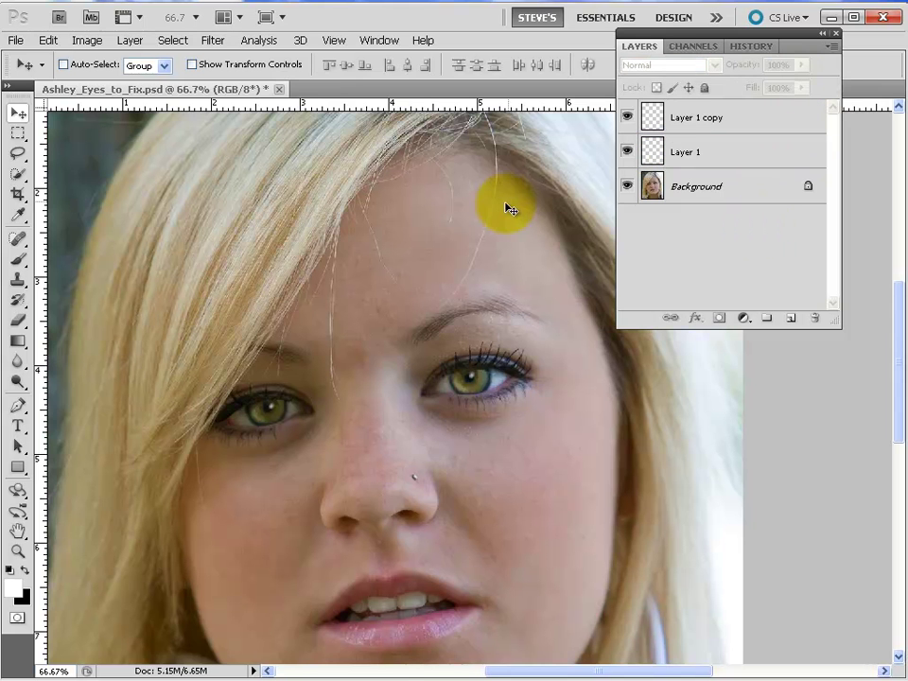
left_click(695, 117)
key("ctrl+e")
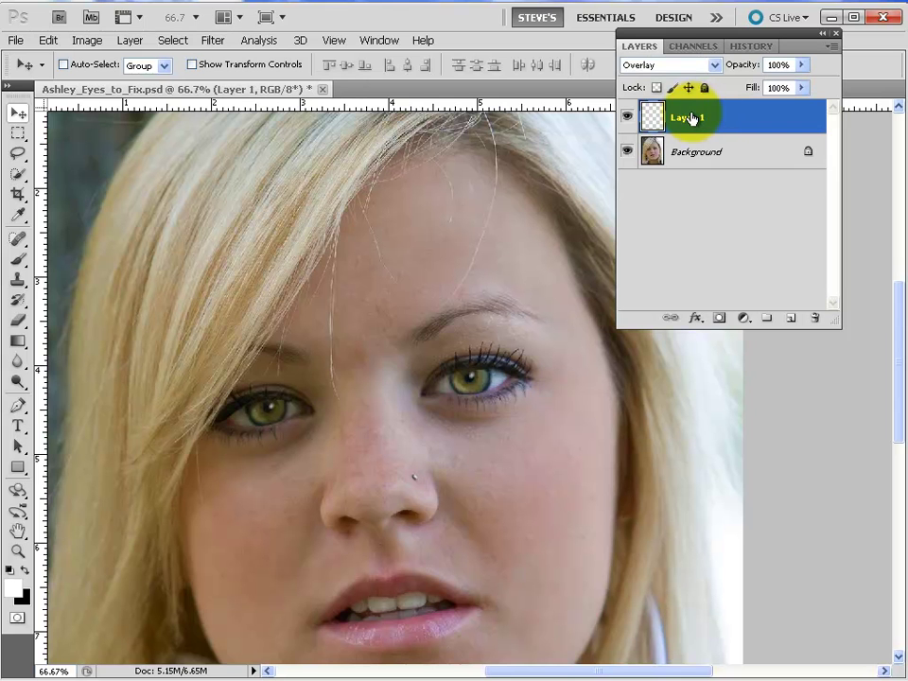
Compare the eyes with the merged highlights hidden and shown, reapply the last filter to Layer 1, and lower its opacity to 68%.
left_click(628, 117)
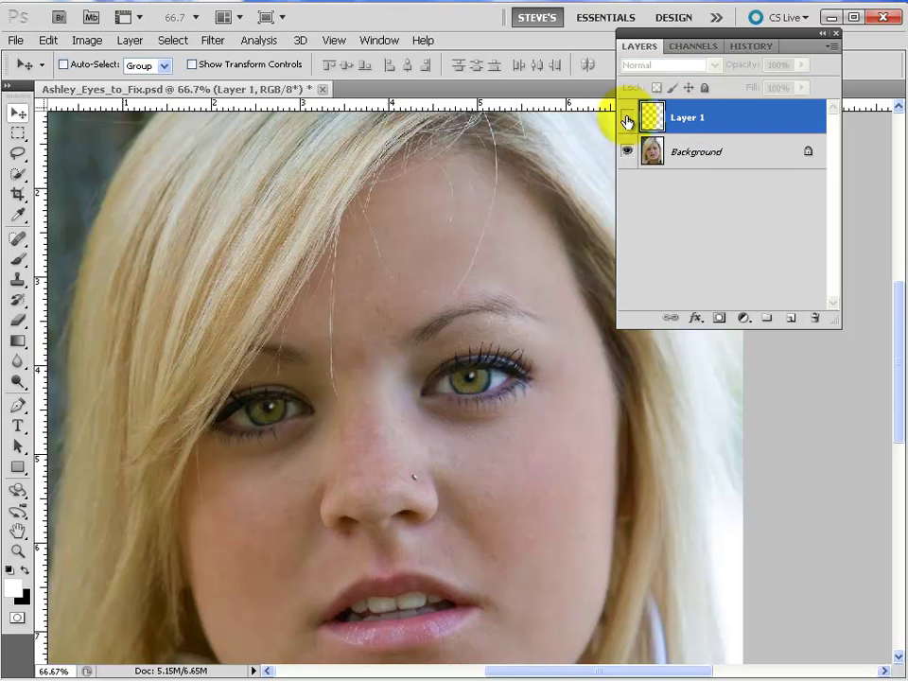
left_click(626, 117)
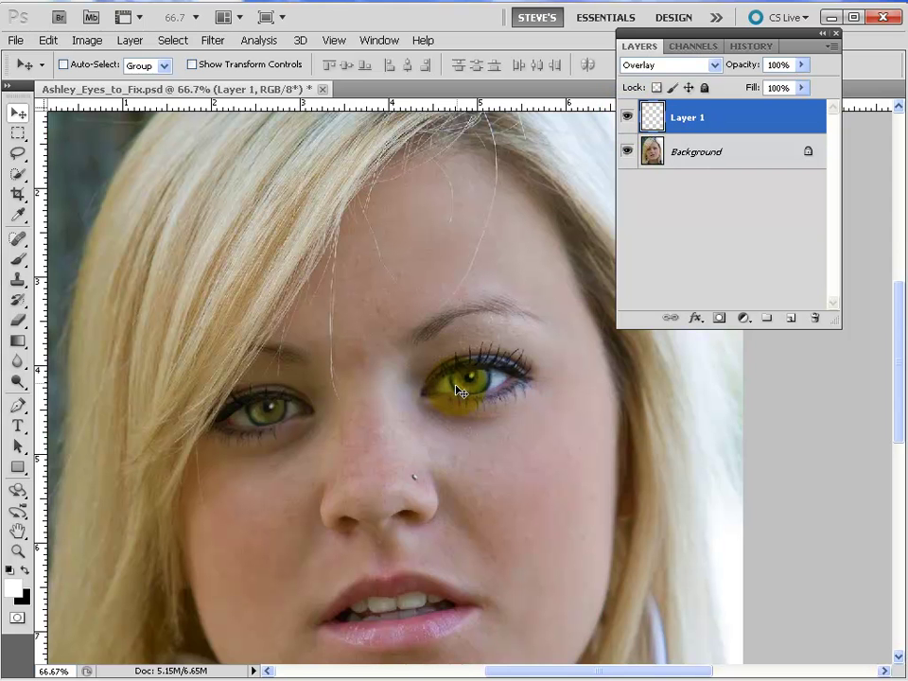
left_click(213, 40)
left_click(215, 55)
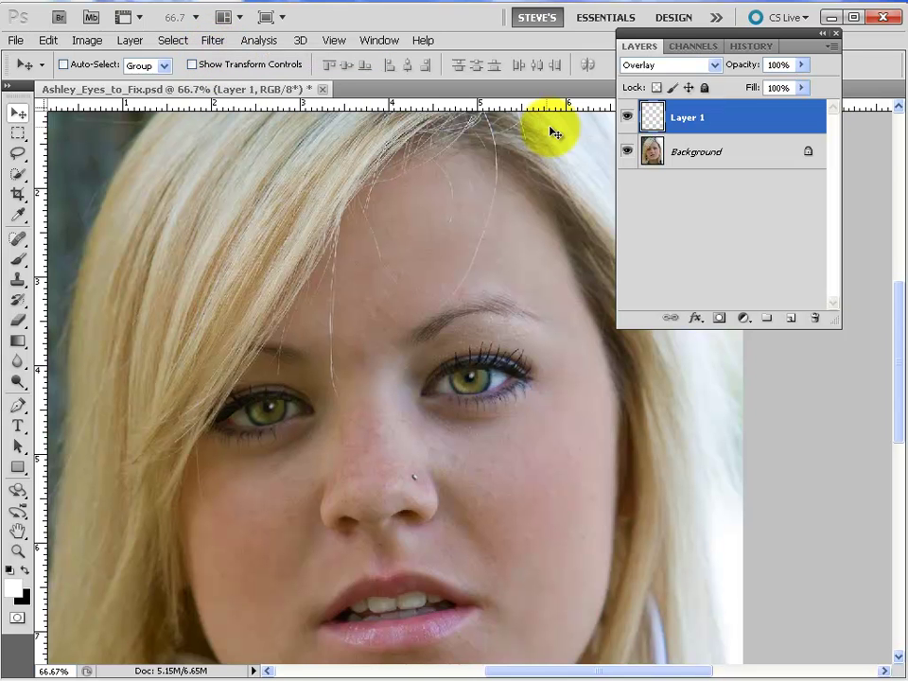
left_click(802, 66)
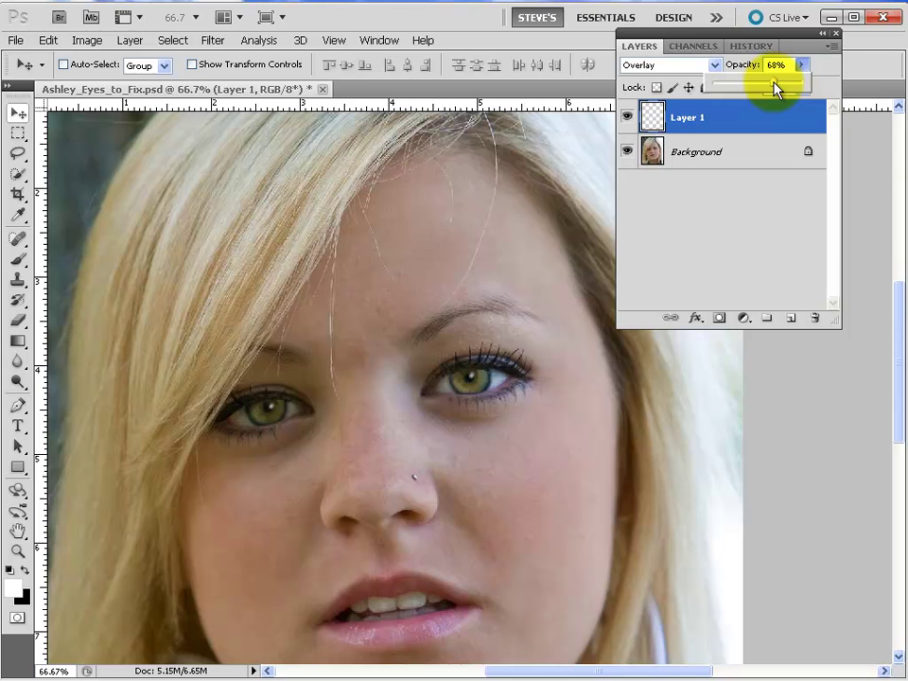
left_click(721, 257)
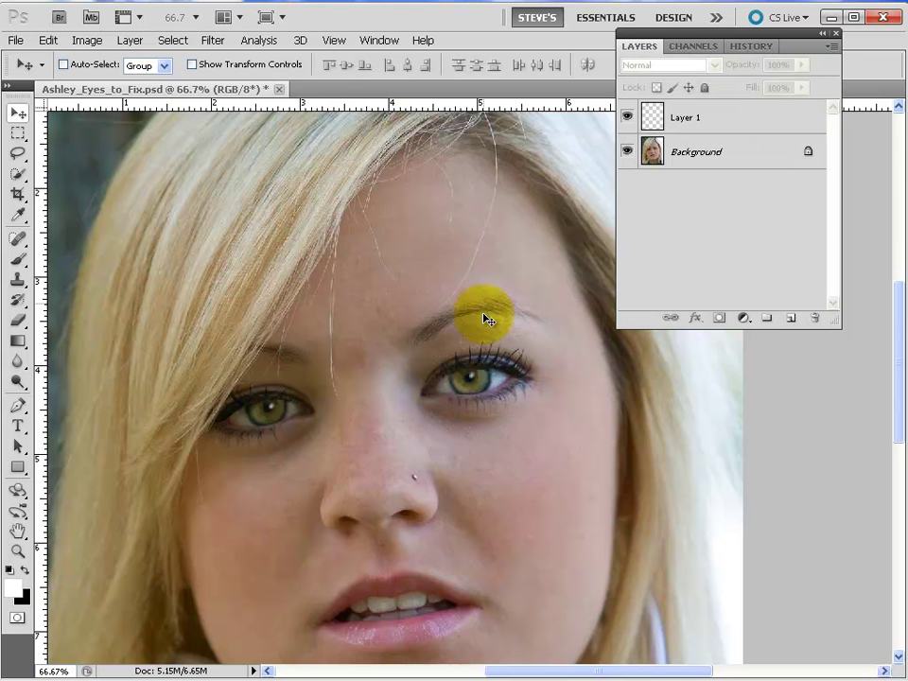
Delete the merged highlight layer, Layer 1, leaving only the Background.
key("ctrl+plus")
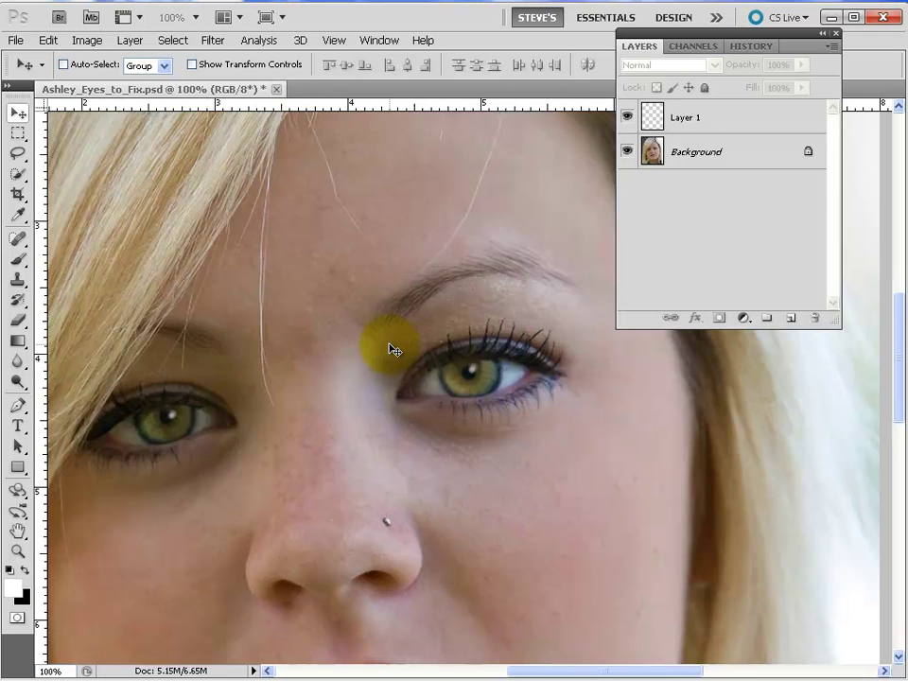
key("ctrl+plus")
key("ctrl+plus")
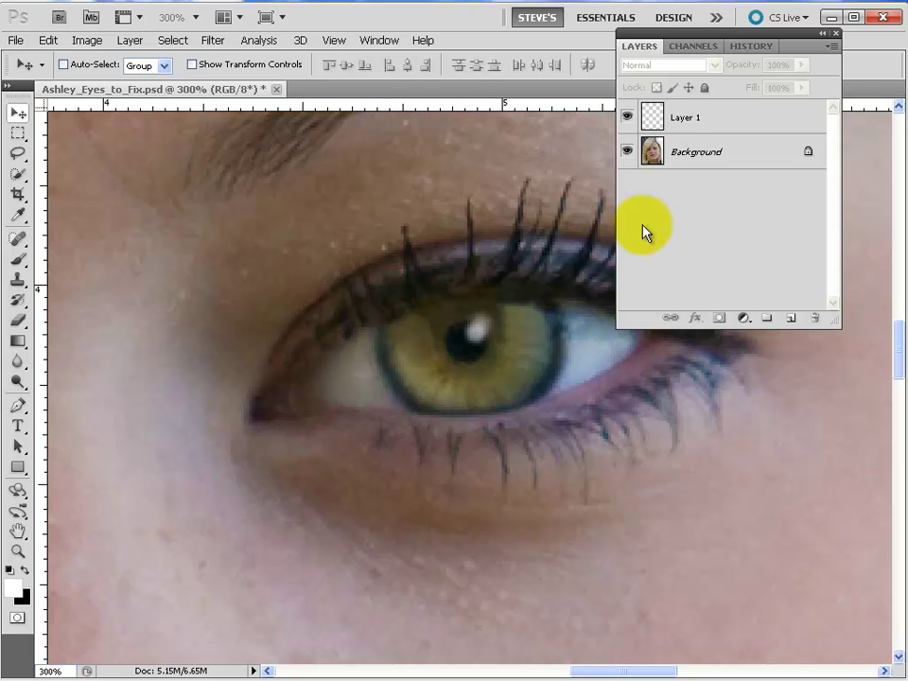
left_click(627, 118)
left_click_drag(695, 122, 814, 317)
Sample the iris colour of the right-hand eye and set the foreground colour to the lighter tone #9f9c62.
key("space")
left_click_drag(292, 349, 353, 360)
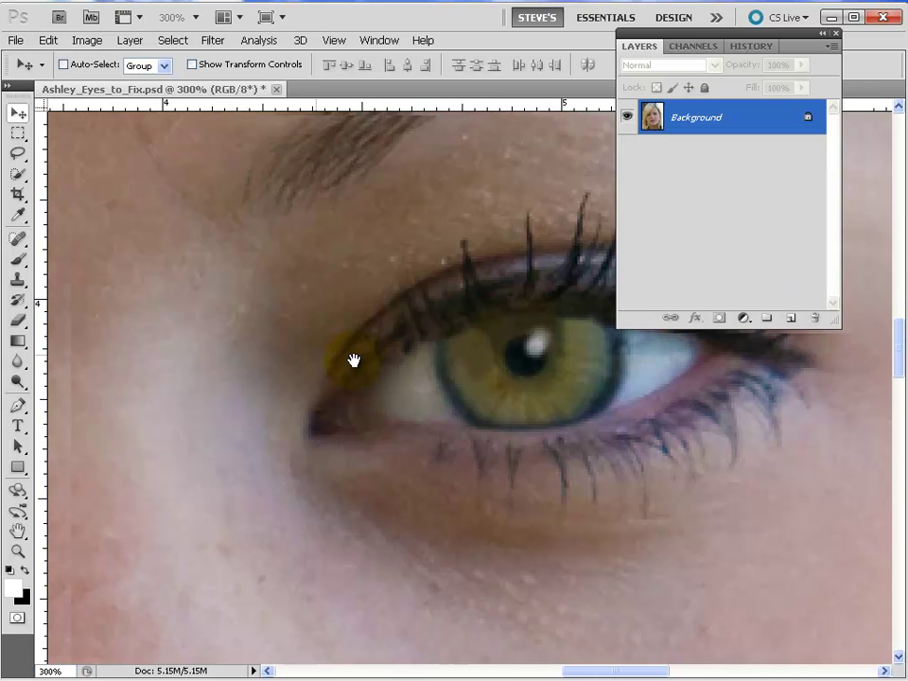
left_click_drag(236, 359, 555, 387)
left_click_drag(194, 454, 69, 431)
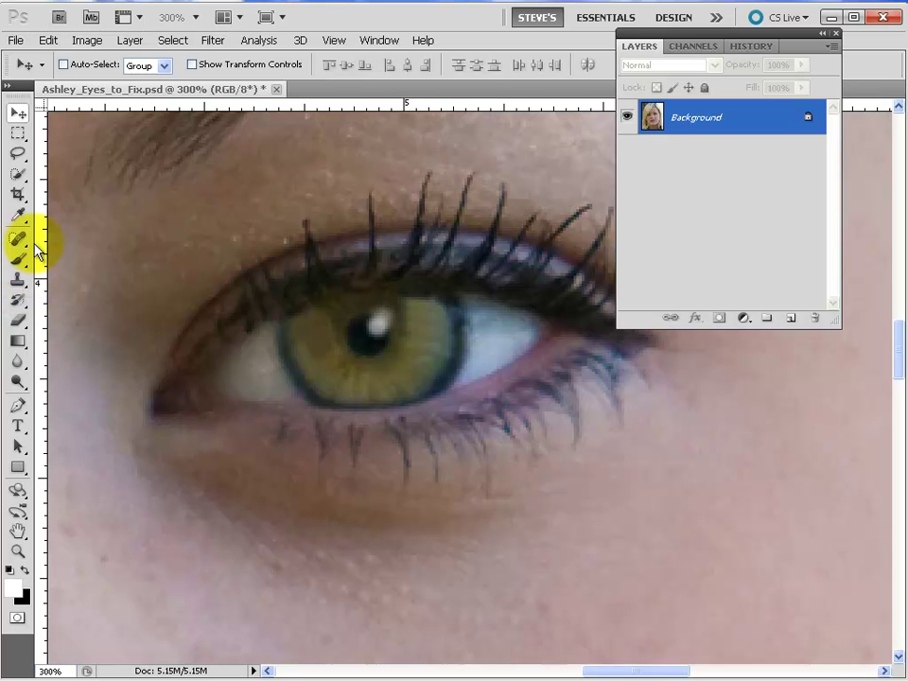
left_click(18, 214)
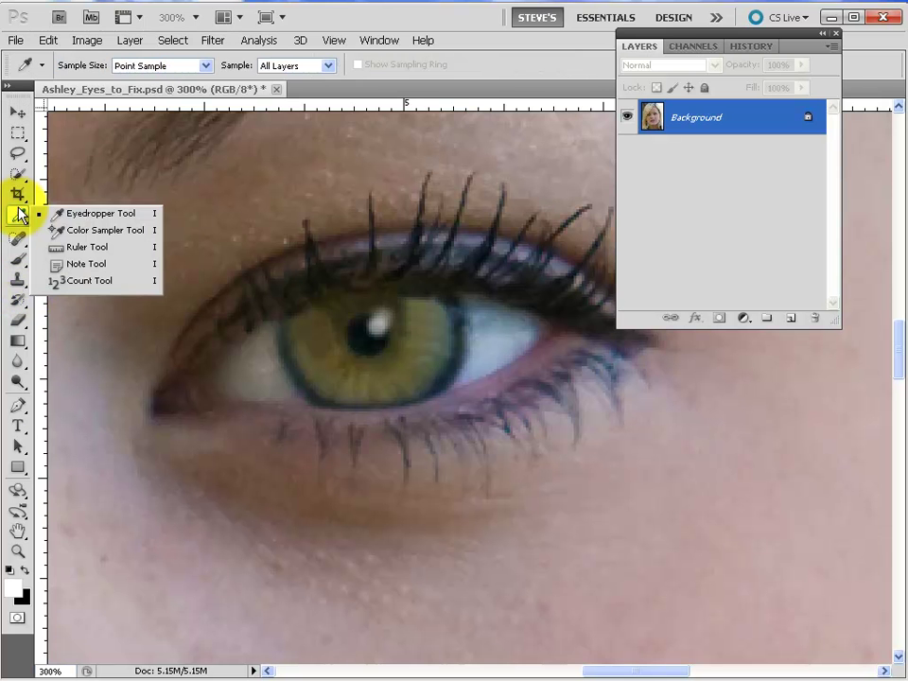
left_click(75, 213)
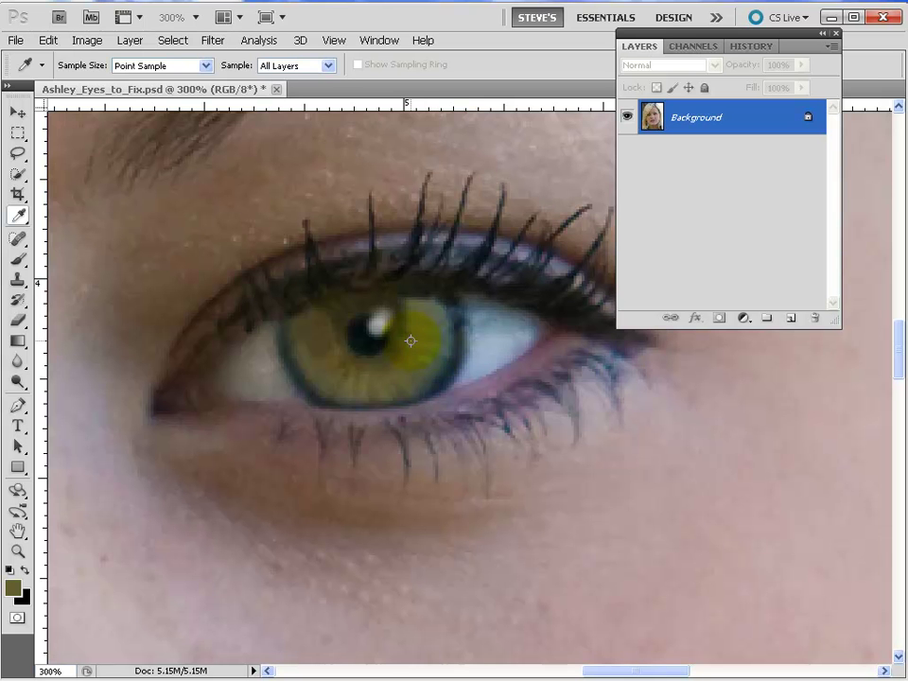
left_click(13, 591)
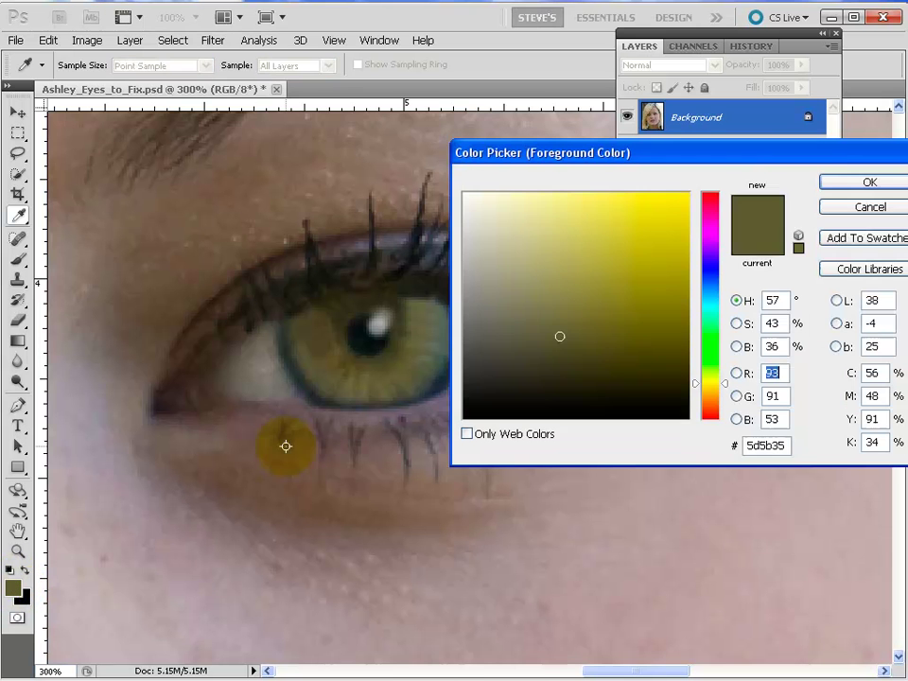
left_click(554, 279)
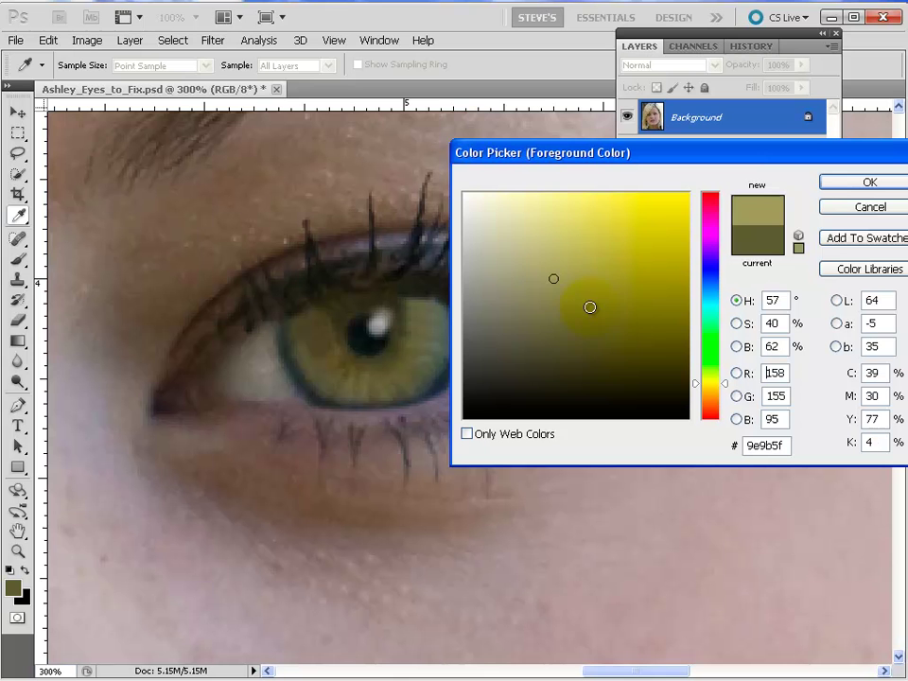
left_click(588, 280)
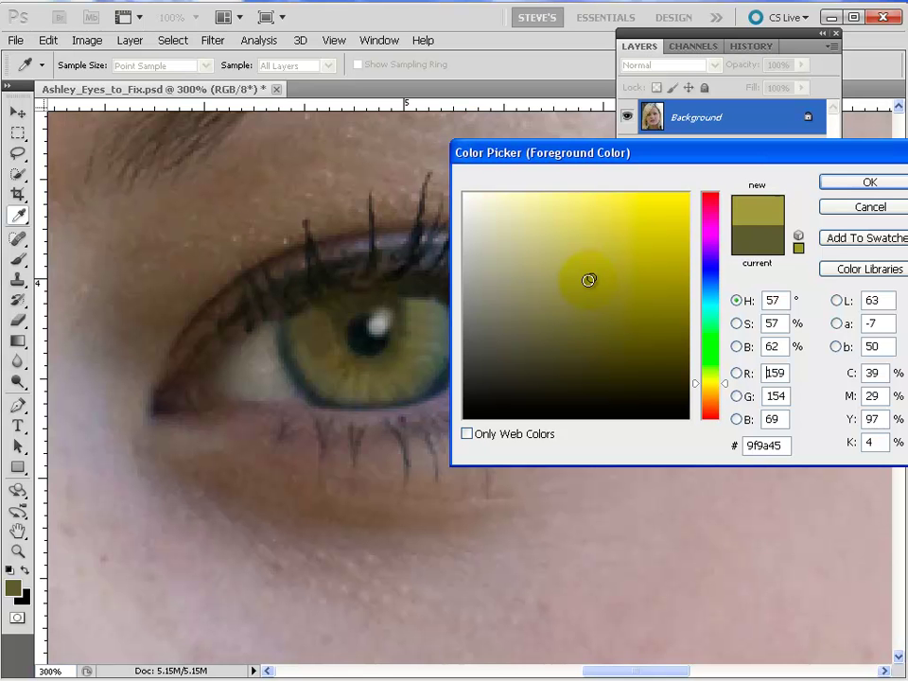
left_click(602, 267)
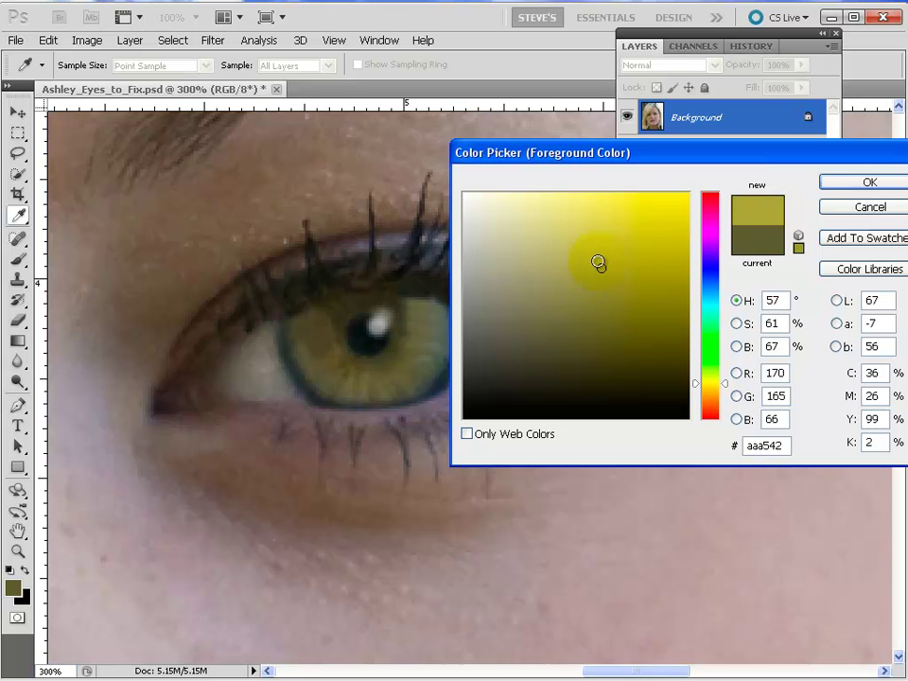
left_click(549, 278)
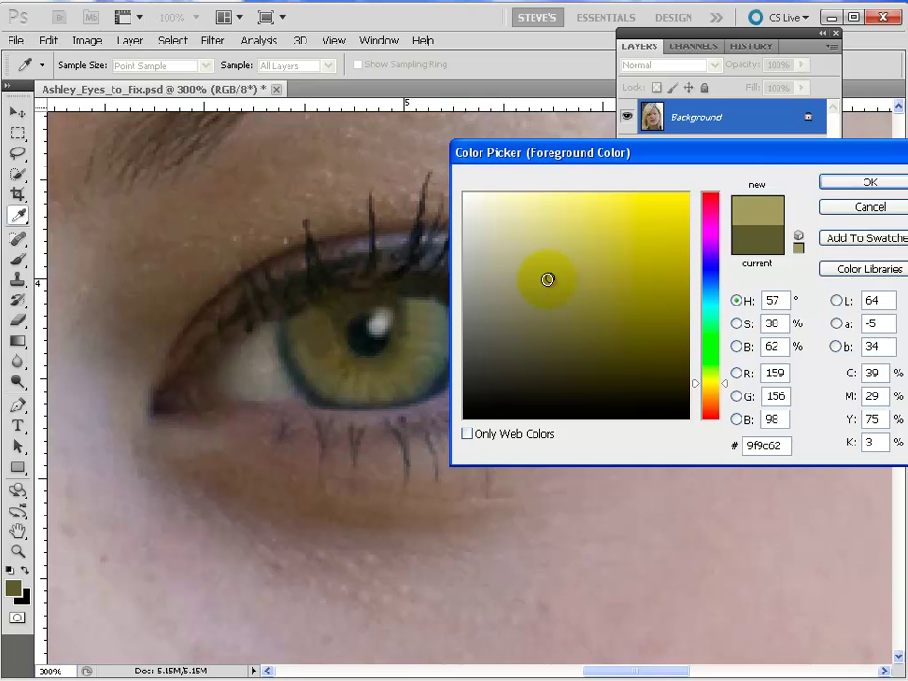
left_click(842, 180)
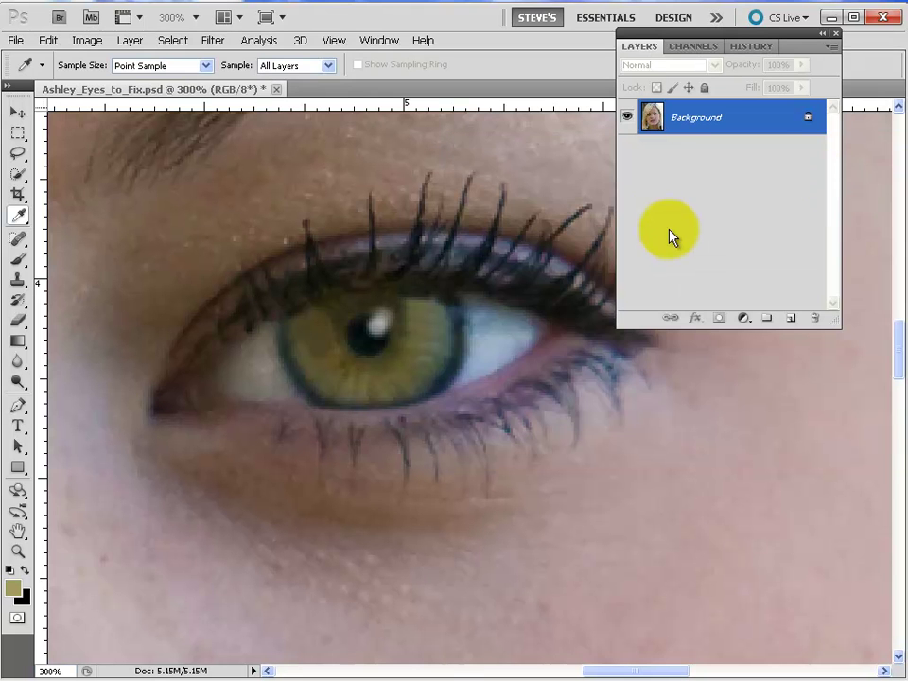
Add a new empty layer above the Background and activate the Brush tool for the coloured iris highlight.
left_click(789, 317)
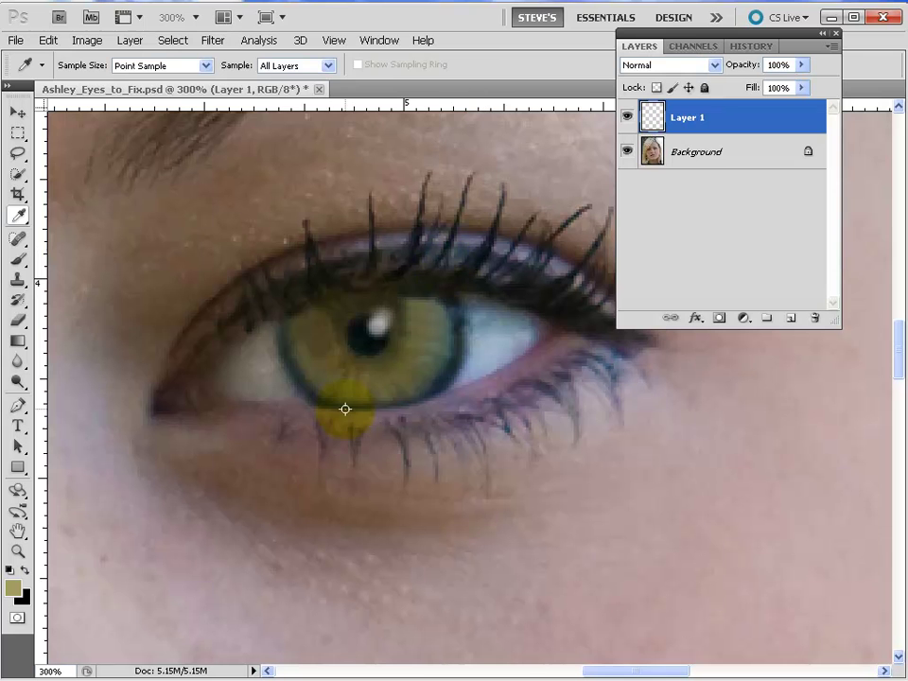
left_click(19, 258)
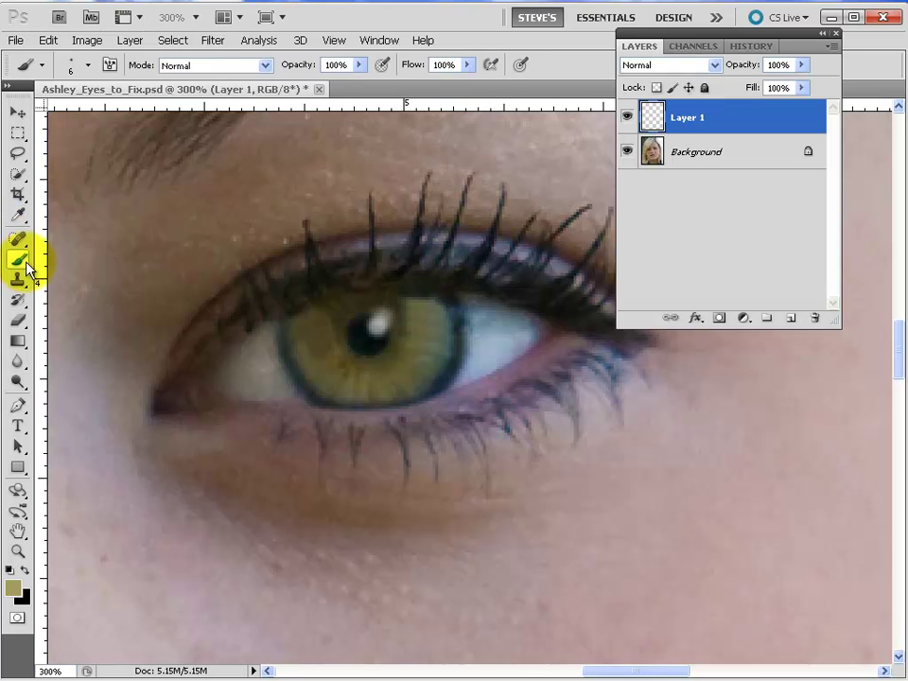
Try painting the highlight on the lower-left part of the iris with a 15 px brush, and undo the stroke.
left_click_drag(300, 346, 312, 358)
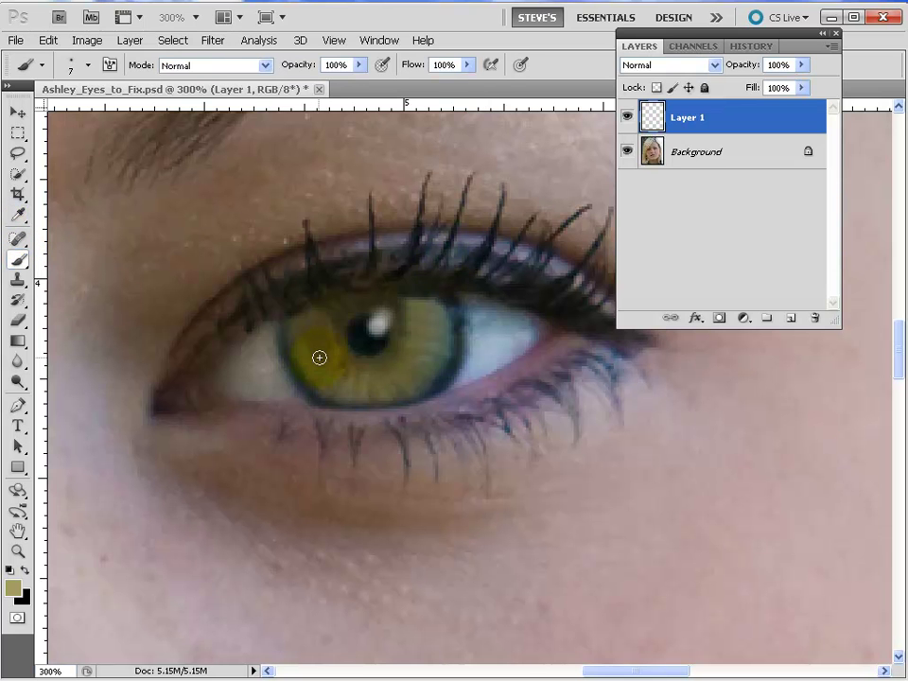
key("bracketright")
key("bracketright")
key("bracketright")
left_click(317, 357)
left_click_drag(318, 357, 336, 376)
left_click(336, 373)
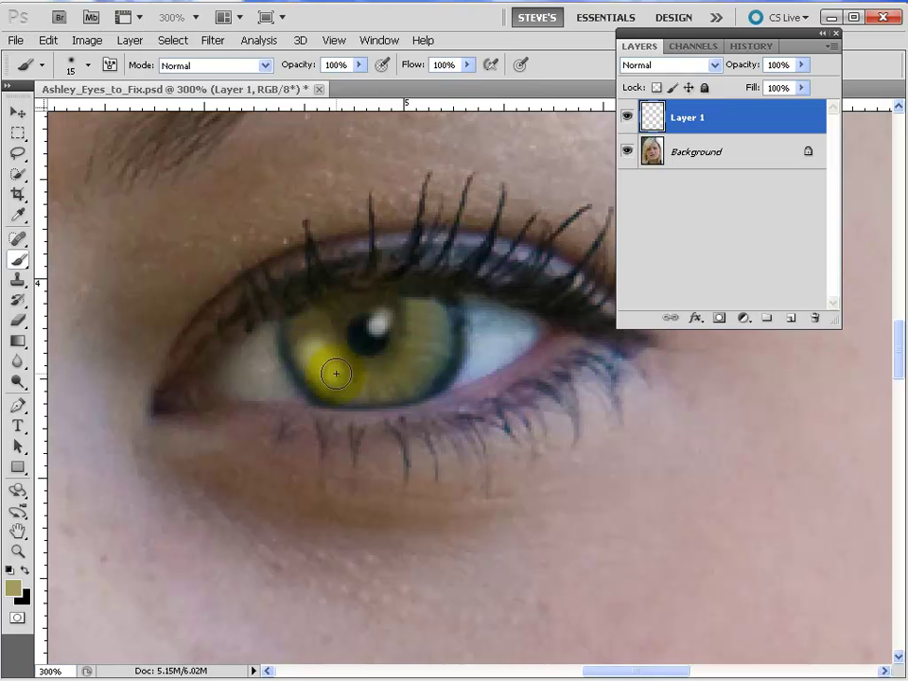
key("ctrl+z")
Paint a crescent highlight along the left and lower inside of the iris with a 10 px brush.
key("bracketleft")
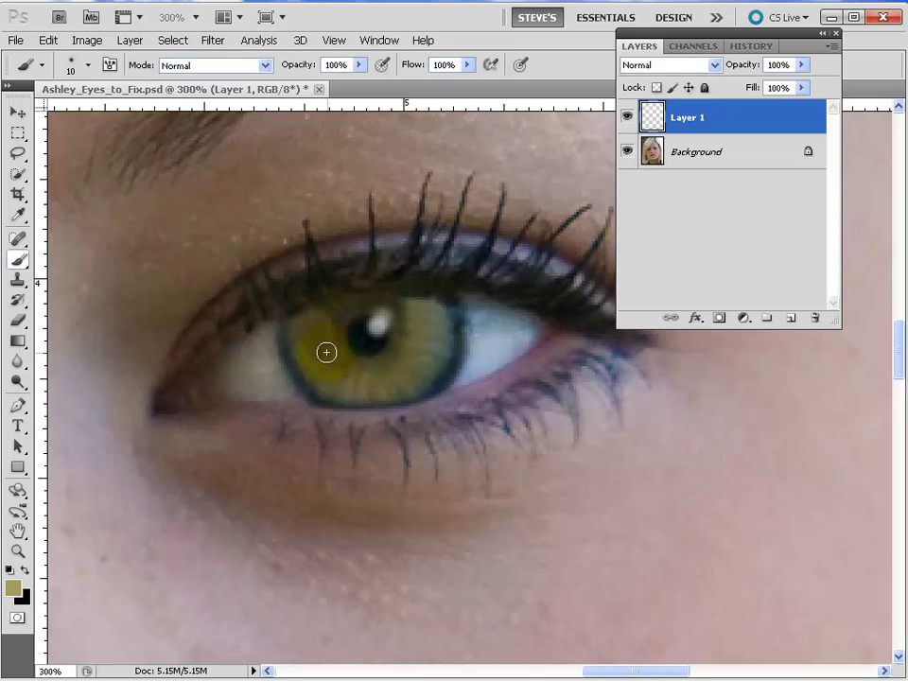
left_click(311, 344)
mouse_move(311, 344)
left_mouse_down()
mouse_move(377, 386)
mouse_move(322, 375)
mouse_move(349, 381)
mouse_move(323, 375)
mouse_move(301, 336)
mouse_move(332, 379)
mouse_move(352, 387)
mouse_move(329, 373)
mouse_move(363, 381)
left_mouse_up()
left_click(376, 386)
mouse_move(321, 365)
left_mouse_down()
mouse_move(297, 327)
mouse_move(385, 351)
mouse_move(372, 334)
mouse_move(317, 330)
mouse_move(310, 321)
mouse_move(346, 358)
left_mouse_up()
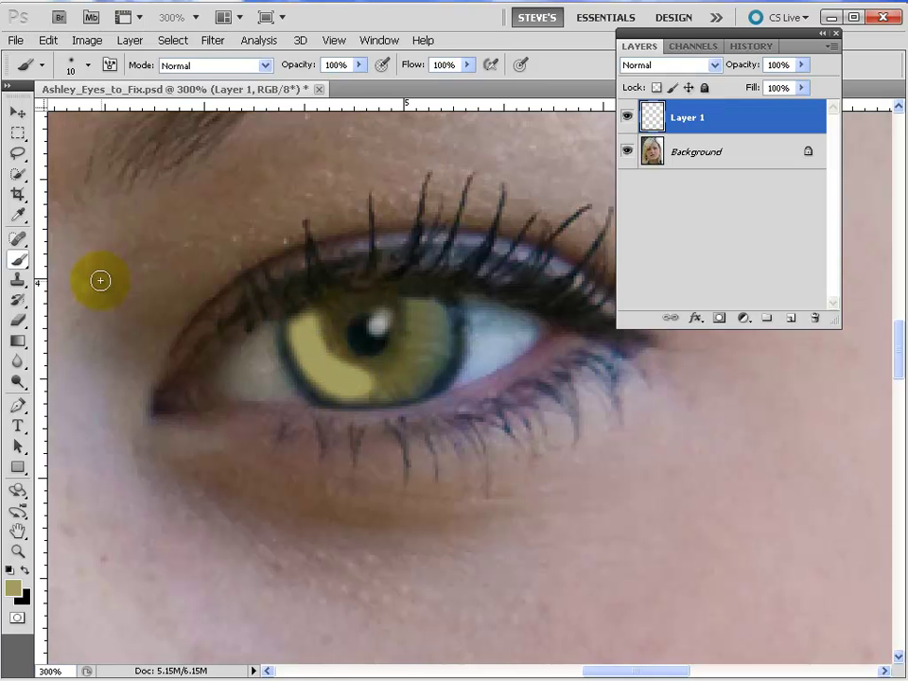
Erase the inner side of the crescent around the pupil to thin it, resizing the eraser to 25 px.
left_click(17, 320)
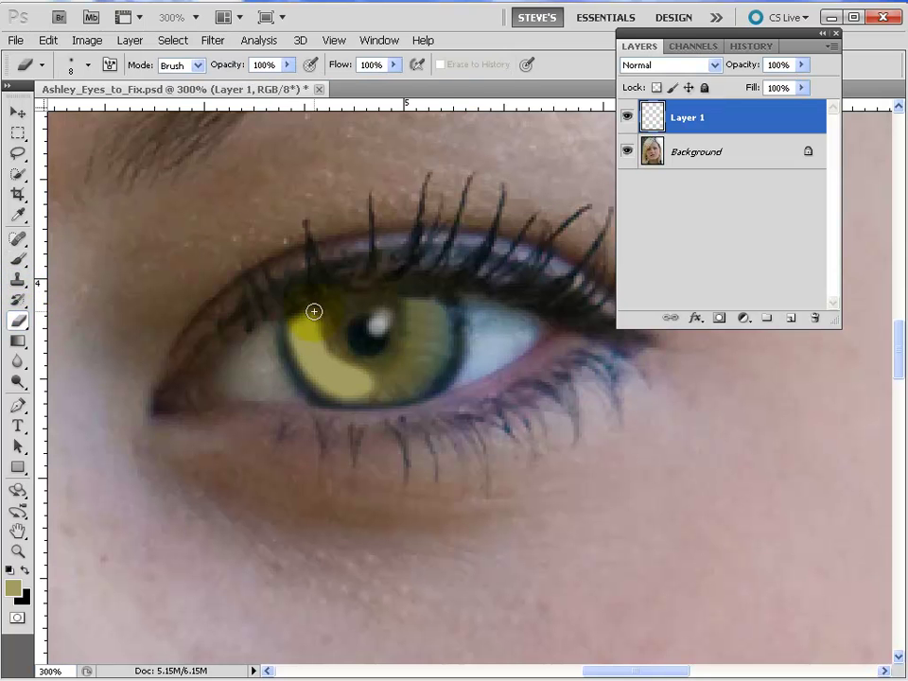
mouse_move(316, 309)
left_mouse_down()
mouse_move(296, 310)
mouse_move(286, 337)
mouse_move(293, 367)
mouse_move(377, 393)
left_mouse_up()
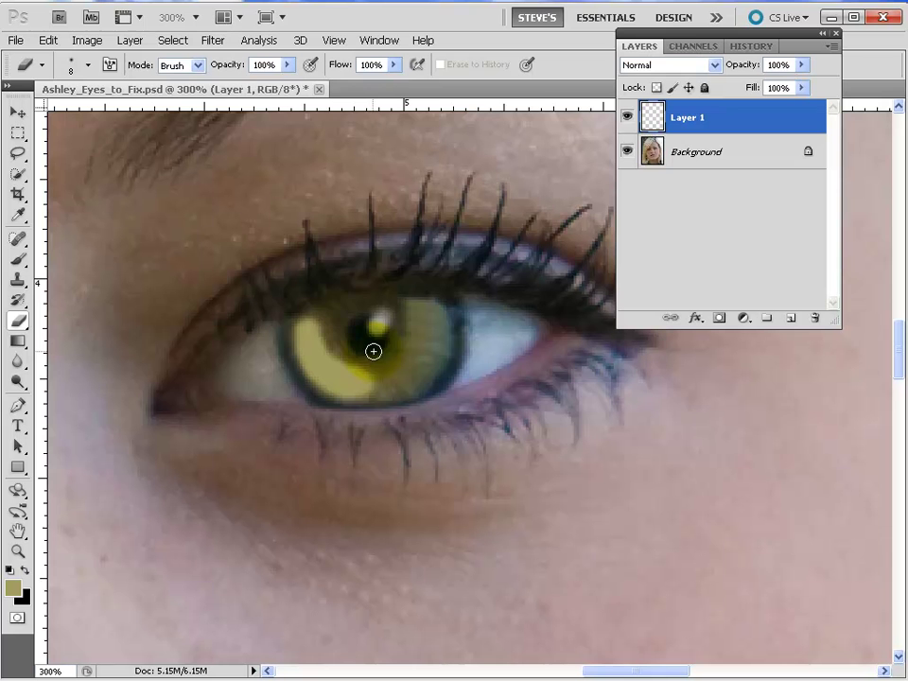
key("bracketright")
key("bracketright")
key("bracketright")
key("bracketright")
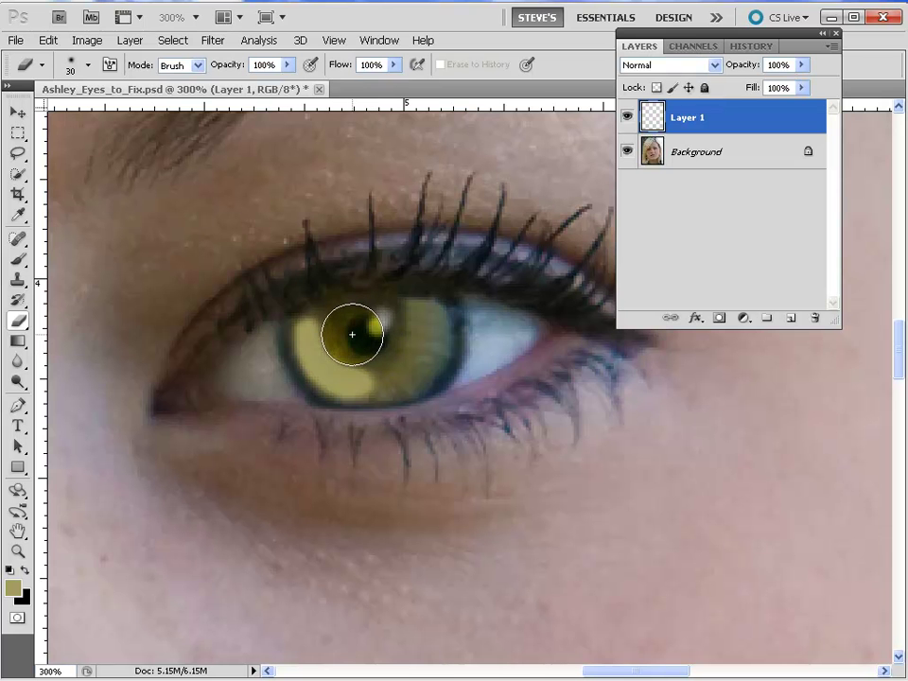
key("bracketleft")
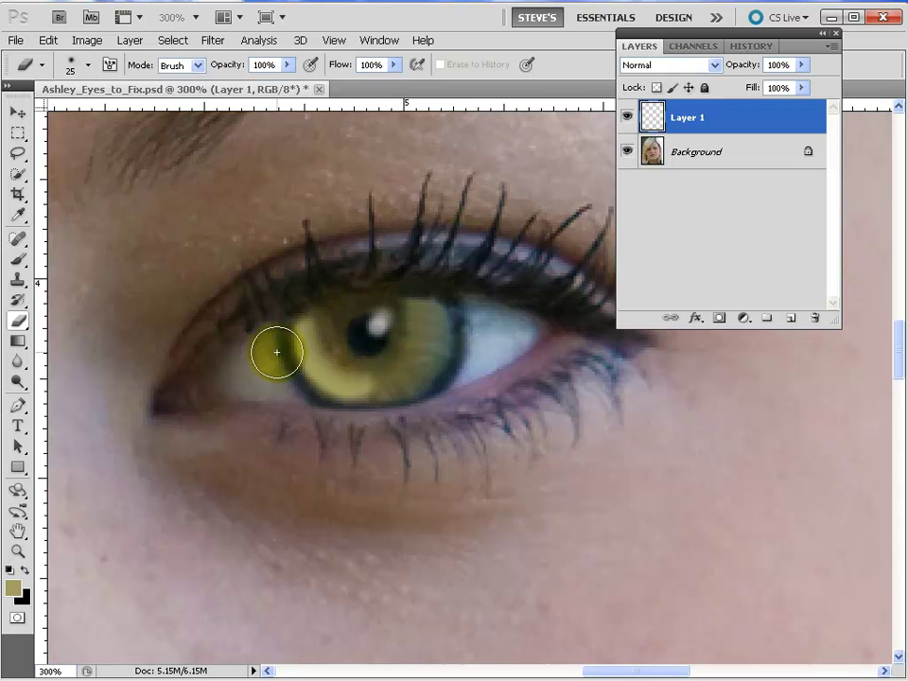
Trim the crescent's outer edge along the dark rim of the iris with a 10 px eraser.
key("bracketleft")
key("bracketleft")
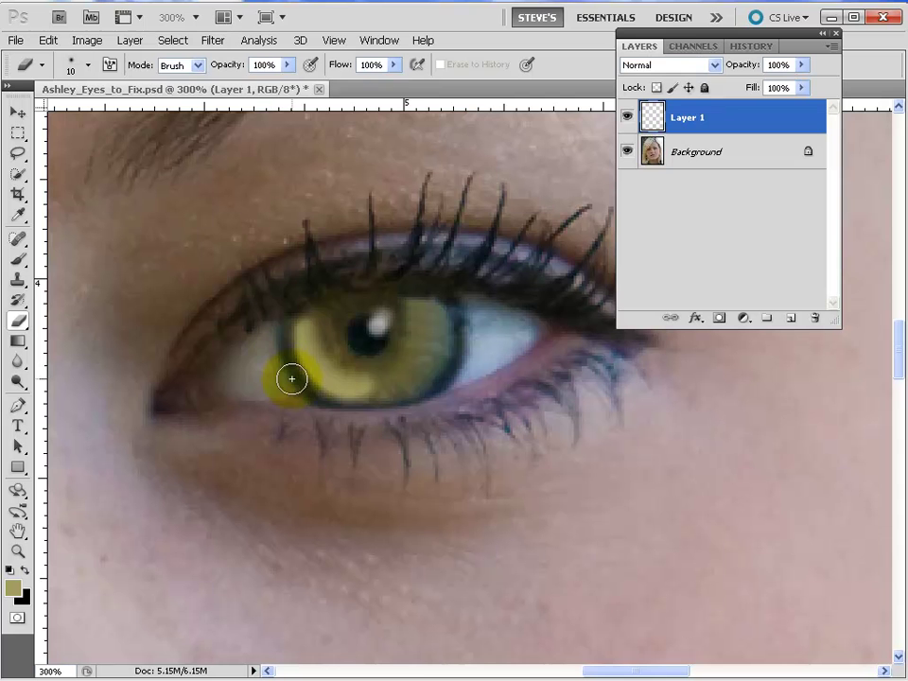
key("bracketleft")
mouse_move(298, 393)
left_mouse_down()
mouse_move(378, 406)
mouse_move(404, 400)
mouse_move(309, 395)
mouse_move(288, 371)
mouse_move(285, 323)
mouse_move(295, 288)
mouse_move(286, 326)
mouse_move(295, 377)
mouse_move(331, 311)
mouse_move(337, 347)
mouse_move(379, 351)
mouse_move(335, 332)
mouse_move(350, 351)
mouse_move(343, 341)
mouse_move(338, 347)
mouse_move(357, 359)
mouse_move(379, 356)
mouse_move(348, 360)
mouse_move(337, 350)
mouse_move(387, 371)
mouse_move(393, 401)
mouse_move(349, 409)
mouse_move(247, 395)
mouse_move(261, 355)
mouse_move(441, 275)
mouse_move(440, 299)
mouse_move(431, 297)
mouse_move(497, 236)
mouse_move(289, 350)
left_mouse_up()
left_click_drag(286, 346, 298, 381)
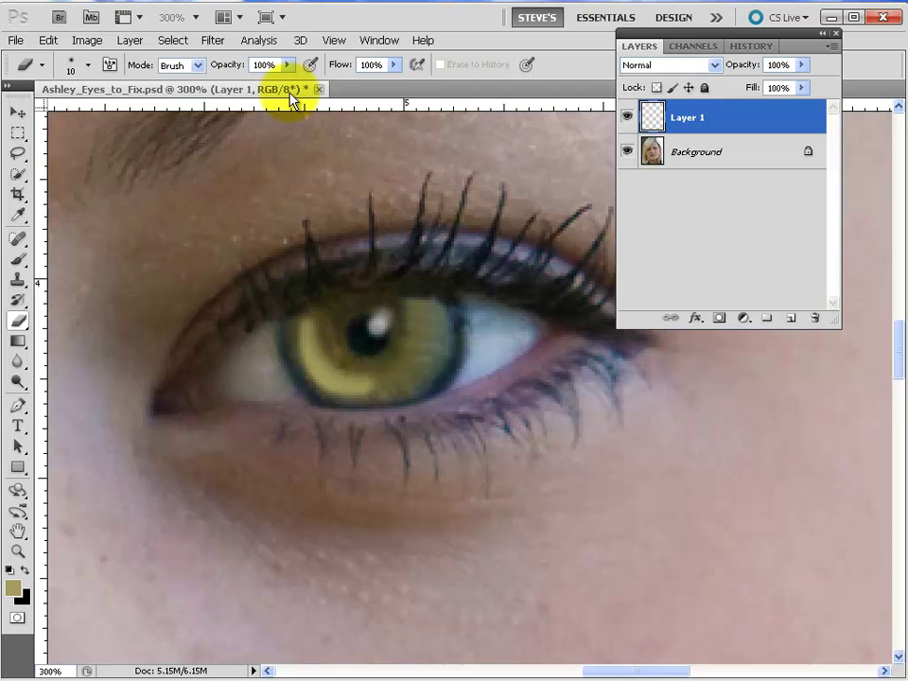
Try the Difference, Color and Overlay blend modes on the crescent highlight layer, and return it to Normal.
left_click(673, 68)
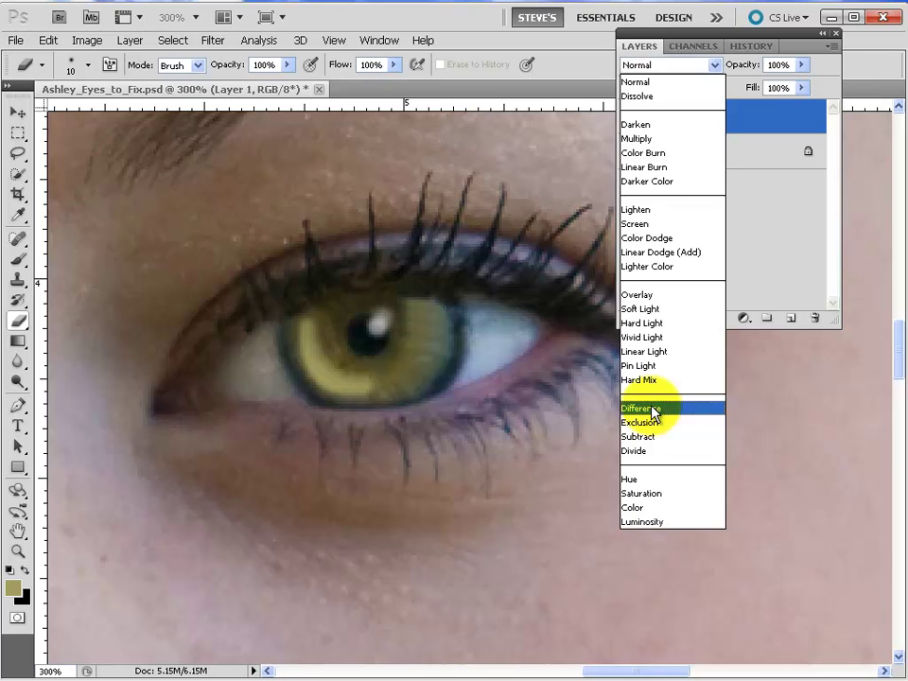
left_click(651, 408)
left_click(688, 66)
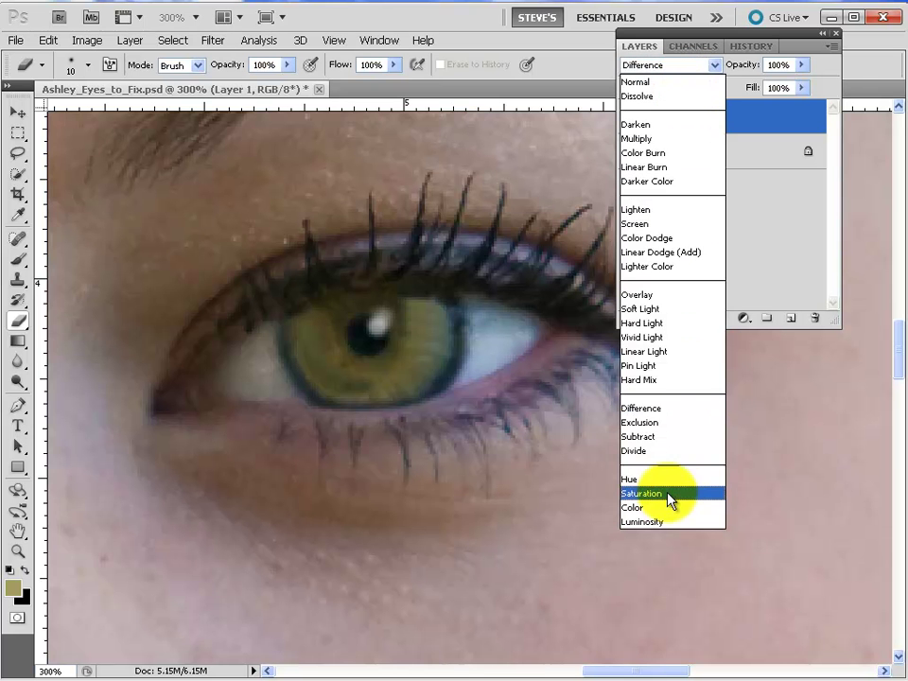
left_click(662, 511)
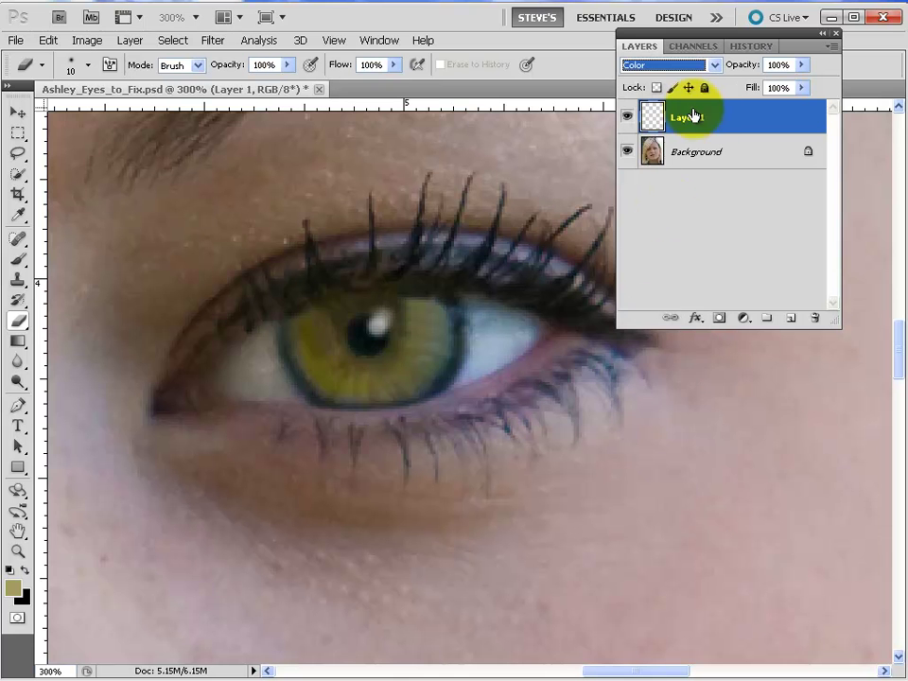
left_click(698, 70)
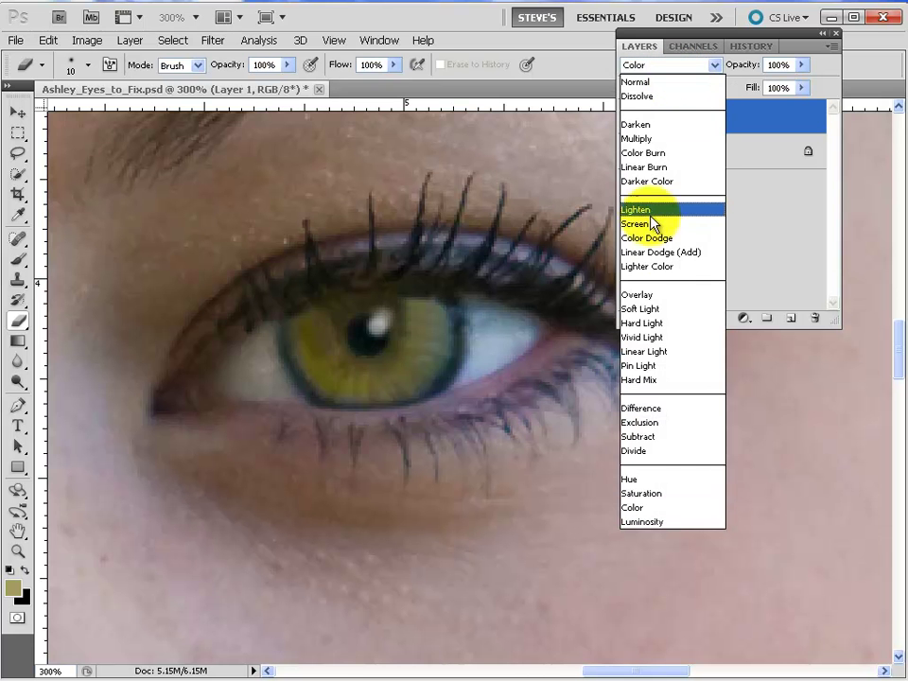
left_click(670, 295)
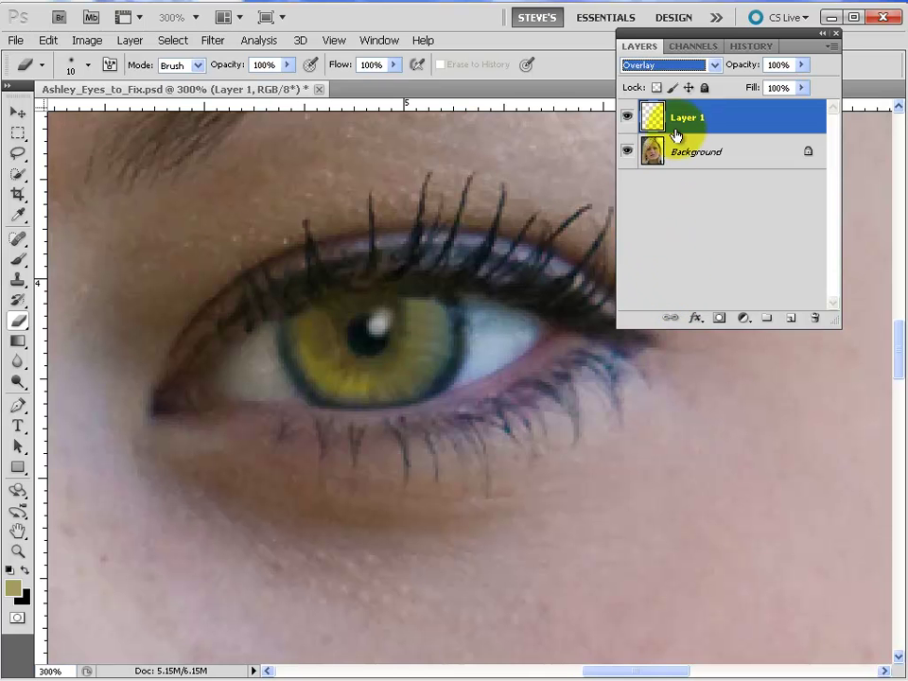
left_click(679, 64)
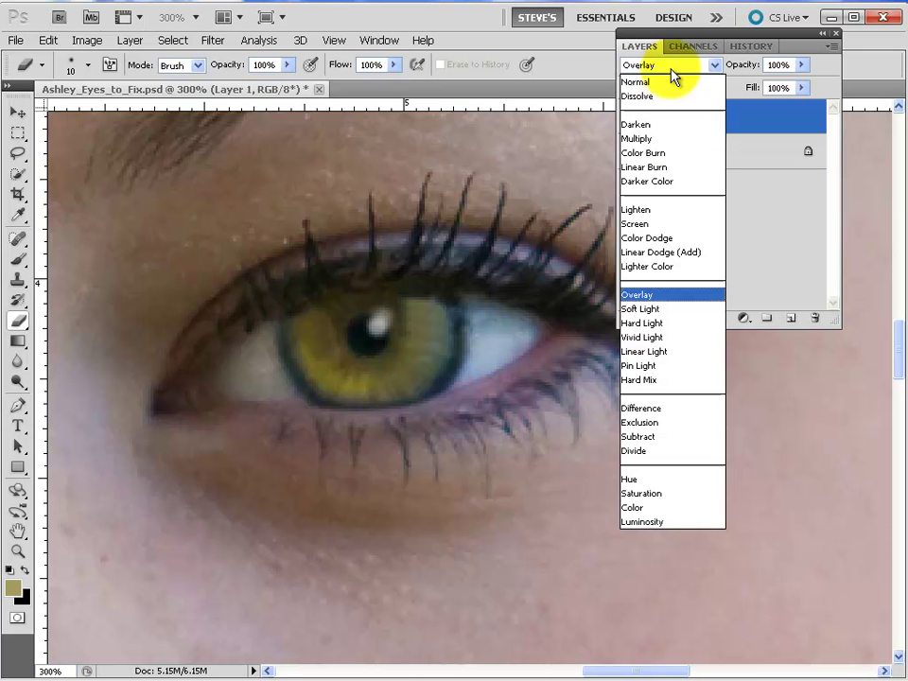
left_click(665, 86)
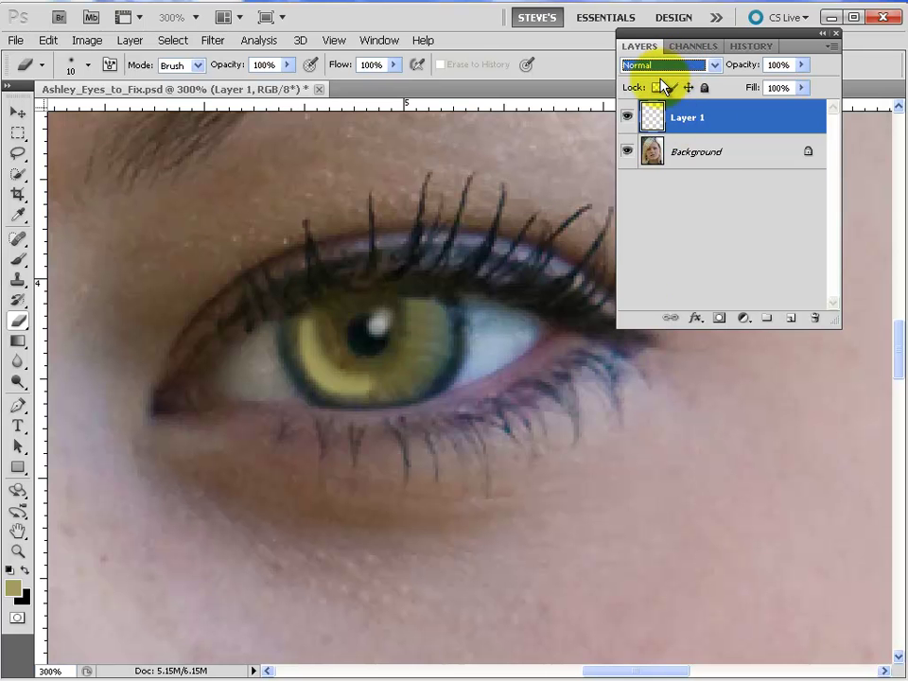
Soften the crescent by applying the last Gaussian Blur twice, and lower the highlight layer's opacity to 52%.
left_click(214, 41)
left_click(219, 58)
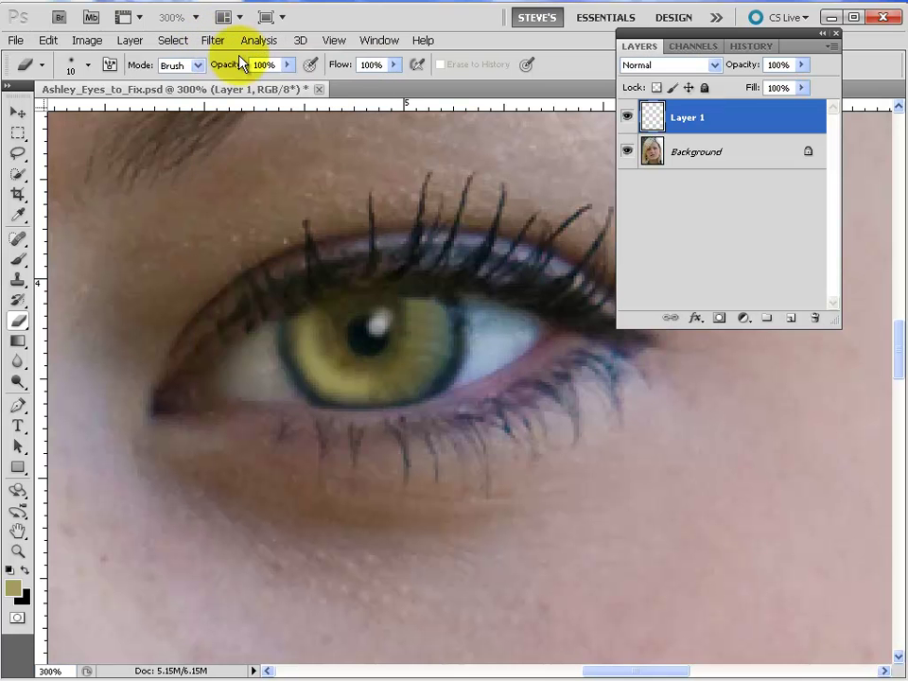
left_click(213, 39)
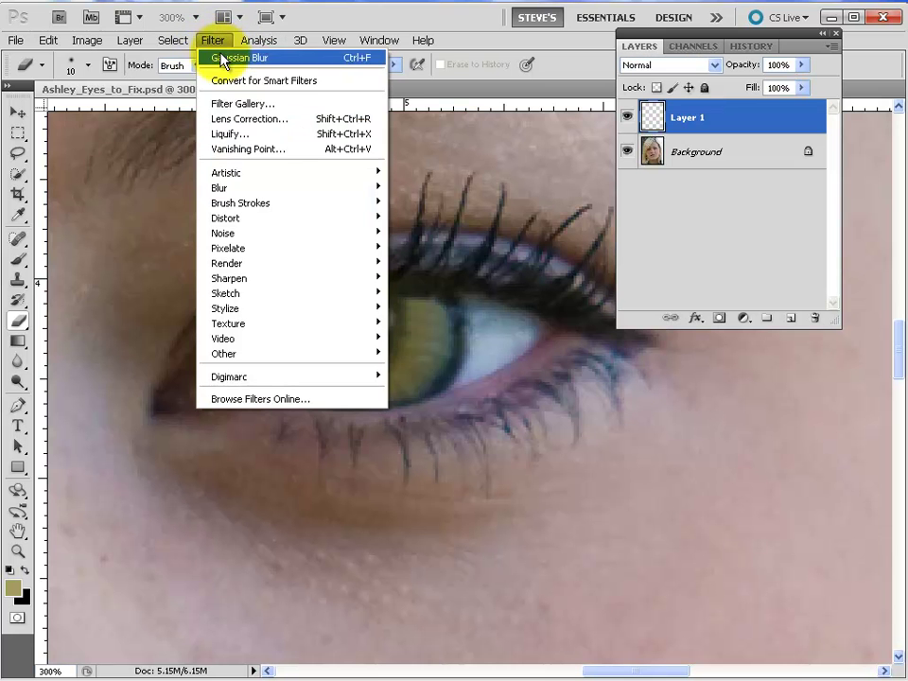
left_click(311, 61)
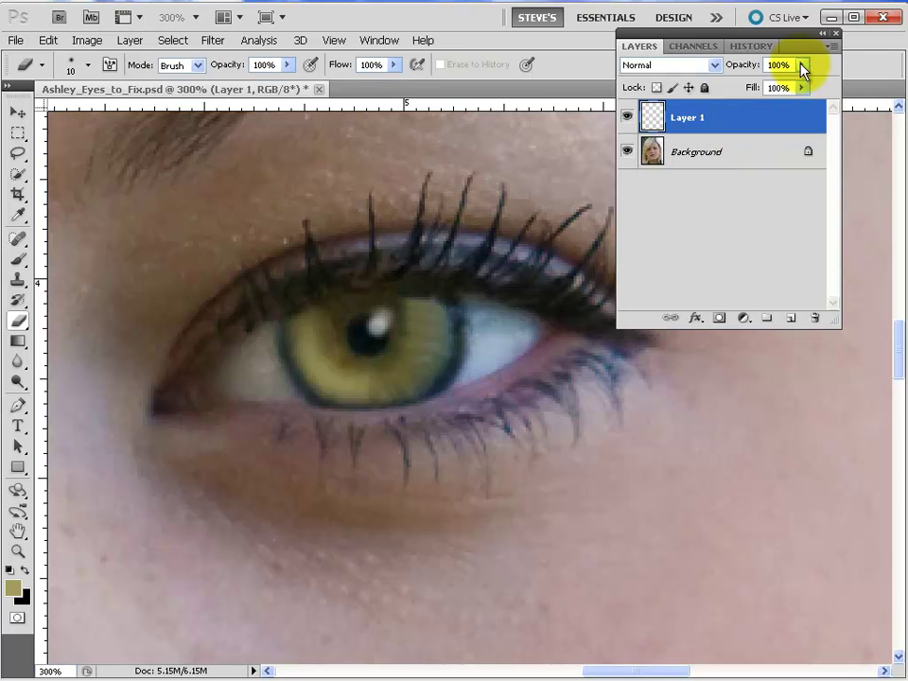
left_click_drag(802, 70, 758, 82)
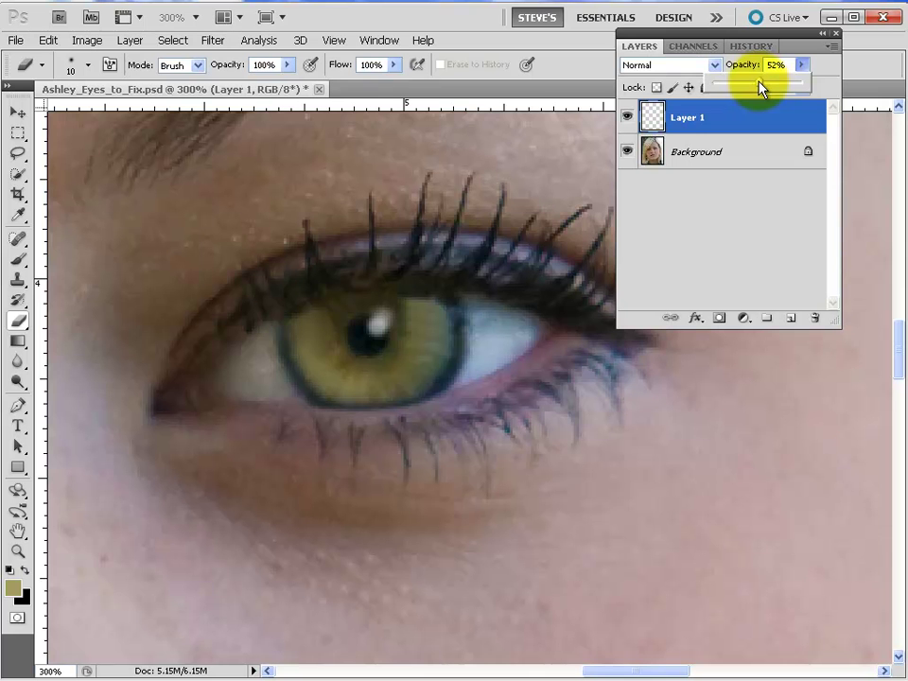
left_click(720, 35)
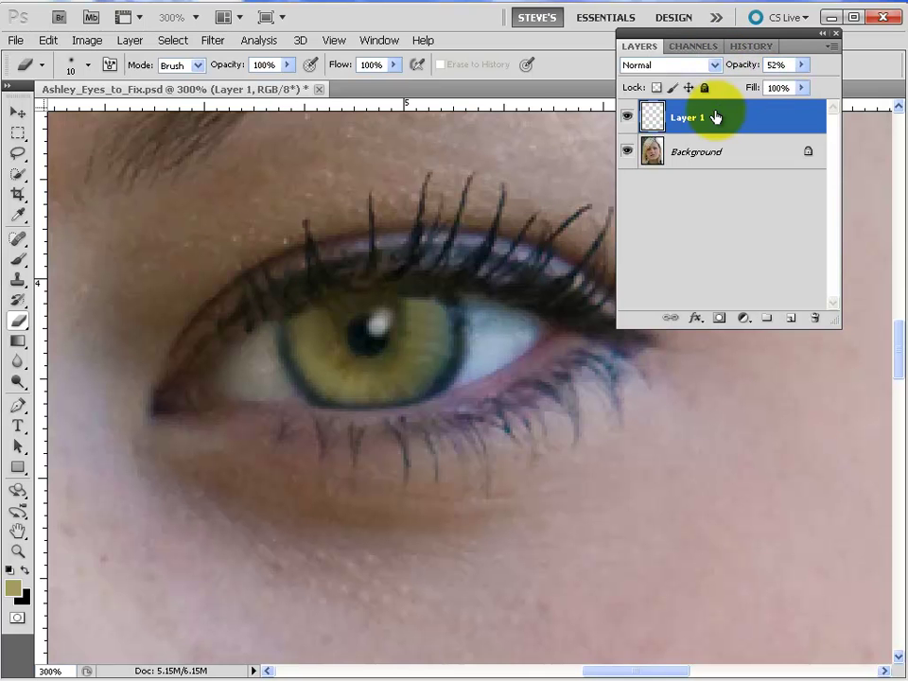
Duplicate the highlight layer and move the copy onto the iris of the other eye.
left_click_drag(719, 126, 793, 318)
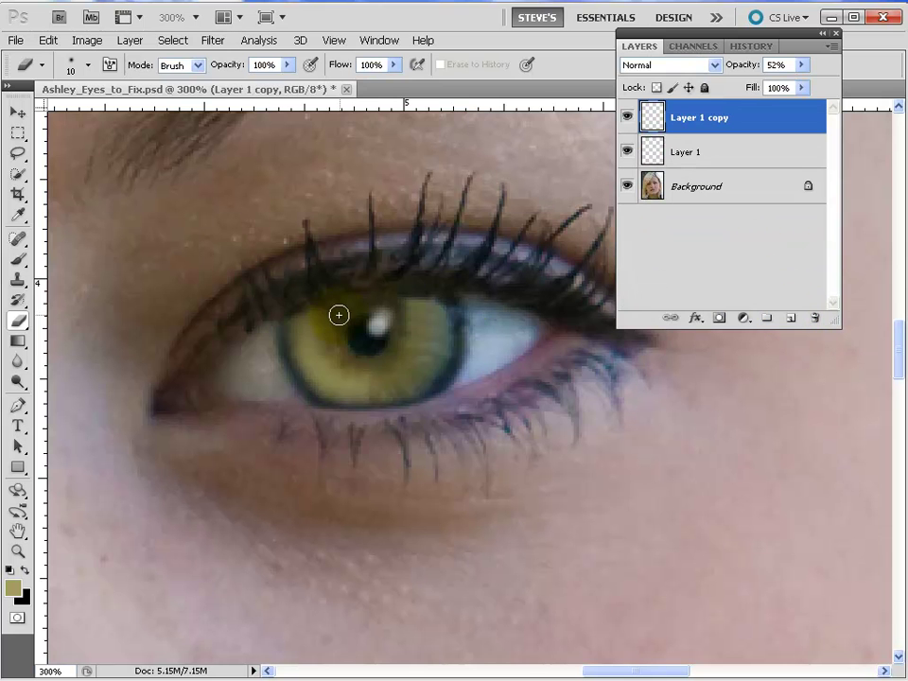
left_click_drag(323, 308, 780, 387)
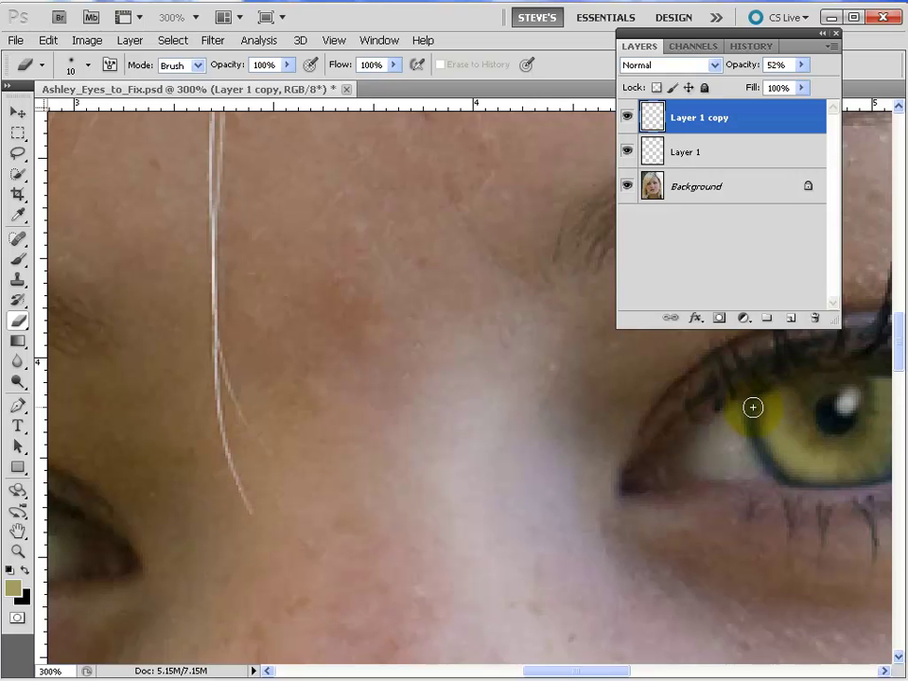
key("ctrl+minus")
key("ctrl+minus")
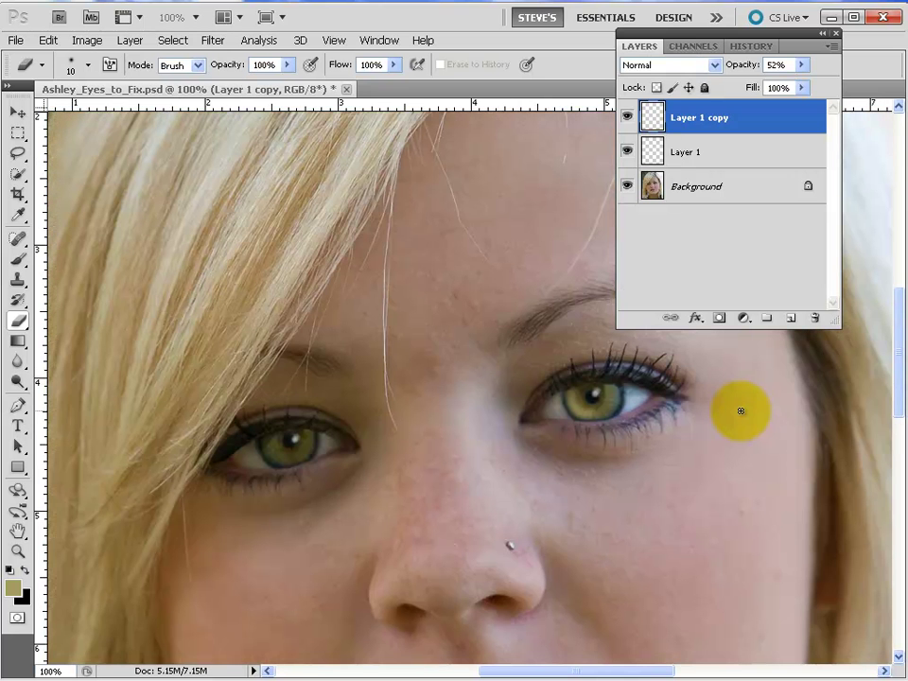
key("v")
left_click_drag(736, 413, 596, 397)
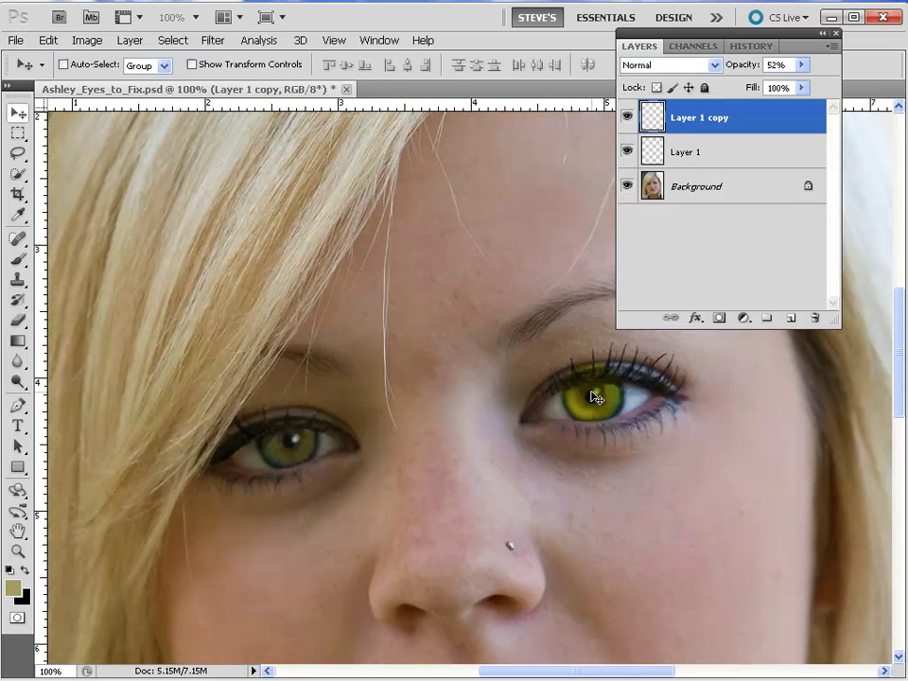
left_click_drag(345, 463, 341, 432)
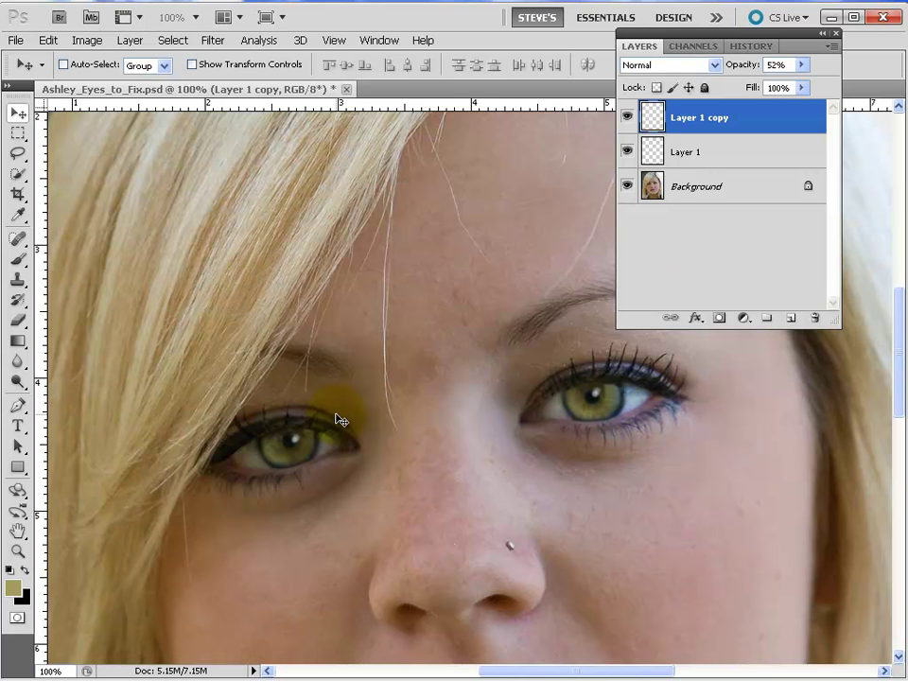
Examine the blurred crescent highlights in both irises up close at 500% magnification.
key("ctrl+plus")
key("ctrl+plus")
key("ctrl+plus")
key("ctrl+plus")
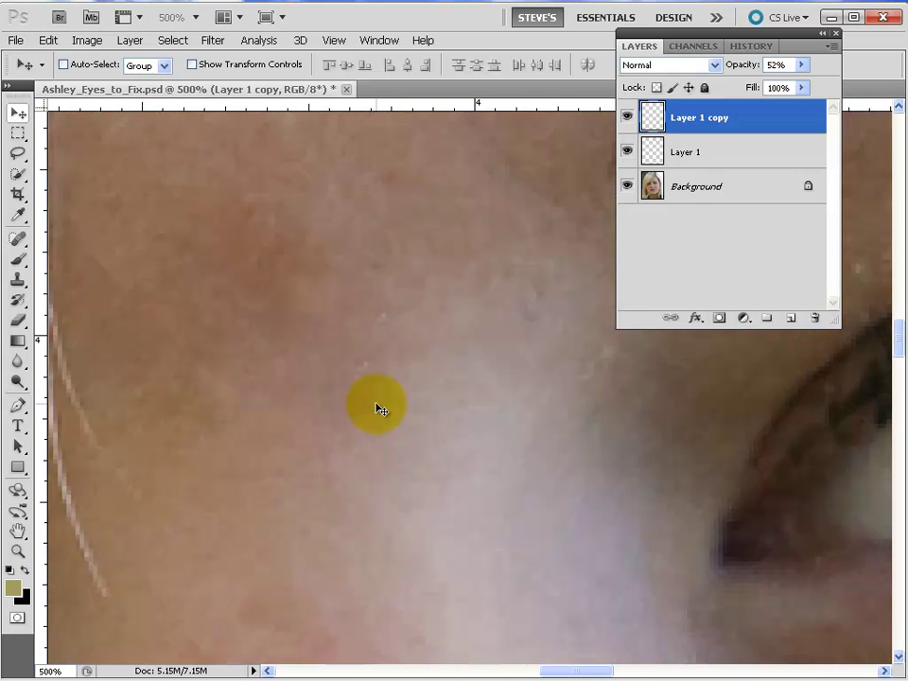
left_click_drag(326, 451, 642, 376)
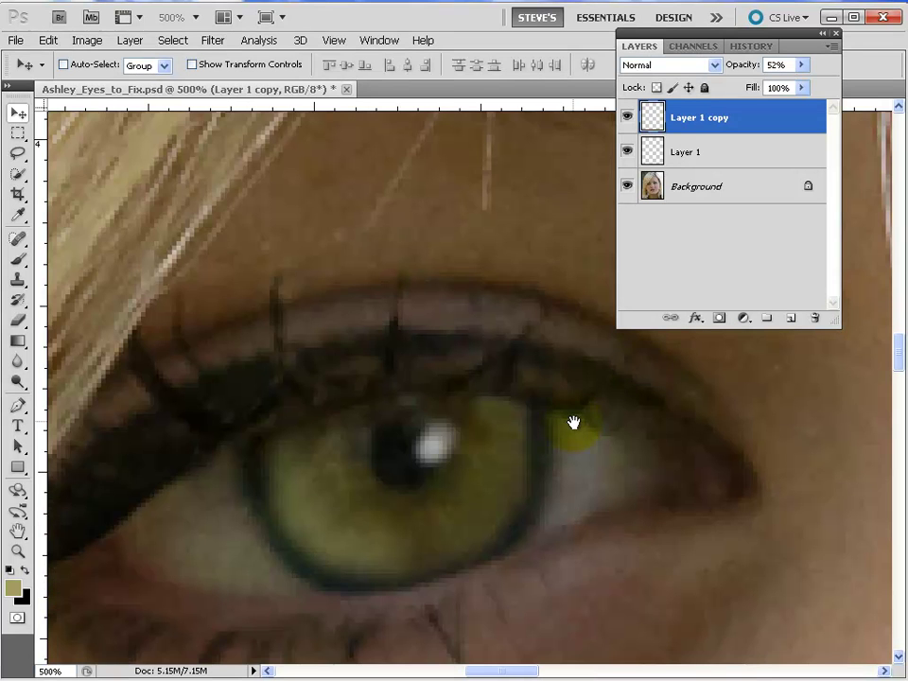
left_click_drag(574, 423, 376, 361)
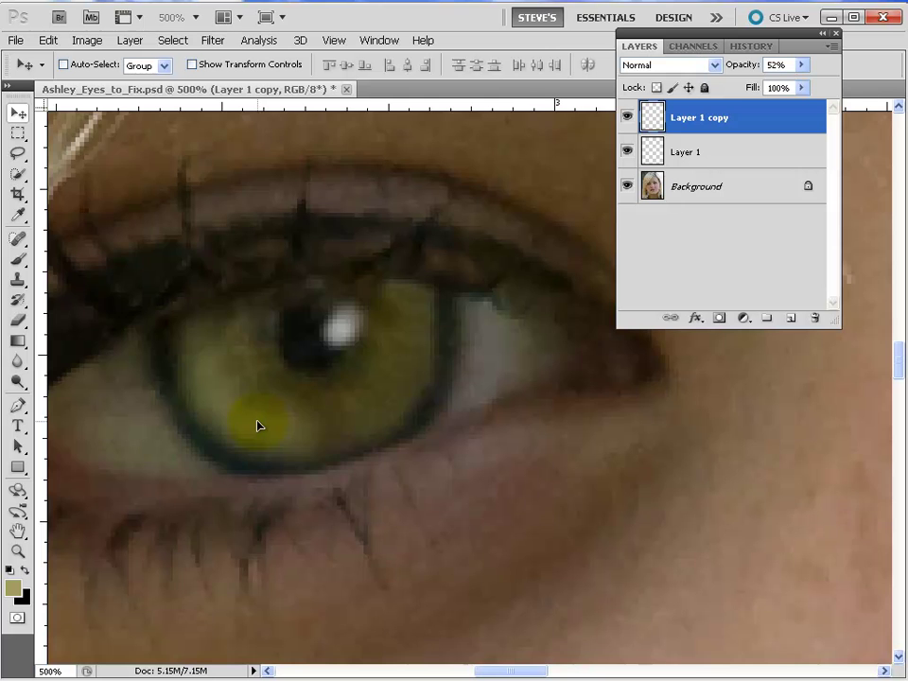
left_click_drag(354, 423, 257, 438)
left_click_drag(665, 466, 287, 484)
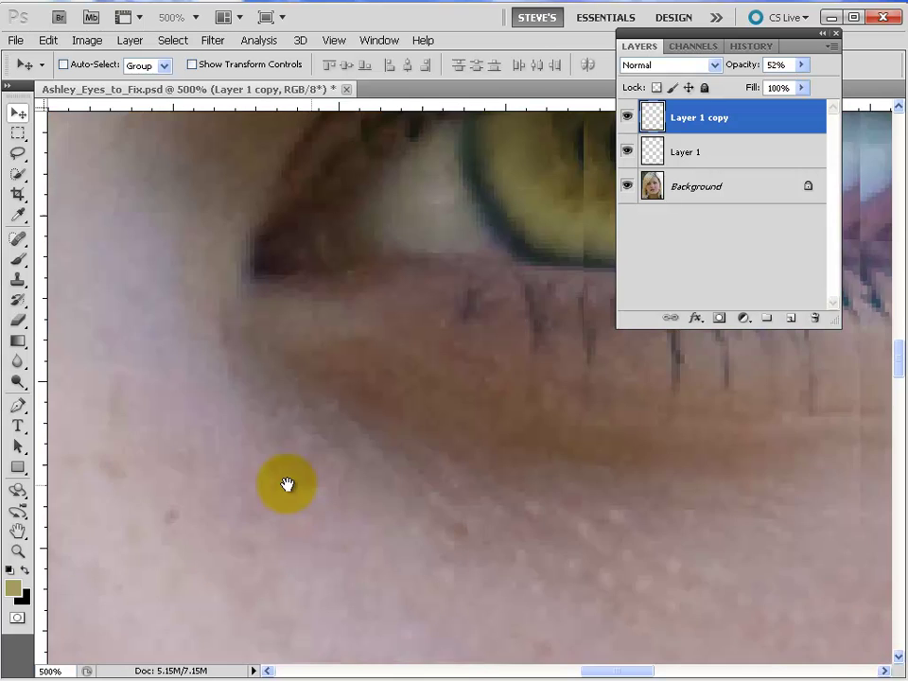
left_click_drag(535, 312, 361, 447)
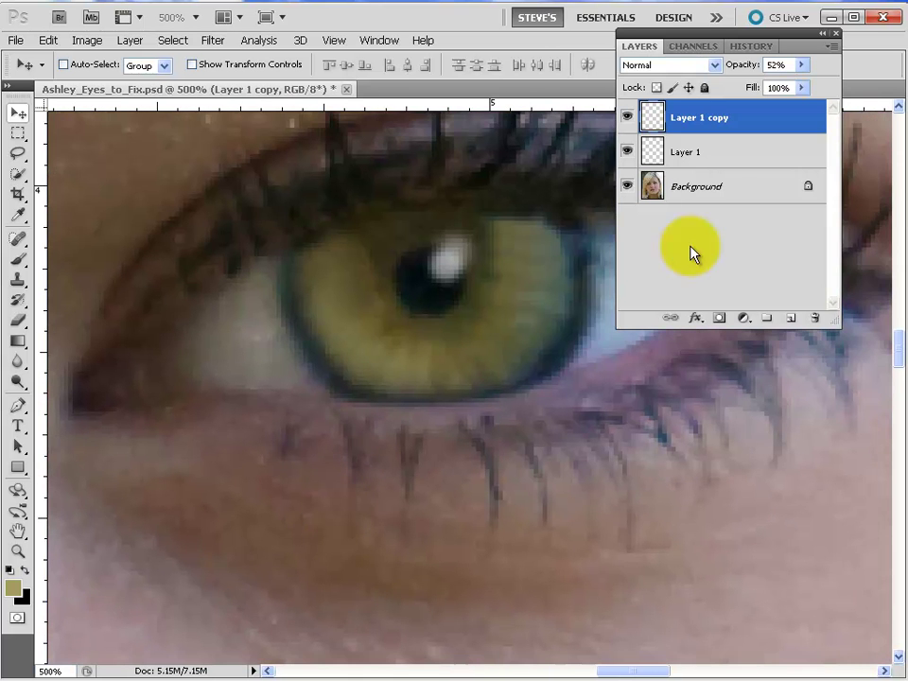
Merge the copied highlight layer down into Layer 1.
left_click(690, 159)
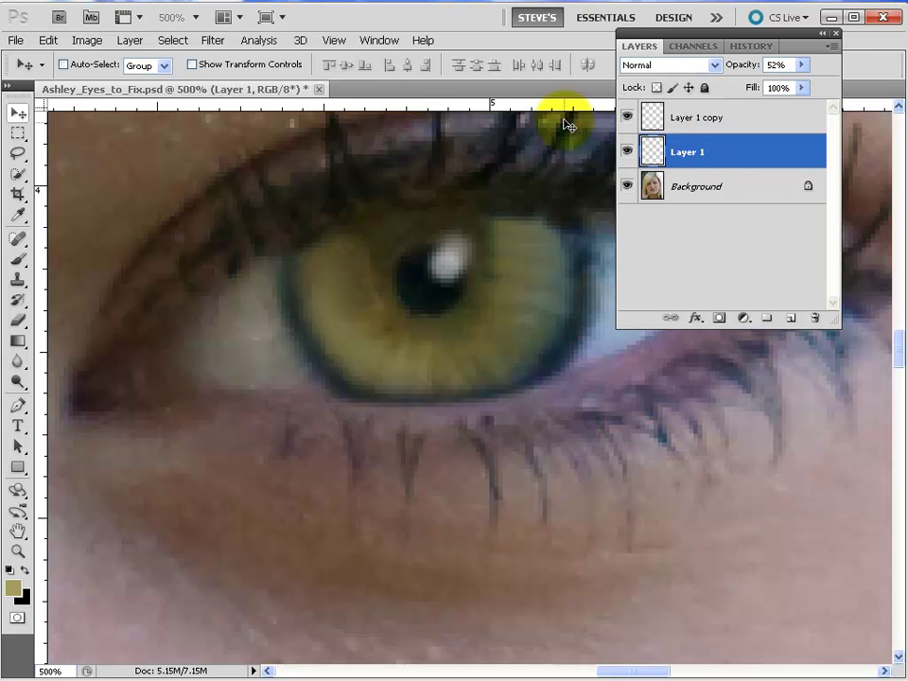
left_click(677, 120)
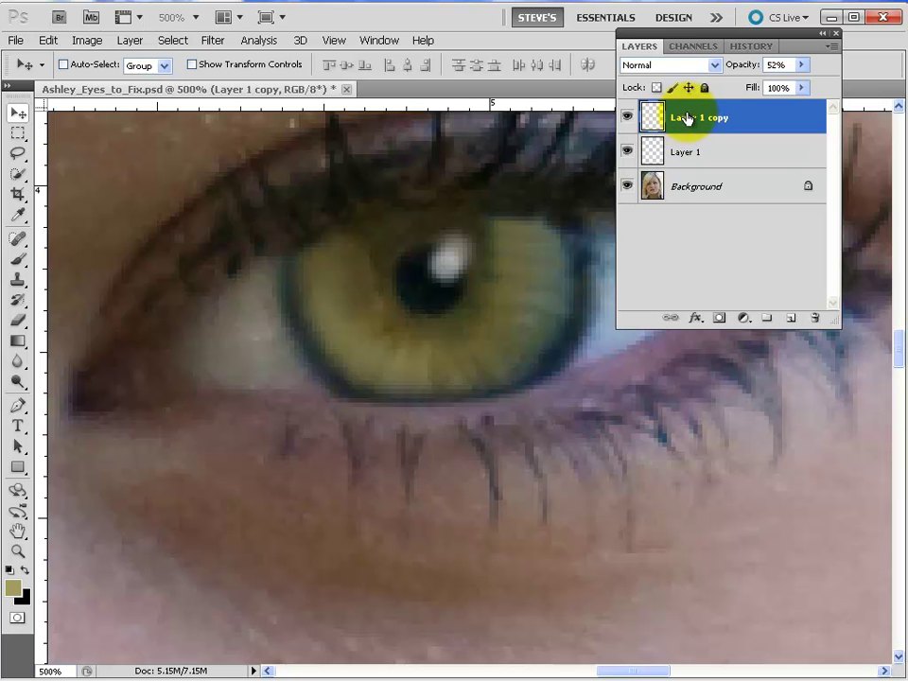
key("super+e")
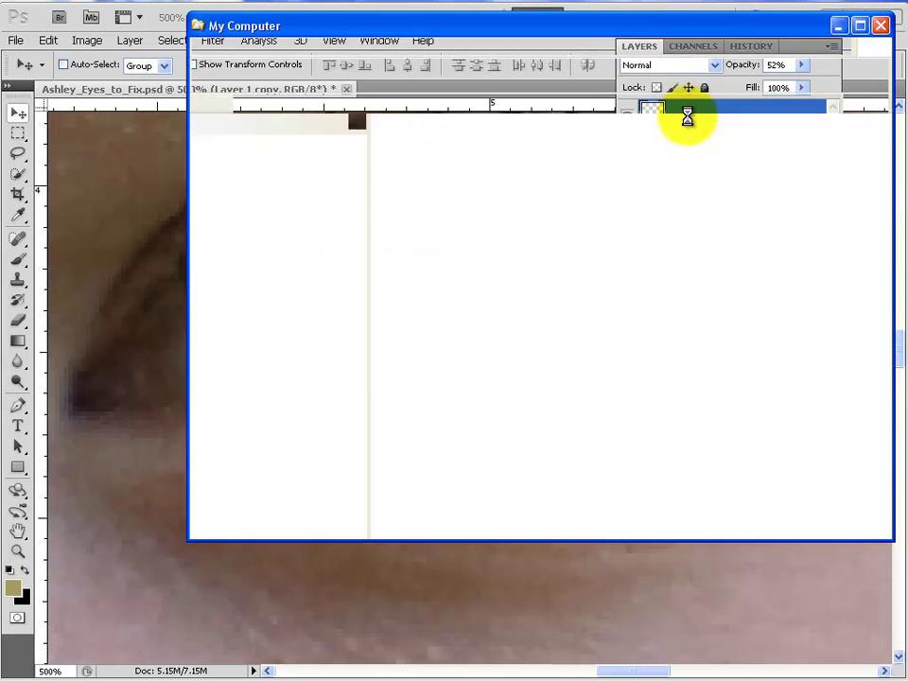
left_click(881, 26)
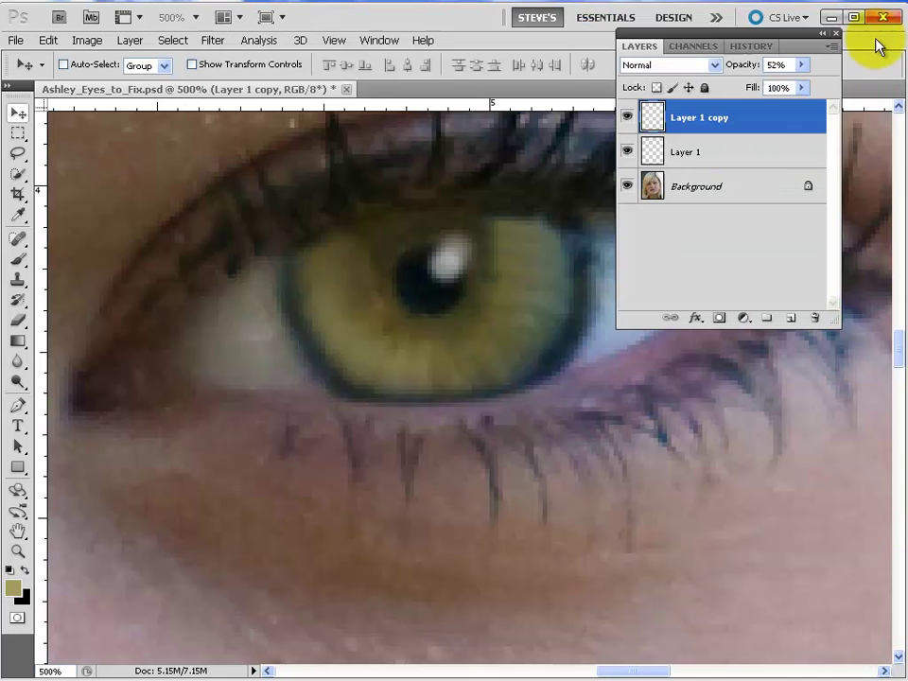
key("Delete")
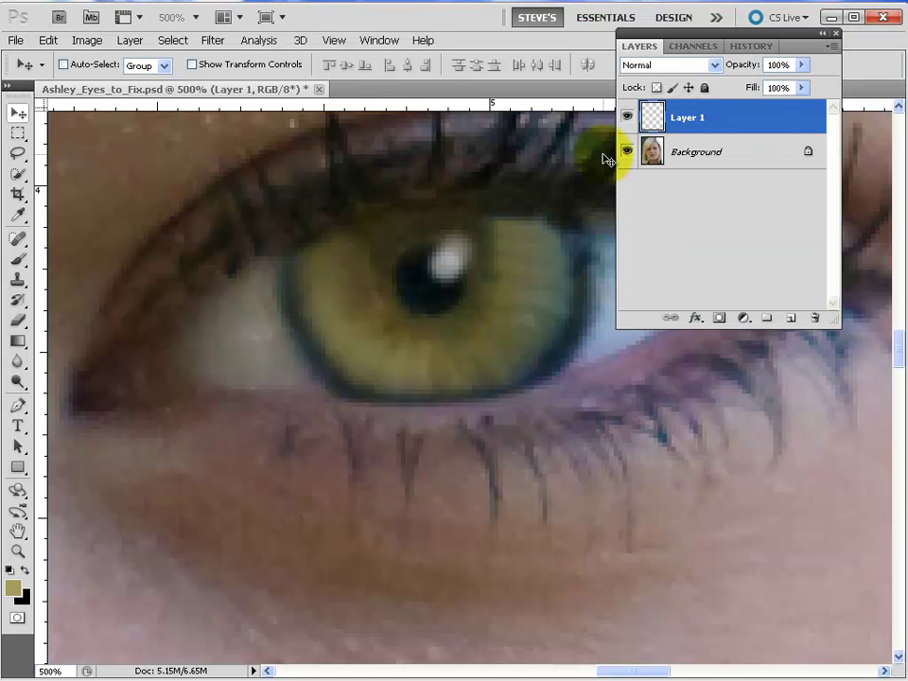
Uncover the eye by moving the layer list aside, and set the Brush's foreground colour to the lighter yellow #ded981.
left_click_drag(705, 35, 797, 153)
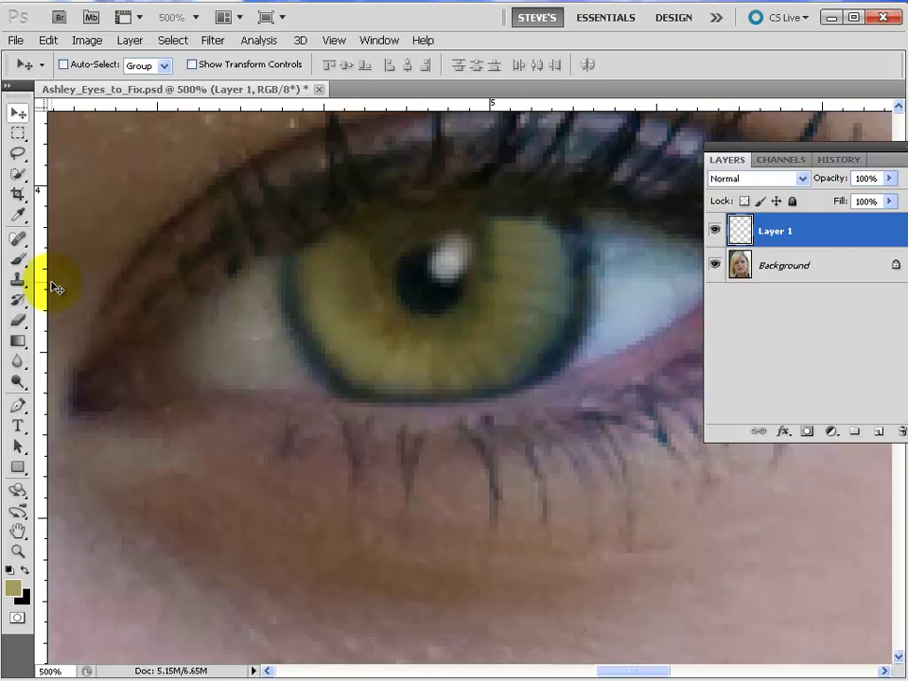
left_click(18, 258)
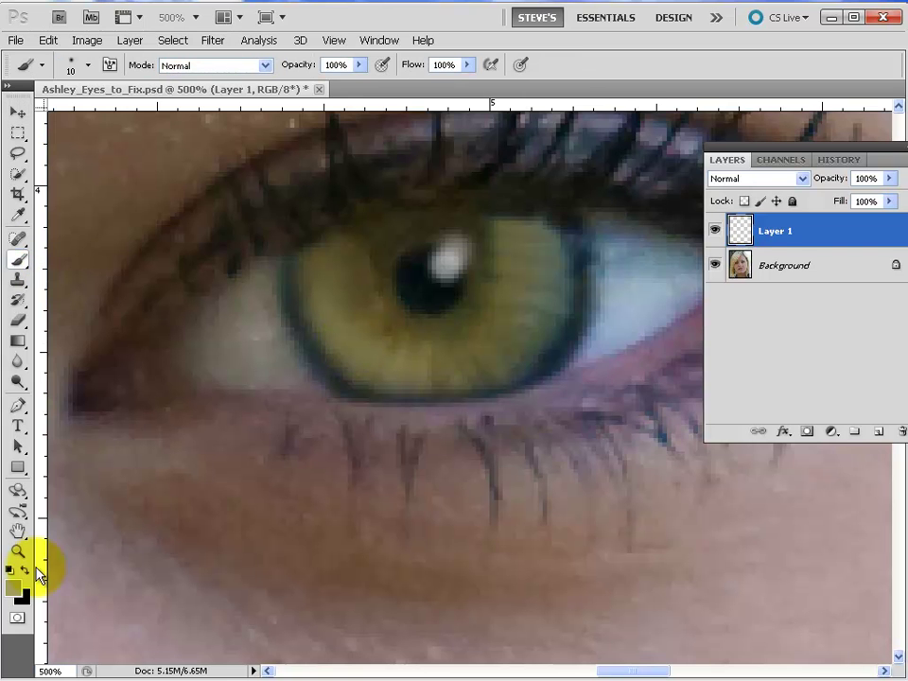
left_click(14, 591)
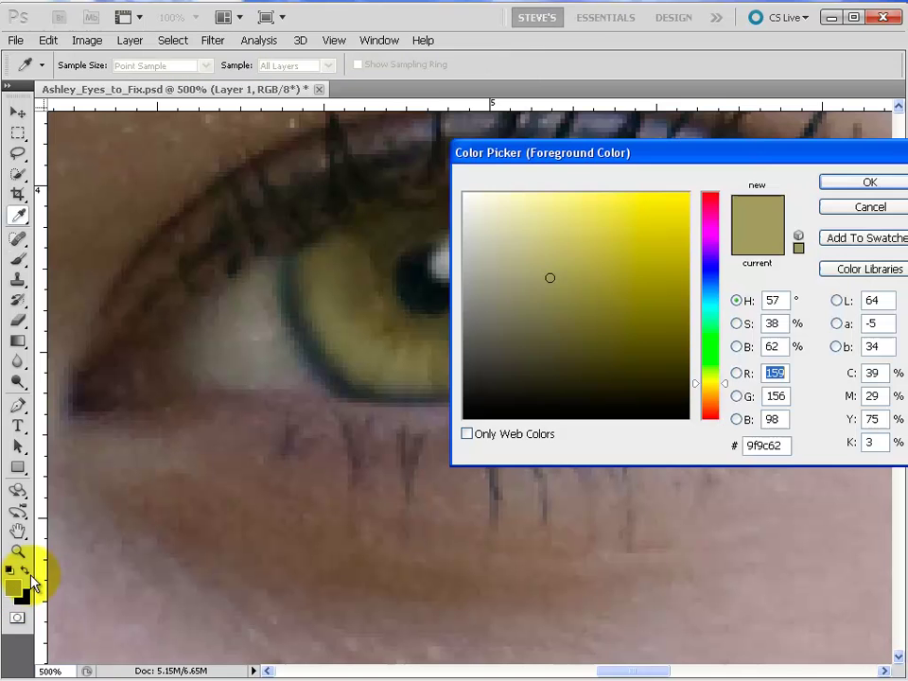
left_click(557, 222)
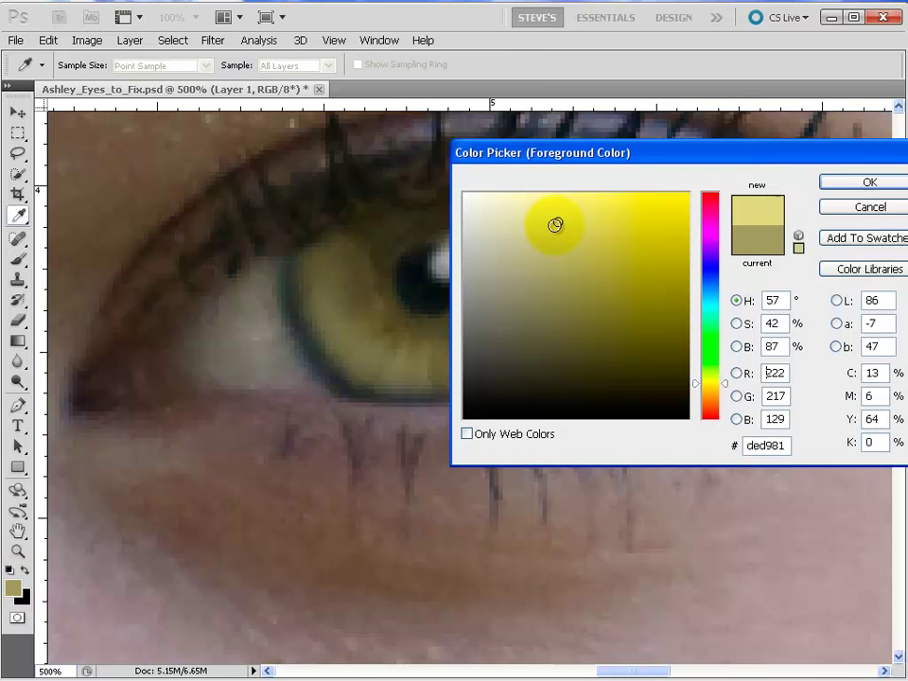
left_click(849, 183)
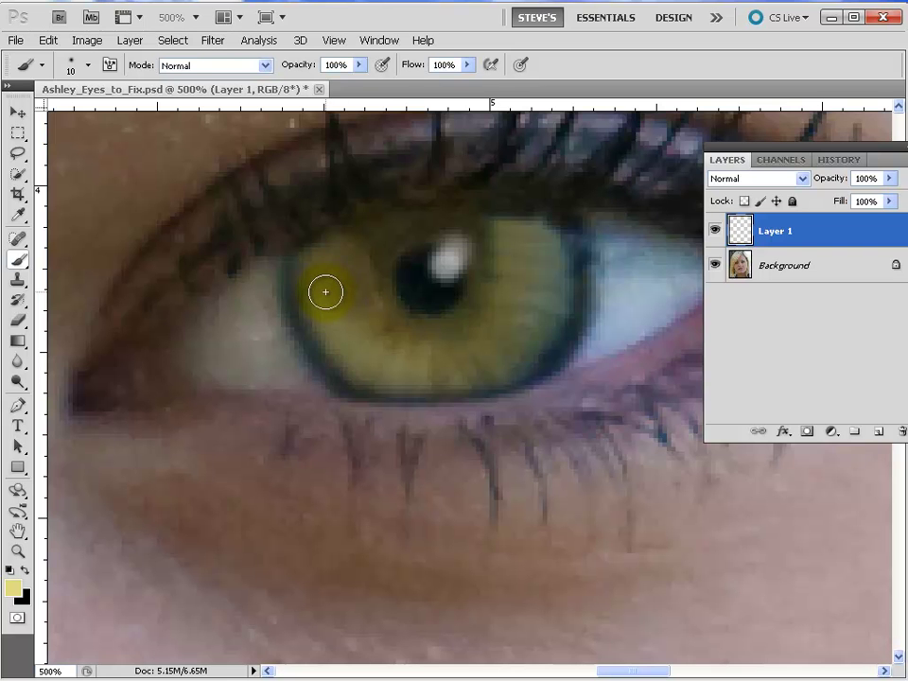
Paint a narrower, brighter crescent along the lower-left inside of the iris with an 8 px brush.
key("bracketleft")
mouse_move(326, 294)
left_mouse_down()
mouse_move(343, 329)
mouse_move(369, 350)
mouse_move(335, 316)
mouse_move(364, 356)
mouse_move(393, 364)
mouse_move(351, 339)
mouse_move(328, 276)
mouse_move(349, 348)
mouse_move(384, 364)
mouse_move(326, 311)
mouse_move(321, 259)
left_mouse_up()
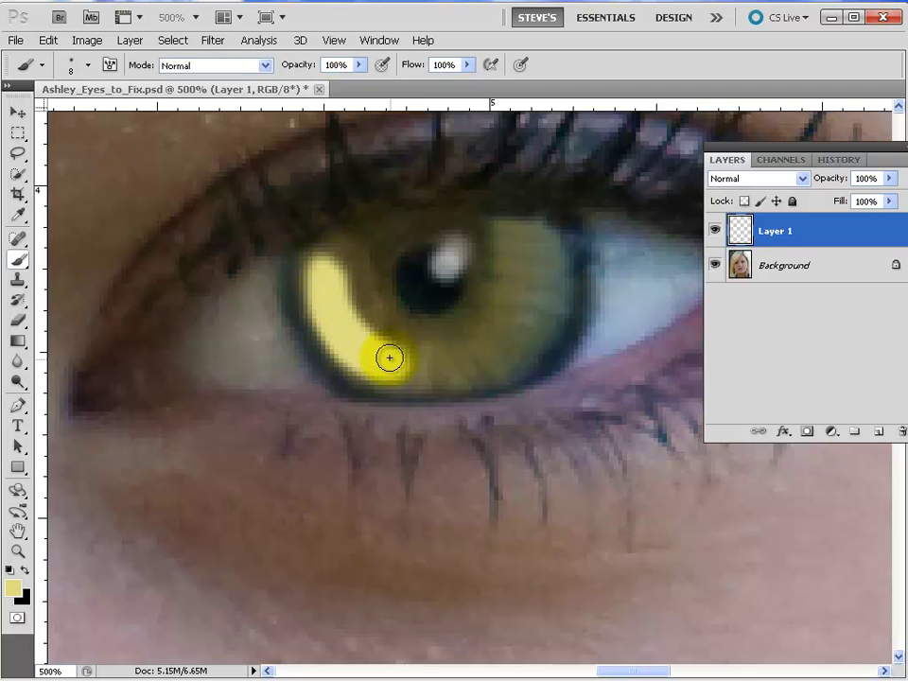
mouse_move(389, 357)
left_mouse_down()
mouse_move(337, 298)
mouse_move(325, 261)
left_mouse_up()
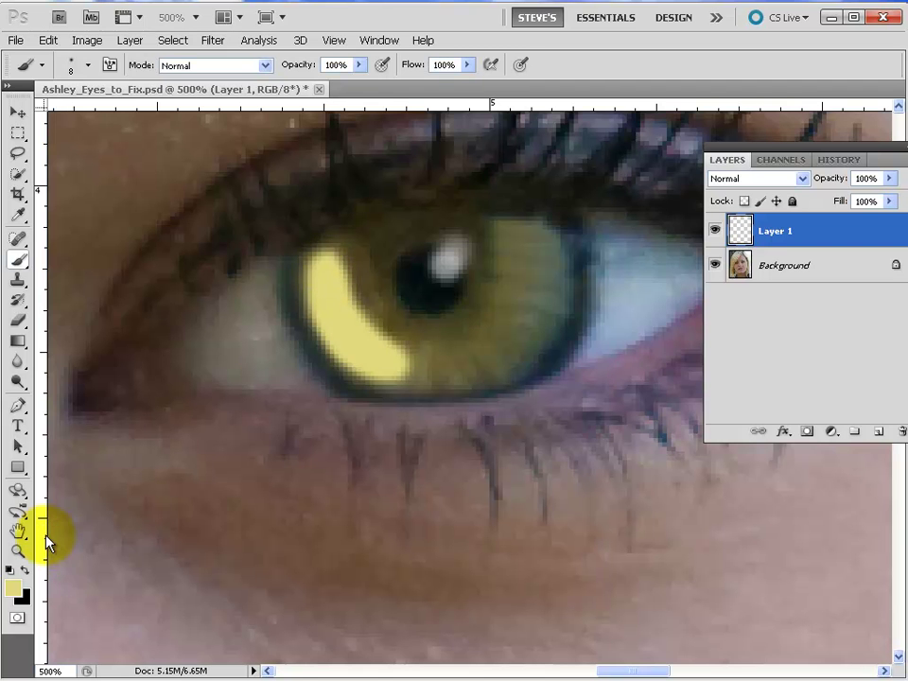
Trim the outer edge and upper tip of the painted iris crescent with the 10 px Eraser.
left_click(17, 321)
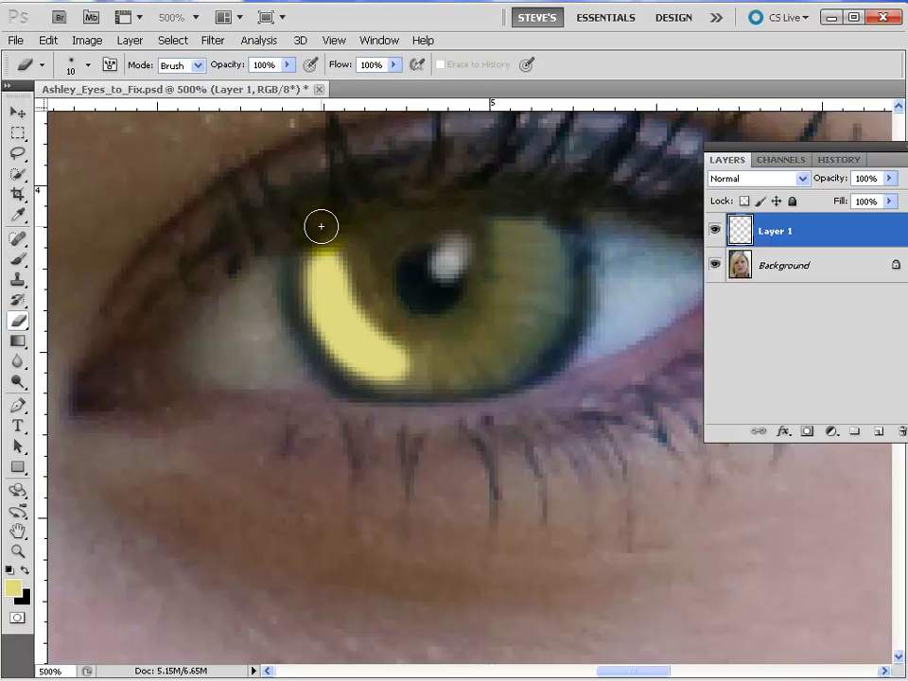
mouse_move(311, 232)
left_mouse_down()
mouse_move(286, 275)
mouse_move(285, 306)
mouse_move(300, 243)
mouse_move(294, 318)
mouse_move(308, 379)
mouse_move(343, 389)
mouse_move(431, 388)
mouse_move(369, 264)
mouse_move(385, 327)
mouse_move(409, 326)
mouse_move(370, 304)
mouse_move(371, 275)
mouse_move(354, 237)
mouse_move(347, 238)
left_mouse_up()
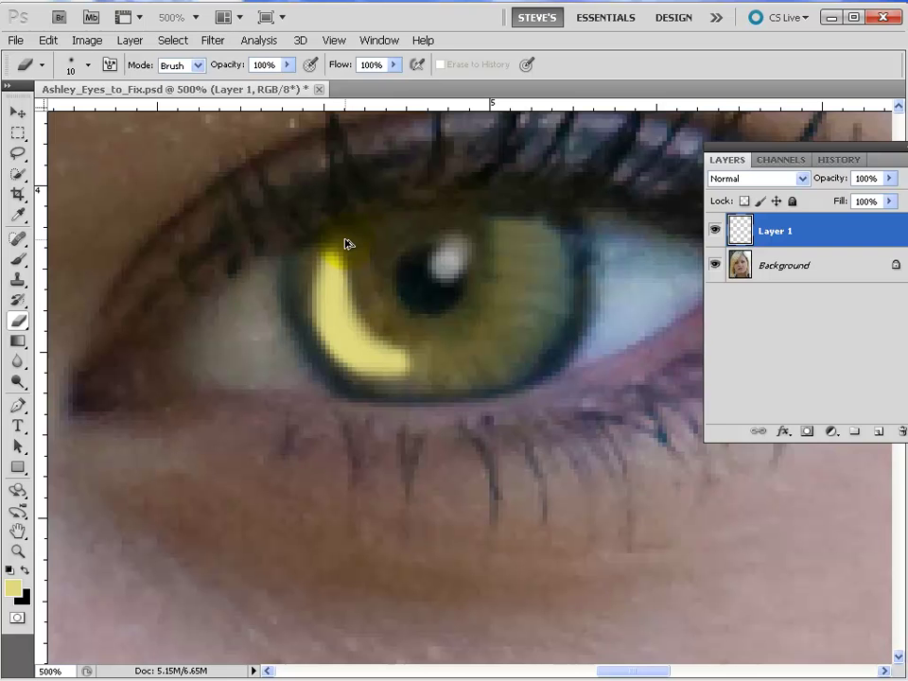
key("ctrl+z")
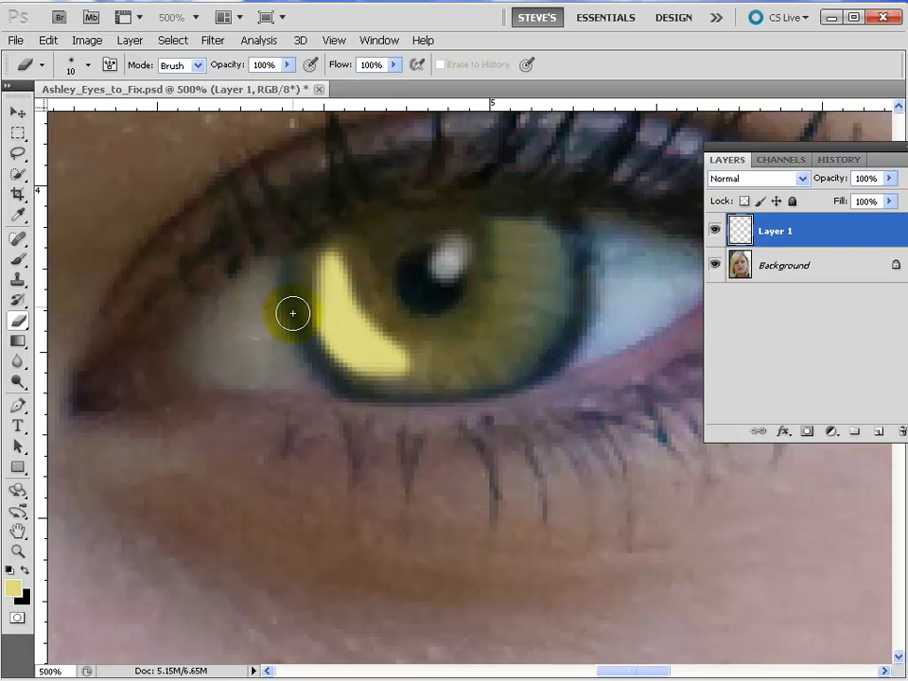
mouse_move(292, 334)
left_mouse_down()
mouse_move(316, 371)
mouse_move(310, 332)
mouse_move(335, 371)
mouse_move(367, 392)
mouse_move(309, 343)
mouse_move(367, 389)
mouse_move(410, 388)
mouse_move(353, 379)
mouse_move(322, 363)
mouse_move(288, 288)
mouse_move(318, 365)
mouse_move(377, 374)
mouse_move(401, 325)
mouse_move(365, 289)
mouse_move(363, 273)
mouse_move(323, 339)
left_mouse_up()
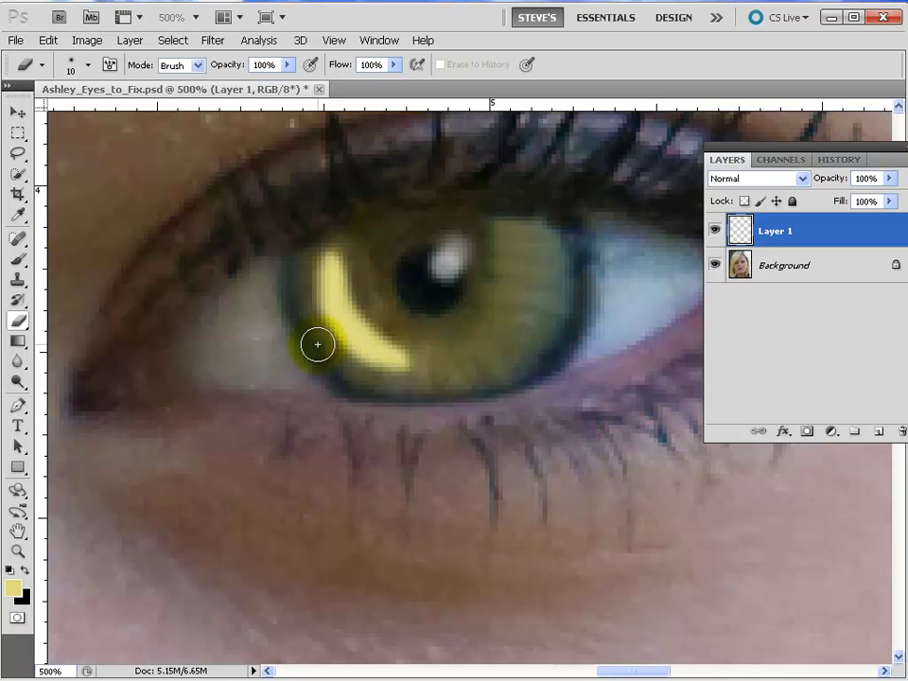
Fill out the crescent with a 6 px Brush and clean up its inner edge and ends with the 10 px Eraser.
key("b")
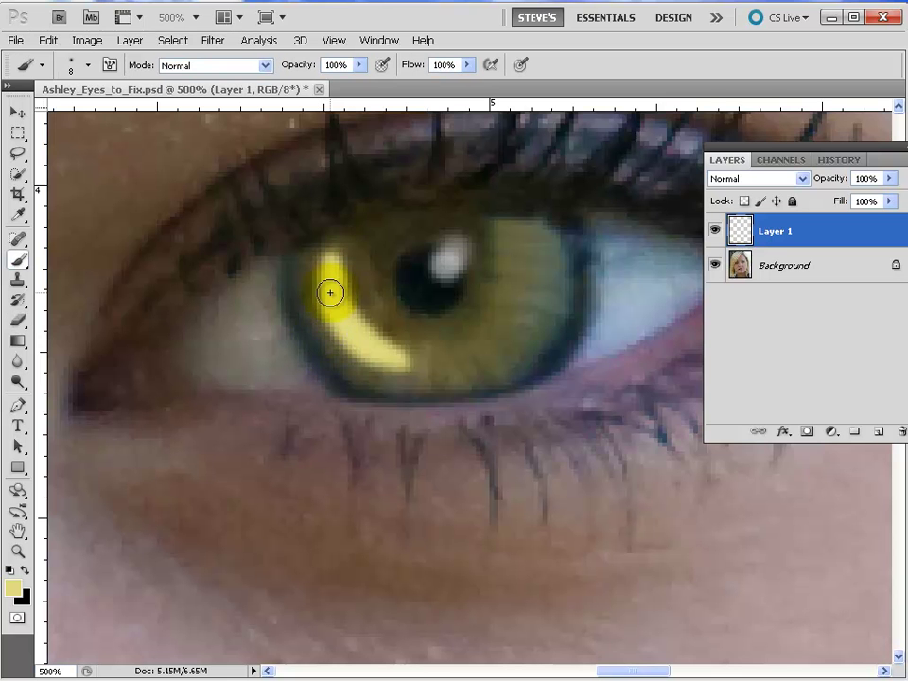
key("bracketleft")
key("bracketleft")
mouse_move(329, 285)
left_mouse_down()
mouse_move(339, 331)
mouse_move(369, 348)
mouse_move(336, 327)
mouse_move(347, 336)
mouse_move(330, 267)
mouse_move(329, 325)
mouse_move(322, 296)
mouse_move(343, 344)
mouse_move(360, 349)
mouse_move(377, 320)
mouse_move(335, 278)
mouse_move(344, 327)
mouse_move(336, 294)
mouse_move(358, 339)
mouse_move(350, 345)
mouse_move(357, 331)
mouse_move(393, 356)
left_mouse_up()
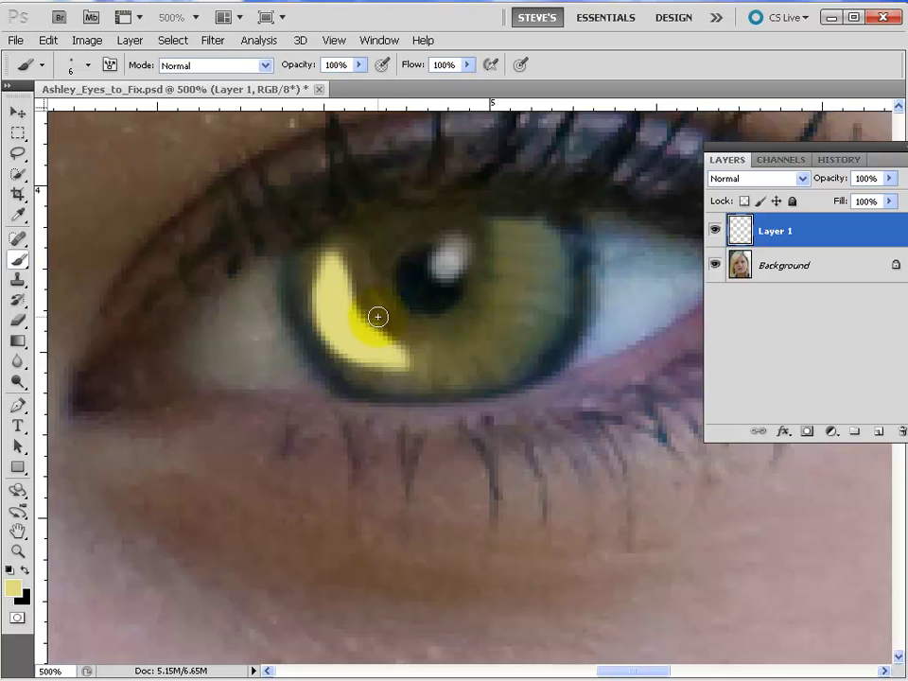
left_click_drag(377, 317, 379, 318)
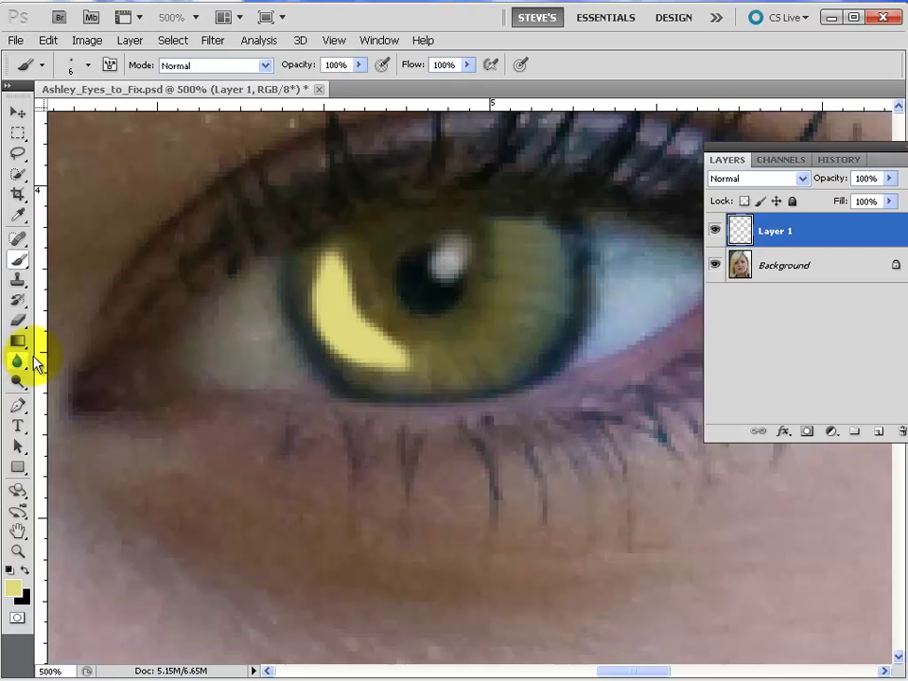
key("e")
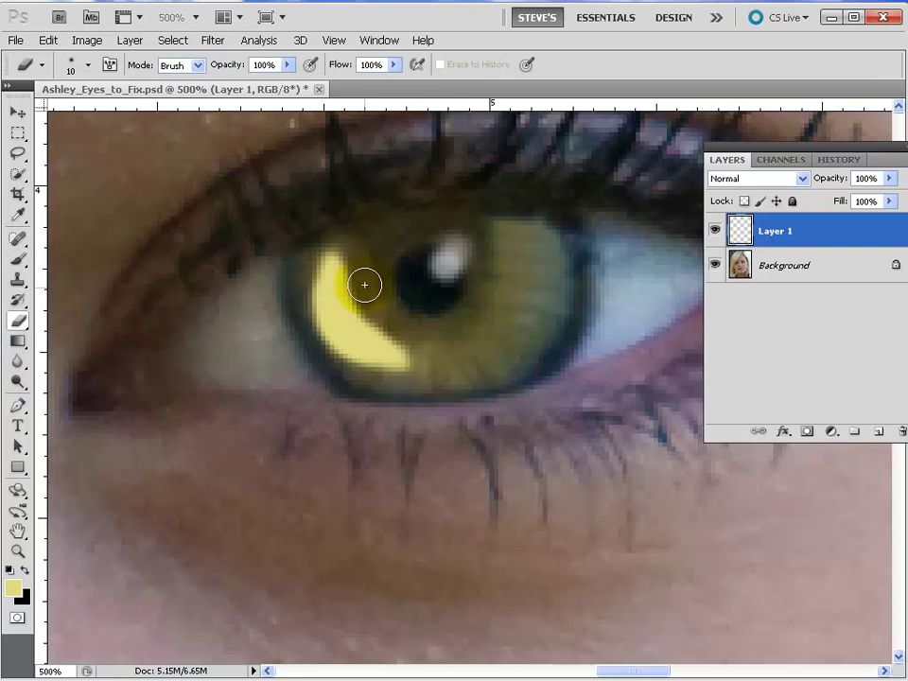
mouse_move(362, 266)
left_mouse_down()
mouse_move(375, 292)
mouse_move(419, 323)
mouse_move(419, 373)
left_mouse_up()
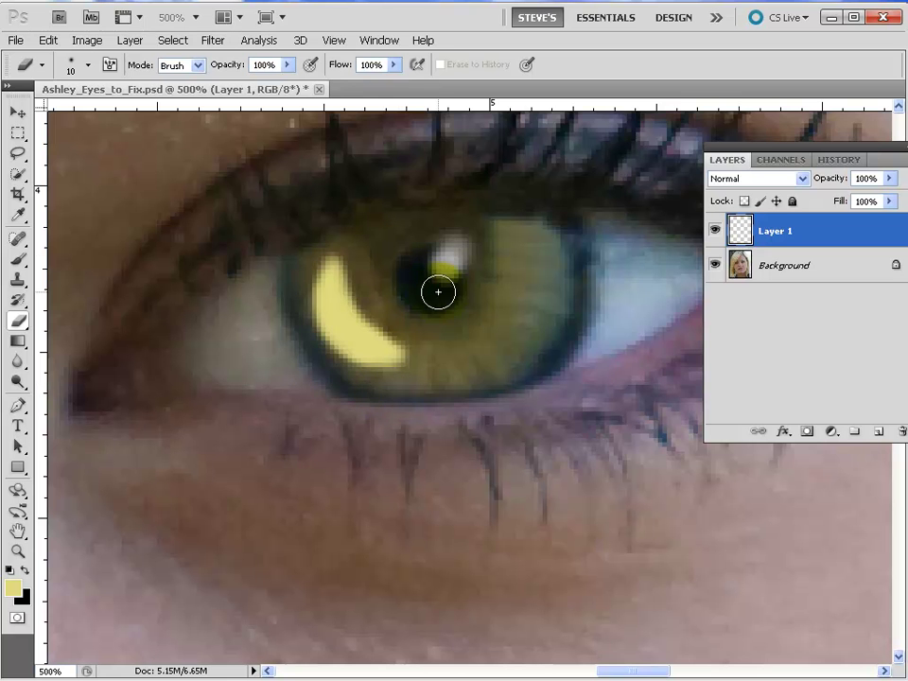
Lower Layer 1's opacity to 44%.
left_click(890, 179)
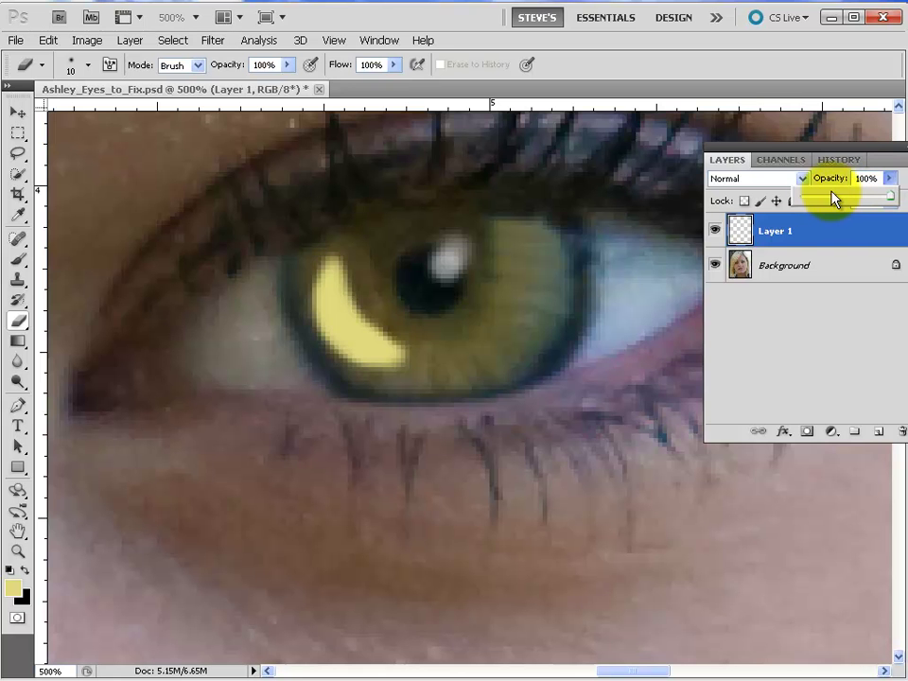
left_click(832, 197)
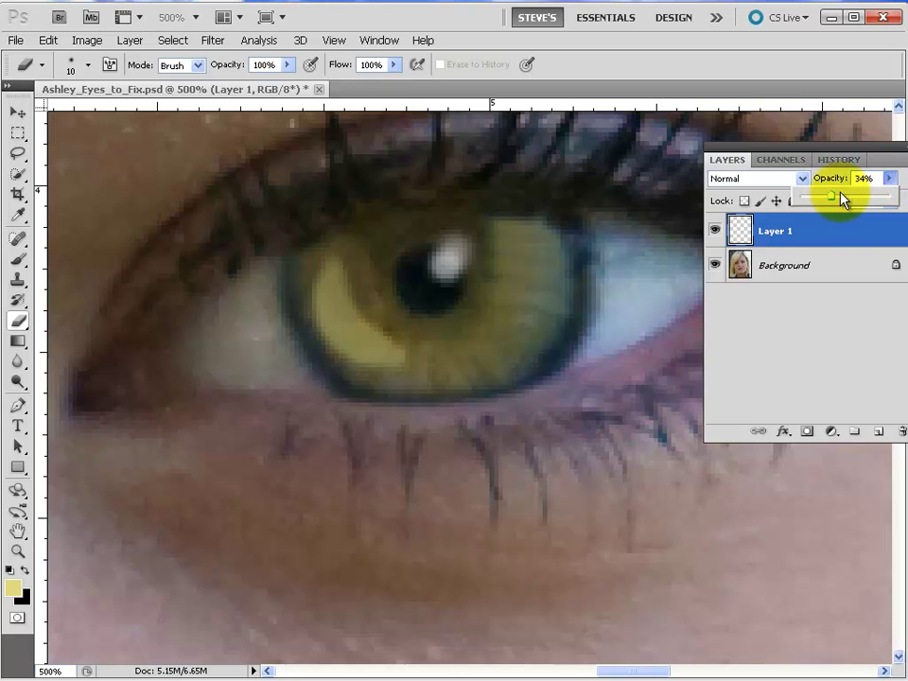
left_click_drag(840, 194, 841, 195)
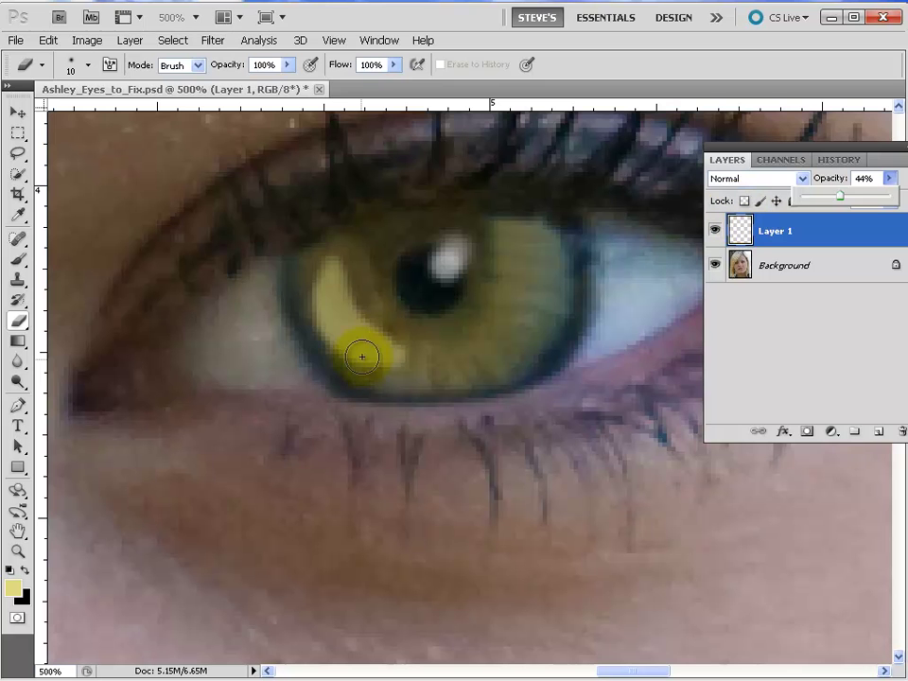
Blur the crescent on Layer 1 and raise the layer's opacity to 61%.
left_click(213, 40)
left_click(599, 195)
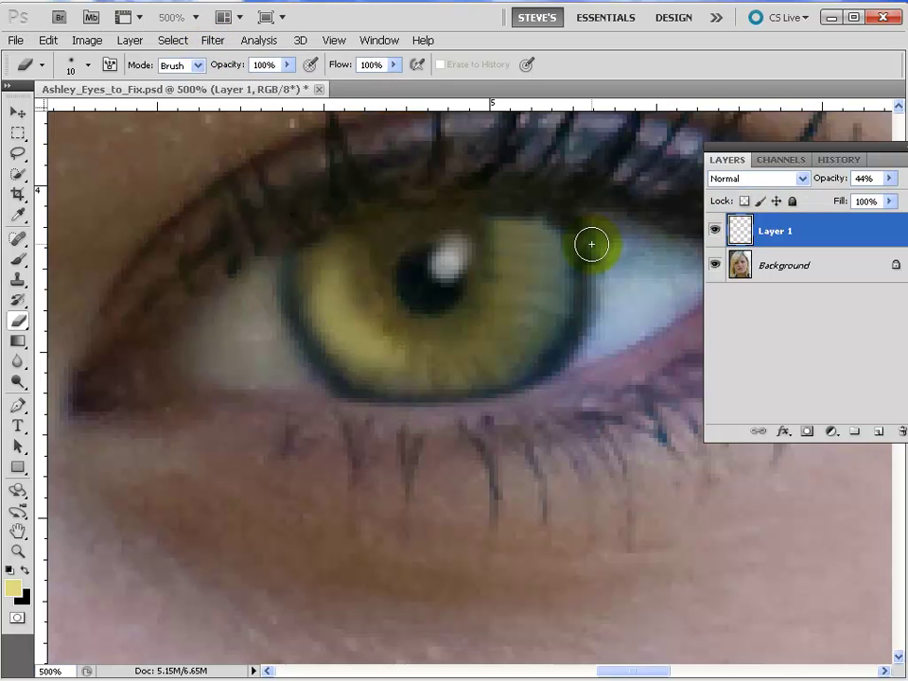
left_click_drag(893, 181, 889, 199)
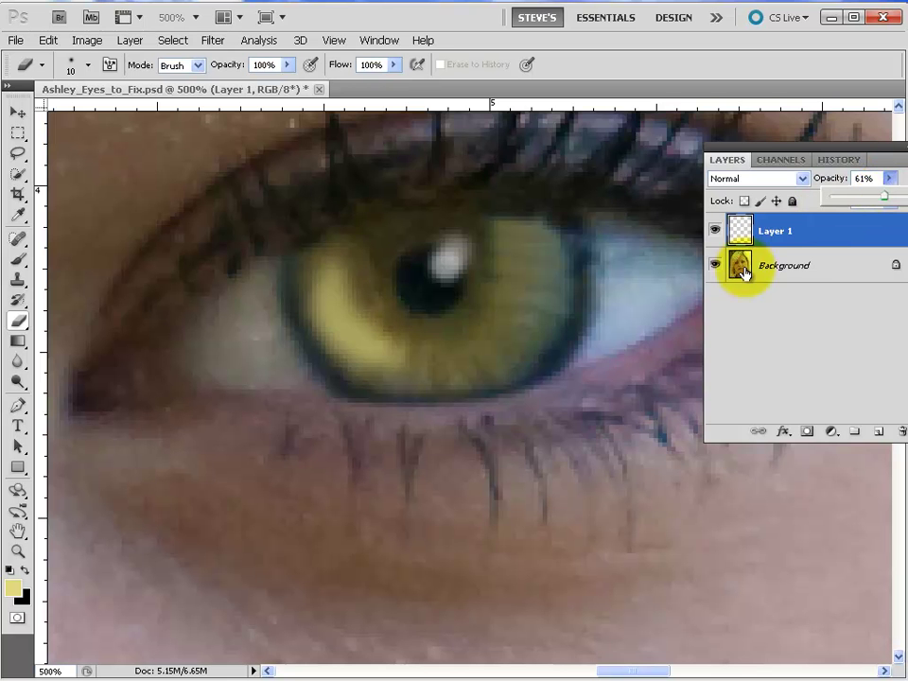
left_click(777, 236)
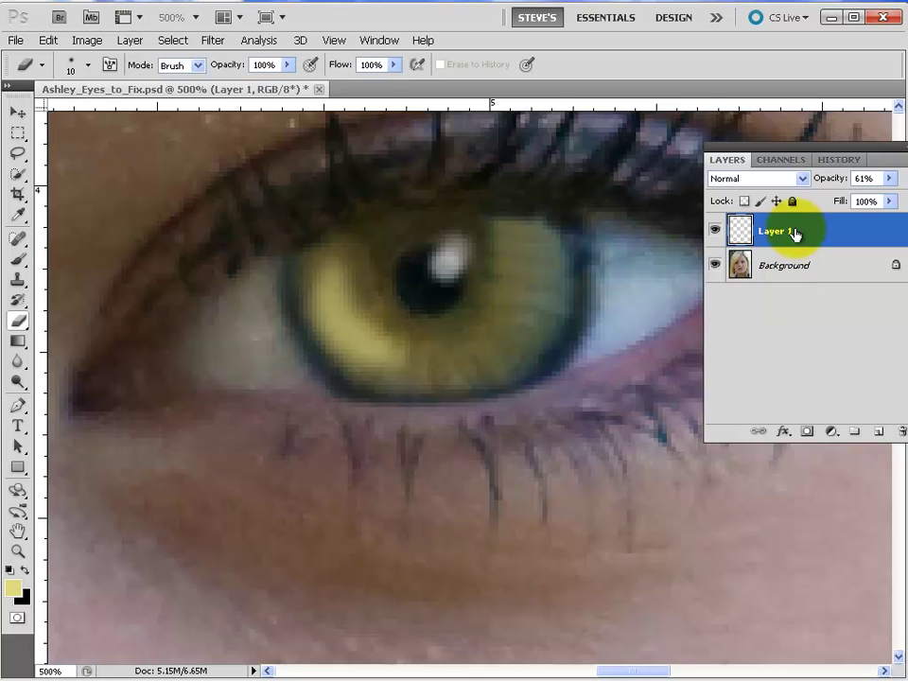
Duplicate Layer 1 and move the copied crescent onto the lower-left part of the other eye's iris.
left_click_drag(791, 234, 880, 433)
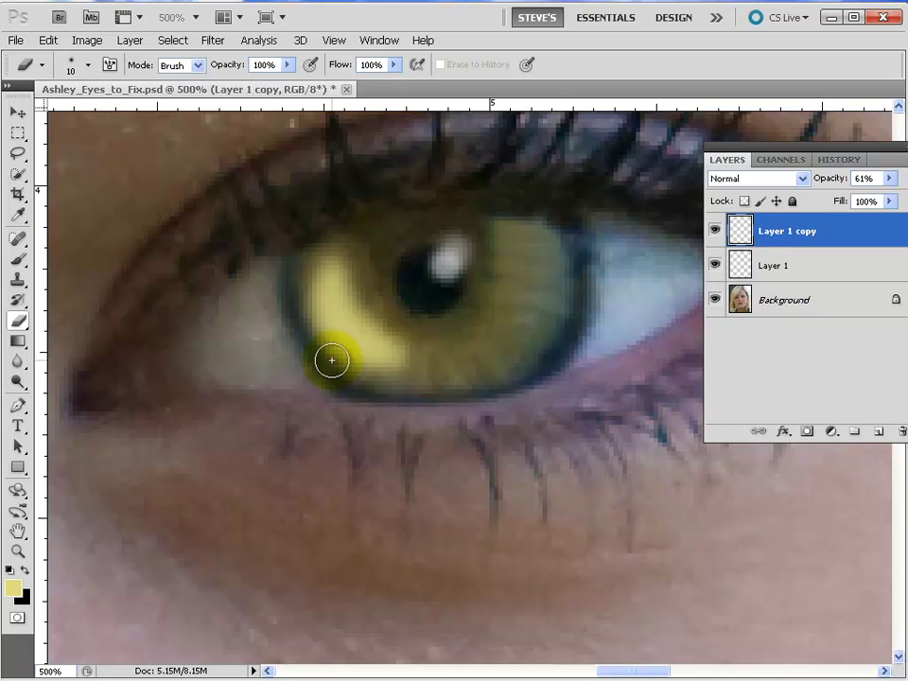
key("v")
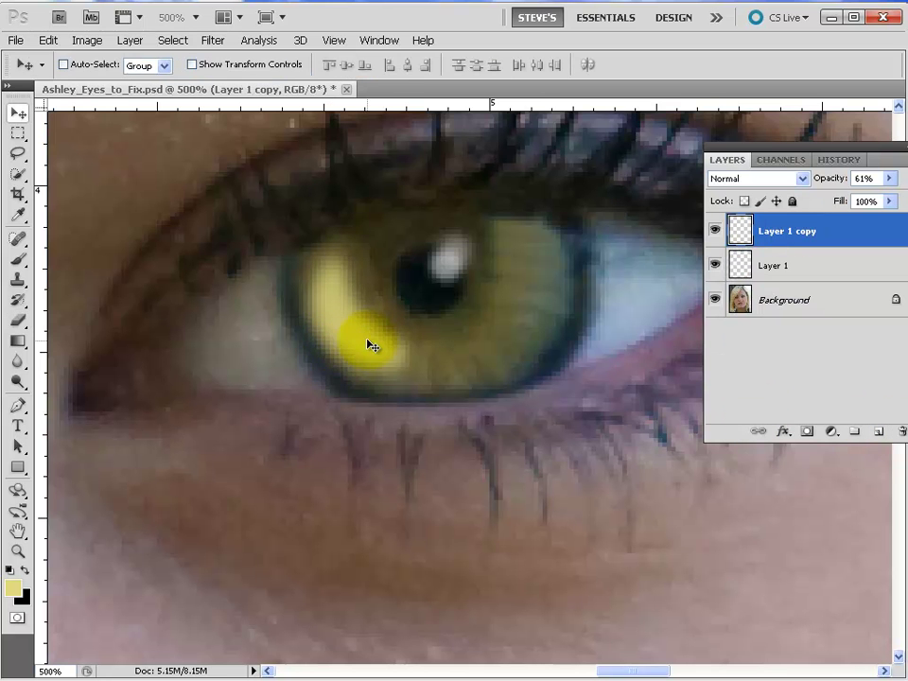
left_click_drag(338, 353, 665, 450)
left_click_drag(648, 402, 104, 387)
left_click_drag(248, 428, 537, 401)
left_click_drag(457, 440, 628, 440)
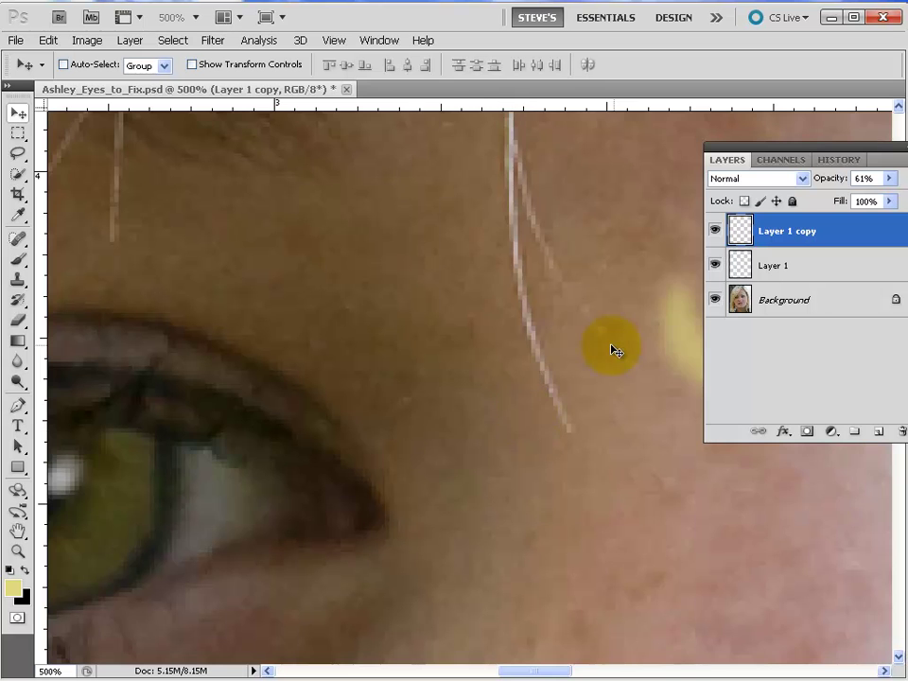
left_click_drag(612, 349, 153, 449)
left_click_drag(324, 452, 609, 367)
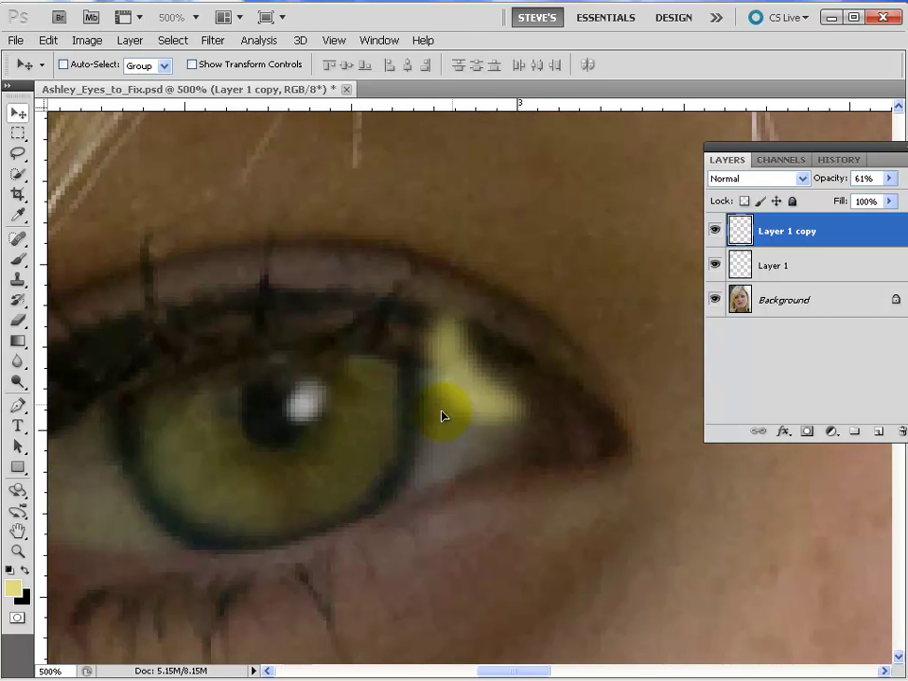
left_click_drag(442, 415, 205, 484)
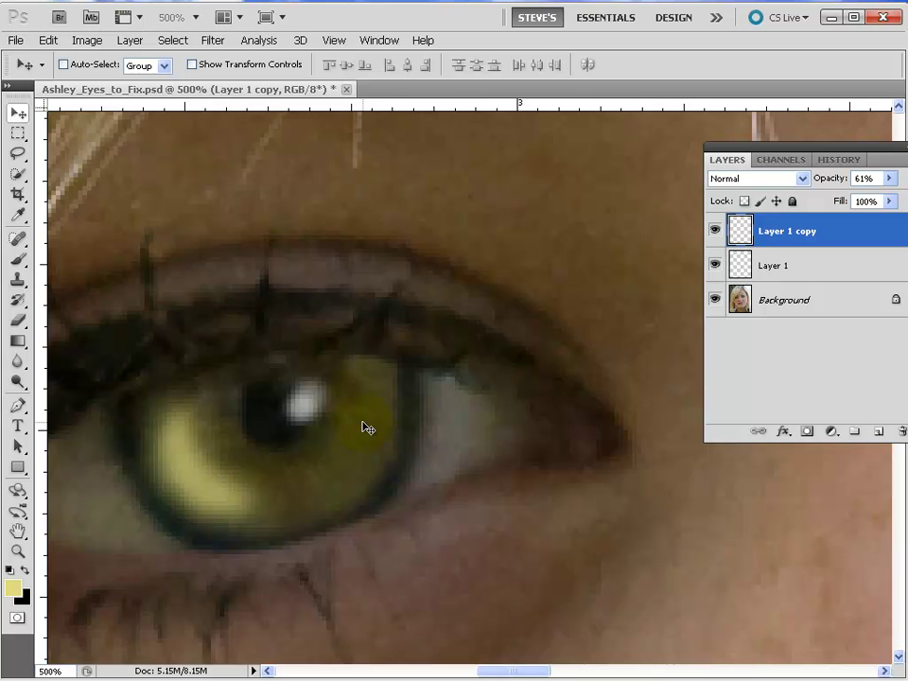
Examine the crescent highlights in both eyes at 100% magnification and check which eye each highlight layer belongs to.
key("ctrl+minus")
key("ctrl+minus")
key("ctrl+minus")
key("ctrl+minus")
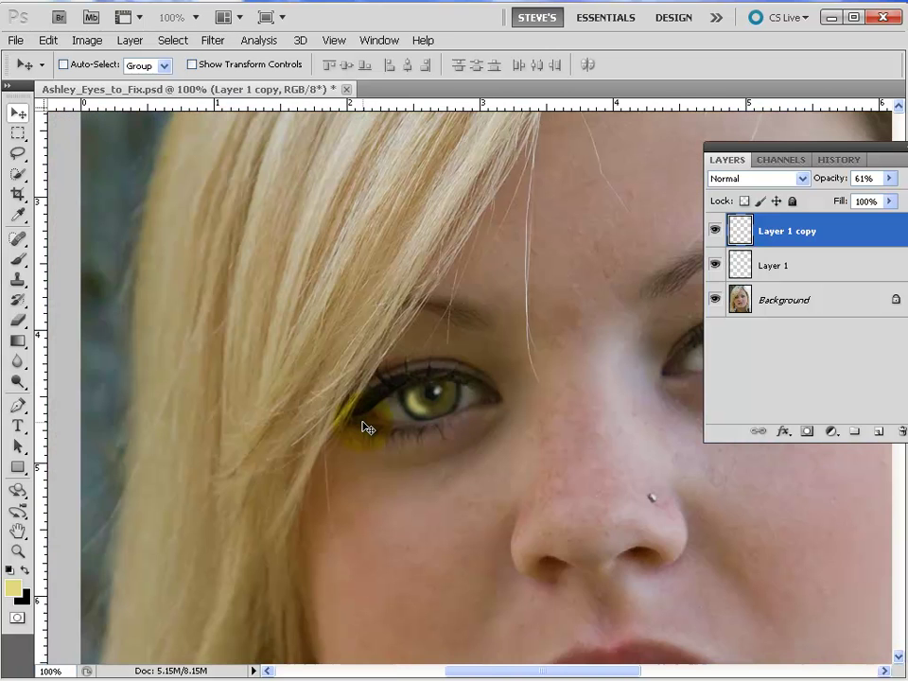
left_click_drag(551, 375, 298, 378)
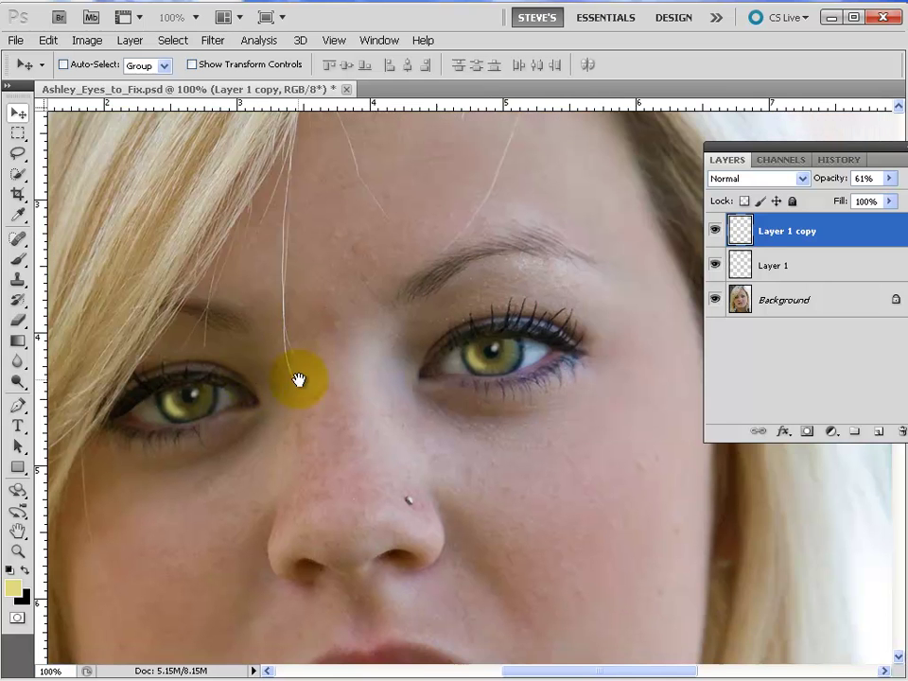
left_click(753, 266)
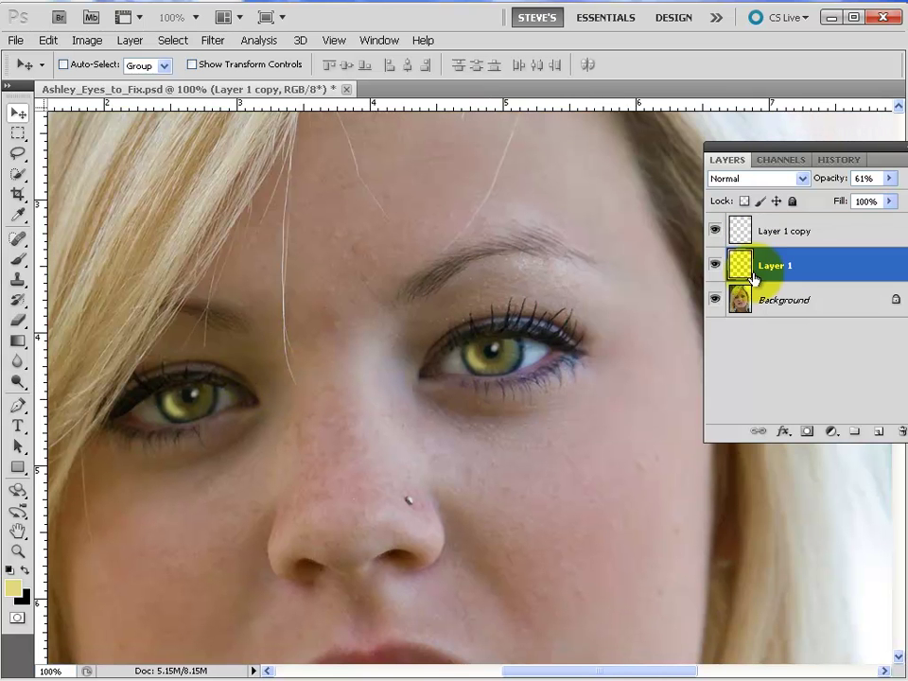
left_click_drag(517, 391, 479, 392)
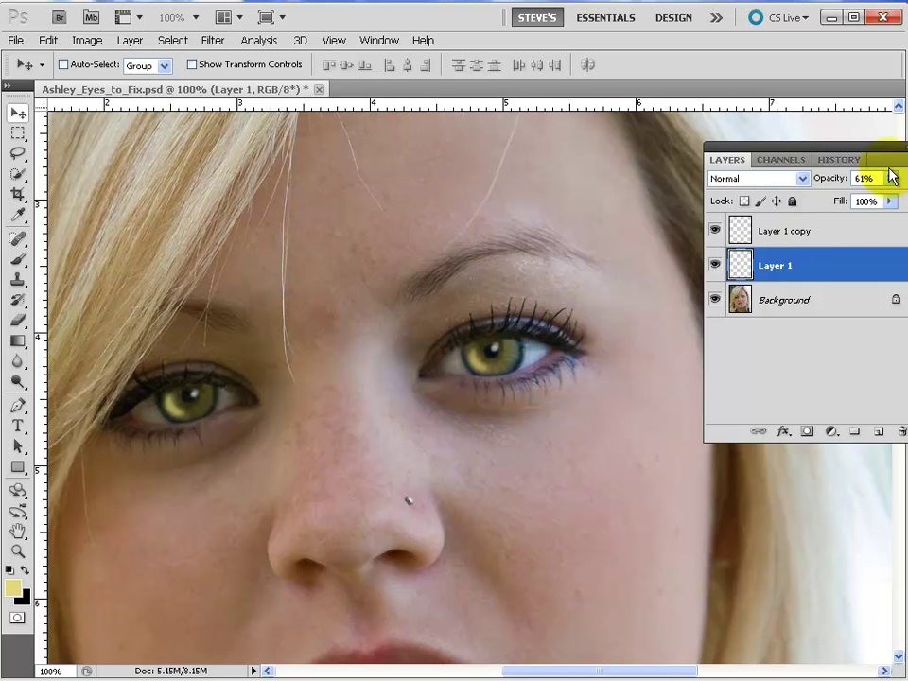
left_click(829, 234)
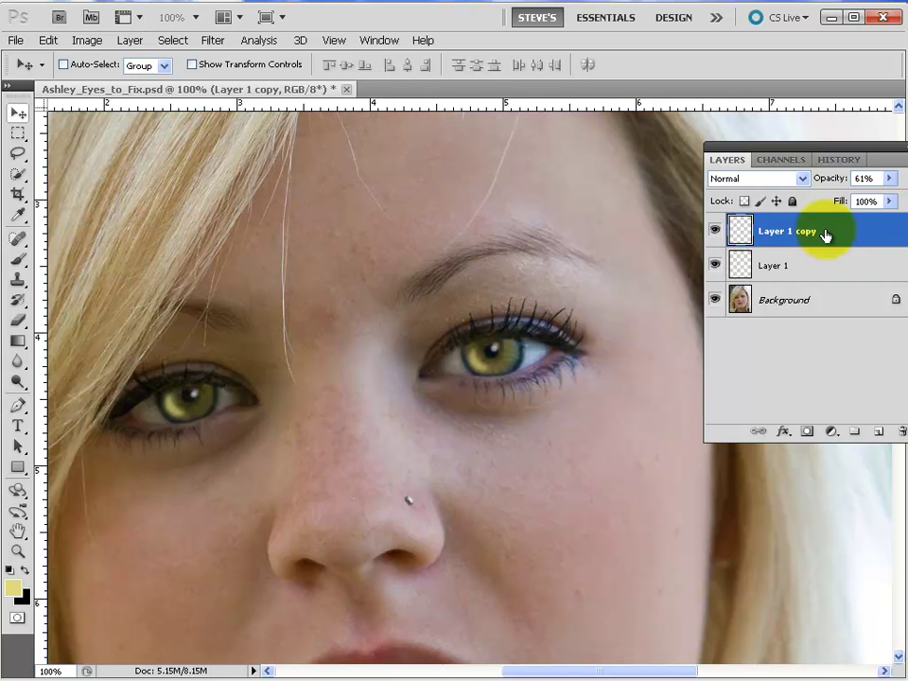
left_click(840, 268)
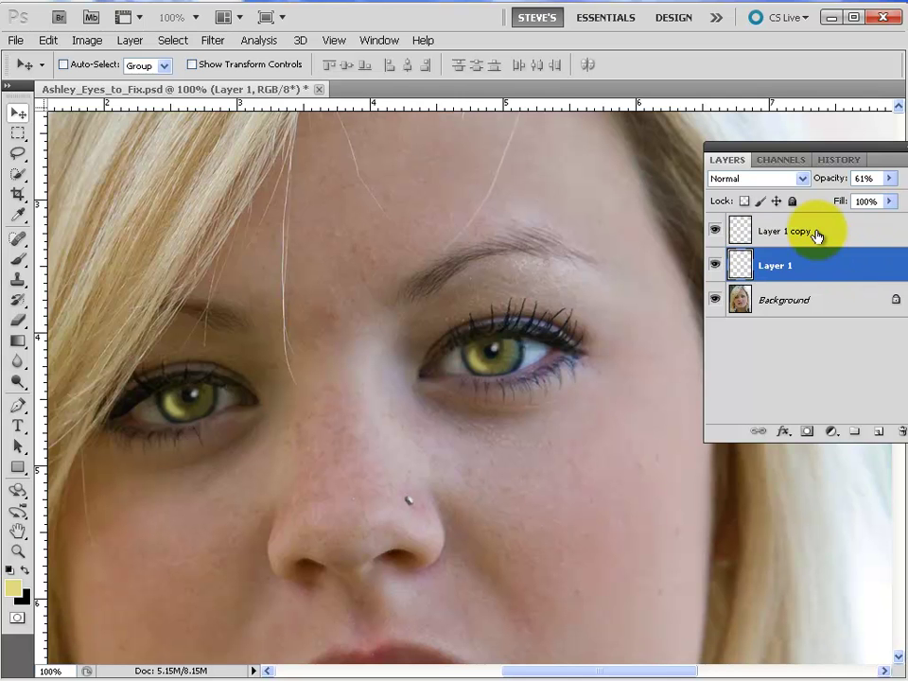
left_click(815, 234)
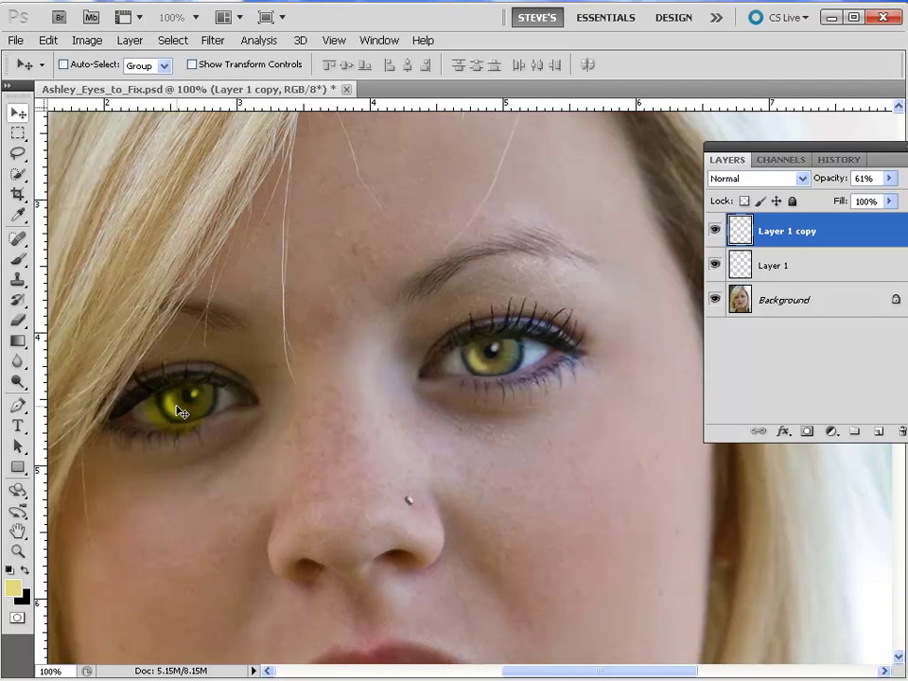
left_click_drag(170, 411, 476, 357)
left_click(776, 233)
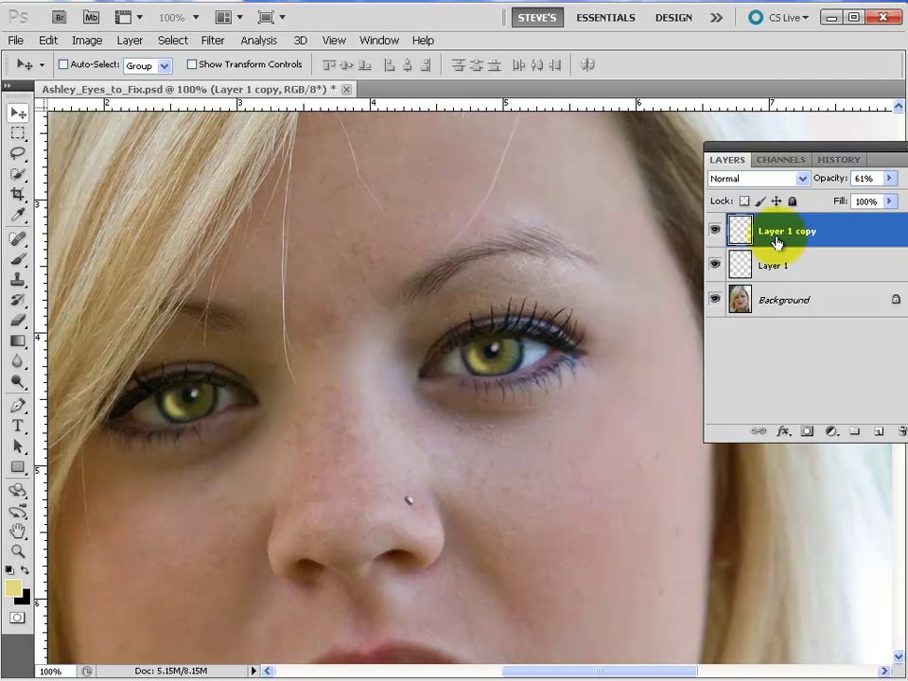
left_click(715, 231)
left_click(719, 233)
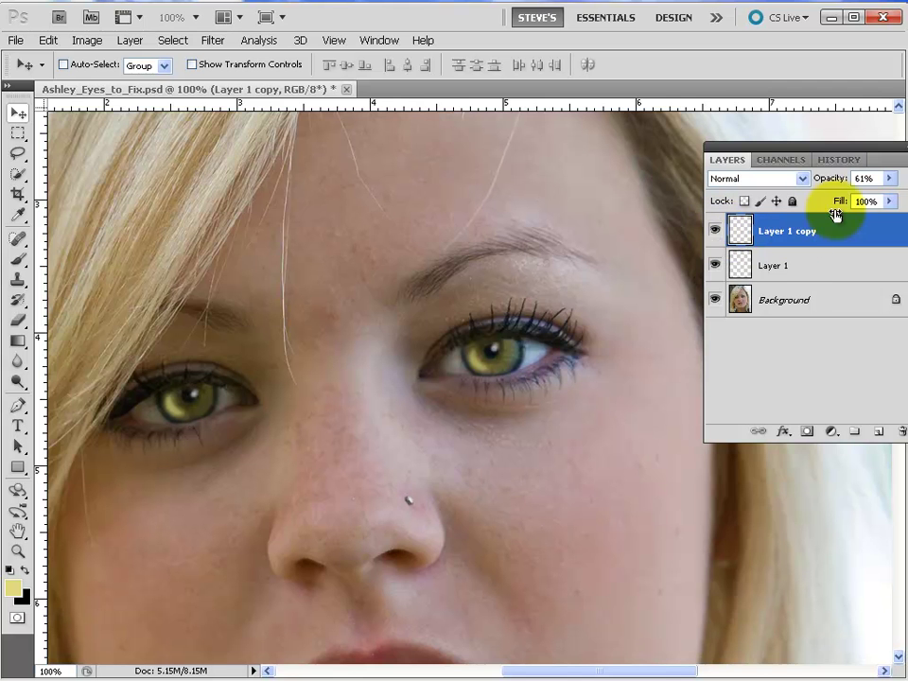
Set the opacity of Layer 1 copy to 19% and the opacity of Layer 1 to 32%.
left_click(887, 179)
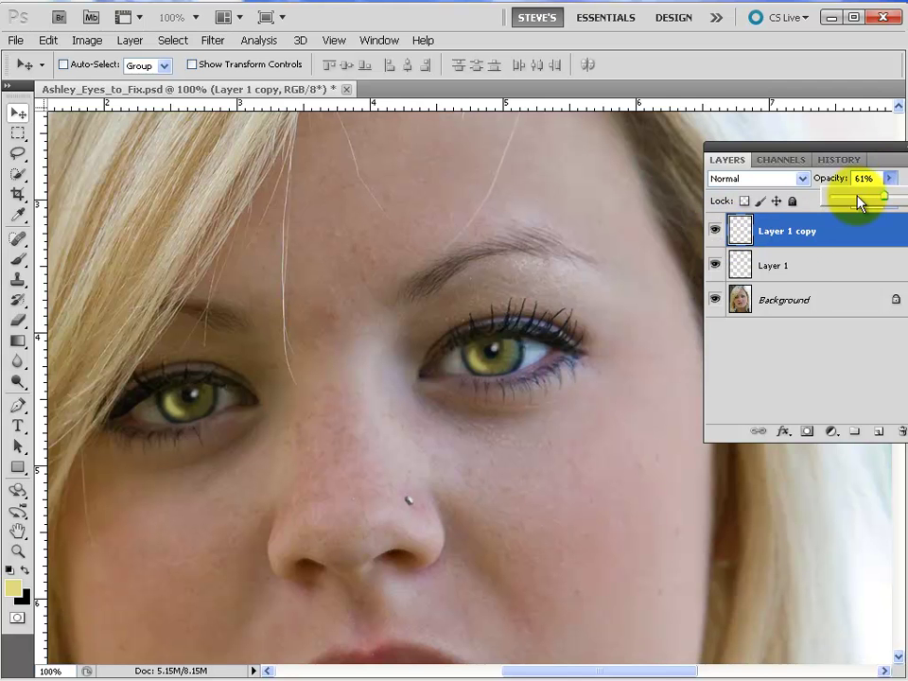
left_click_drag(855, 202, 848, 200)
left_click(853, 261)
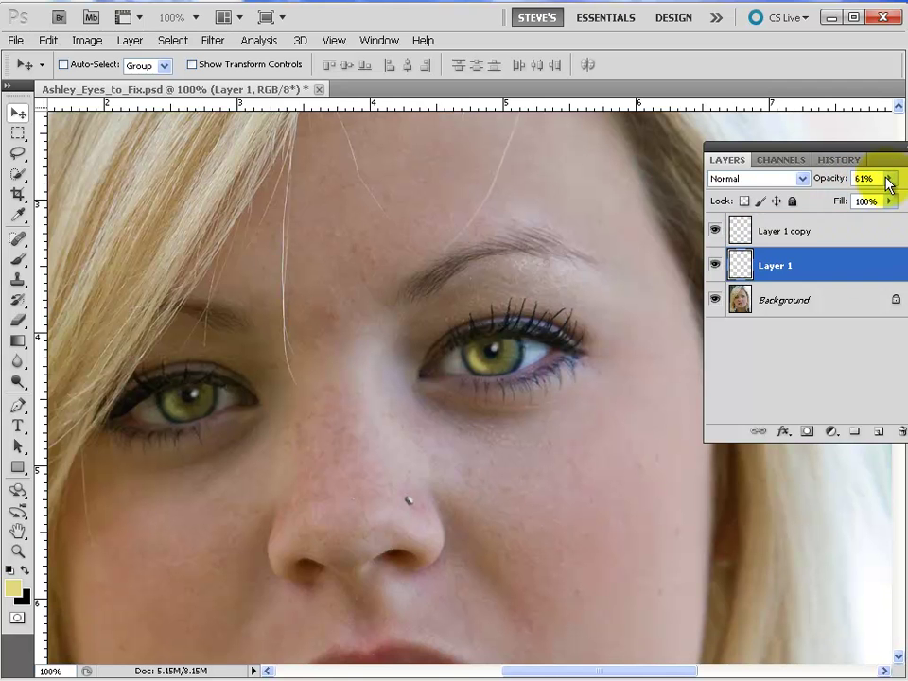
left_click(888, 177)
left_click_drag(859, 199, 861, 197)
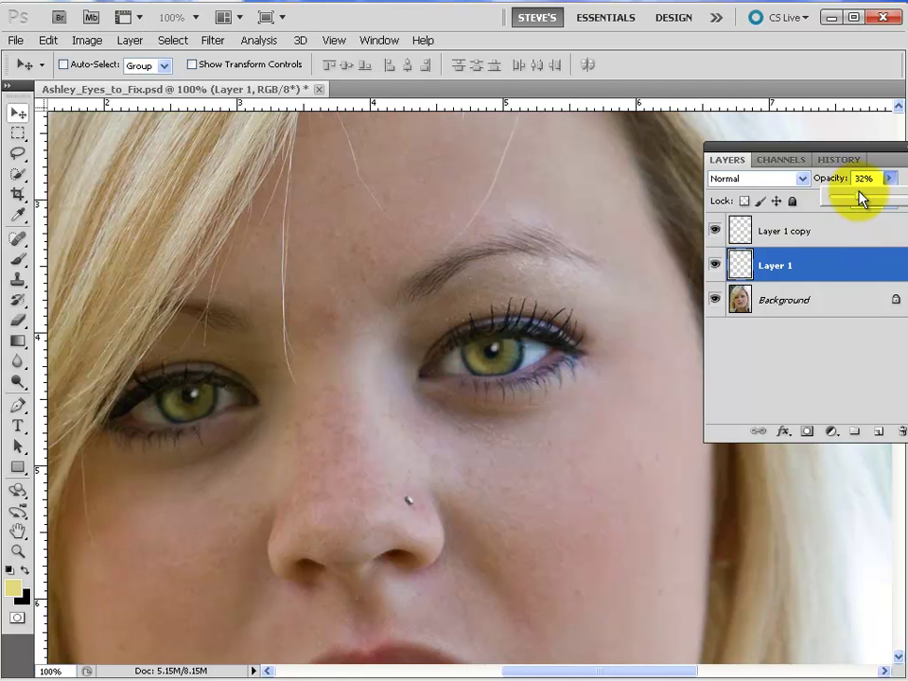
left_click(833, 234)
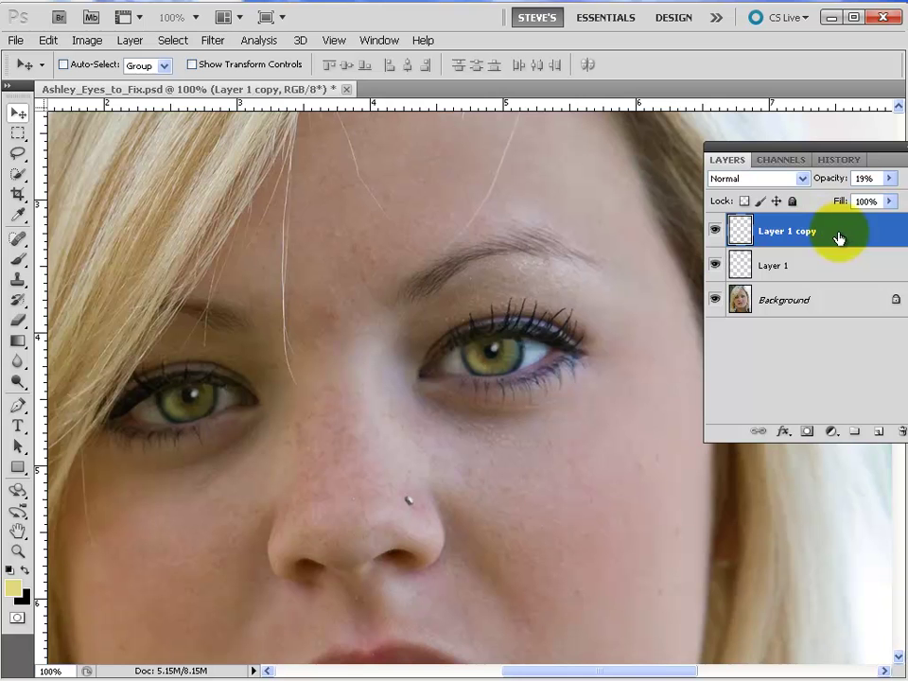
Move the layer list aside and check the softened eye highlights on the face at 66.67% magnification.
left_click_drag(814, 147, 907, 139)
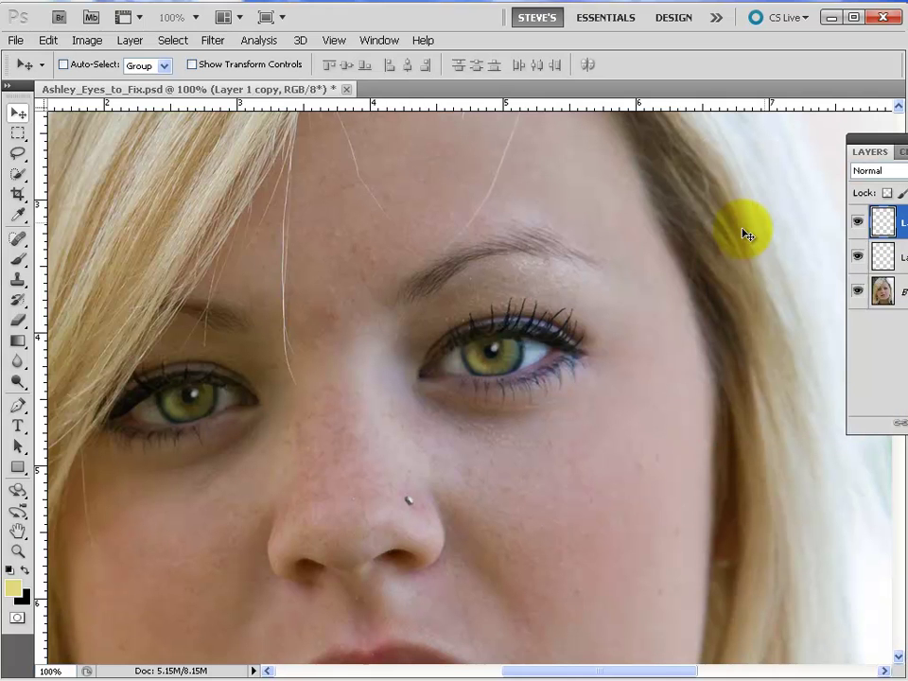
key("ctrl+minus")
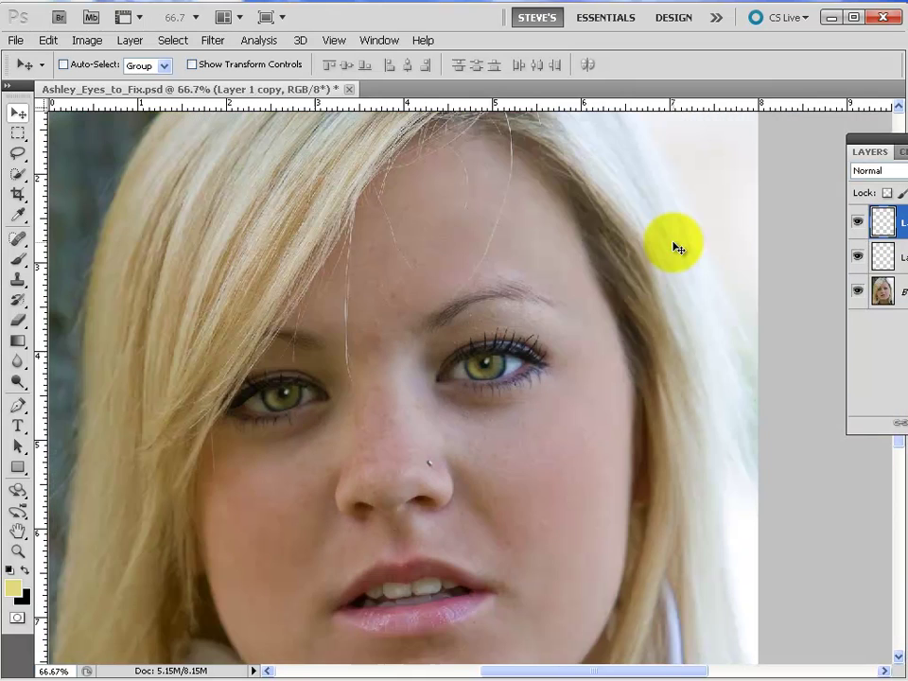